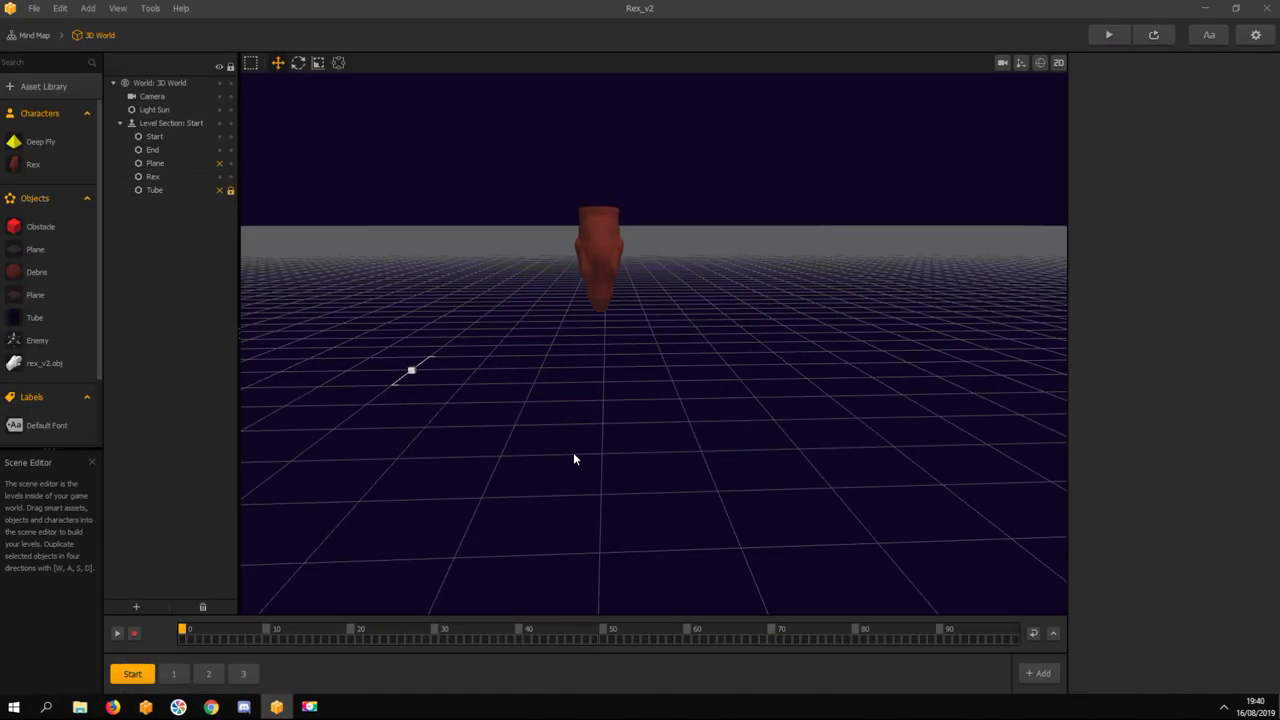
# Move the Rex model slightly along the X axis and lower it along the Y axis in the 3D World scene
pyautogui.click(594, 286)
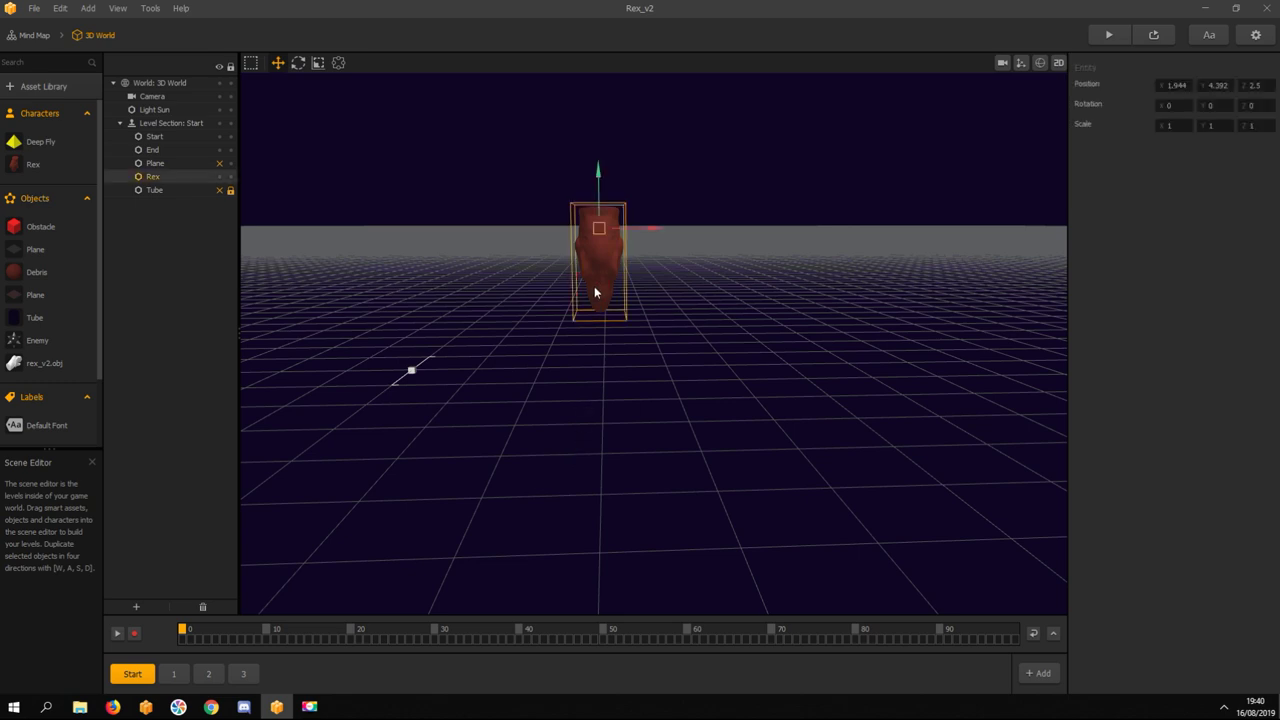
pyautogui.moveTo(637, 228); pyautogui.dragTo(658, 256)
pyautogui.click(617, 183)
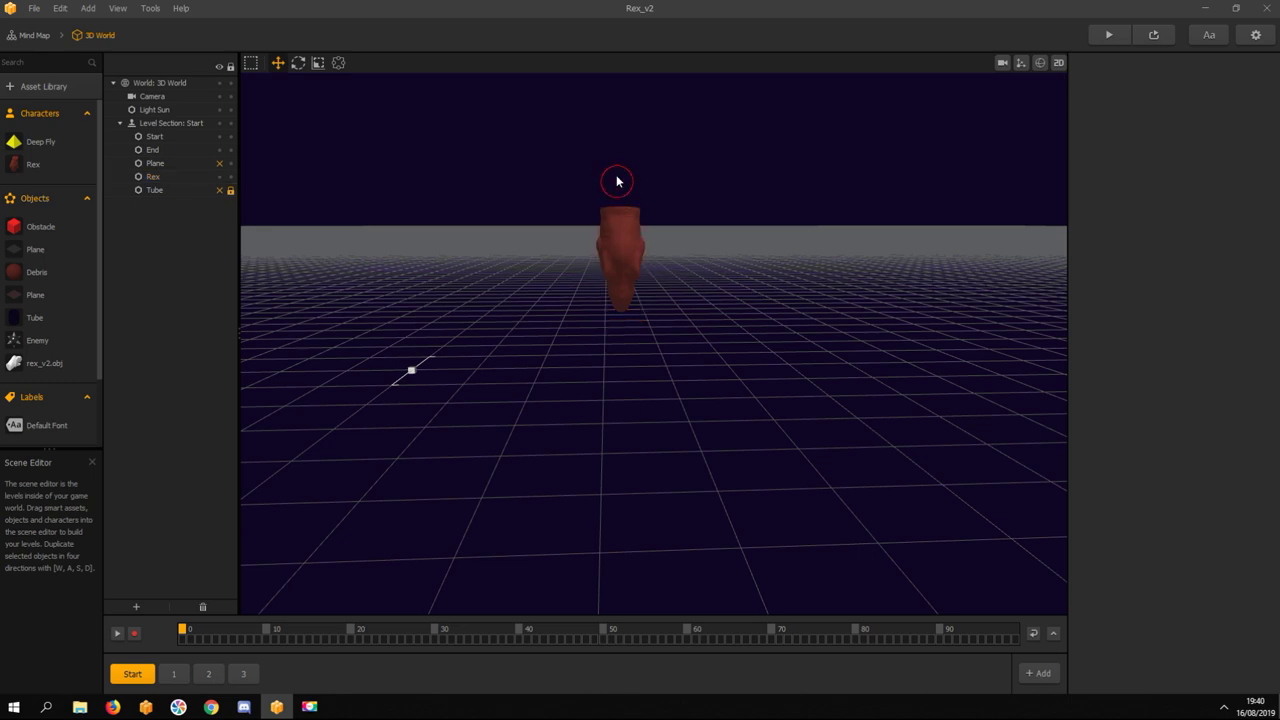
pyautogui.click(625, 232)
pyautogui.moveTo(624, 165); pyautogui.dragTo(620, 228)
pyautogui.click(706, 342)
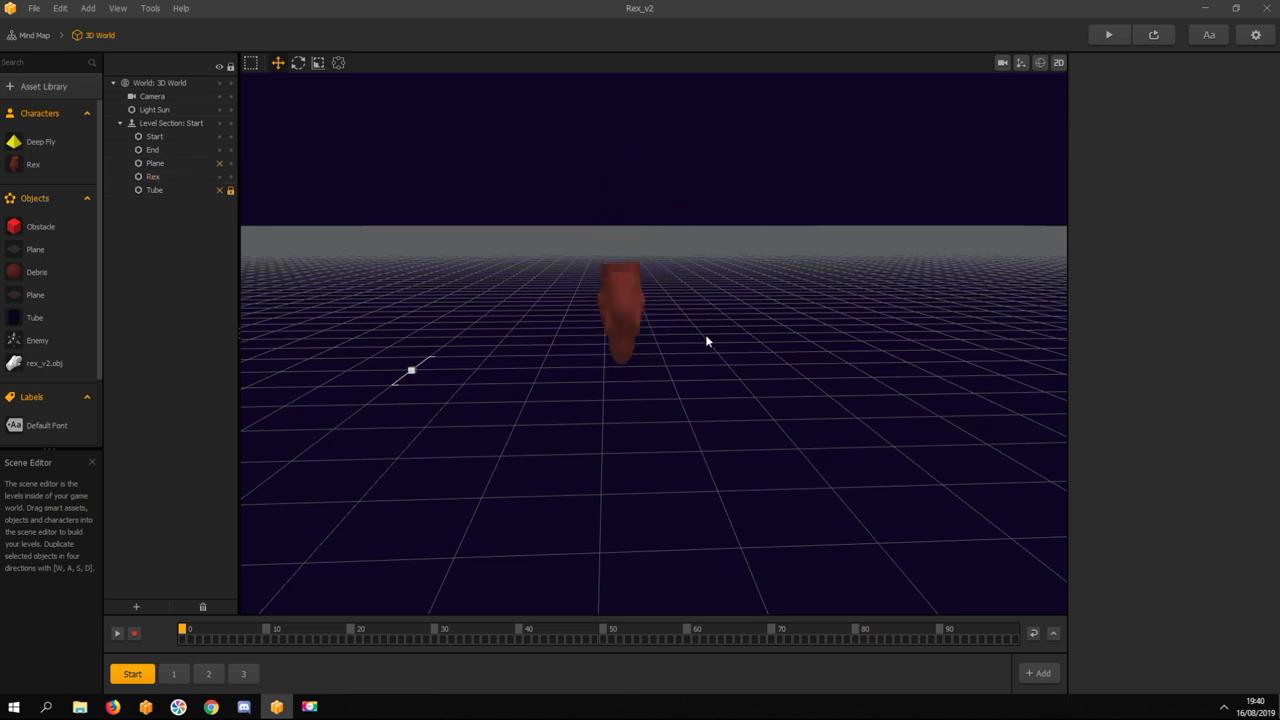
# Launch Blender with a new General file and delete the default cube
pyautogui.click(9, 708)
pyautogui.write('ble')
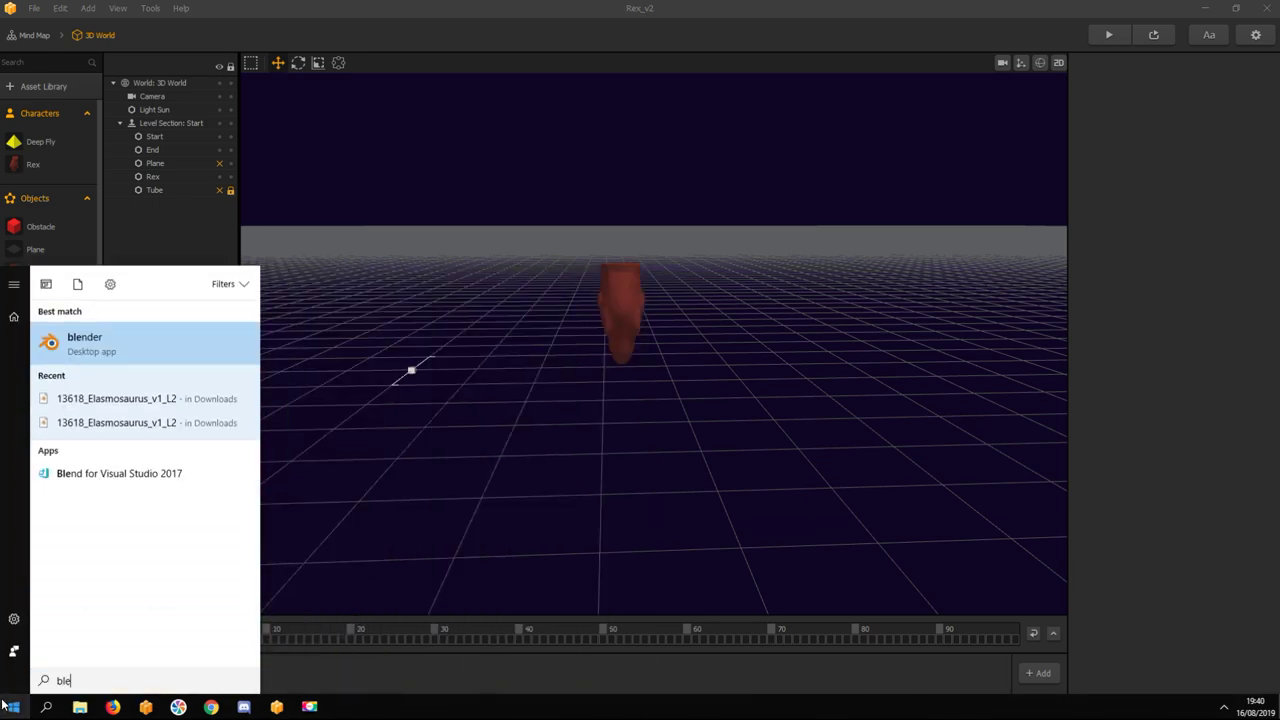
pyautogui.press('Return')
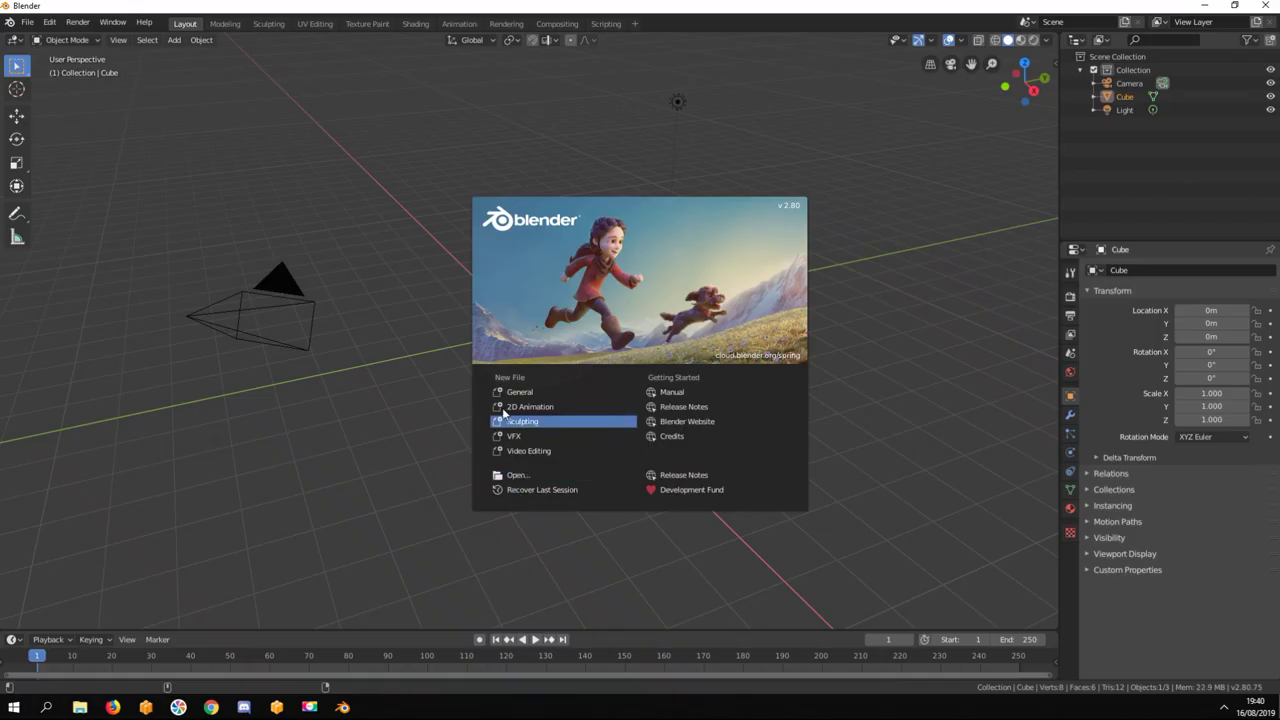
pyautogui.click(514, 395)
pyautogui.press('Delete')
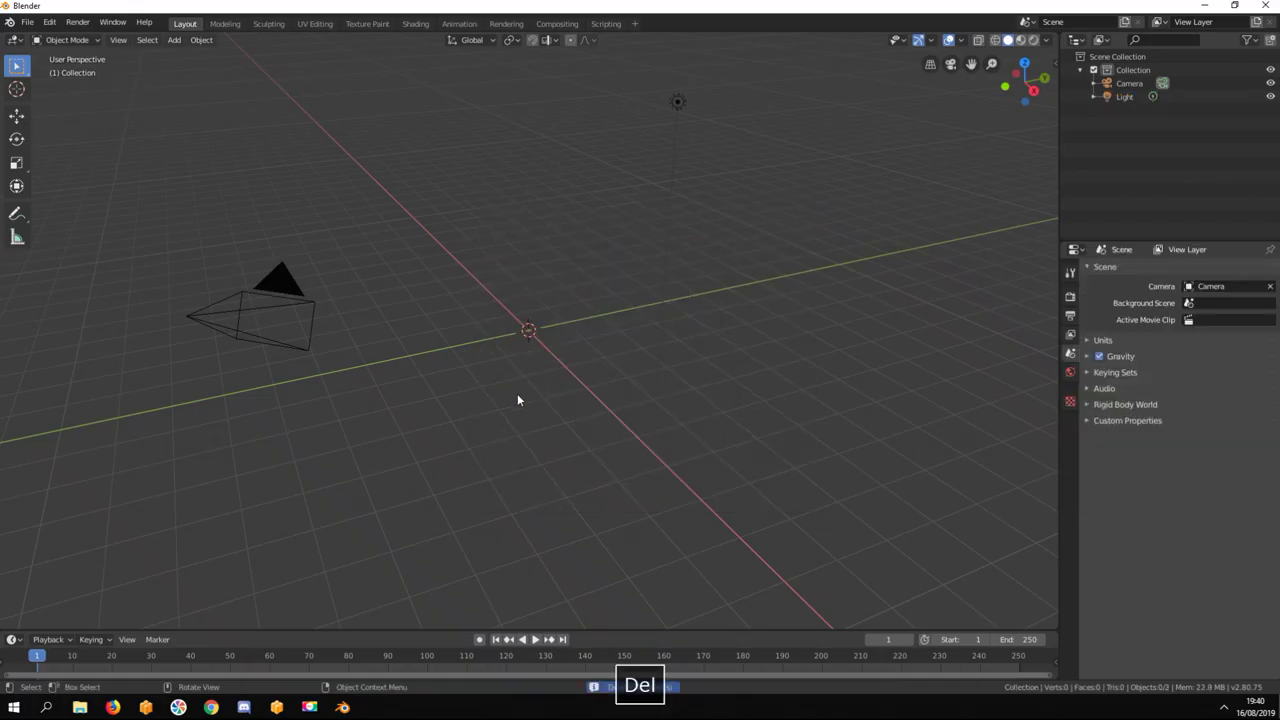
# Import the Wavefront model Rex_3D.obj from the Rex folder on the Desktop
pyautogui.click(24, 25)
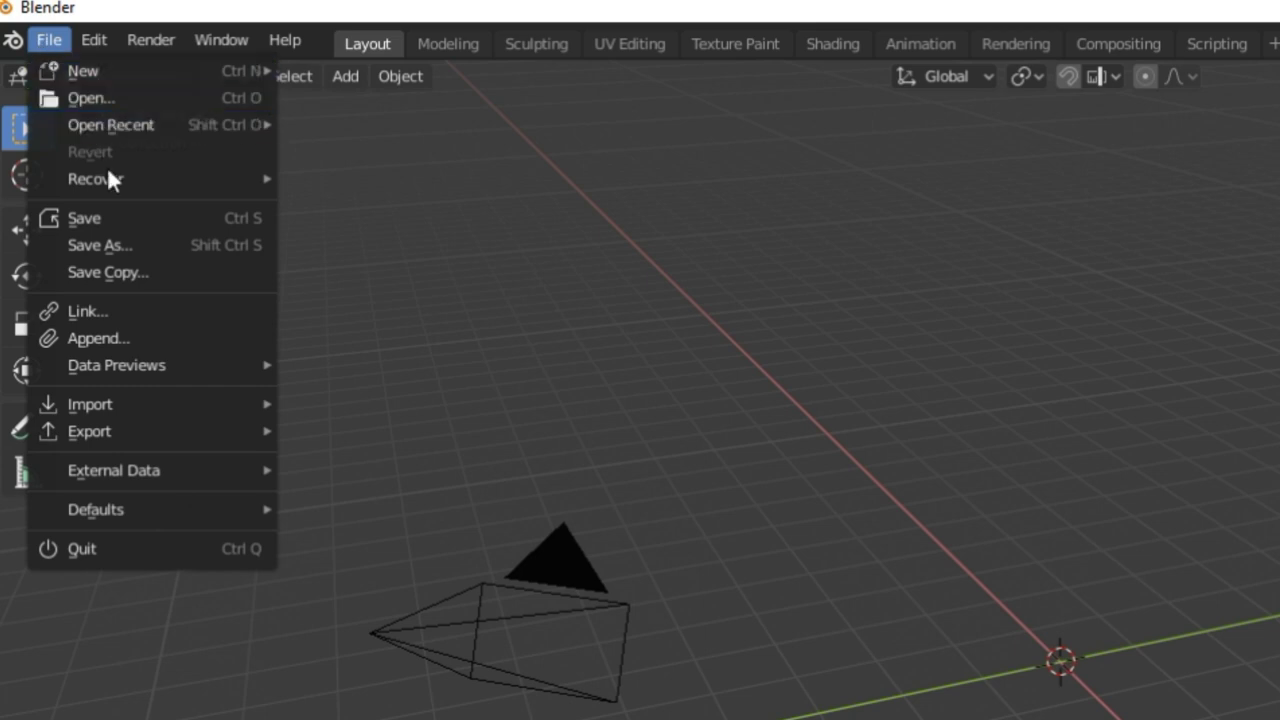
pyautogui.moveTo(147, 405)
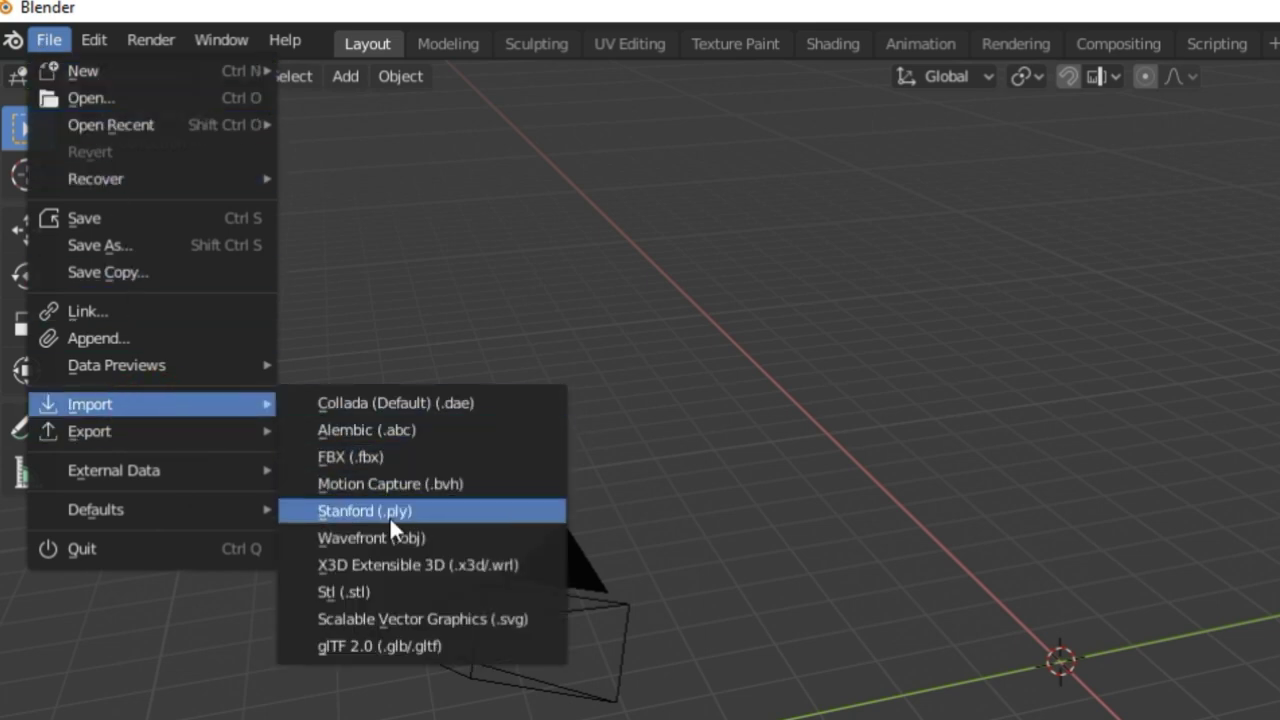
pyautogui.click(392, 535)
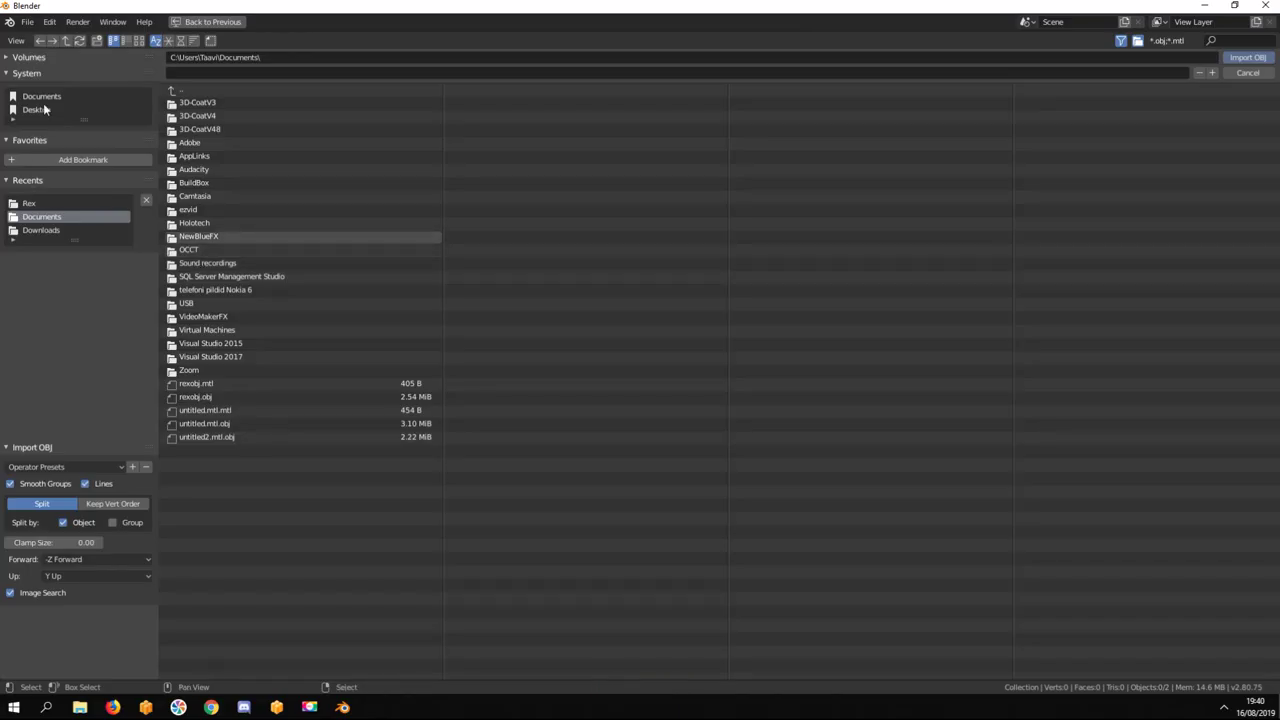
pyautogui.click(36, 110)
pyautogui.click(193, 289)
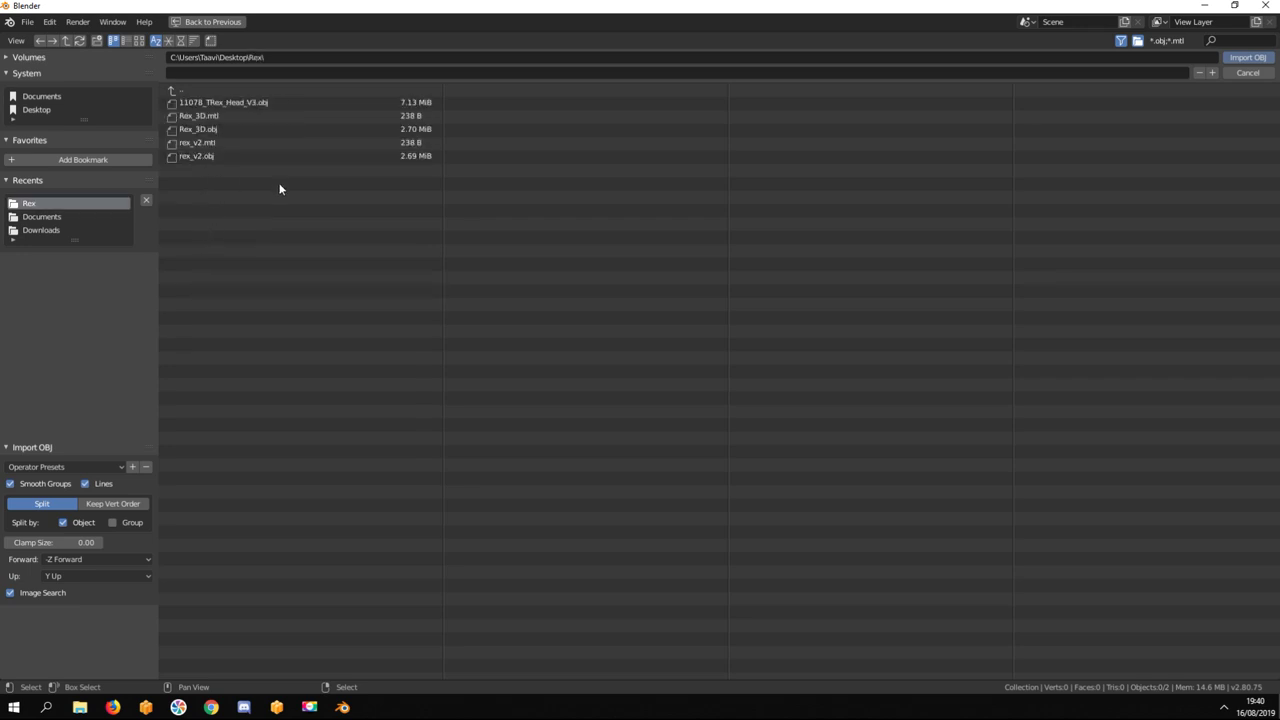
pyautogui.click(217, 129)
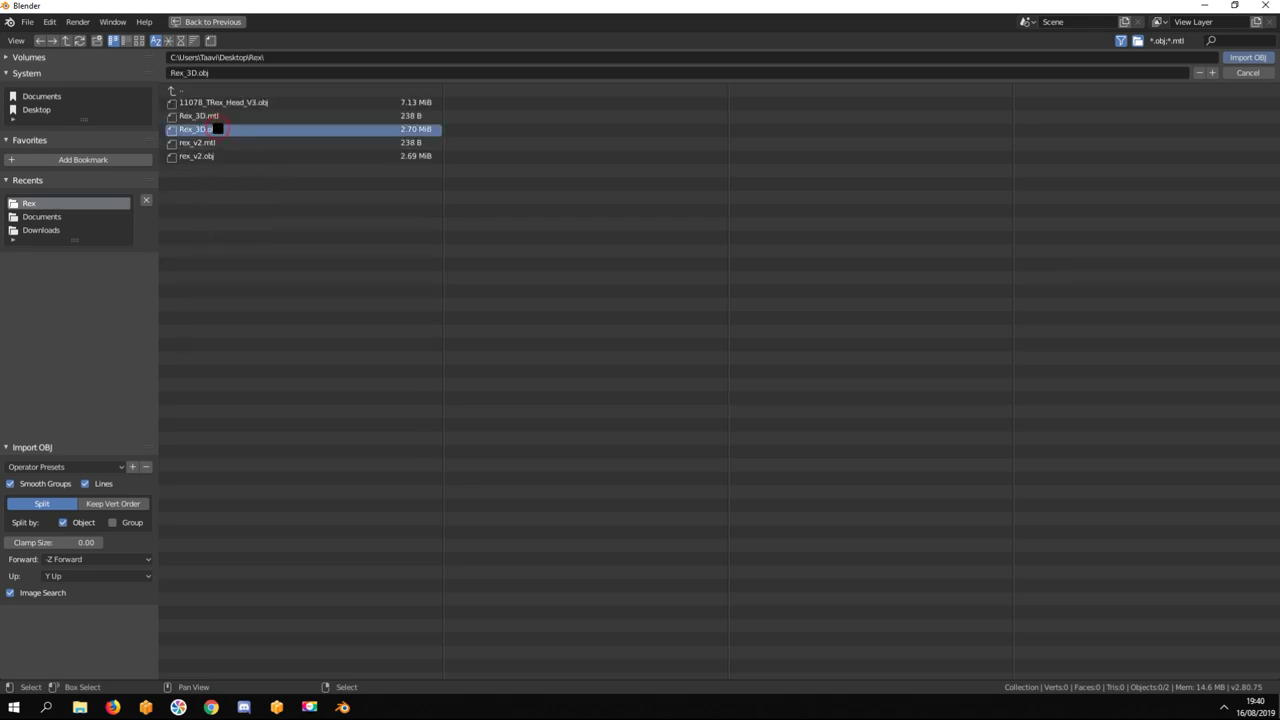
pyautogui.doubleClick(217, 129)
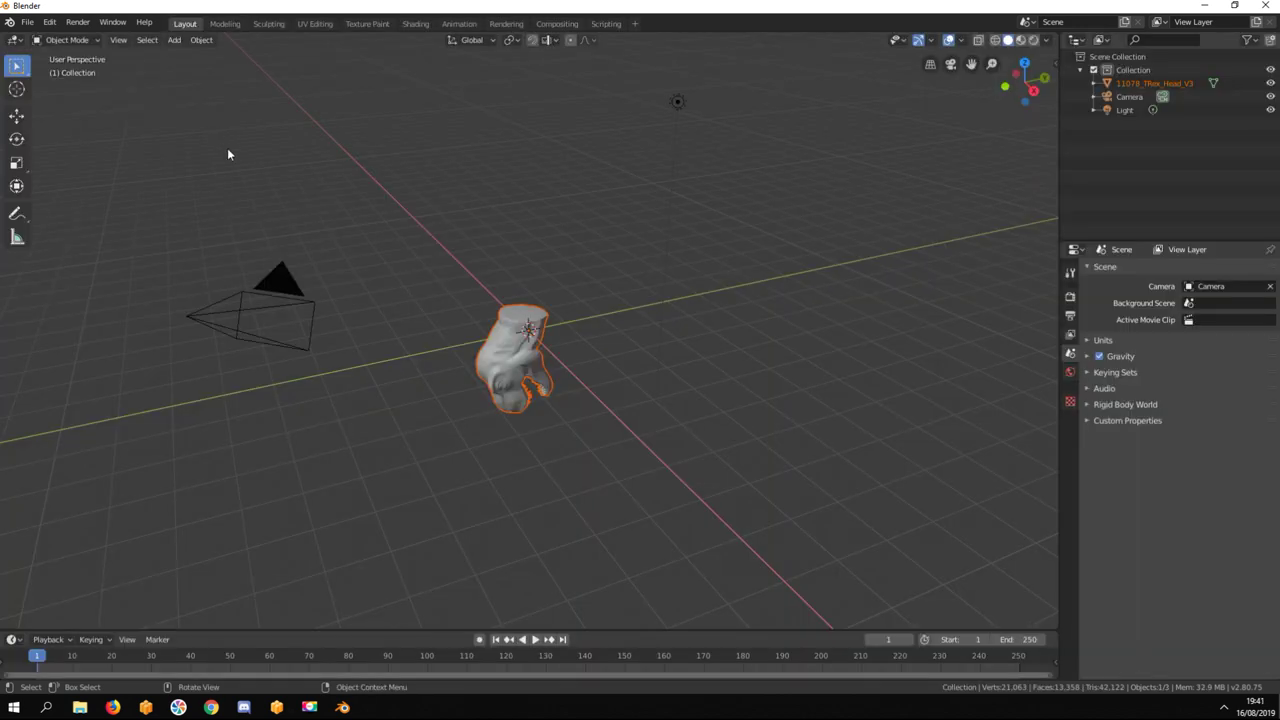
# Set the T-Rex head's rotation to 0° on X and 180° on Z so it faces away
pyautogui.click(499, 372)
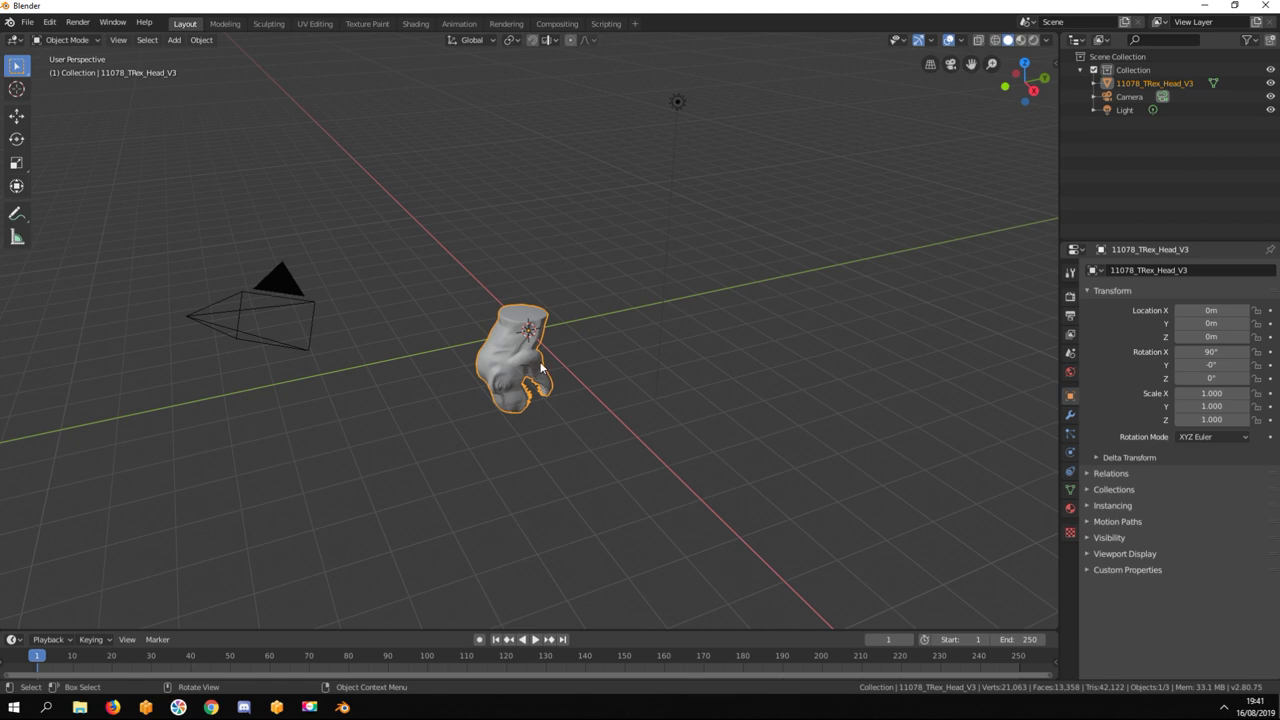
pyautogui.moveTo(551, 393); pyautogui.dragTo(663, 350, button='middle')
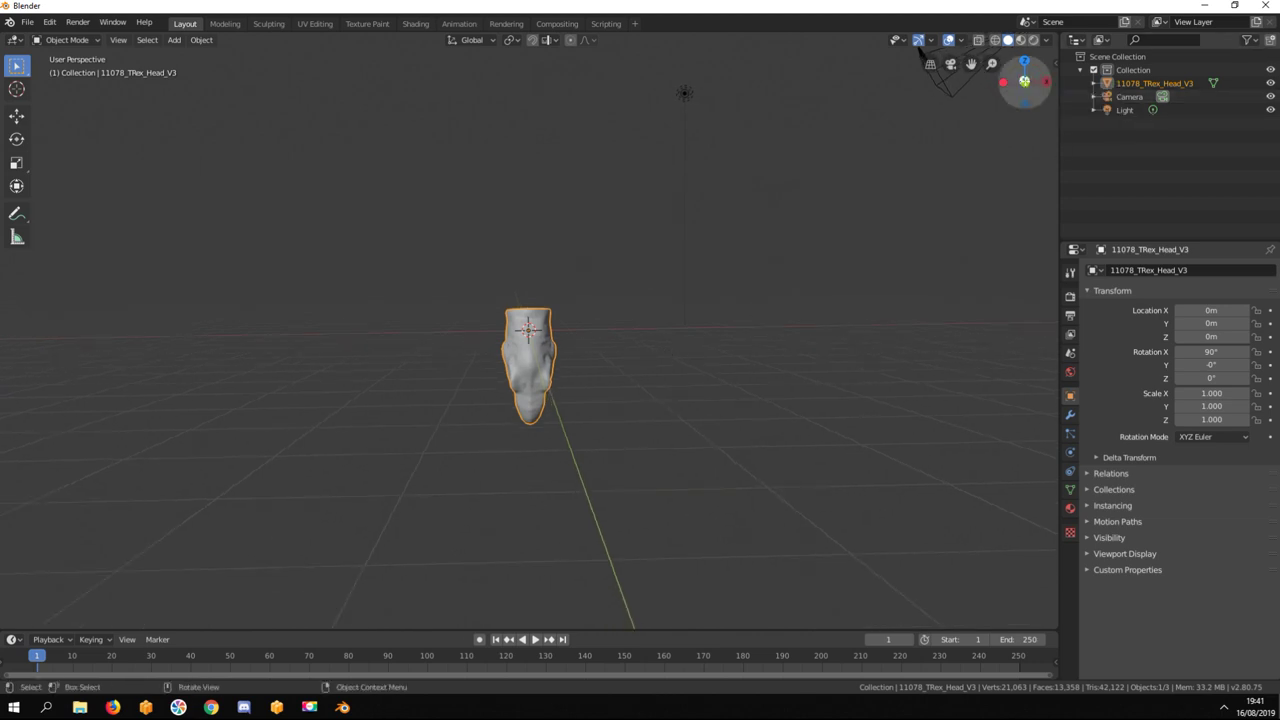
pyautogui.moveTo(1025, 83); pyautogui.dragTo(1014, 84)
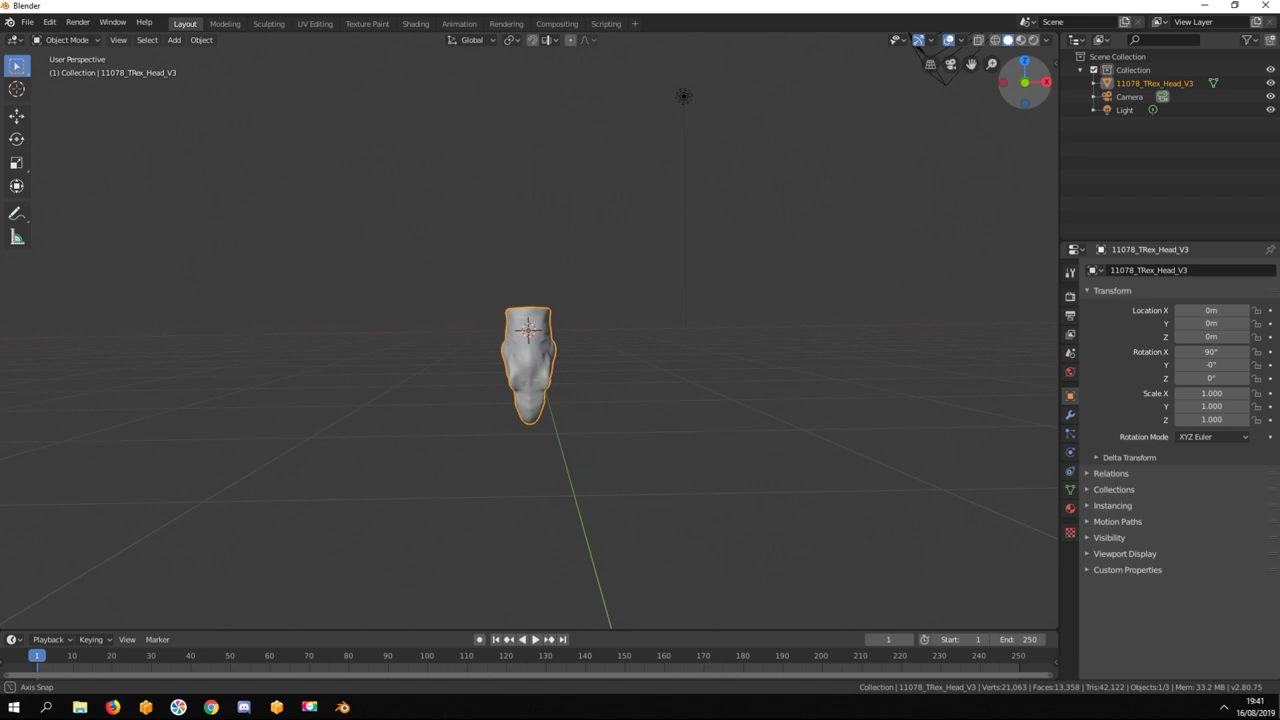
pyautogui.moveTo(1014, 84); pyautogui.dragTo(1025, 83)
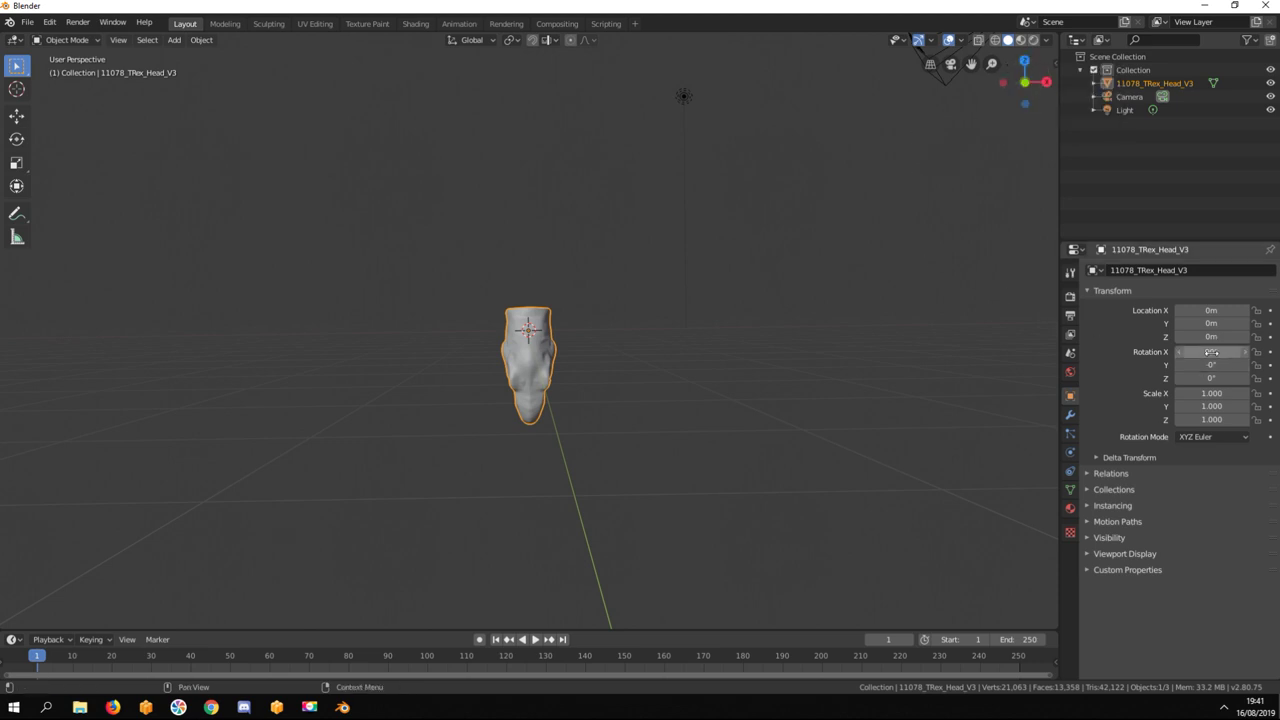
pyautogui.moveTo(1211, 352); pyautogui.dragTo(1150, 352)
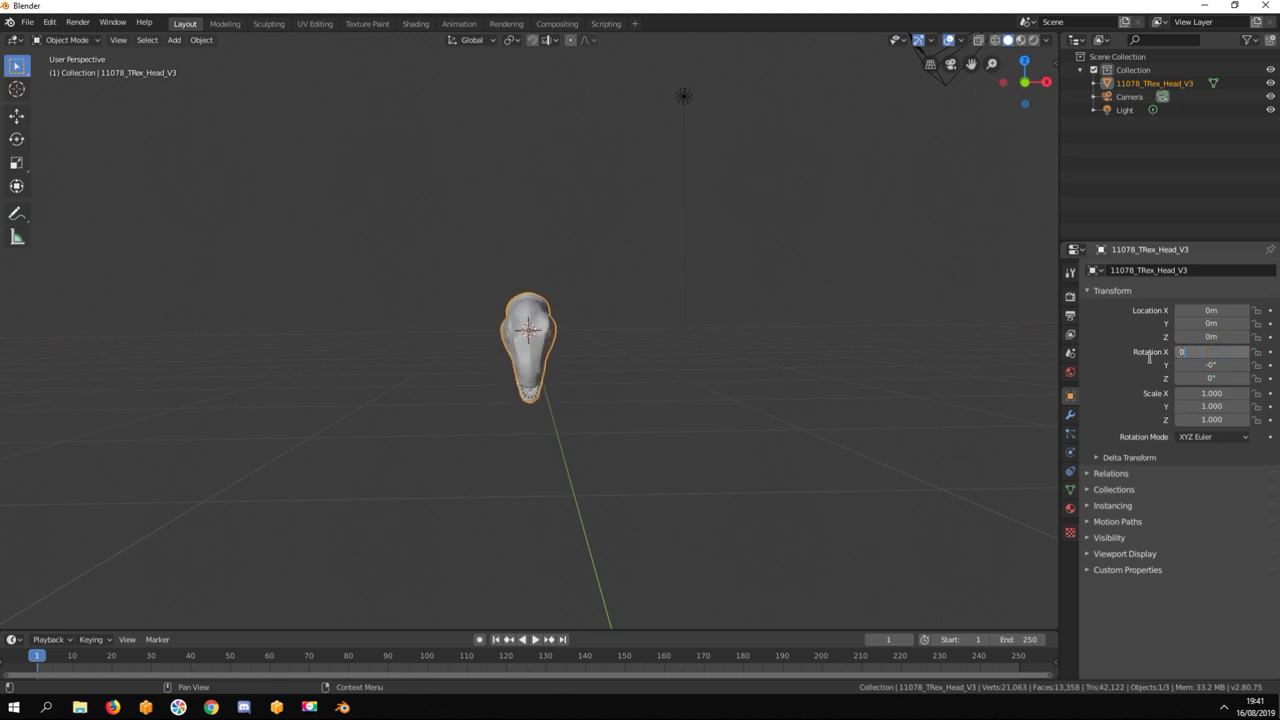
pyautogui.press('Return')
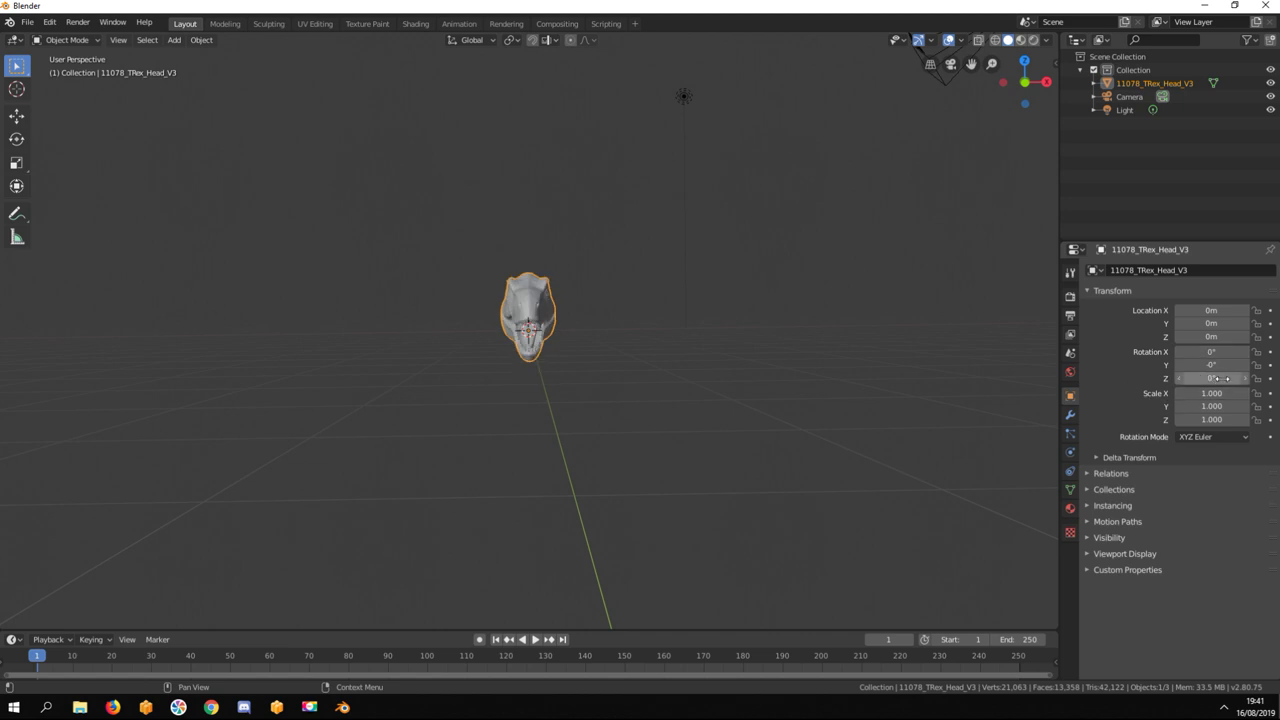
pyautogui.click(1220, 379)
pyautogui.press('Return')
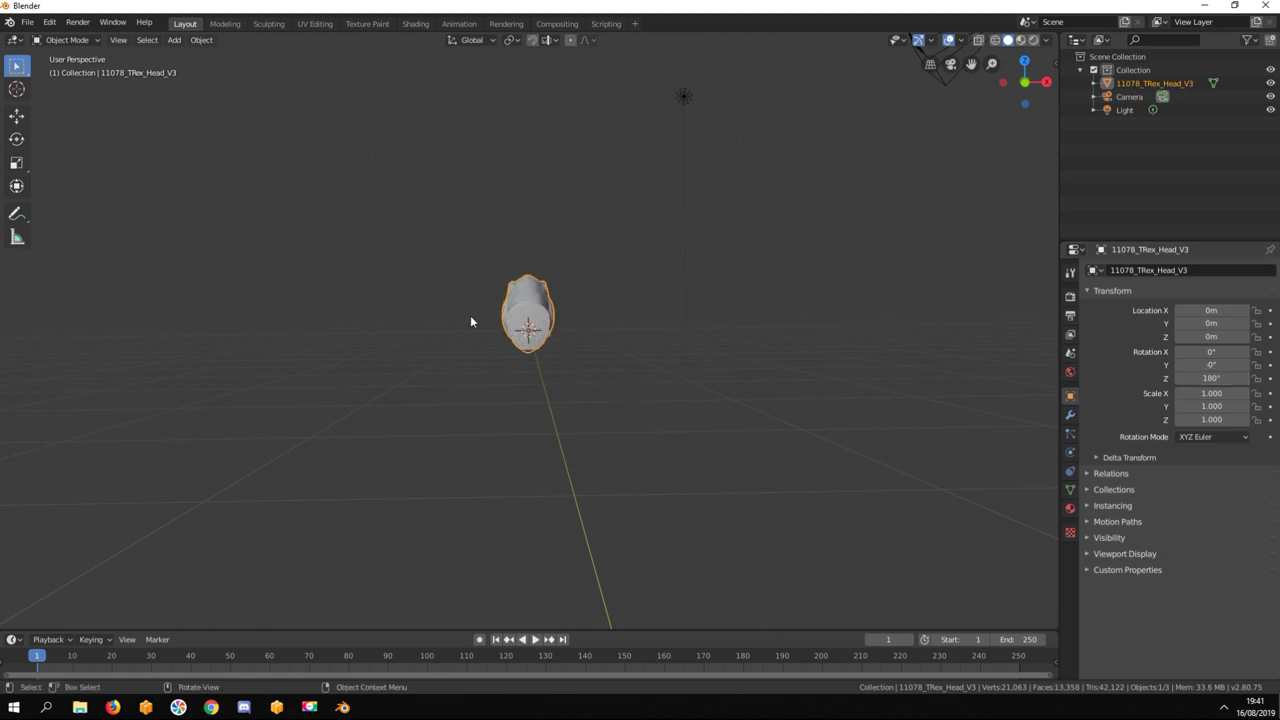
# Export the rotated head as Wavefront OBJ, overwriting rex_v2.obj in the Desktop's Rex folder
pyautogui.click(27, 21)
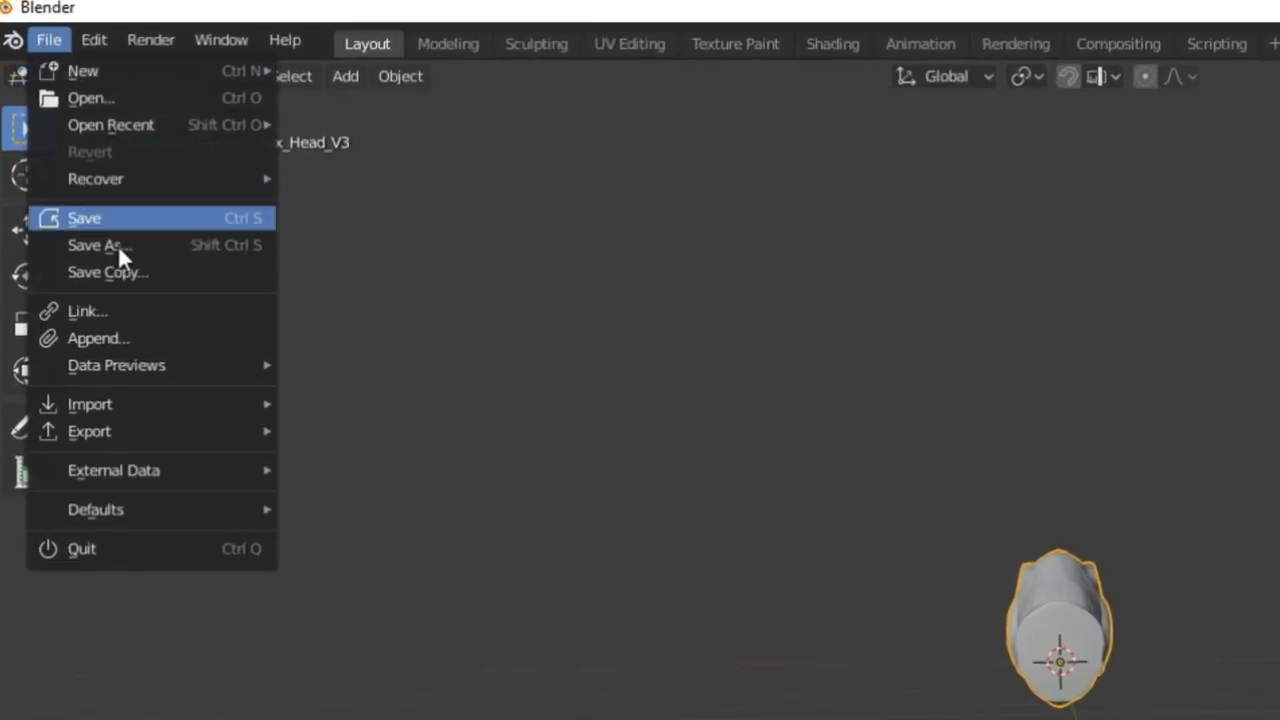
pyautogui.click(150, 430)
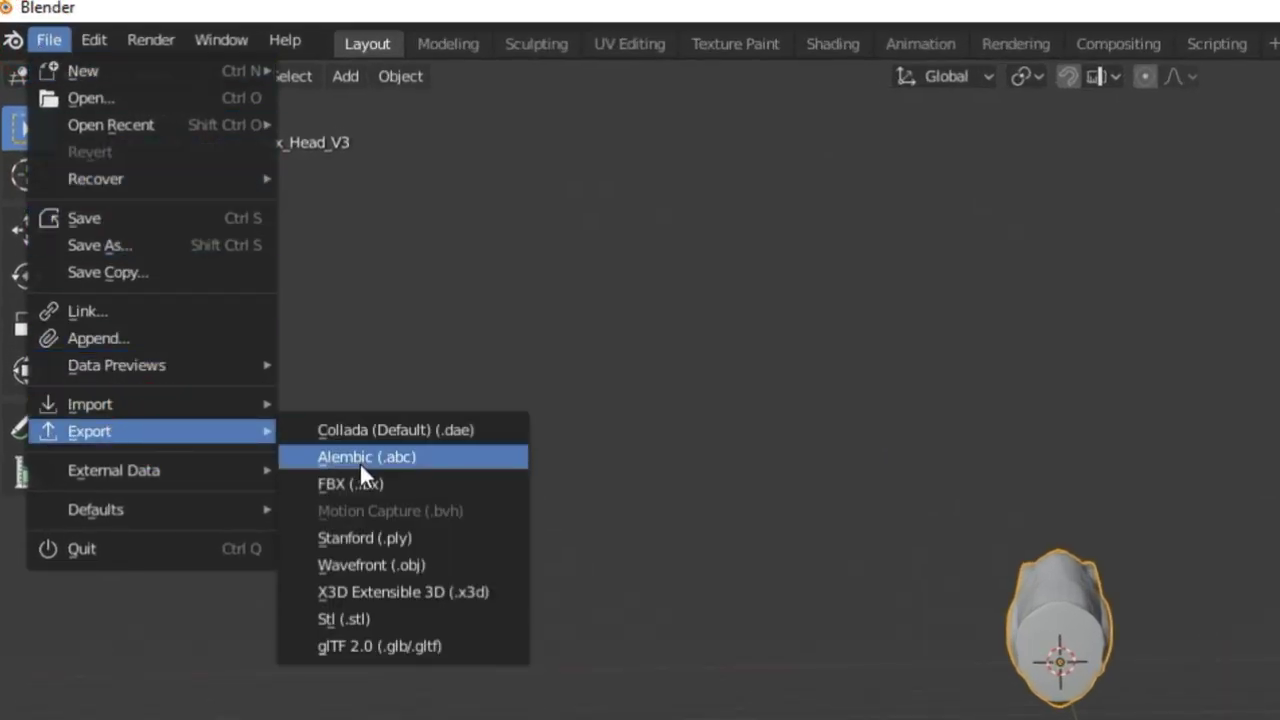
pyautogui.click(390, 565)
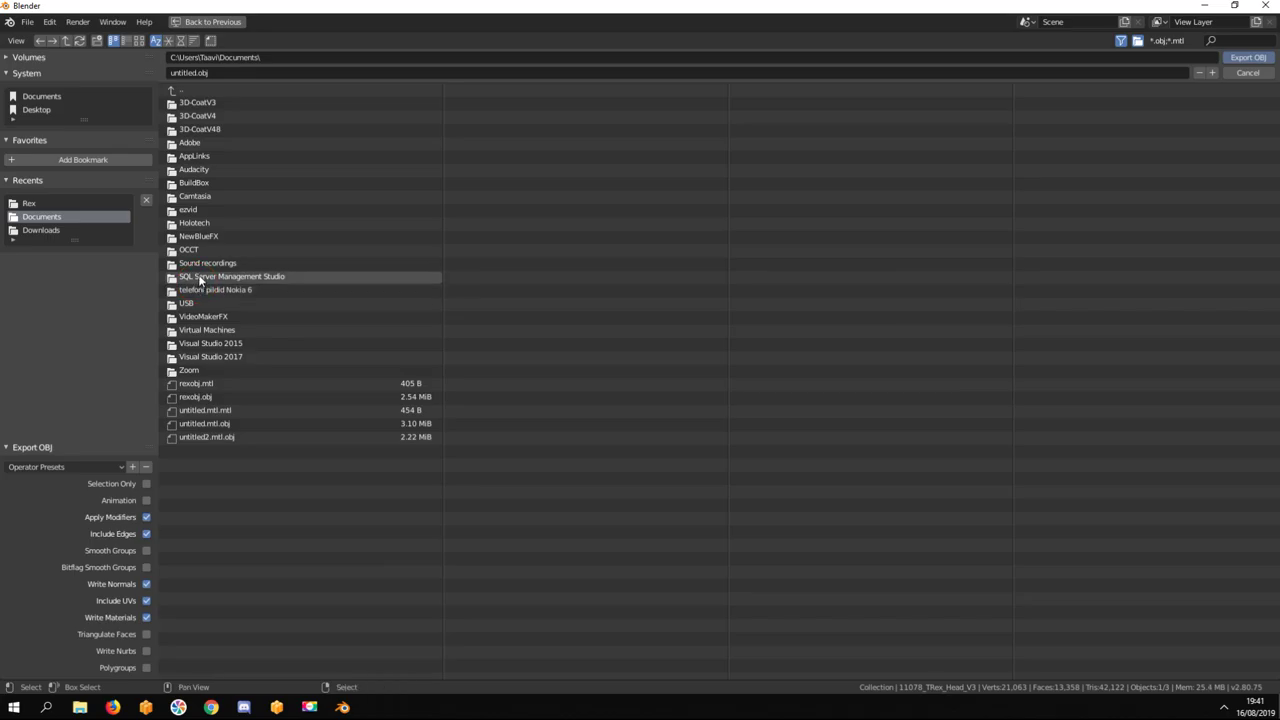
pyautogui.click(42, 111)
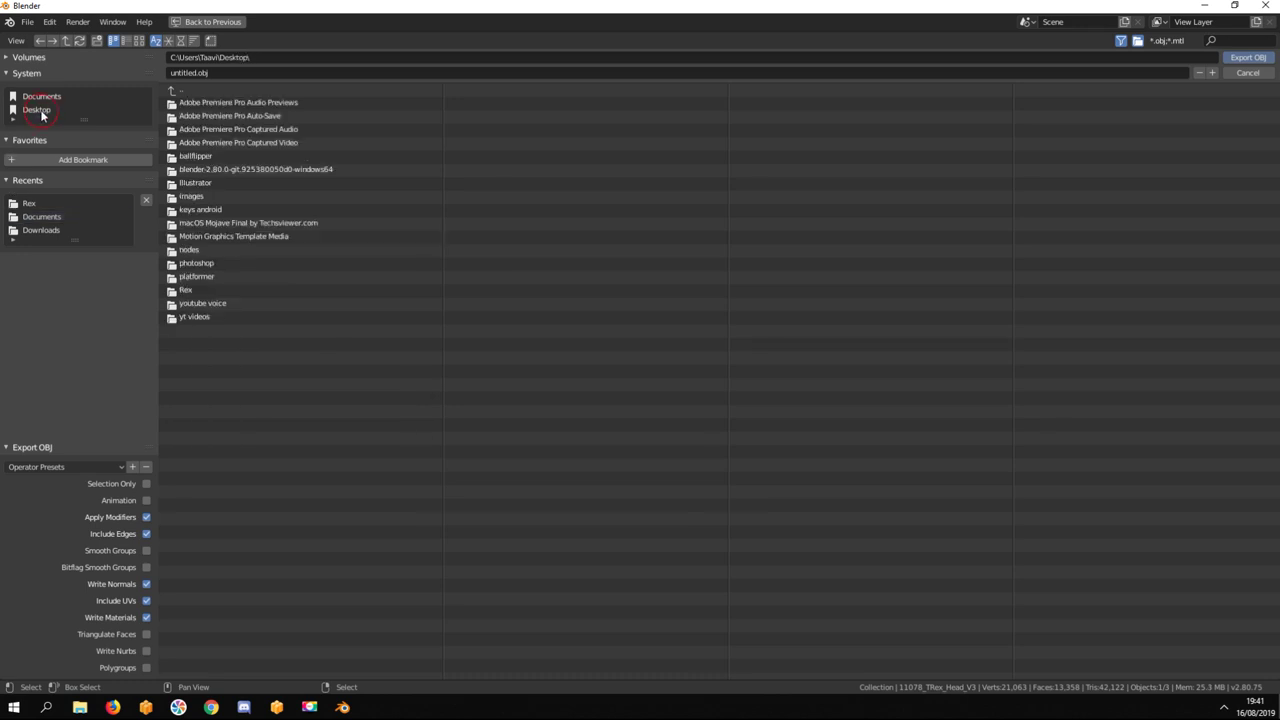
pyautogui.click(187, 288)
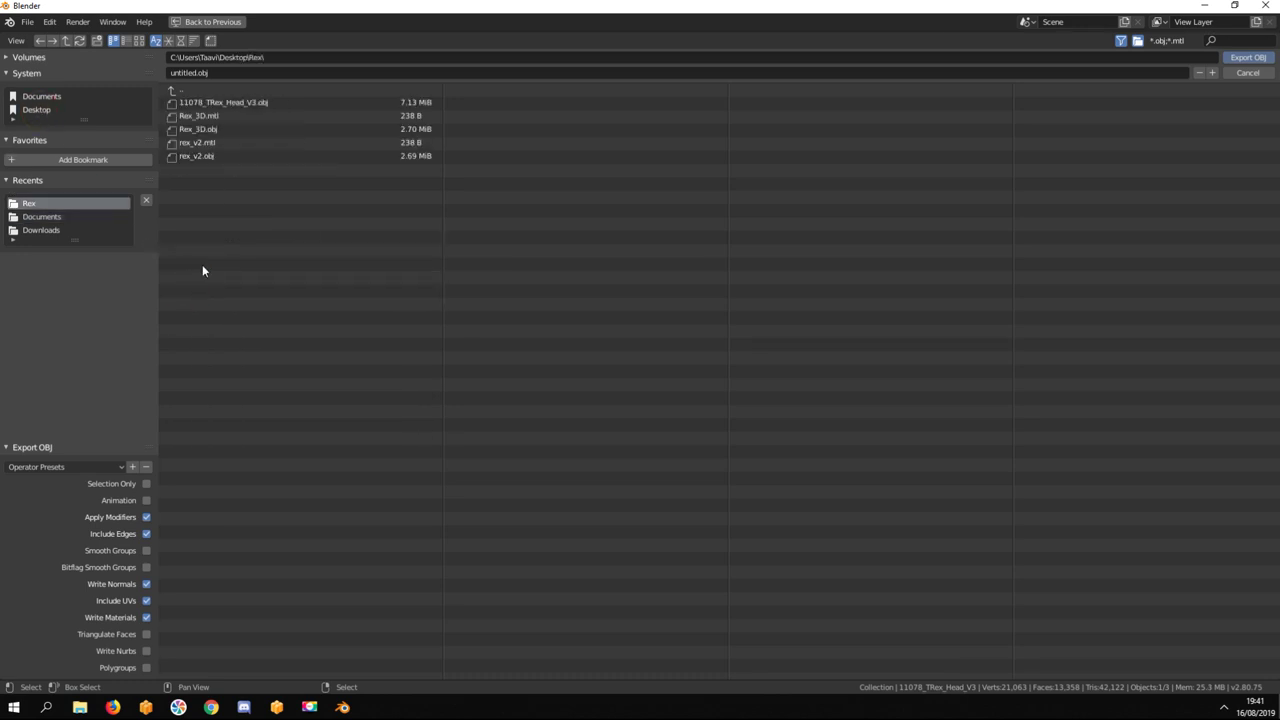
pyautogui.click(200, 157)
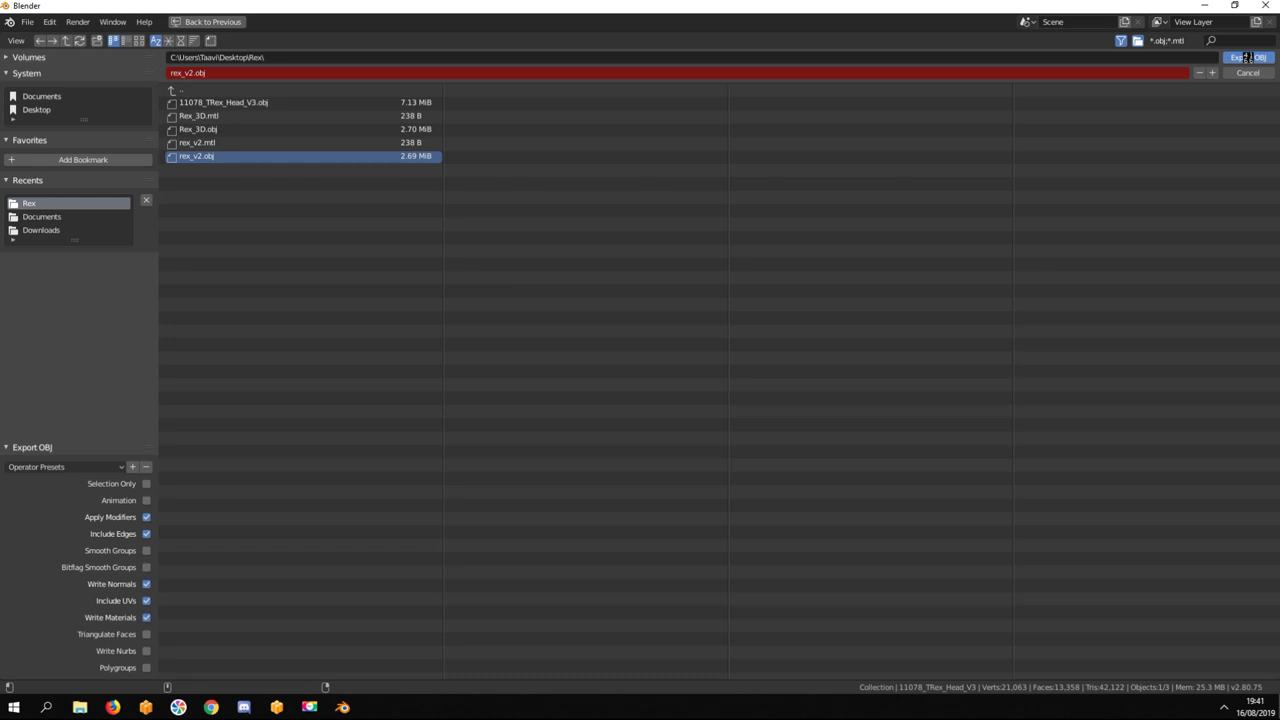
pyautogui.click(1247, 58)
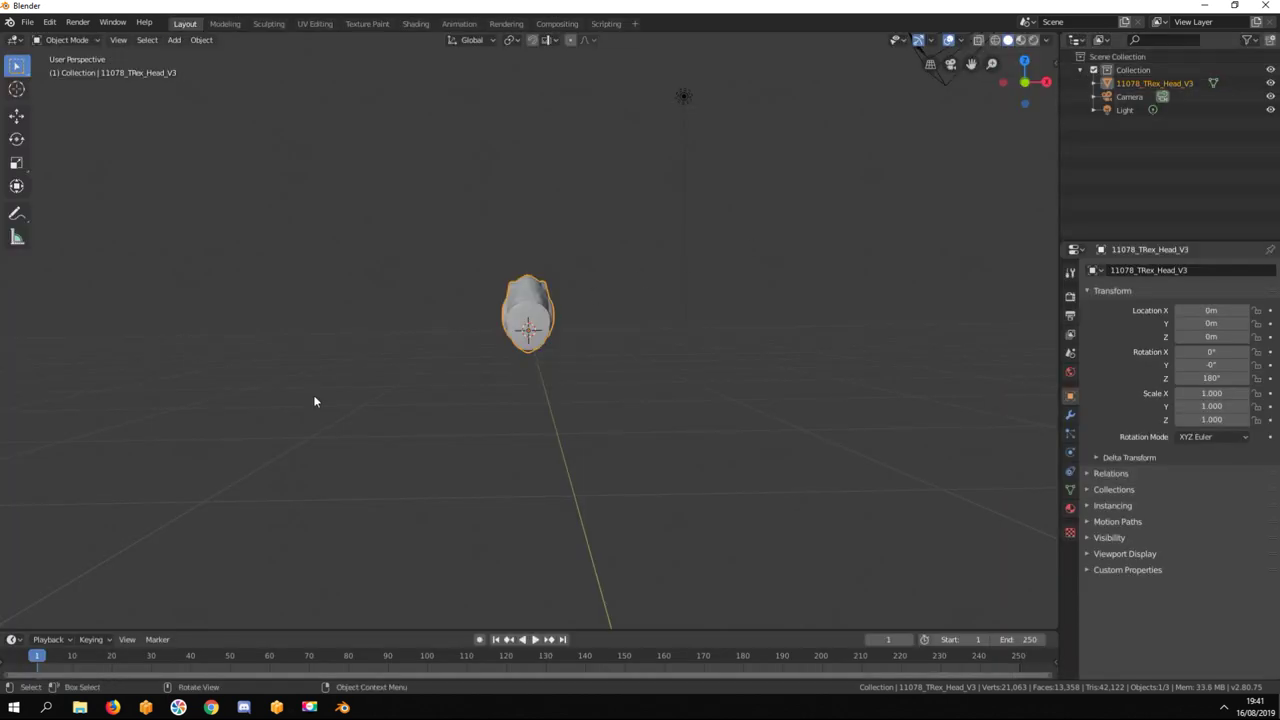
# Switch to Buildbox and bring rex_v2.obj from the Rex folder into the 3D World scene as an object
pyautogui.rightClick(80, 707)
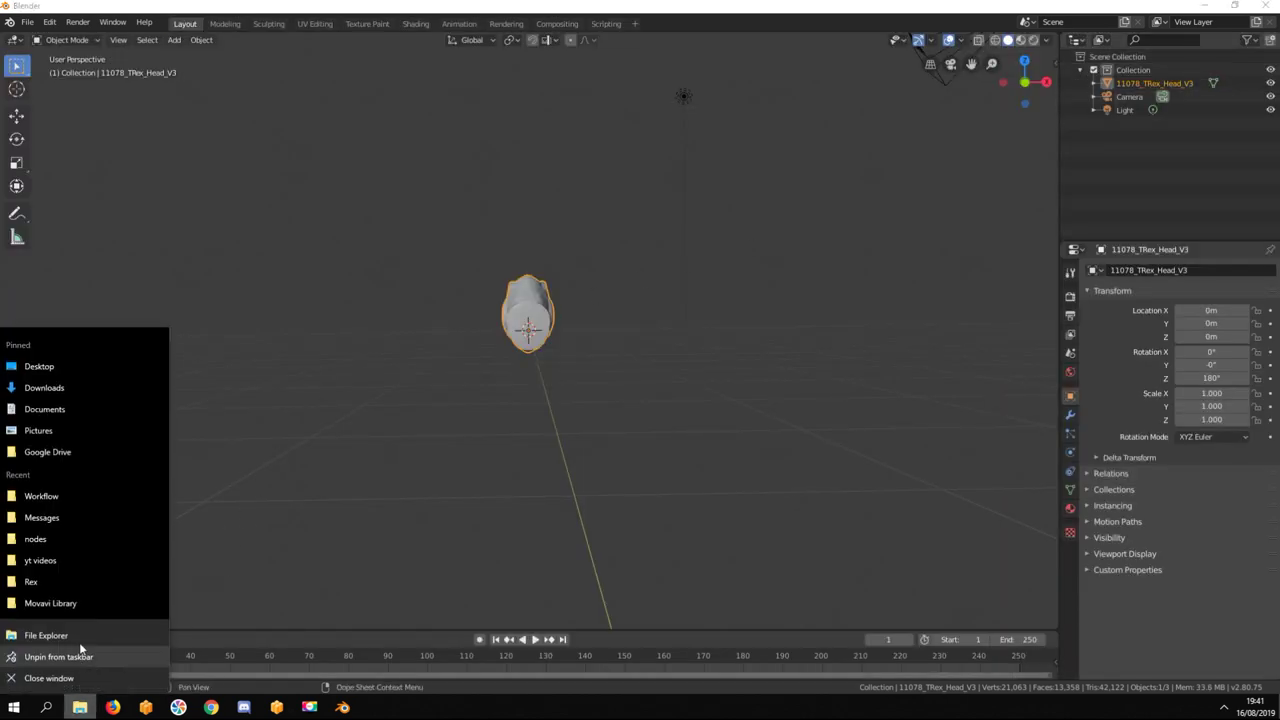
pyautogui.click(63, 584)
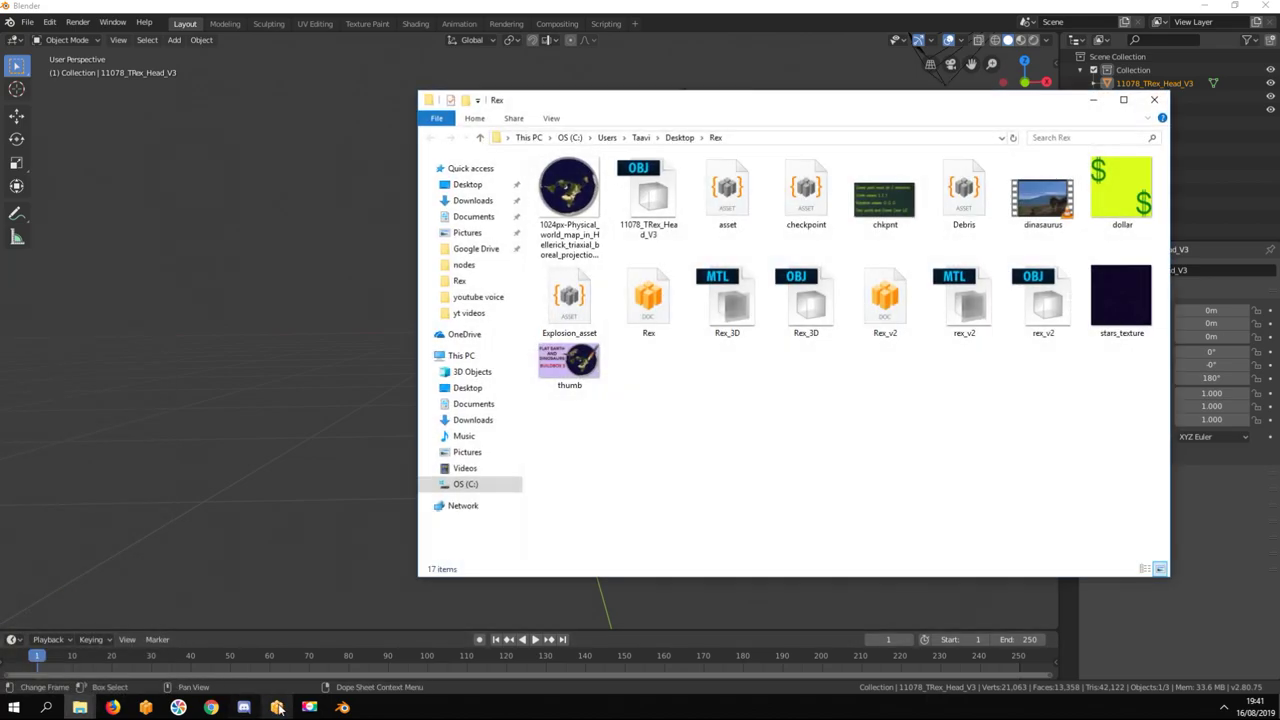
pyautogui.click(276, 707)
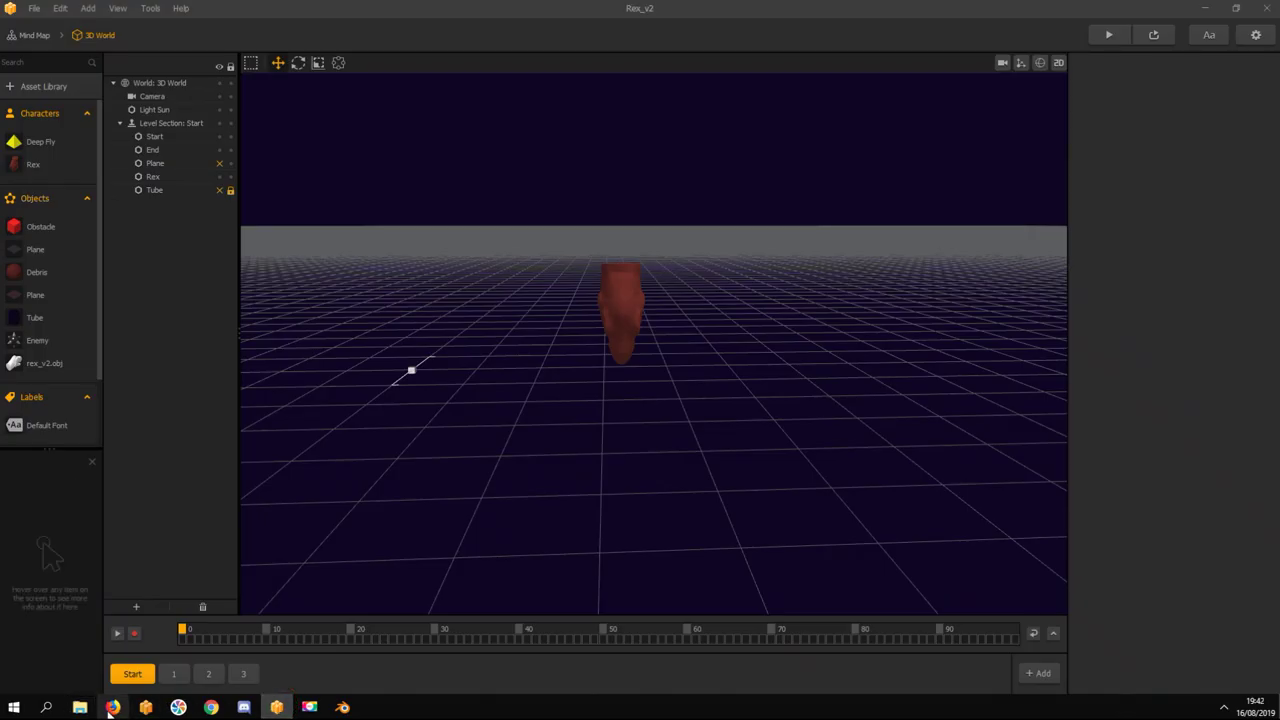
pyautogui.click(80, 707)
pyautogui.click(185, 648)
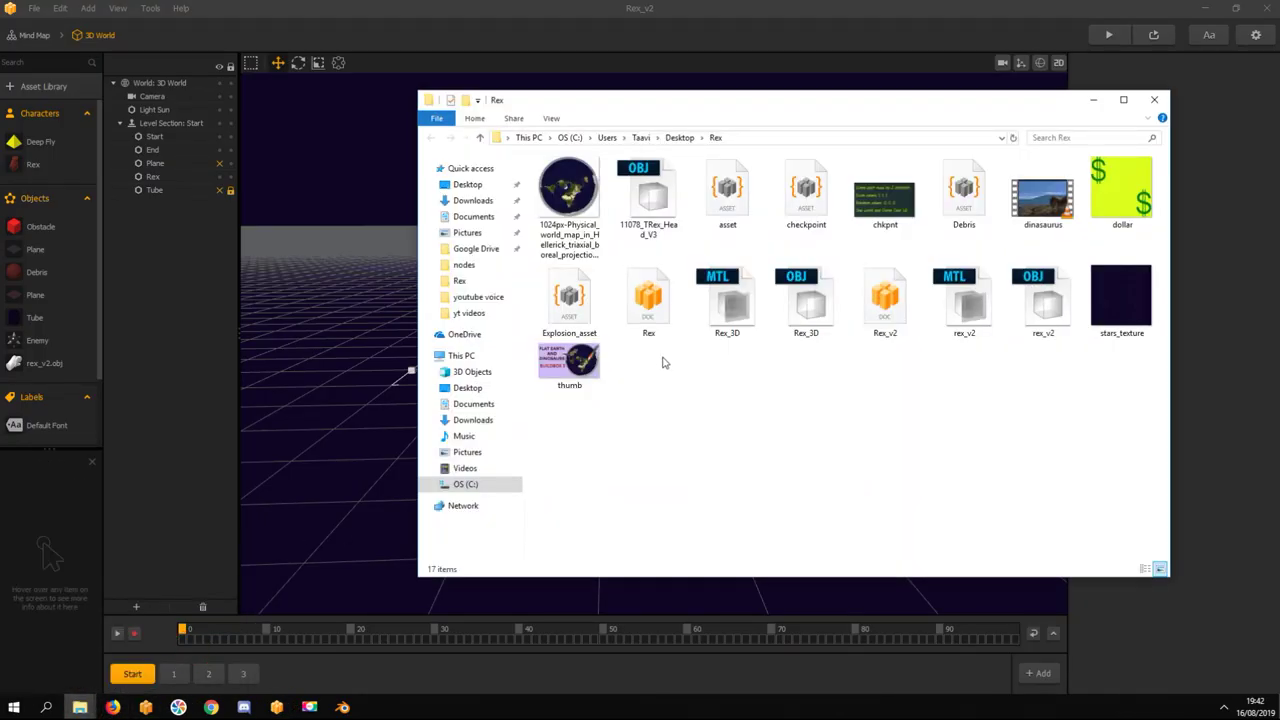
pyautogui.moveTo(1042, 310); pyautogui.dragTo(320, 369)
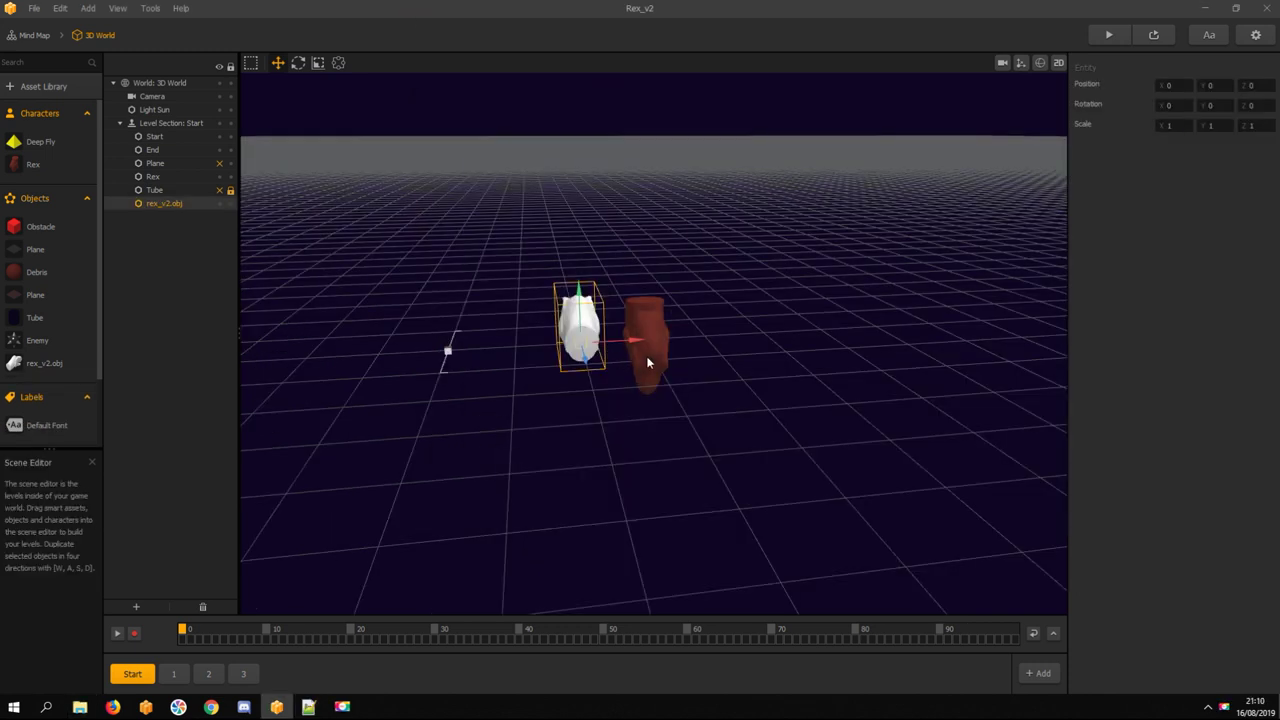
# Unlock the Rex_3D.obj mesh in the Rex character's Mesh Manager and save
pyautogui.click(648, 362)
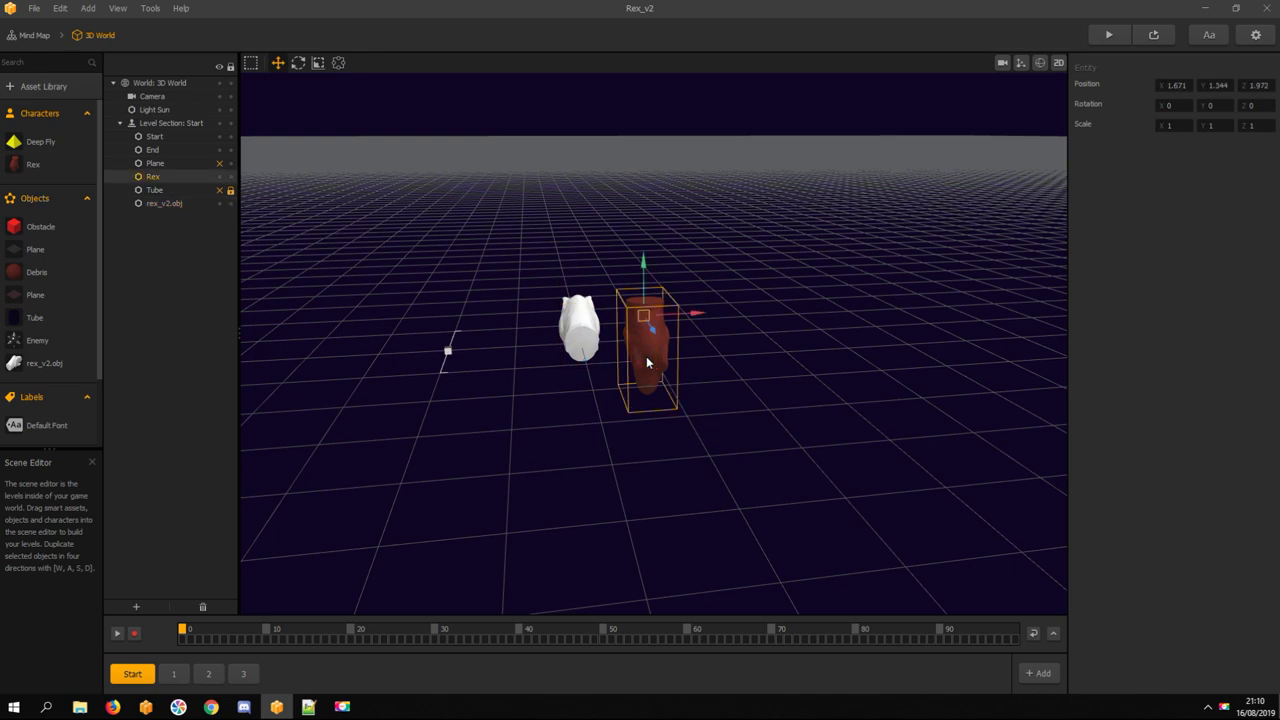
pyautogui.click(35, 164)
pyautogui.moveTo(1243, 301)
pyautogui.click(1248, 280)
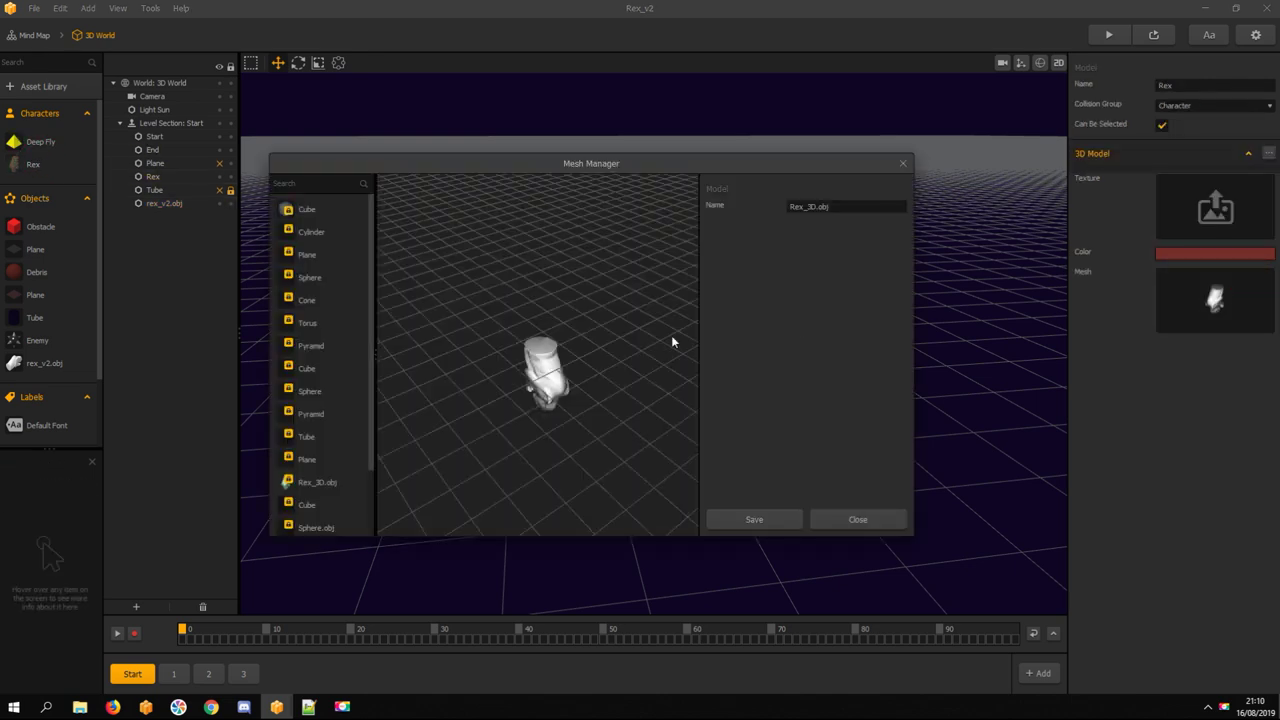
pyautogui.scroll(-5, 306, 363)
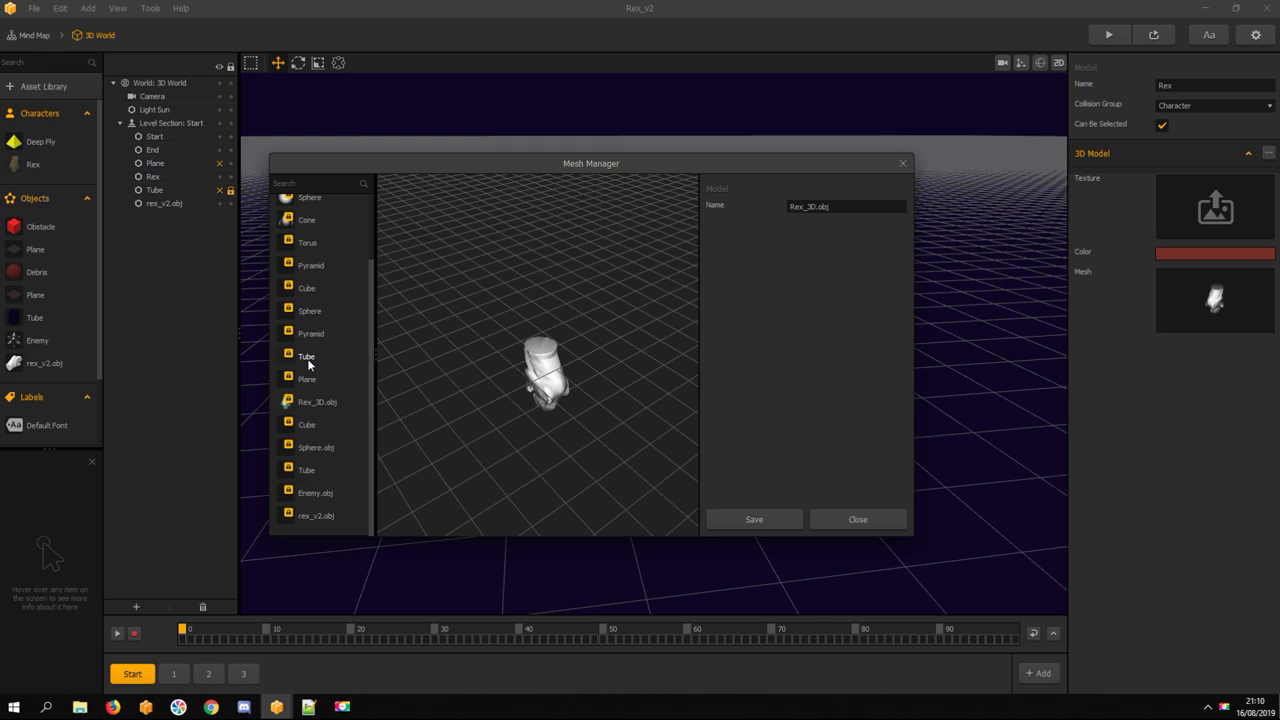
pyautogui.click(320, 516)
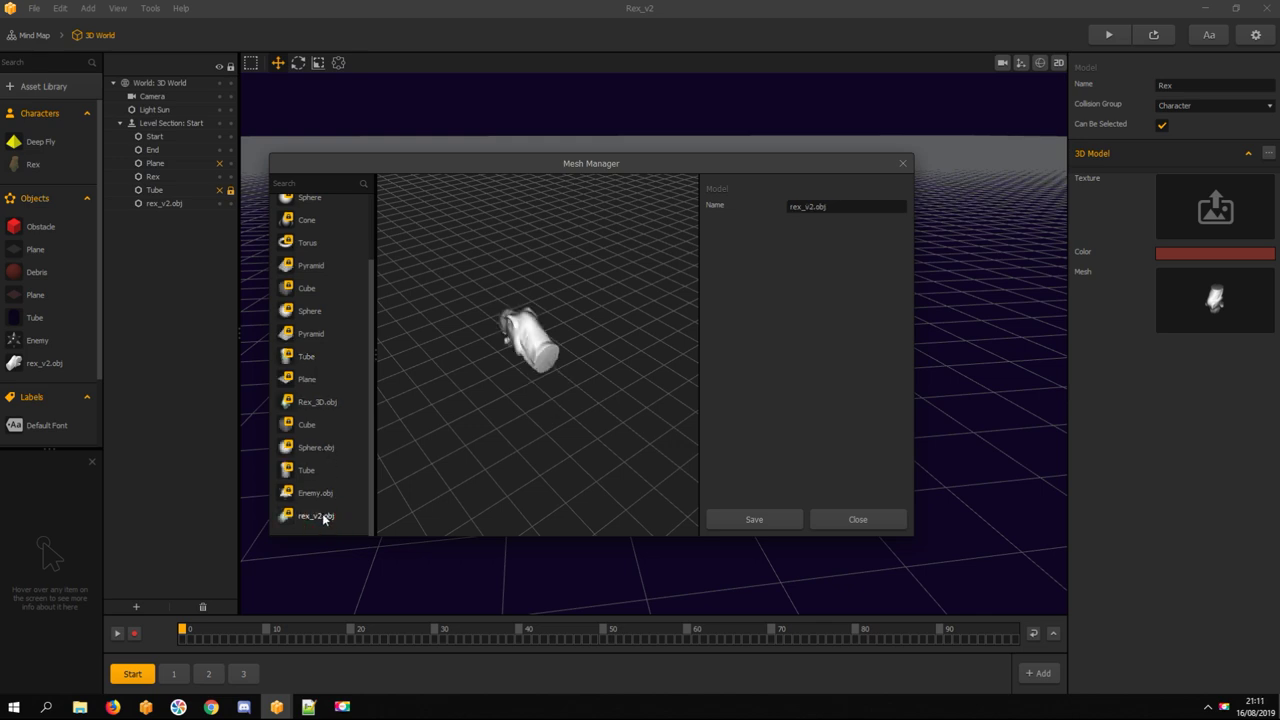
pyautogui.click(287, 403)
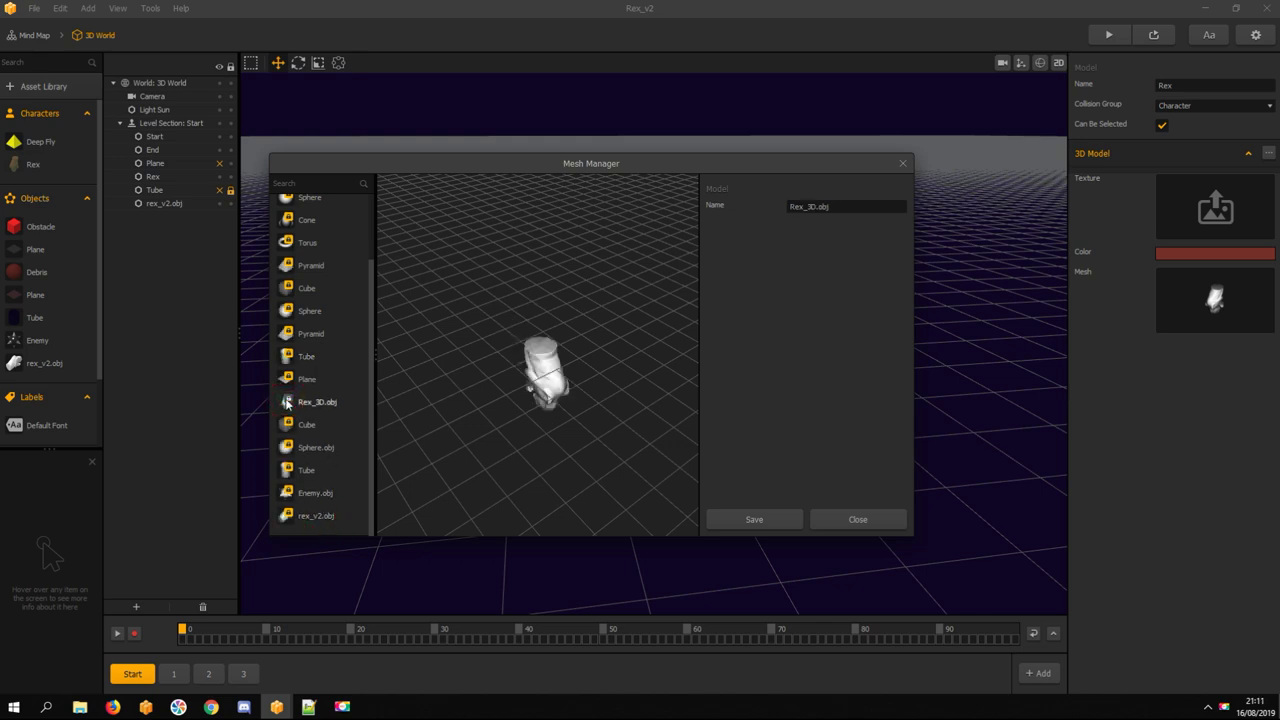
pyautogui.click(784, 520)
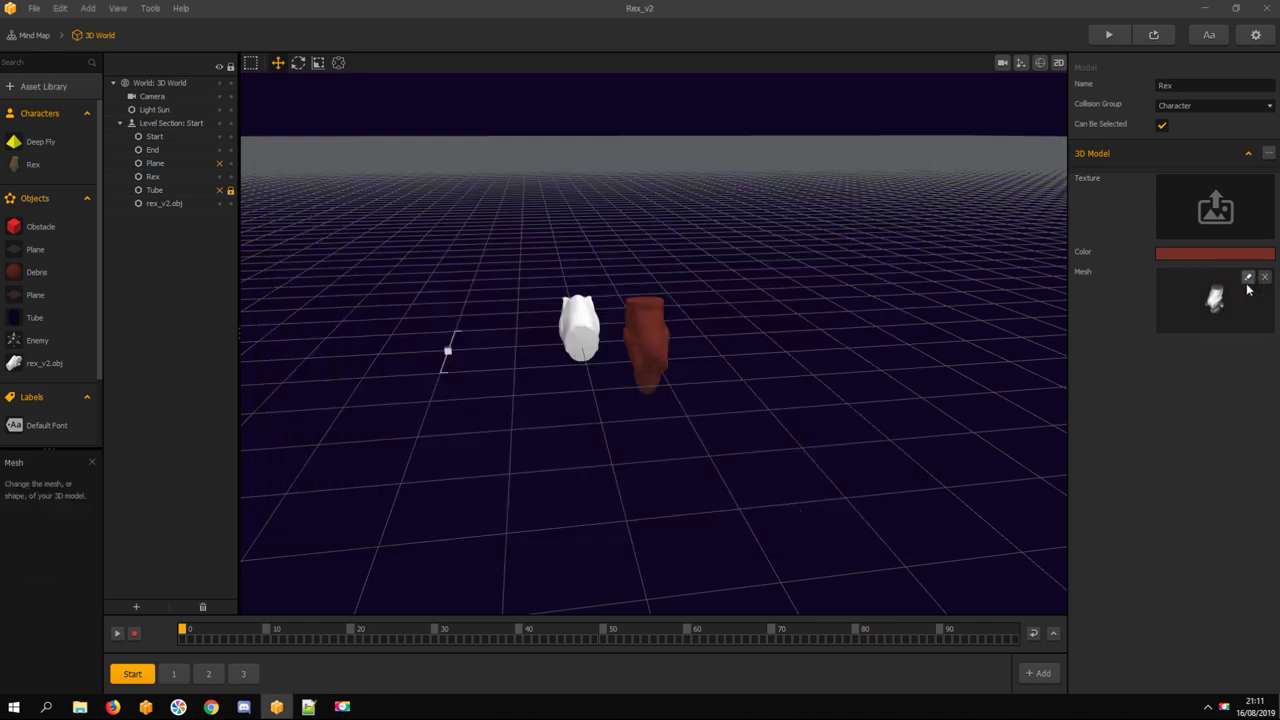
# Set the Rex character's mesh to rex_v2.obj
pyautogui.click(1247, 284)
pyautogui.scroll(-5, 355, 430)
pyautogui.click(310, 520)
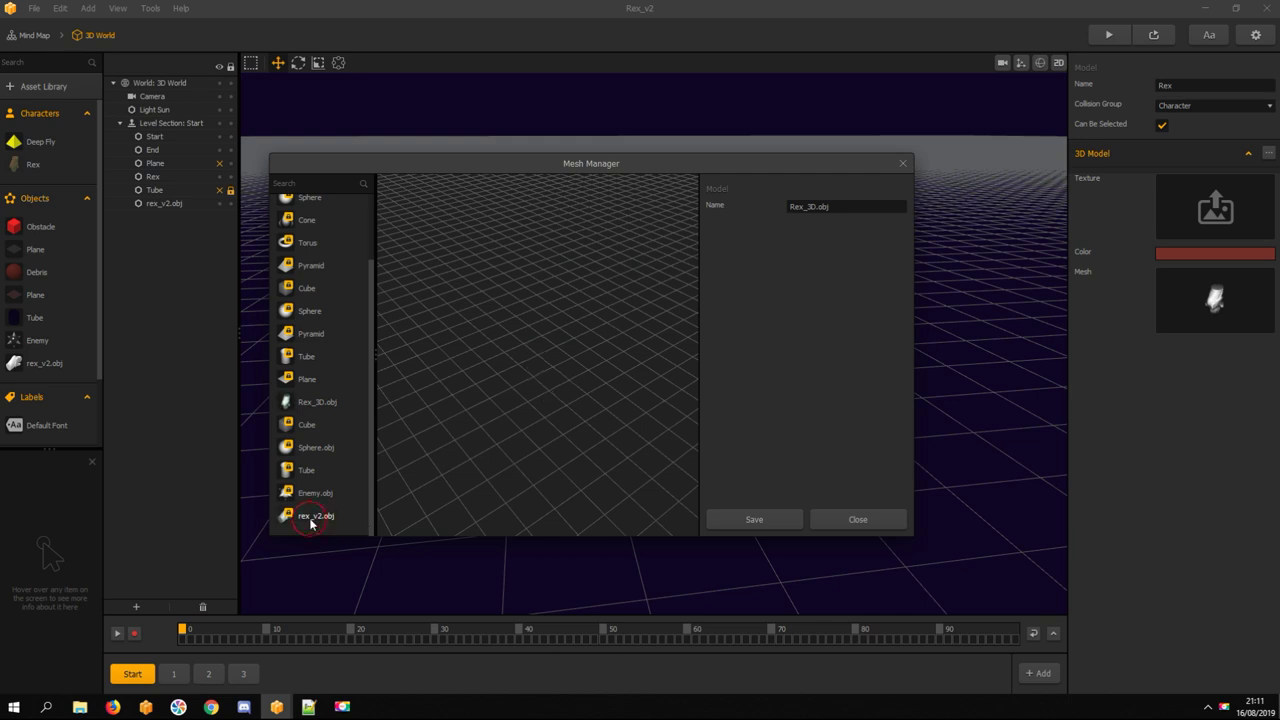
pyautogui.click(772, 524)
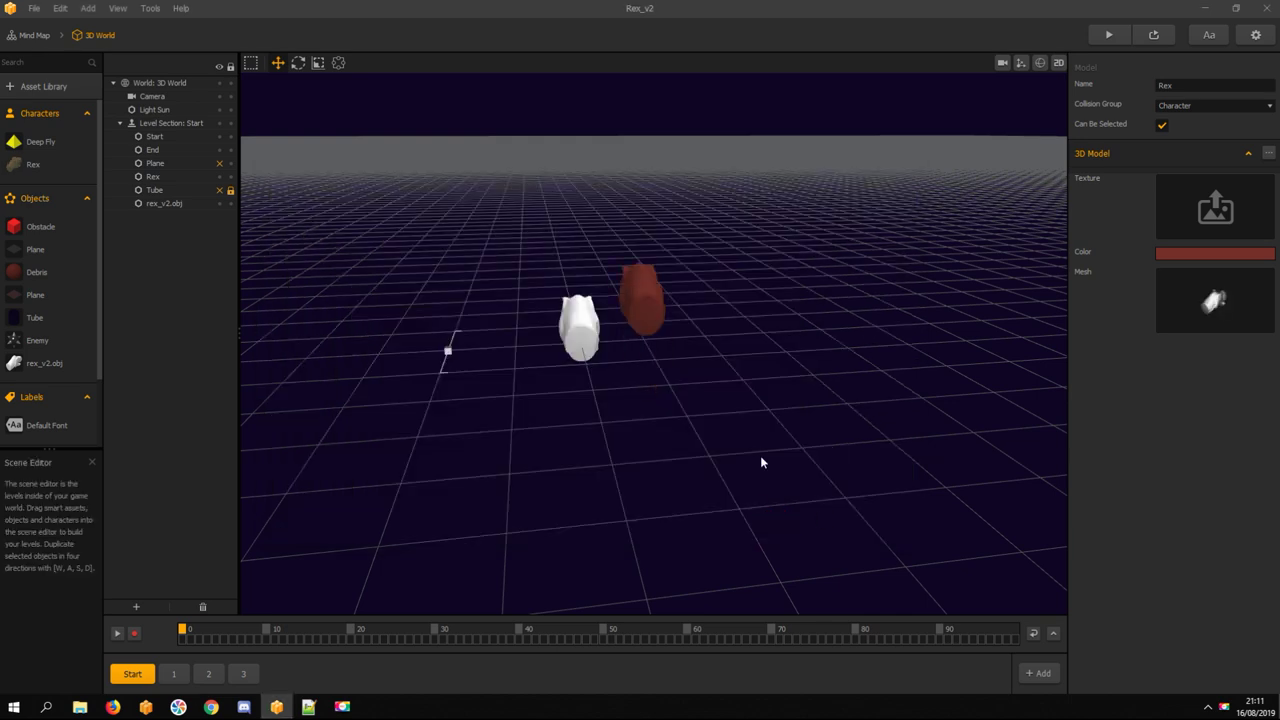
# Delete the white rex_v2.obj object from the 3D World scene, keeping the Rex character
pyautogui.click(579, 341)
pyautogui.press('Delete')
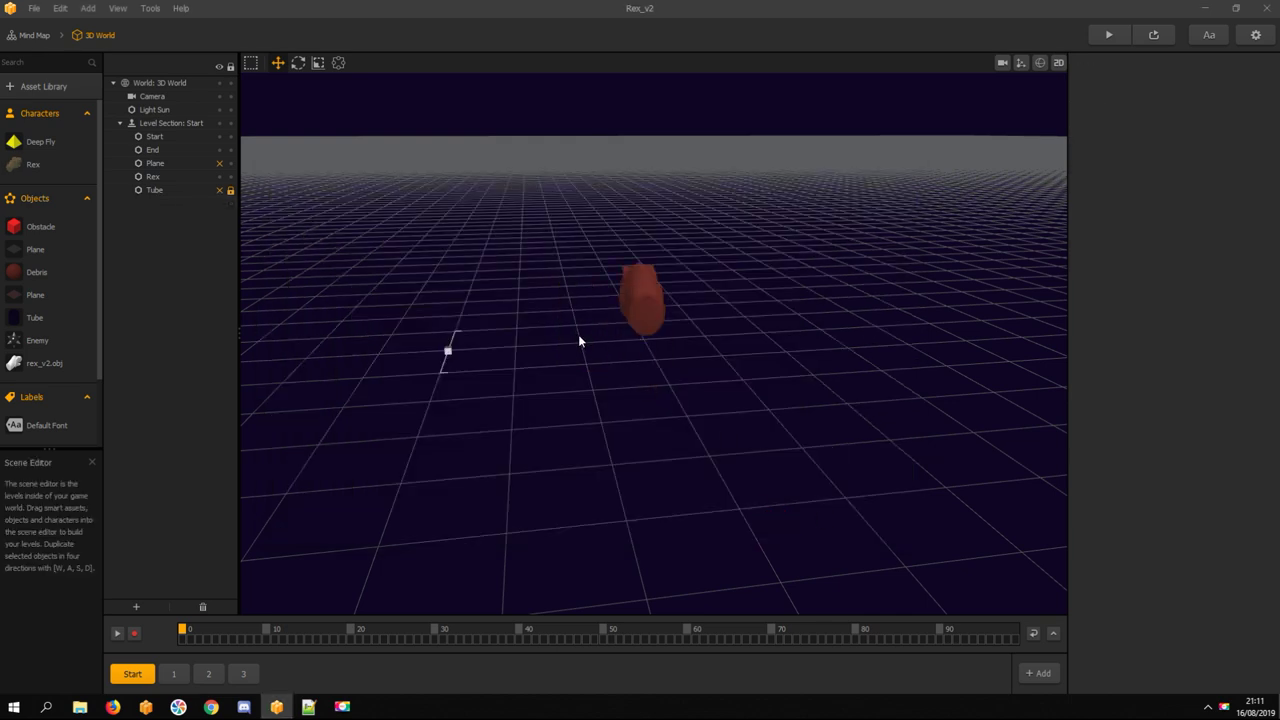
pyautogui.click(633, 306)
pyautogui.scroll(-3, 595, 317)
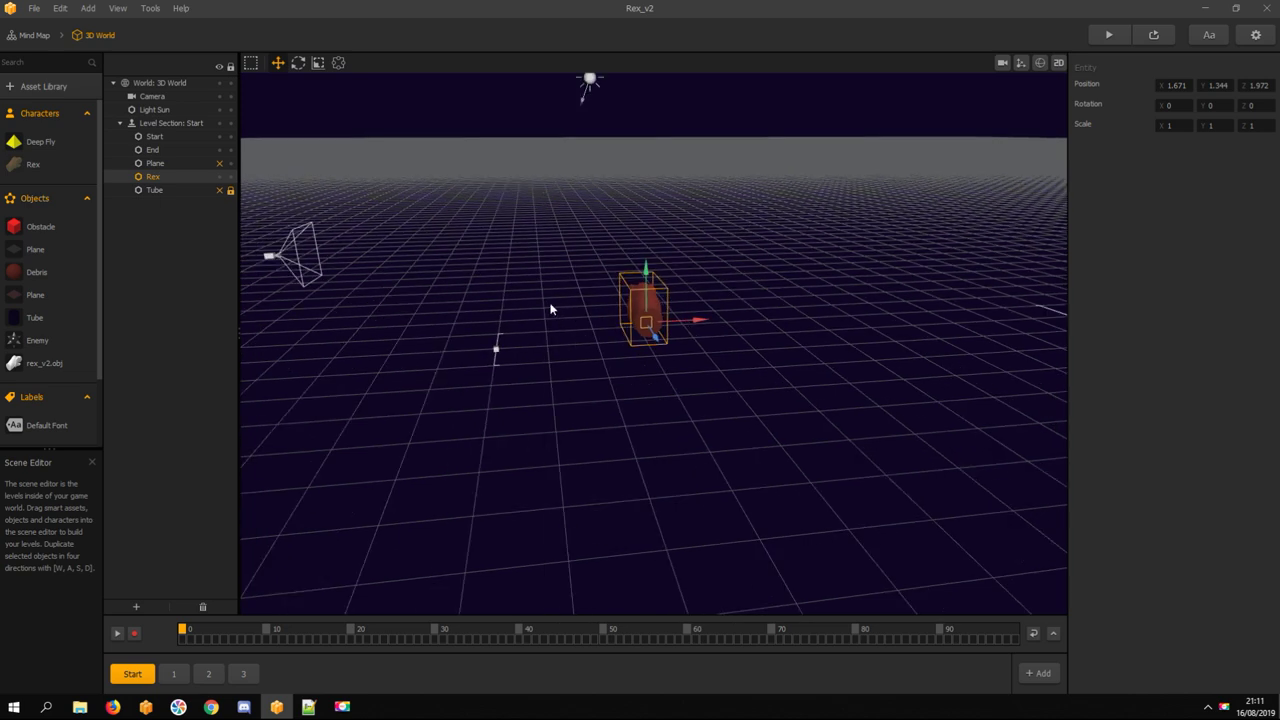
pyautogui.press('space')
pyautogui.moveTo(546, 286); pyautogui.dragTo(553, 328)
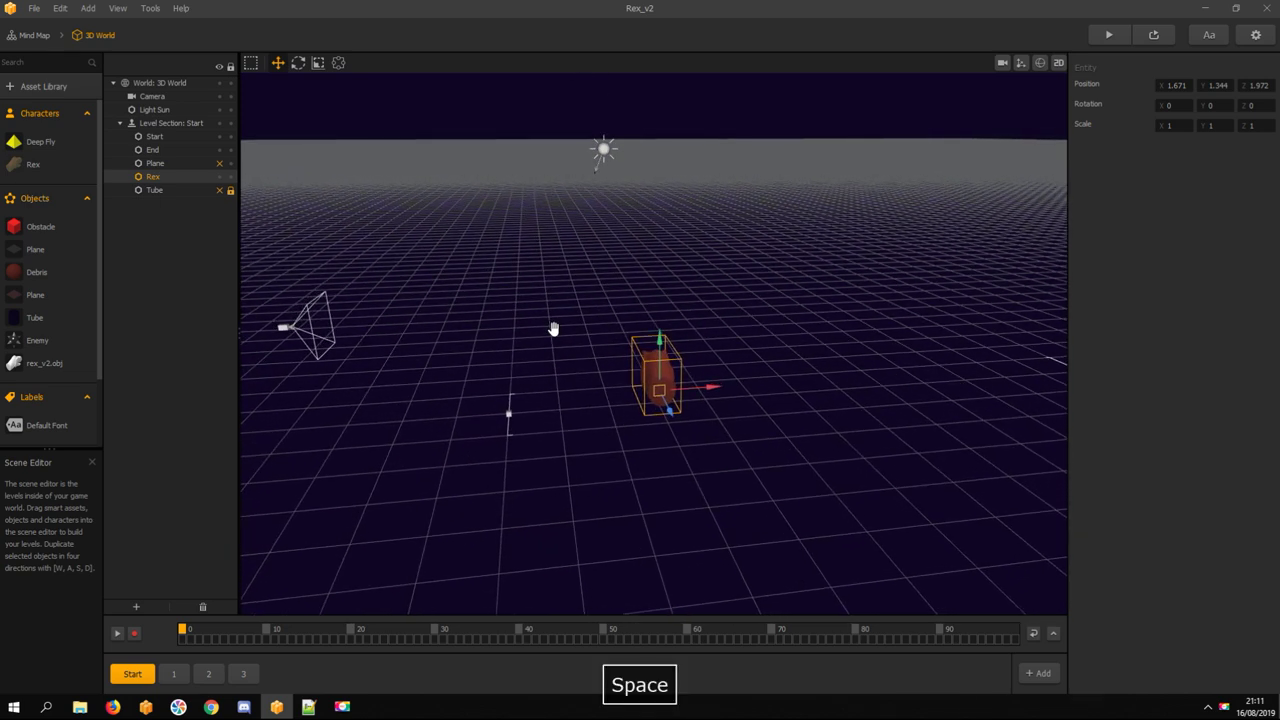
# Check the Rex character's mesh list for the old Rex_3D.obj mesh, leaving the assigned mesh as it is
pyautogui.click(35, 167)
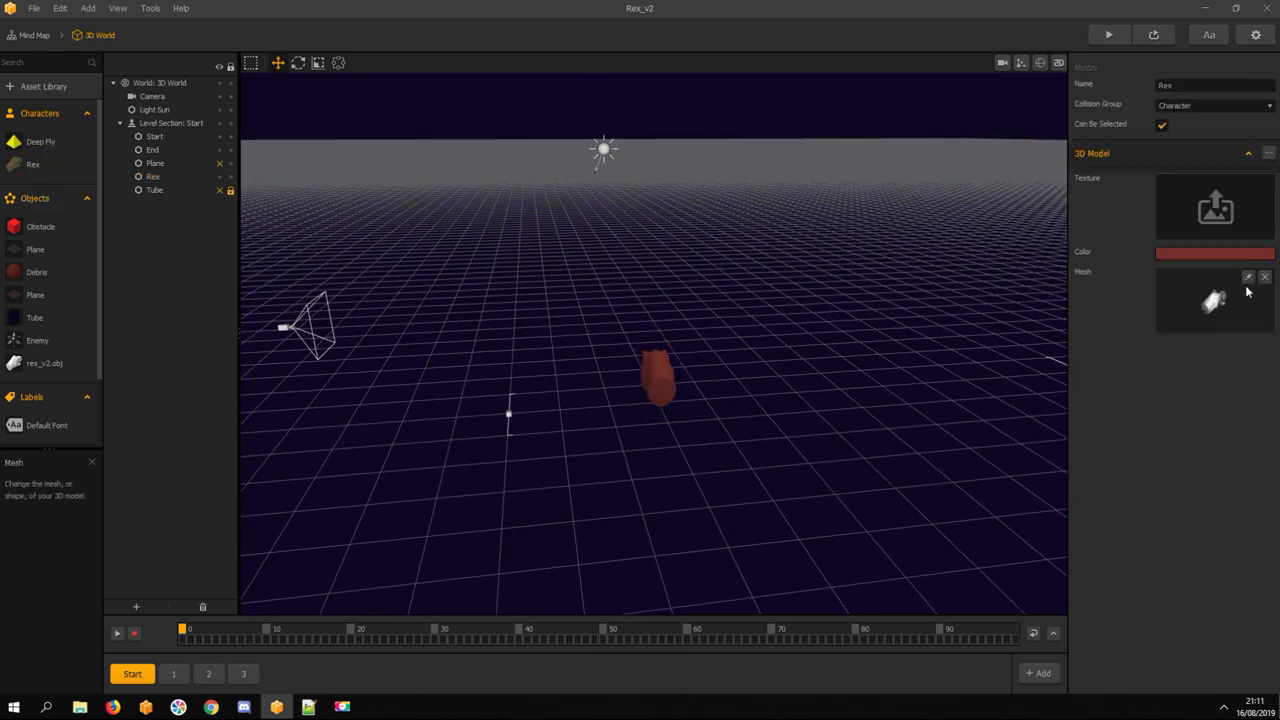
pyautogui.click(1247, 279)
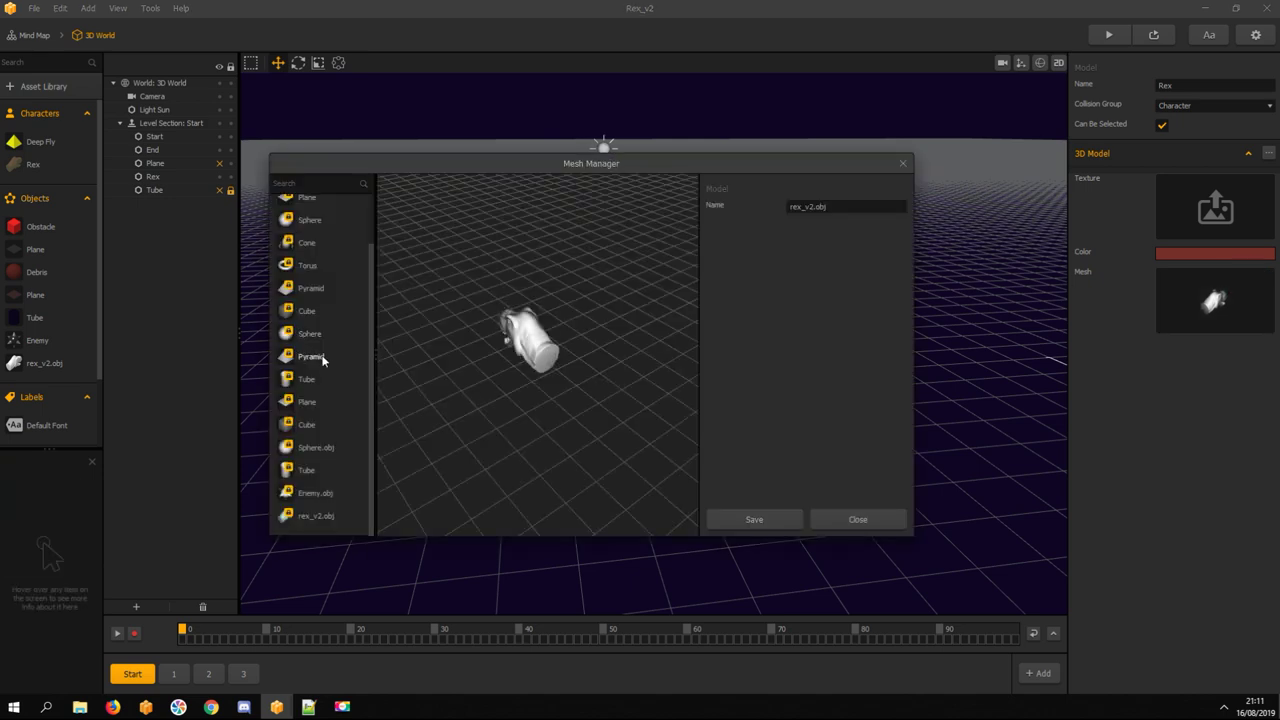
pyautogui.scroll(1, 333, 368)
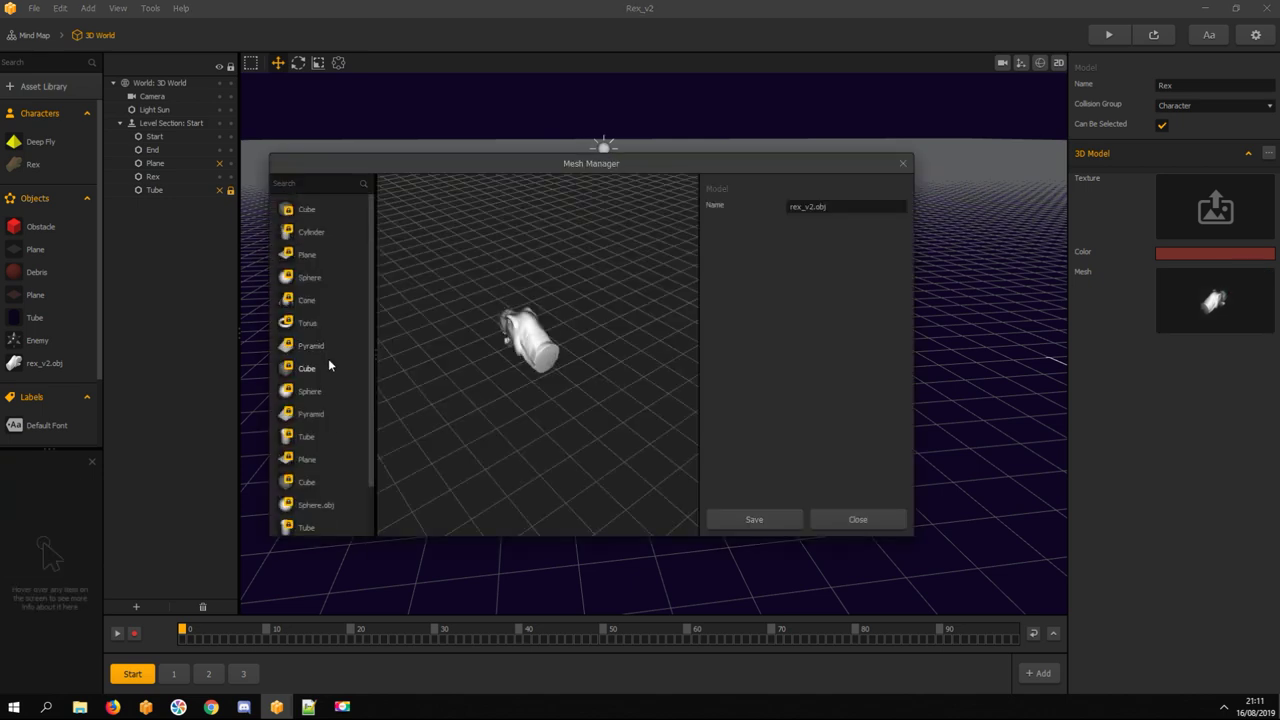
pyautogui.scroll(-1, 330, 367)
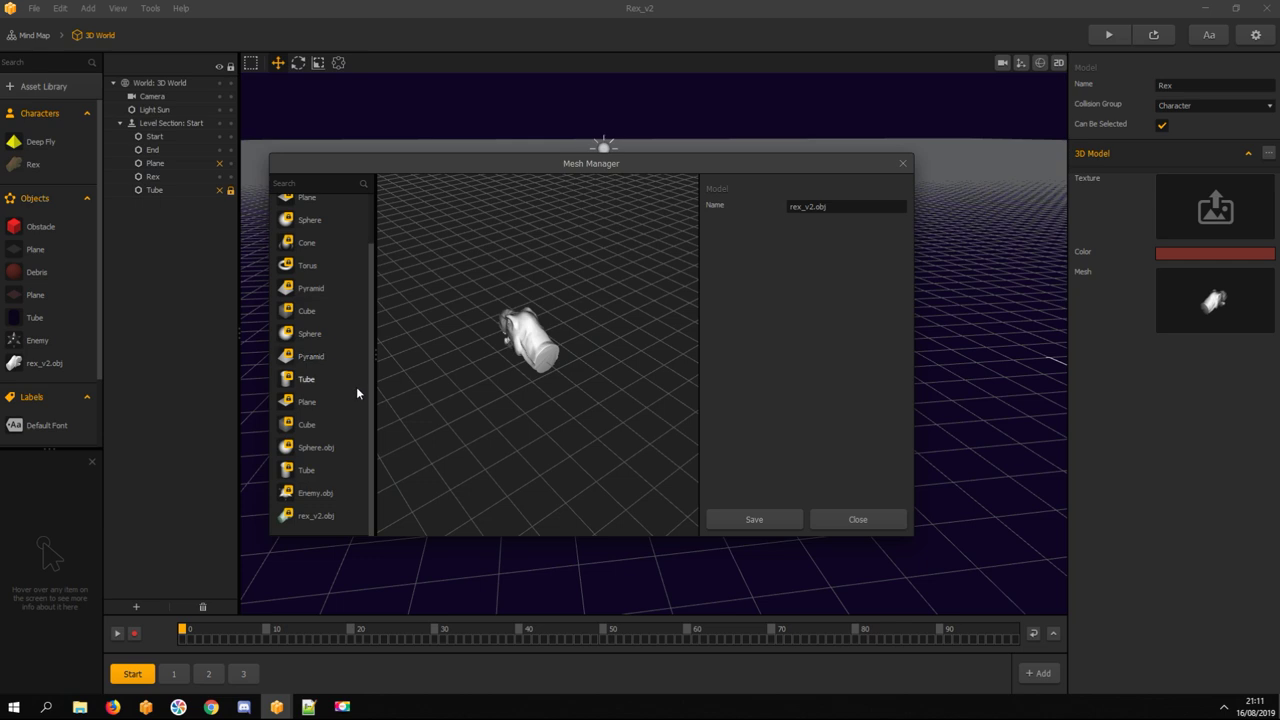
pyautogui.click(903, 163)
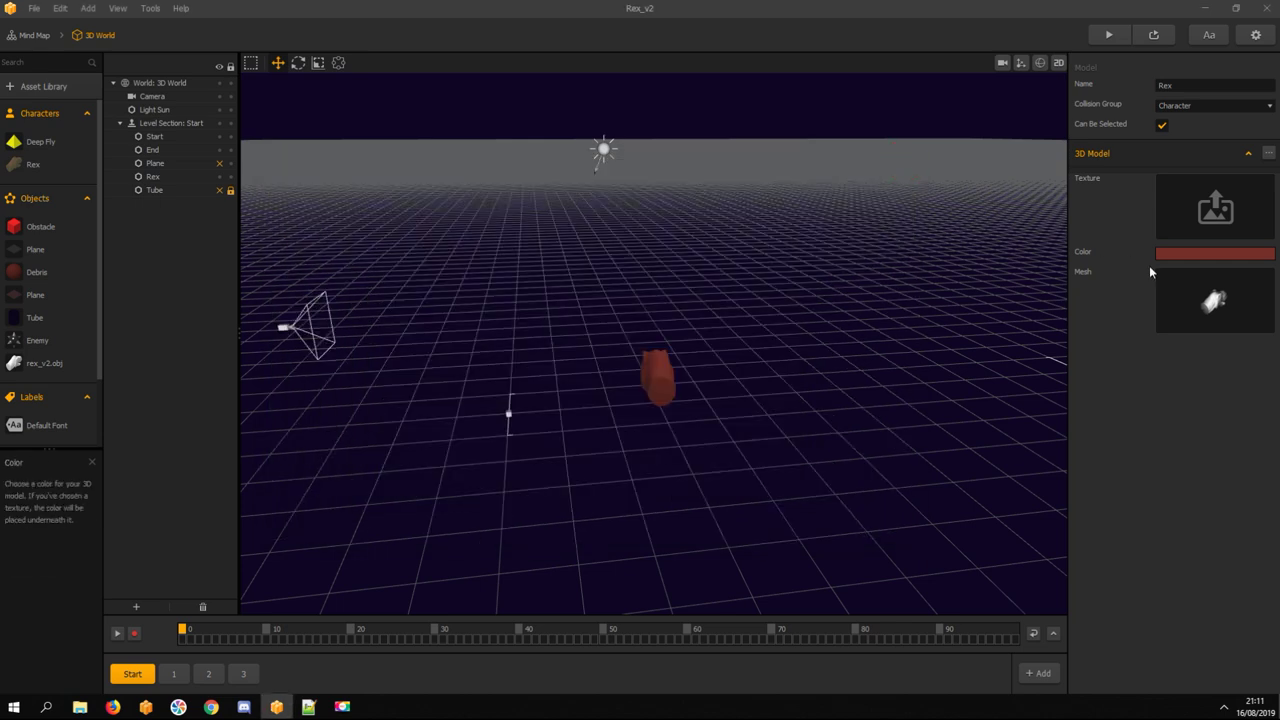
# Change the Rex character's model color to bright green
pyautogui.click(1167, 261)
pyautogui.moveTo(689, 203); pyautogui.dragTo(930, 220)
pyautogui.moveTo(984, 272); pyautogui.dragTo(970, 248)
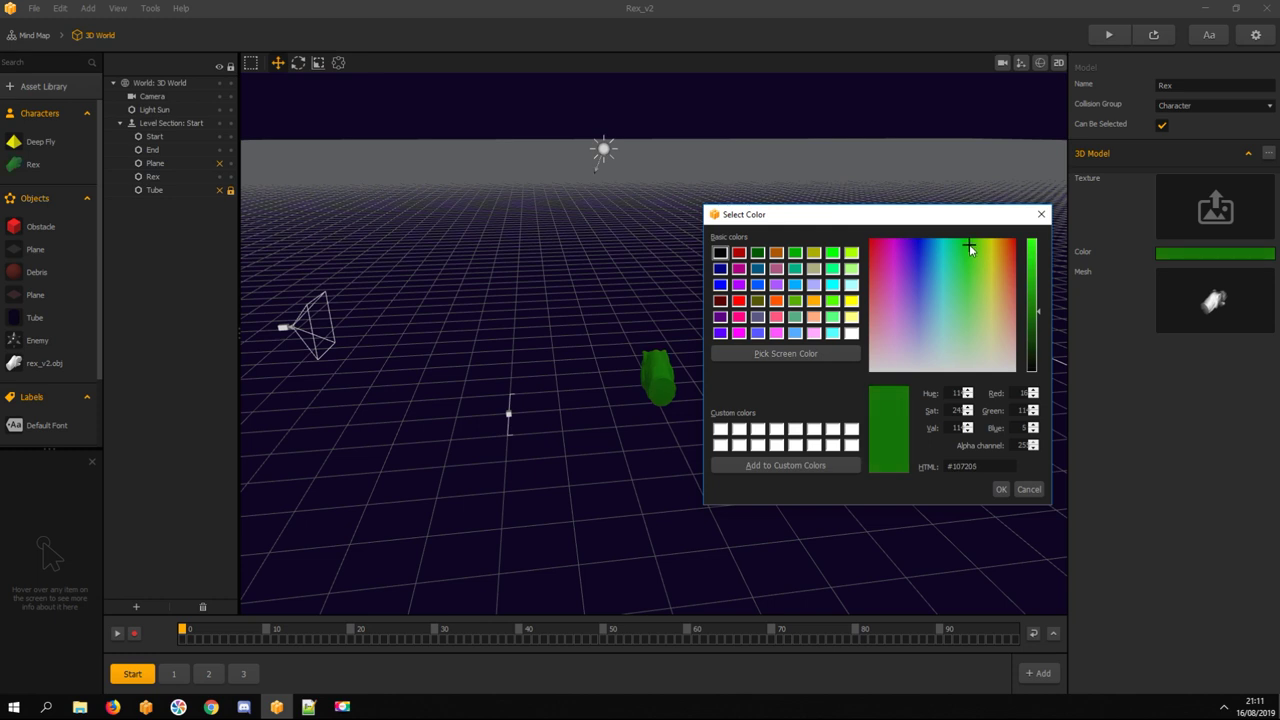
pyautogui.moveTo(963, 257); pyautogui.dragTo(965, 230)
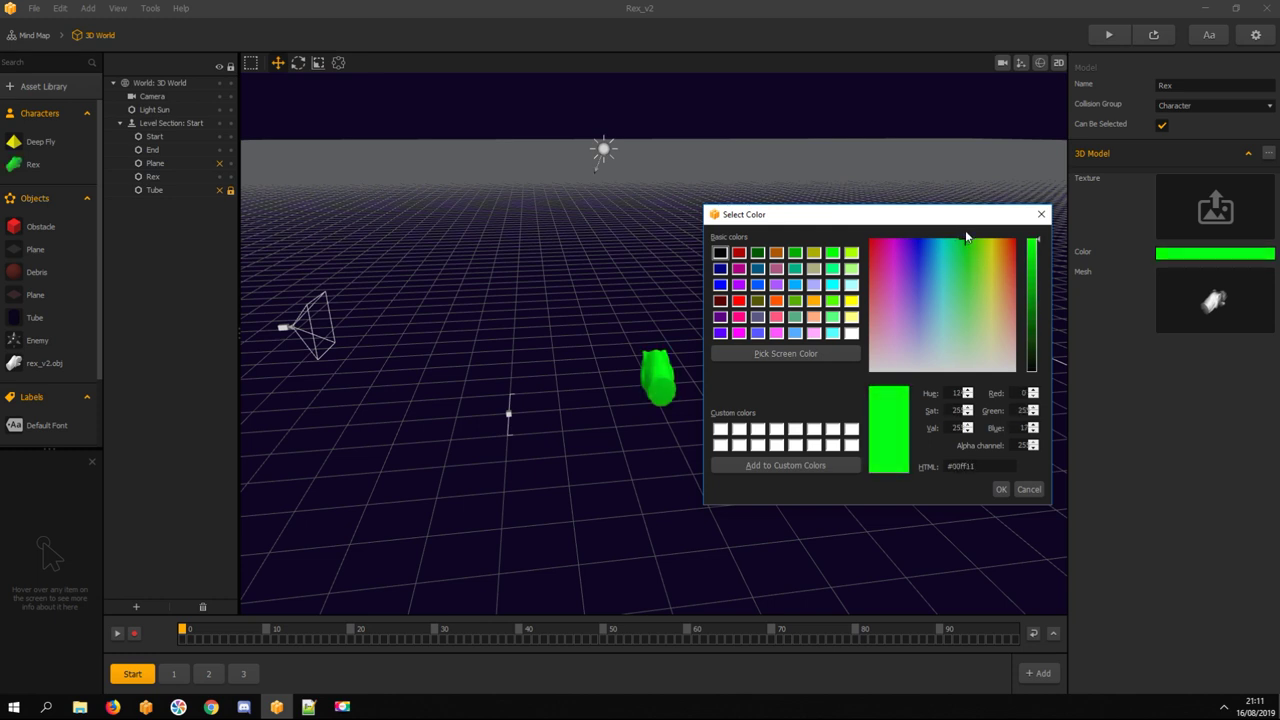
pyautogui.click(1001, 489)
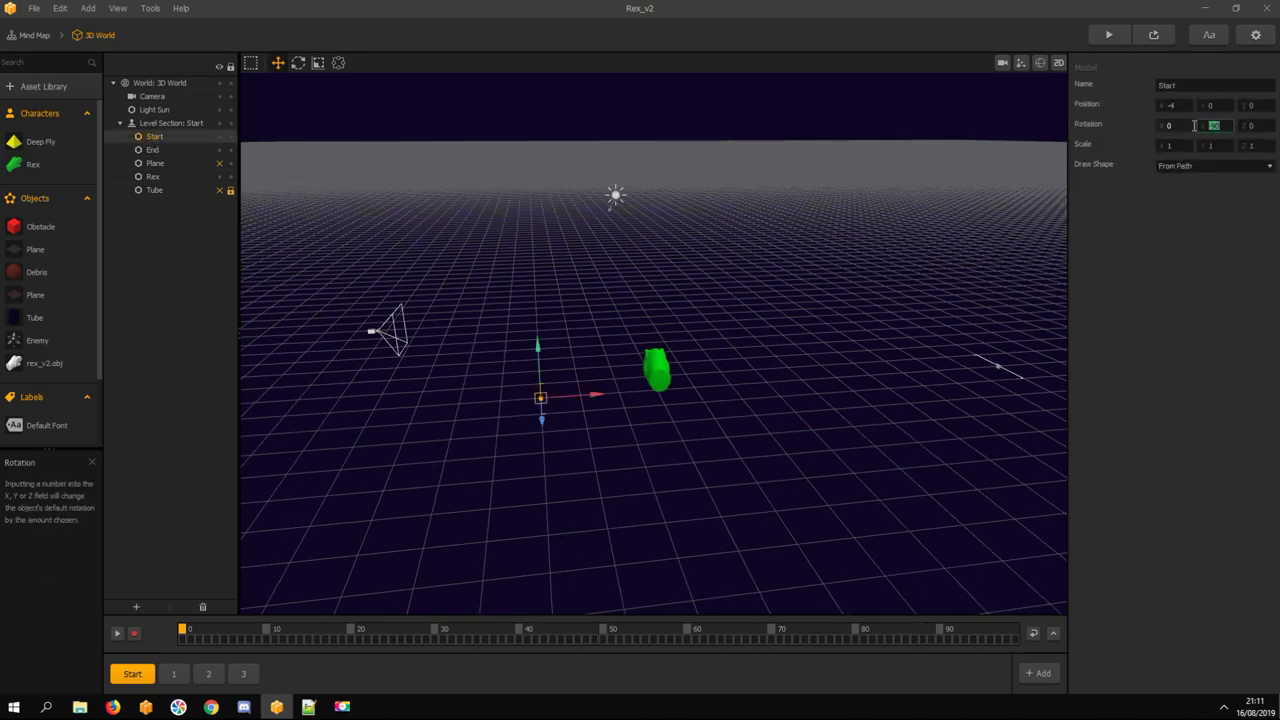
# Realign the Start section's Start and End points along the Z axis, setting the Start point's Y rotation to 0
pyautogui.write('0')
pyautogui.moveTo(450, 430)
pyautogui.mouseDown()
pyautogui.moveTo(634, 509)
pyautogui.moveTo(455, 440)
pyautogui.mouseUp()
pyautogui.click(1253, 106)
pyautogui.moveTo(612, 400); pyautogui.dragTo(614, 434)
pyautogui.click(998, 400)
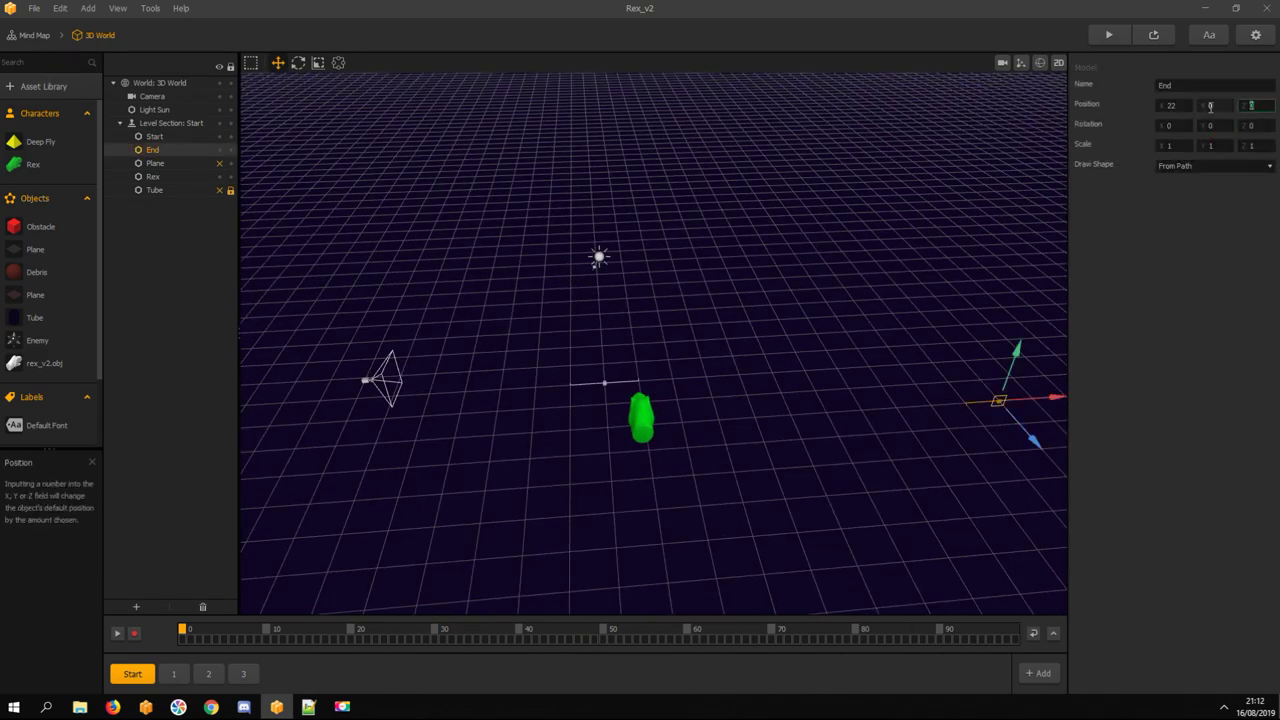
pyautogui.press('space')
pyautogui.press('space')
# Move the Rex character between the Start and End points, to about X 0.045 and Z -6.251
pyautogui.click(621, 436)
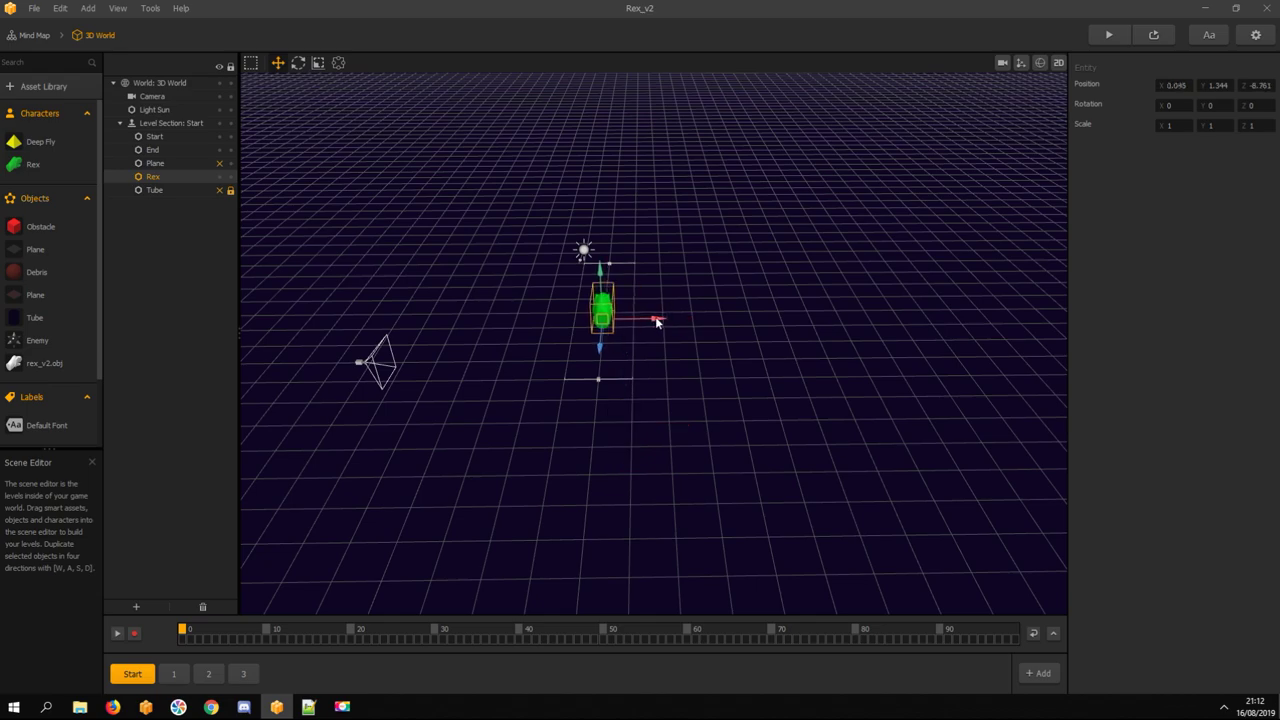
pyautogui.press('space')
pyautogui.scroll(3, 589, 435)
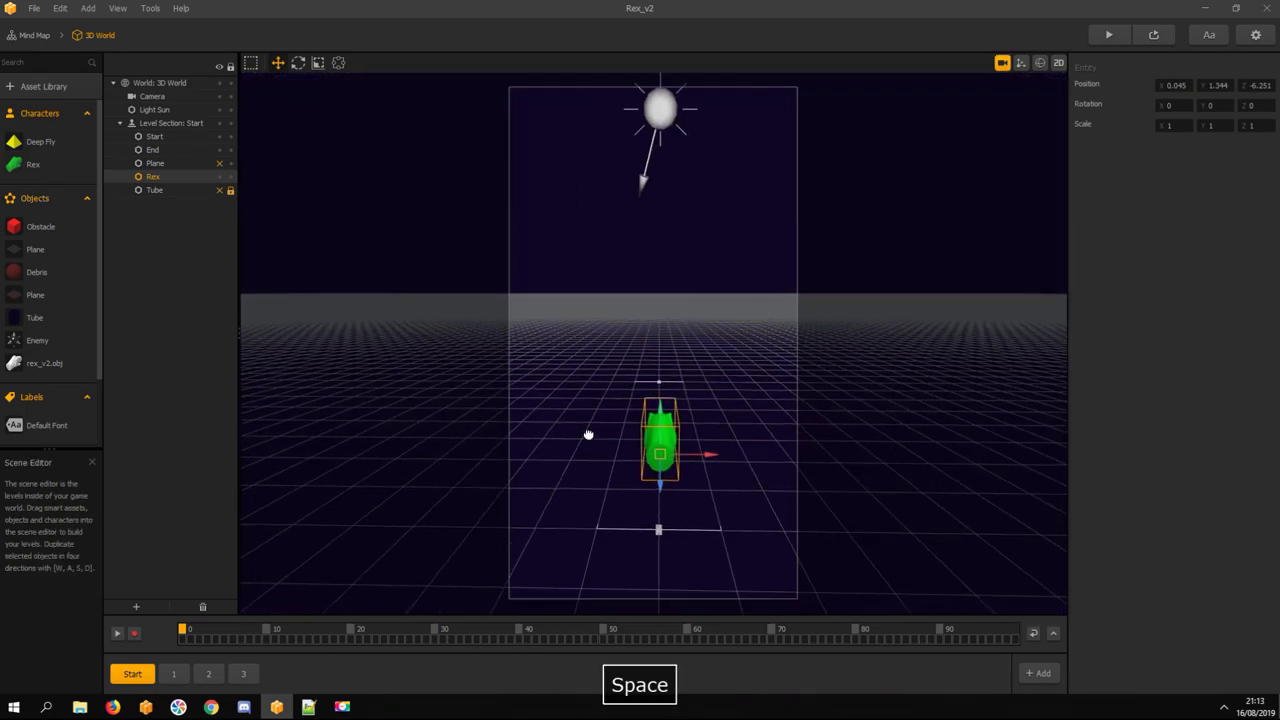
pyautogui.press('space')
# Show the Start section's Plane and resize it around the Start-to-End path to a scale of about X 6.018 and Z 10.051
pyautogui.click(220, 163)
pyautogui.click(155, 163)
pyautogui.scroll(-4, 600, 360)
pyautogui.click(338, 63)
pyautogui.moveTo(938, 475); pyautogui.dragTo(681, 424)
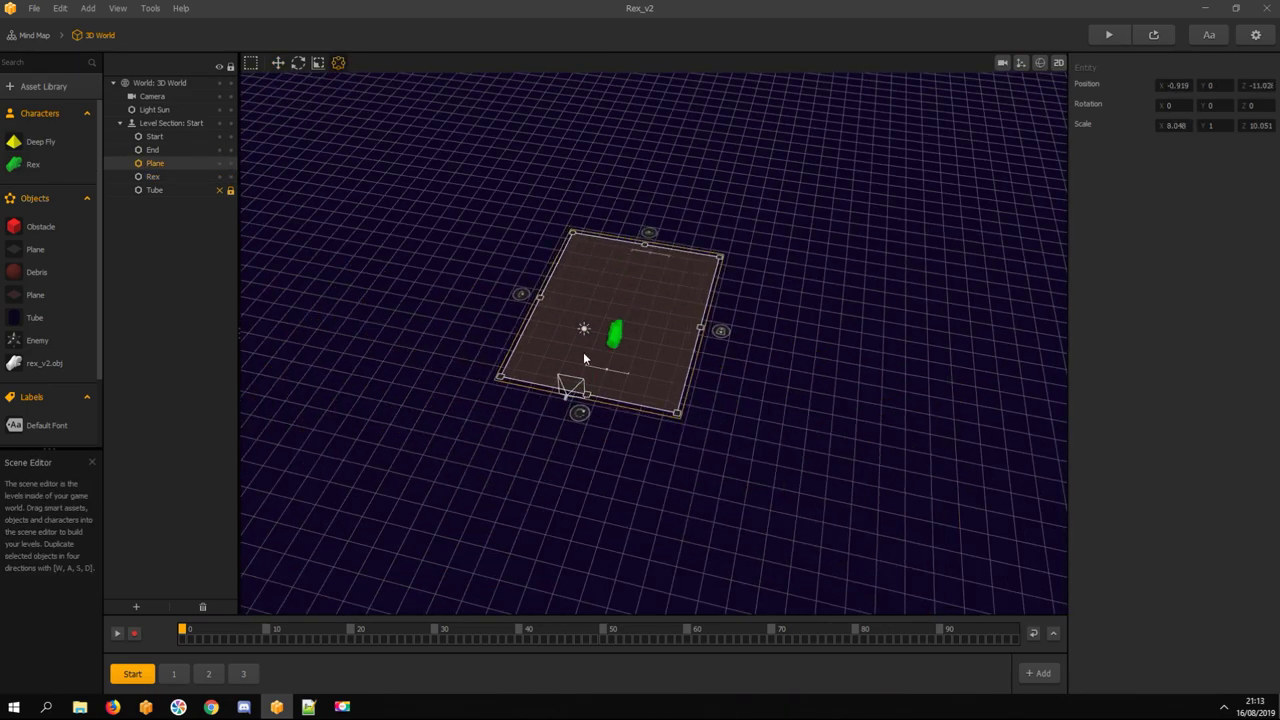
pyautogui.press('space')
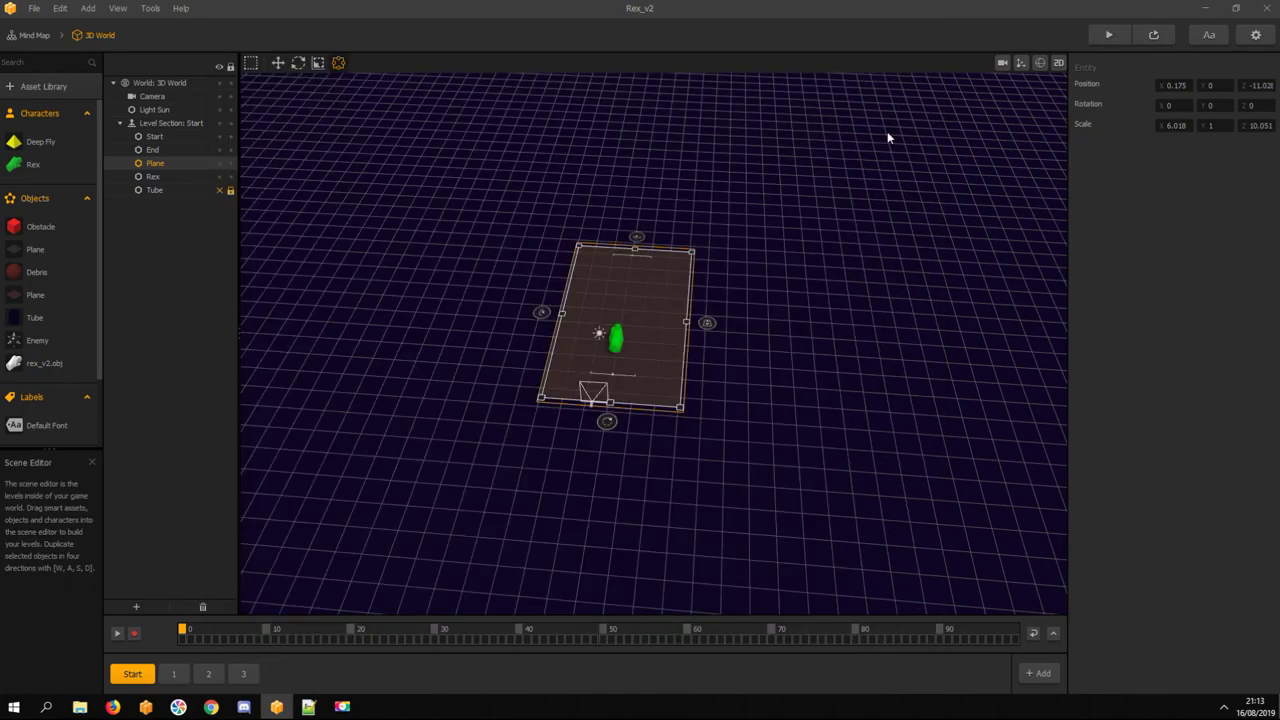
# In level section 1, set the End point's position to X 0 and Z -120 and its Y rotation to 0
pyautogui.click(173, 673)
pyautogui.click(152, 150)
pyautogui.click(1172, 105)
pyautogui.write('0')
pyautogui.click(1213, 125)
pyautogui.write('0')
pyautogui.click(1252, 105)
pyautogui.write('120')
# Reshape level section 1's Plane into a long narrow strip running along the Z axis from Start past End
pyautogui.keyDown('alt'); pyautogui.moveTo(699, 250); pyautogui.dragTo(720, 190); pyautogui.keyUp('alt')
pyautogui.press('space')
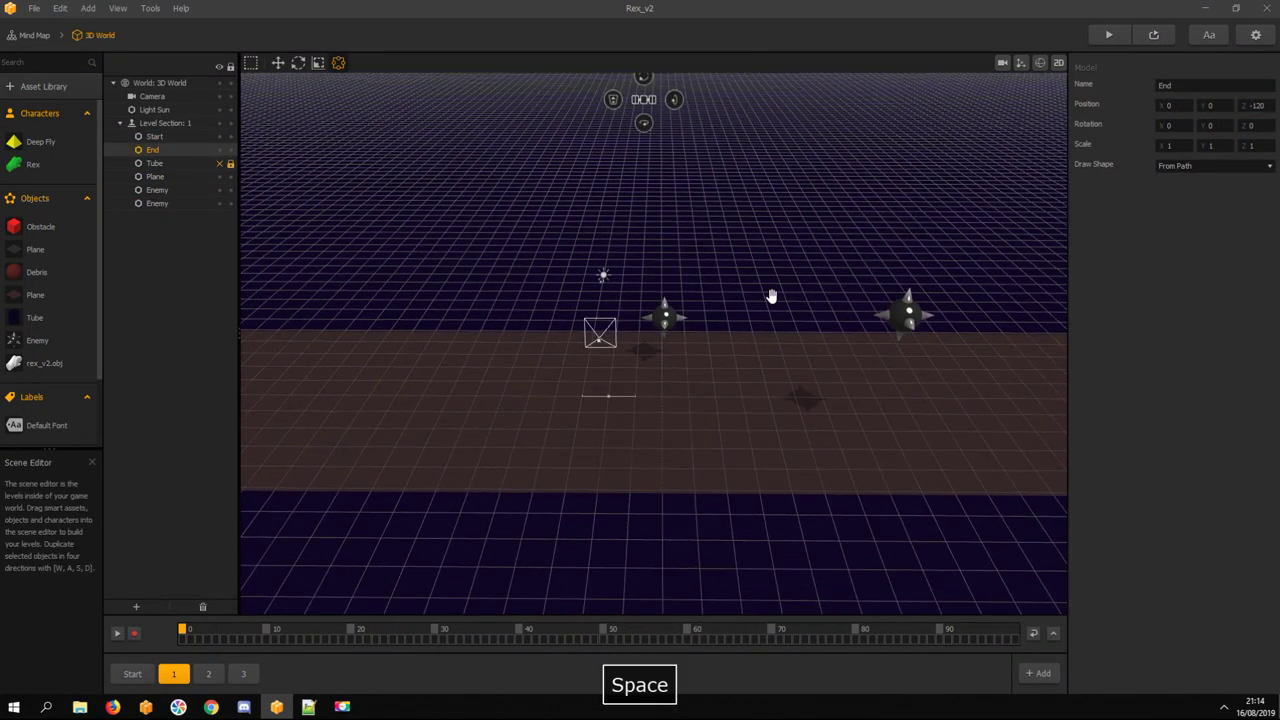
pyautogui.scroll(-3, 785, 324)
pyautogui.click(830, 375)
pyautogui.moveTo(1010, 405); pyautogui.dragTo(930, 395)
pyautogui.hotkey('ctrl', 'z')
pyautogui.press('space')
pyautogui.moveTo(757, 257); pyautogui.dragTo(700, 330)
pyautogui.moveTo(848, 439); pyautogui.dragTo(540, 415)
pyautogui.press('space')
pyautogui.moveTo(530, 310); pyautogui.dragTo(780, 230)
pyautogui.moveTo(378, 438); pyautogui.dragTo(765, 273)
pyautogui.press('space')
pyautogui.moveTo(947, 247); pyautogui.dragTo(320, 296)
pyautogui.moveTo(320, 296); pyautogui.dragTo(300, 312)
pyautogui.press('space')
pyautogui.moveTo(1020, 290); pyautogui.dragTo(766, 297)
pyautogui.moveTo(766, 297); pyautogui.dragTo(600, 180, button='right')
# Move the two enemies in level section 1 onto the plane strip between Start and End
pyautogui.click(1020, 518)
pyautogui.moveTo(959, 490); pyautogui.dragTo(906, 432, button='right')
pyautogui.click(278, 63)
pyautogui.moveTo(978, 428); pyautogui.dragTo(790, 430)
pyautogui.moveTo(790, 430); pyautogui.dragTo(785, 257, button='right')
pyautogui.moveTo(776, 252); pyautogui.dragTo(776, 285)
pyautogui.click(832, 352)
pyautogui.moveTo(832, 352); pyautogui.dragTo(675, 402, button='right')
pyautogui.click(575, 390)
pyautogui.moveTo(520, 399); pyautogui.dragTo(605, 386)
pyautogui.moveTo(720, 437); pyautogui.dragTo(560, 480, button='right')
# Delete the old level sections 2 and 3
pyautogui.rightClick(209, 676)
pyautogui.click(211, 681)
pyautogui.click(604, 337)
pyautogui.rightClick(212, 676)
pyautogui.click(226, 680)
pyautogui.click(604, 337)
# Duplicate level section 1 to create two replacement level sections
pyautogui.rightClick(176, 676)
pyautogui.click(188, 677)
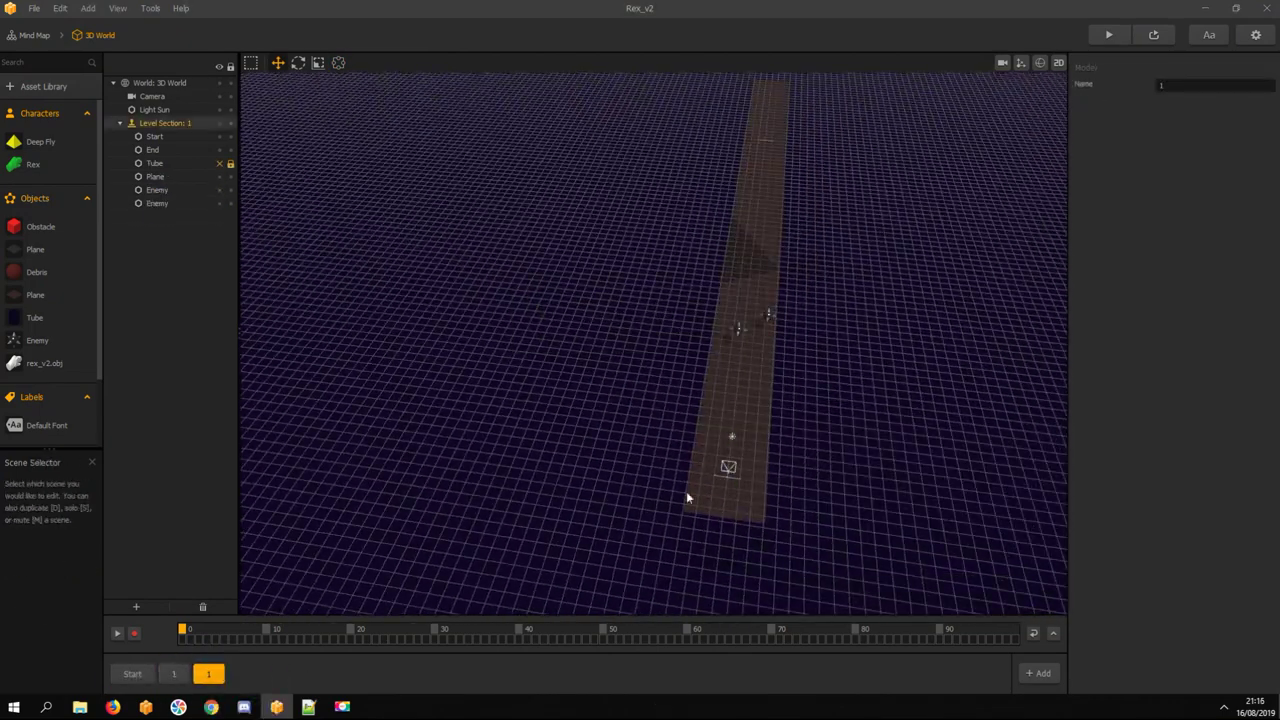
pyautogui.rightClick(213, 677)
pyautogui.click(223, 679)
# Reposition an enemy in level section 1 and duplicate it to place a third enemy farther along the plane
pyautogui.click(174, 674)
pyautogui.press('space')
pyautogui.moveTo(700, 400); pyautogui.dragTo(504, 434, button='right')
pyautogui.click(429, 402)
pyautogui.moveTo(376, 412); pyautogui.dragTo(503, 386)
pyautogui.keyDown('alt'); pyautogui.moveTo(503, 386); pyautogui.dragTo(652, 362); pyautogui.keyUp('alt')
pyautogui.moveTo(724, 394); pyautogui.dragTo(733, 413)
# Open the Rex character's node map and set the Move node's speed to X 0 and Z -20
pyautogui.doubleClick(35, 166)
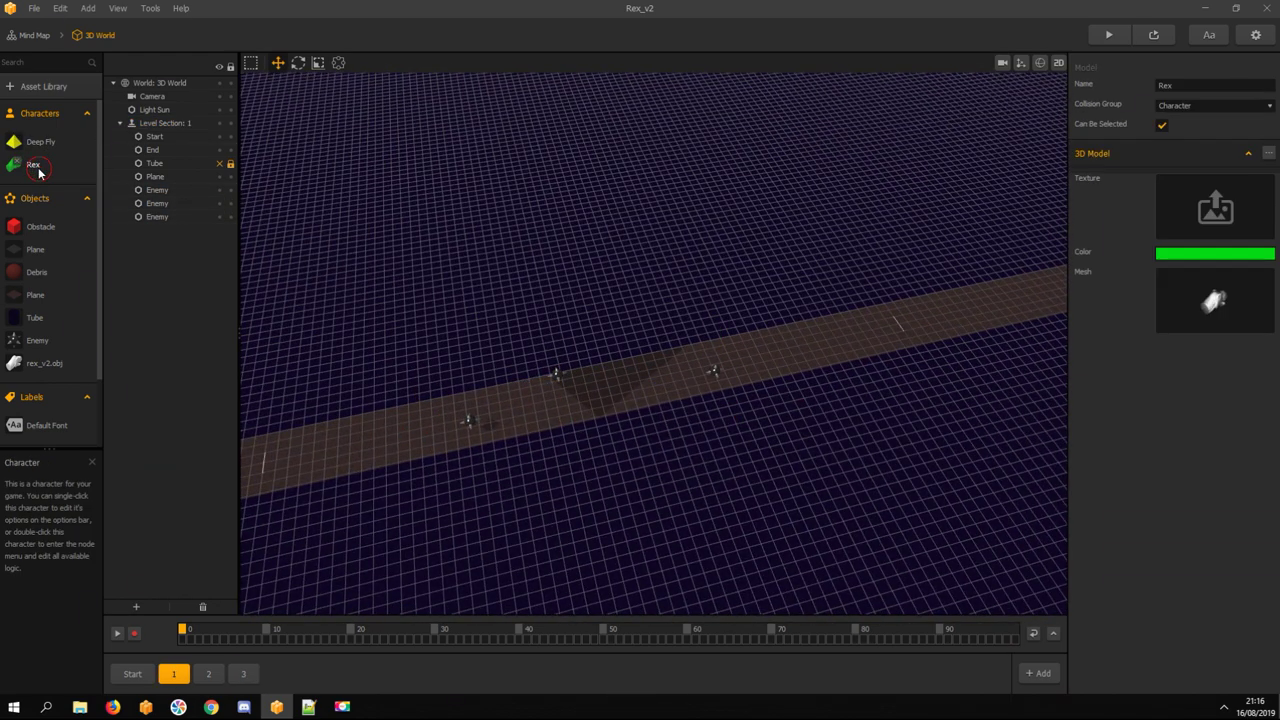
pyautogui.click(558, 337)
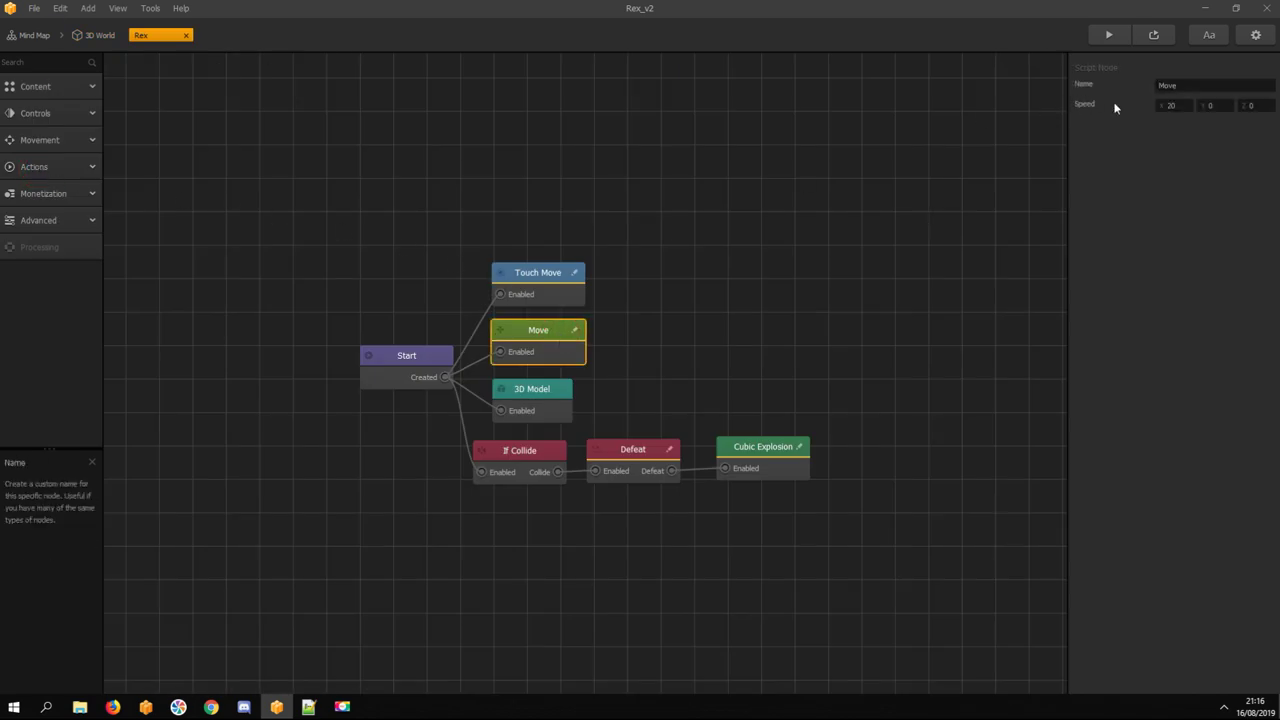
pyautogui.click(1252, 105)
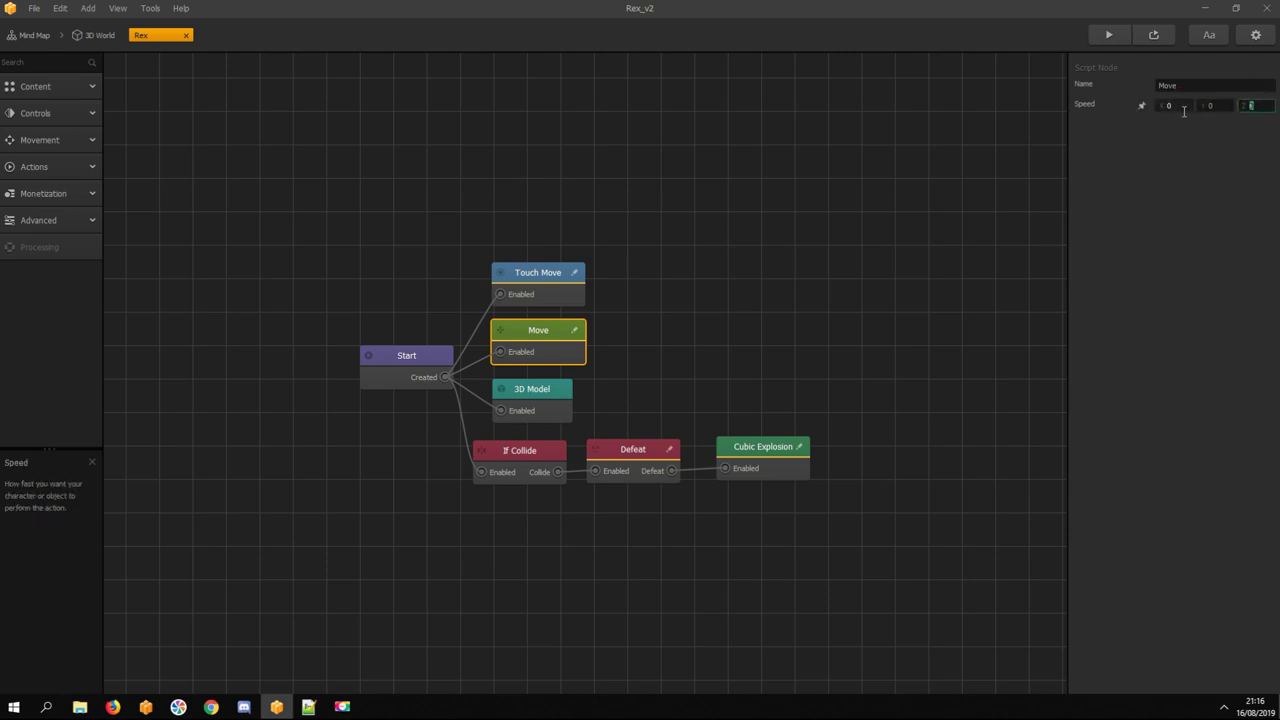
pyautogui.write('-20')
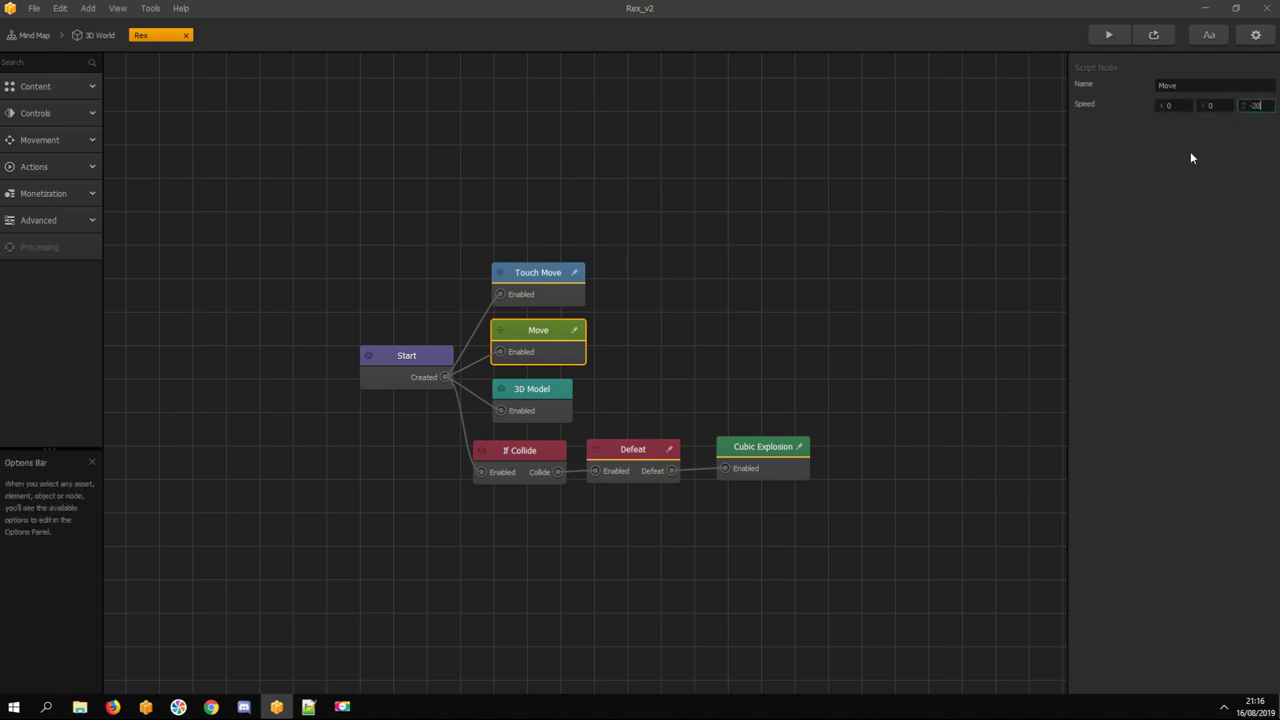
pyautogui.click(1180, 207)
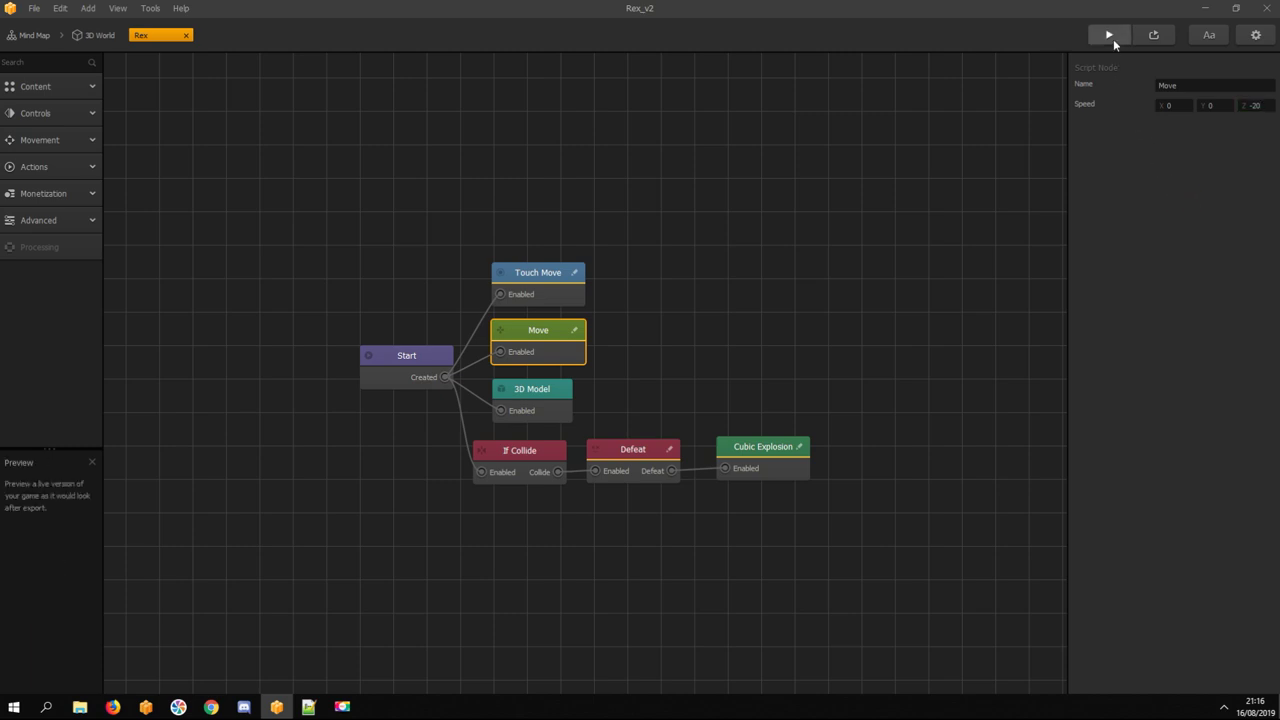
# Preview the game, play it briefly to check Rex's direction, and hide the preview's message log
pyautogui.click(1109, 36)
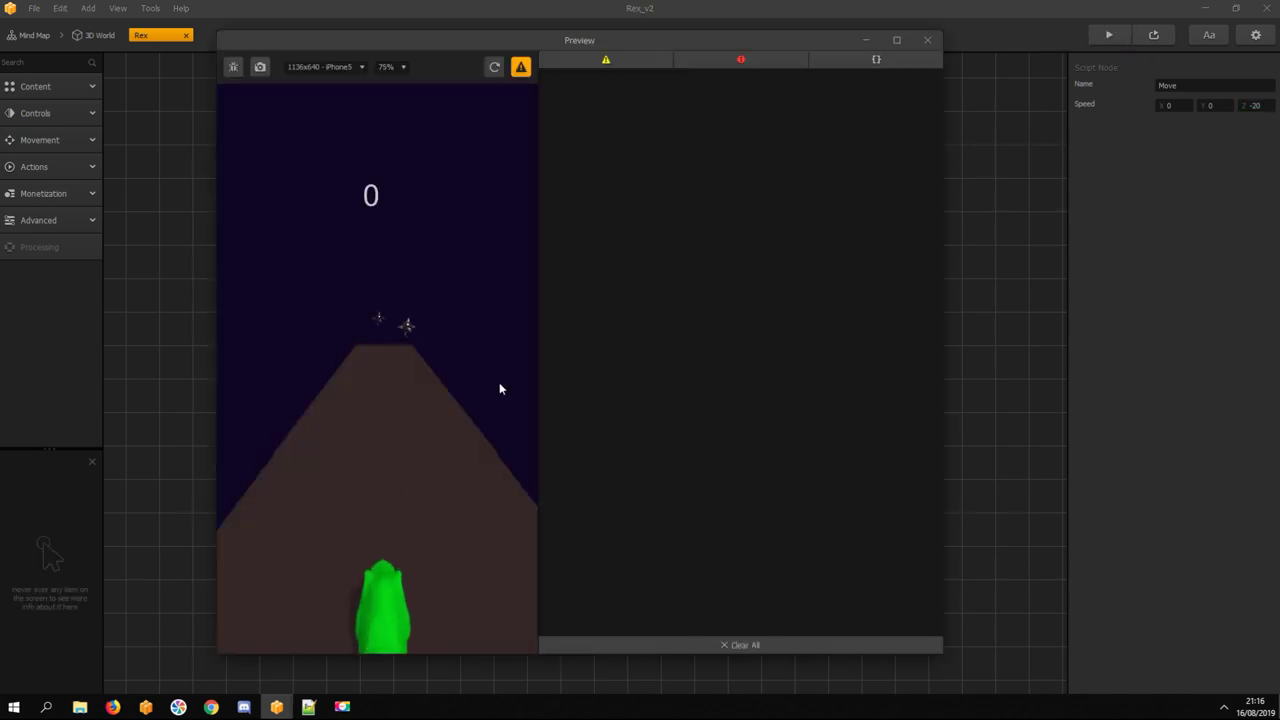
pyautogui.click(455, 395)
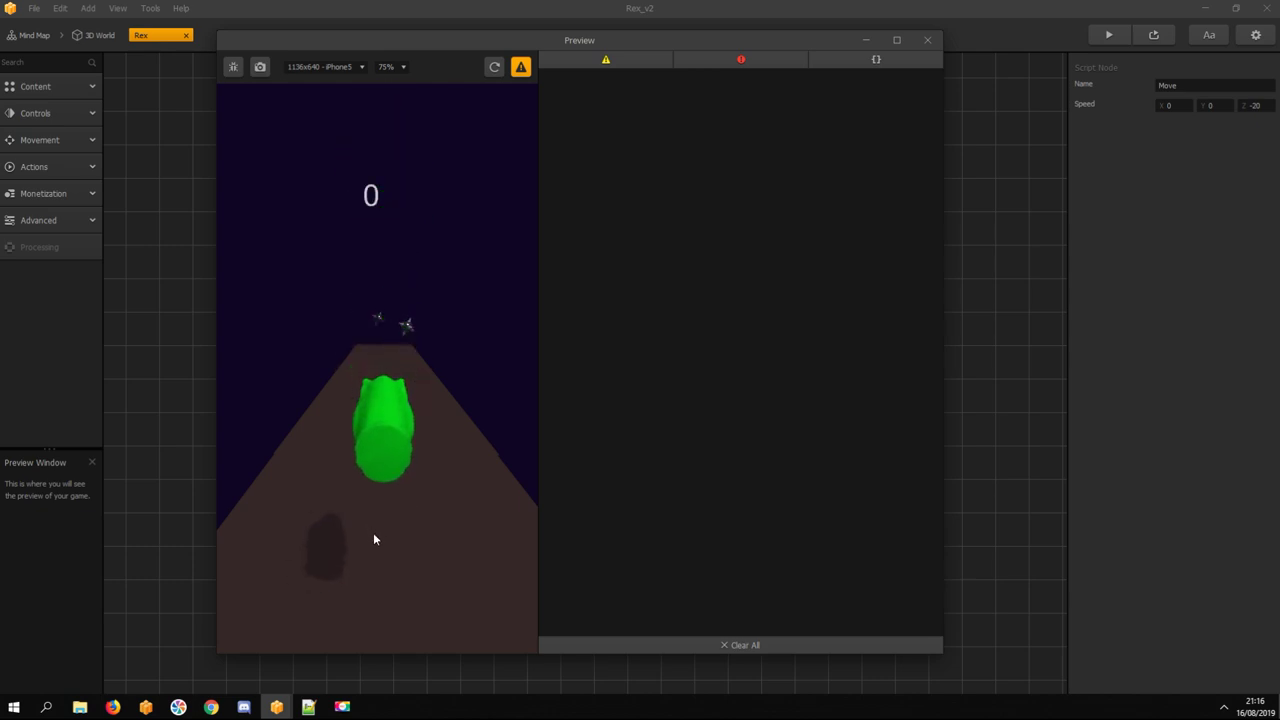
pyautogui.click(396, 497)
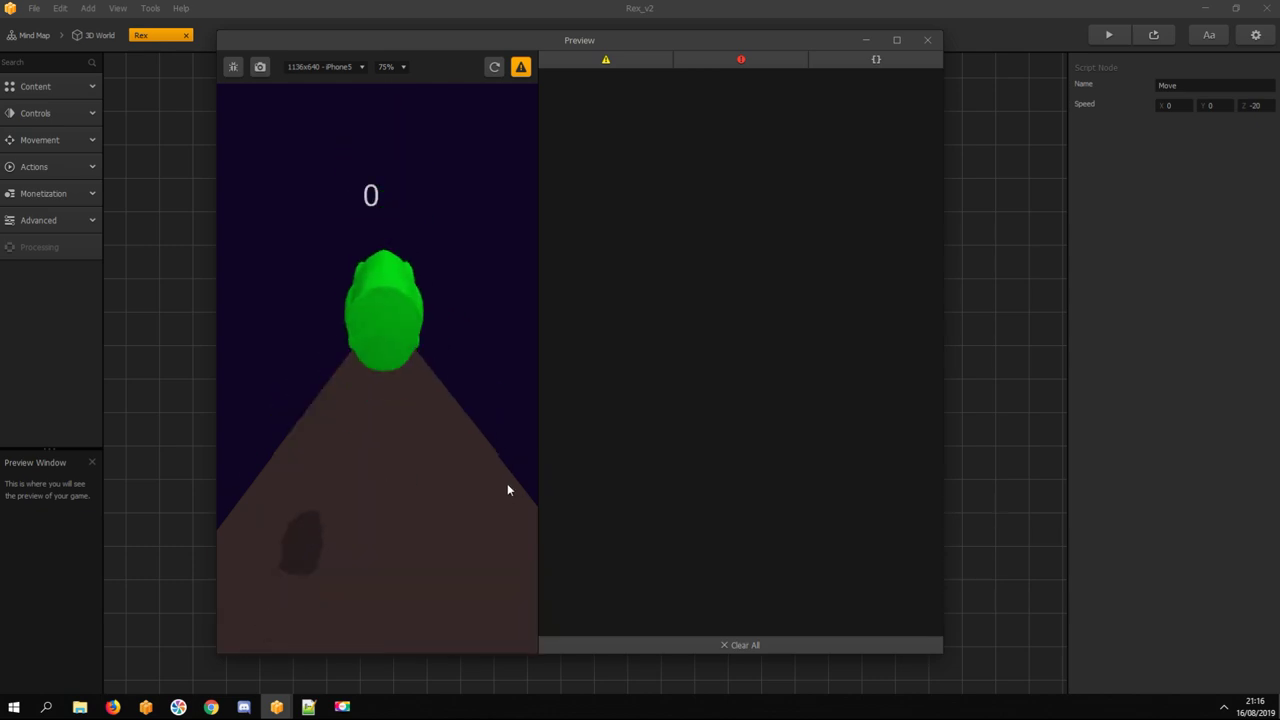
pyautogui.click(520, 66)
pyautogui.moveTo(445, 52); pyautogui.dragTo(492, 48)
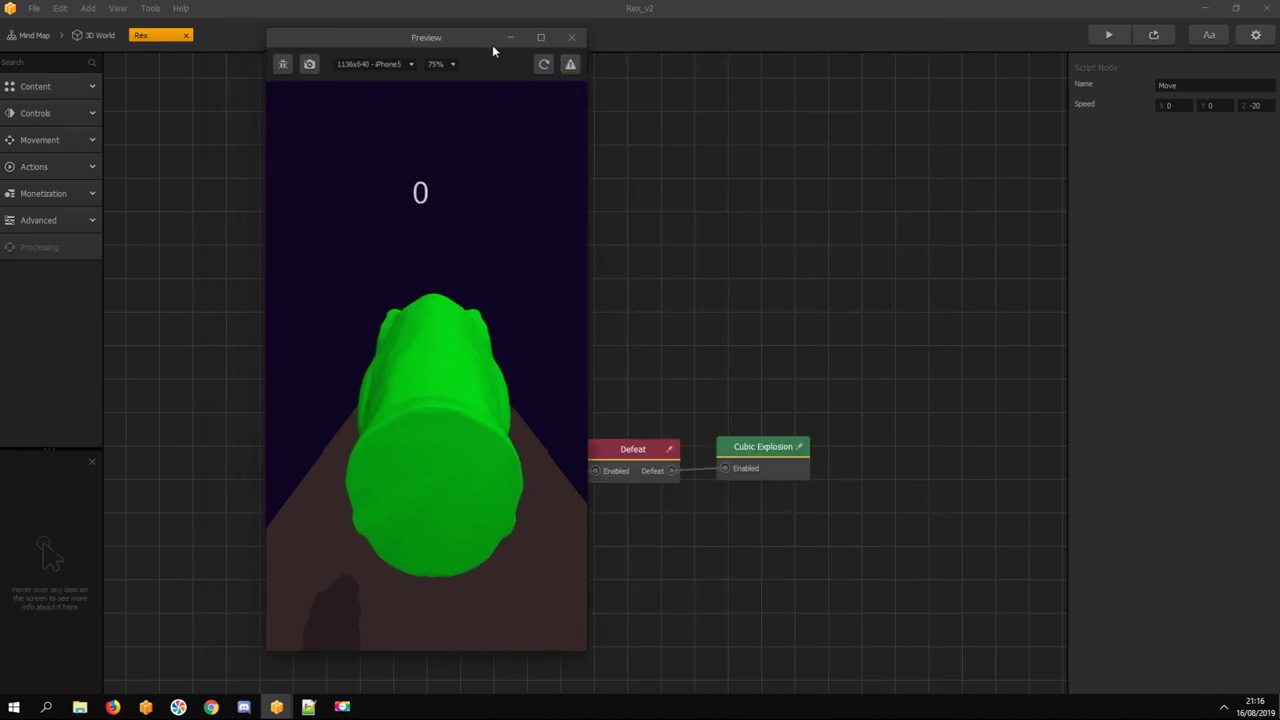
# Close the preview and open the Touch Move node's script in a widened code area
pyautogui.click(570, 39)
pyautogui.click(533, 274)
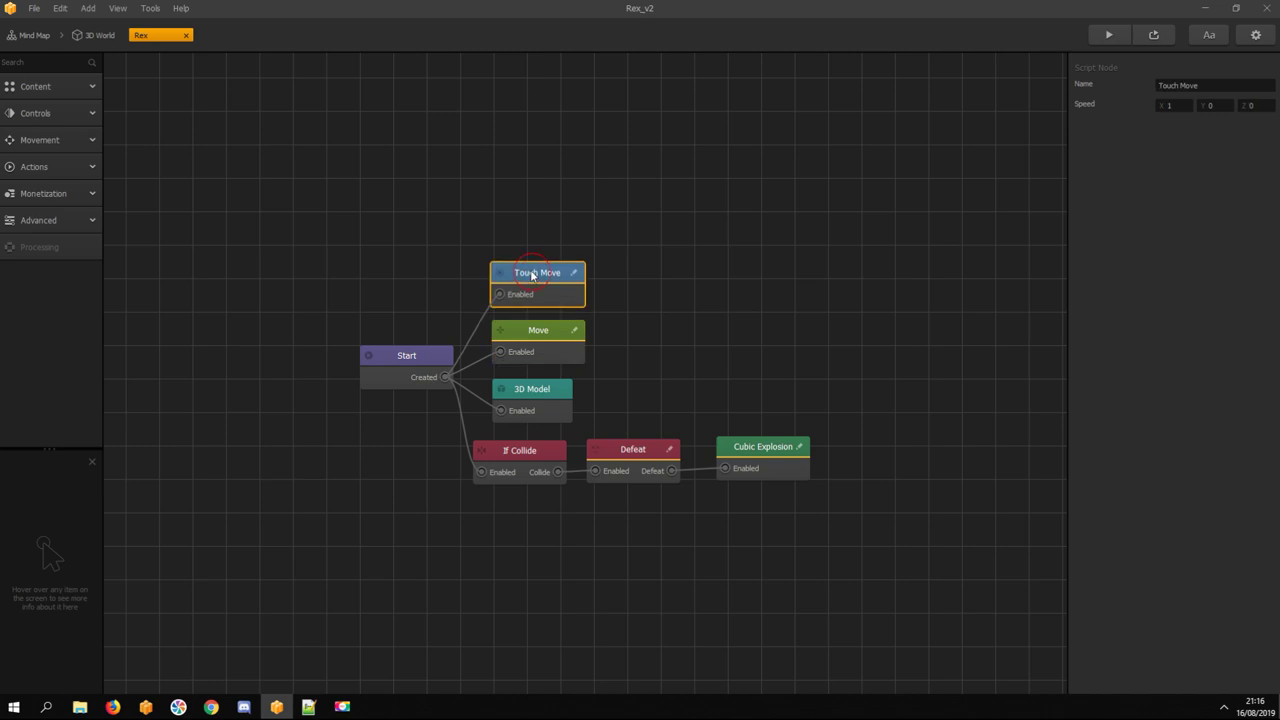
pyautogui.click(574, 274)
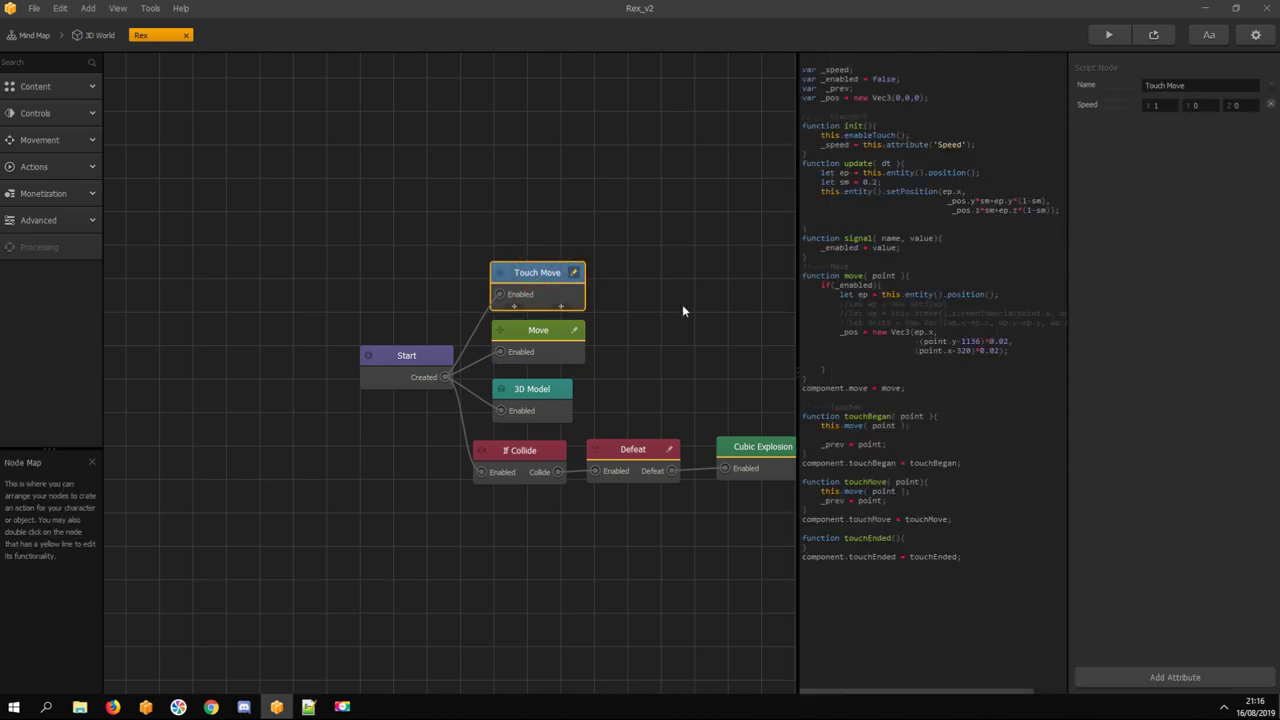
pyautogui.moveTo(796, 330); pyautogui.dragTo(717, 321)
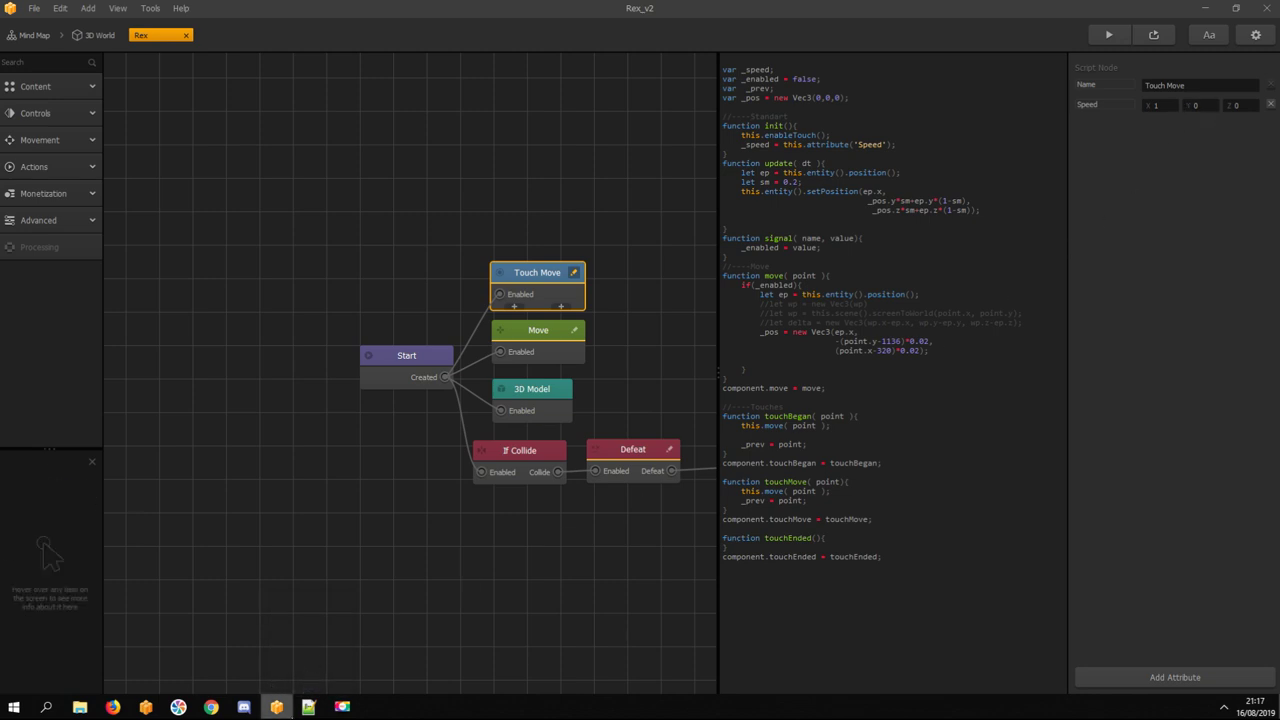
# Copy the whole script from the unsaved Notepad++ file "new 1" and replace all of the Touch Move node's code with it
pyautogui.click(309, 707)
pyautogui.hotkey('ctrl', 'a')
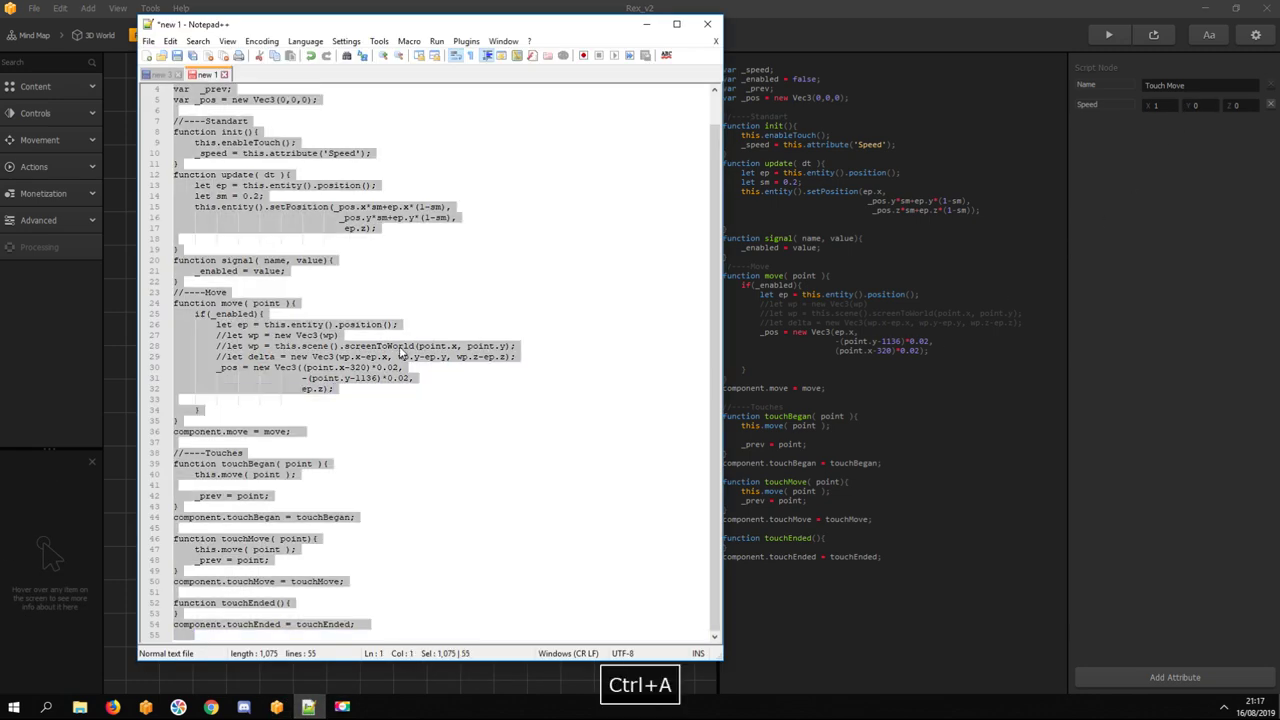
pyautogui.hotkey('ctrl', 'c')
pyautogui.click(862, 428)
pyautogui.hotkey('ctrl', 'a')
pyautogui.hotkey('ctrl', 'v')
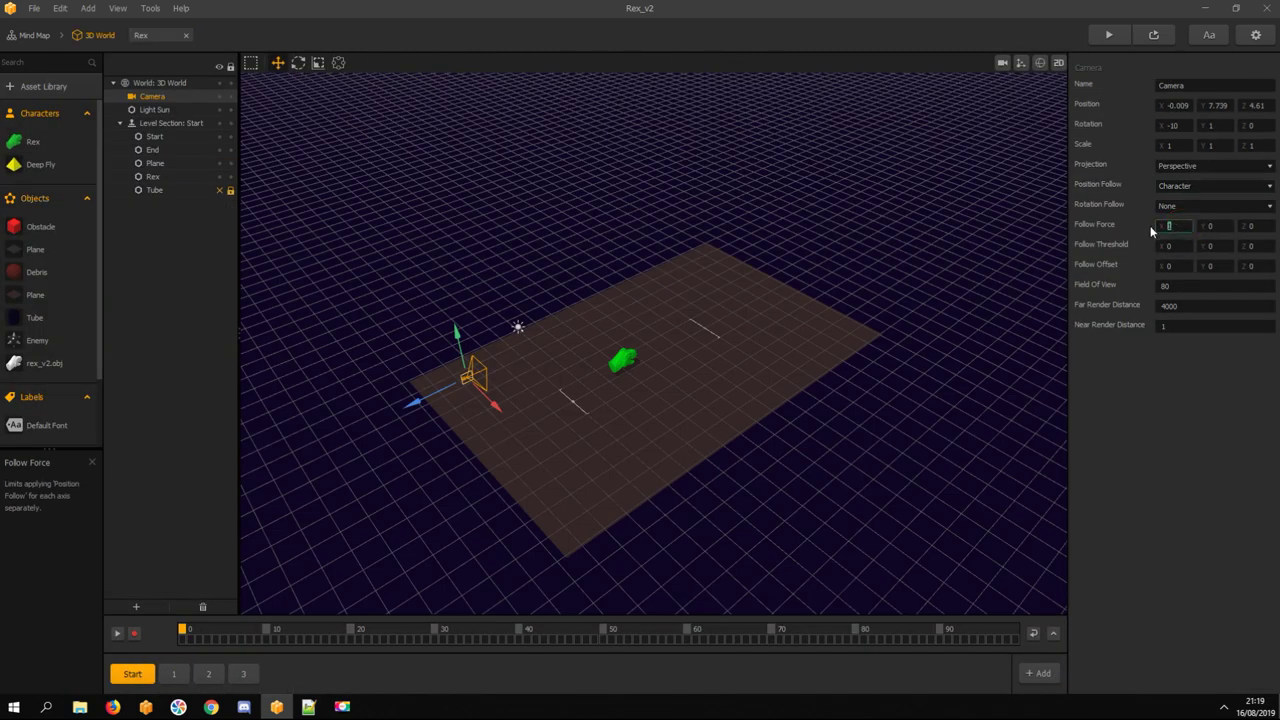
# Set the camera's follow force on Z to 1 and test the run in the preview
pyautogui.click(1252, 226)
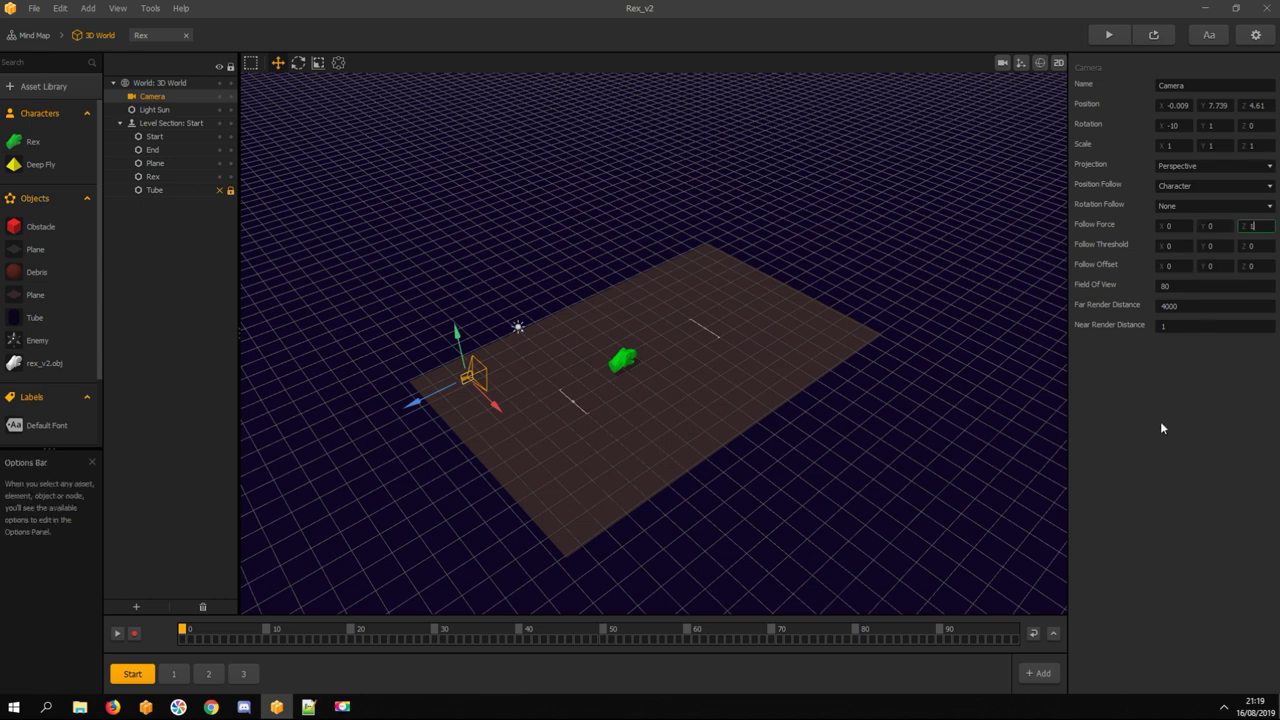
pyautogui.press('Return')
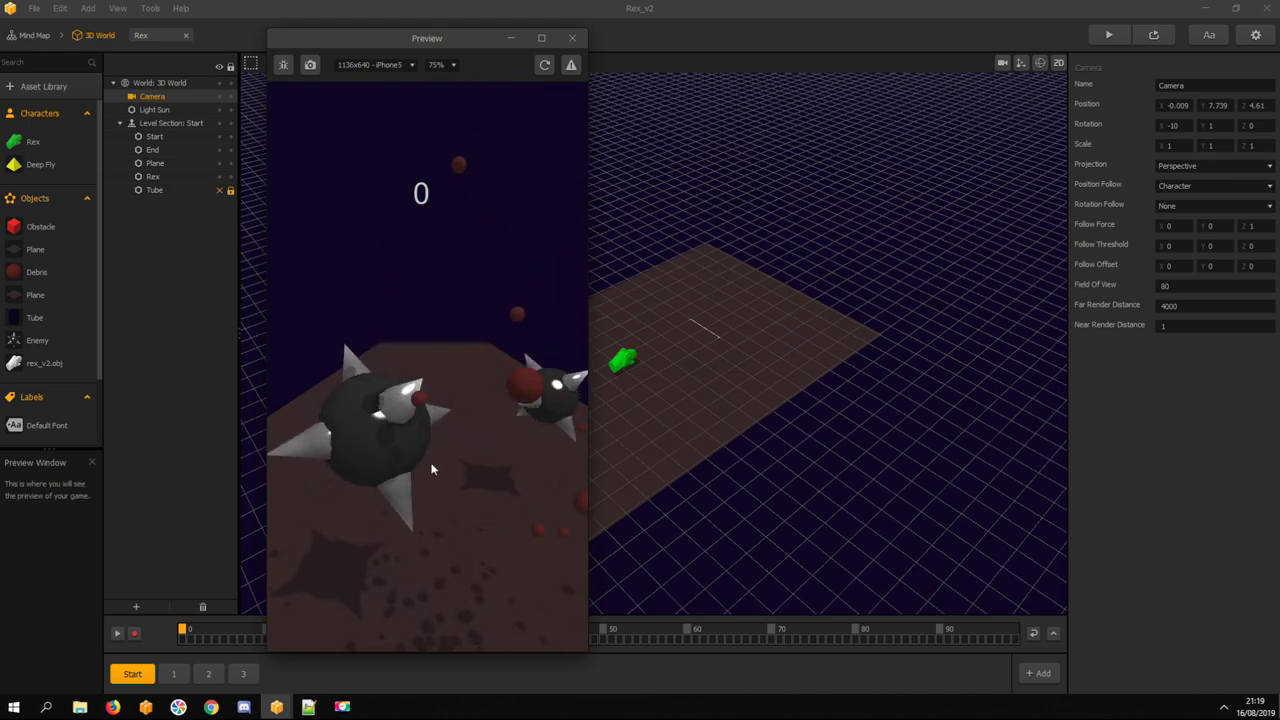
pyautogui.click(544, 64)
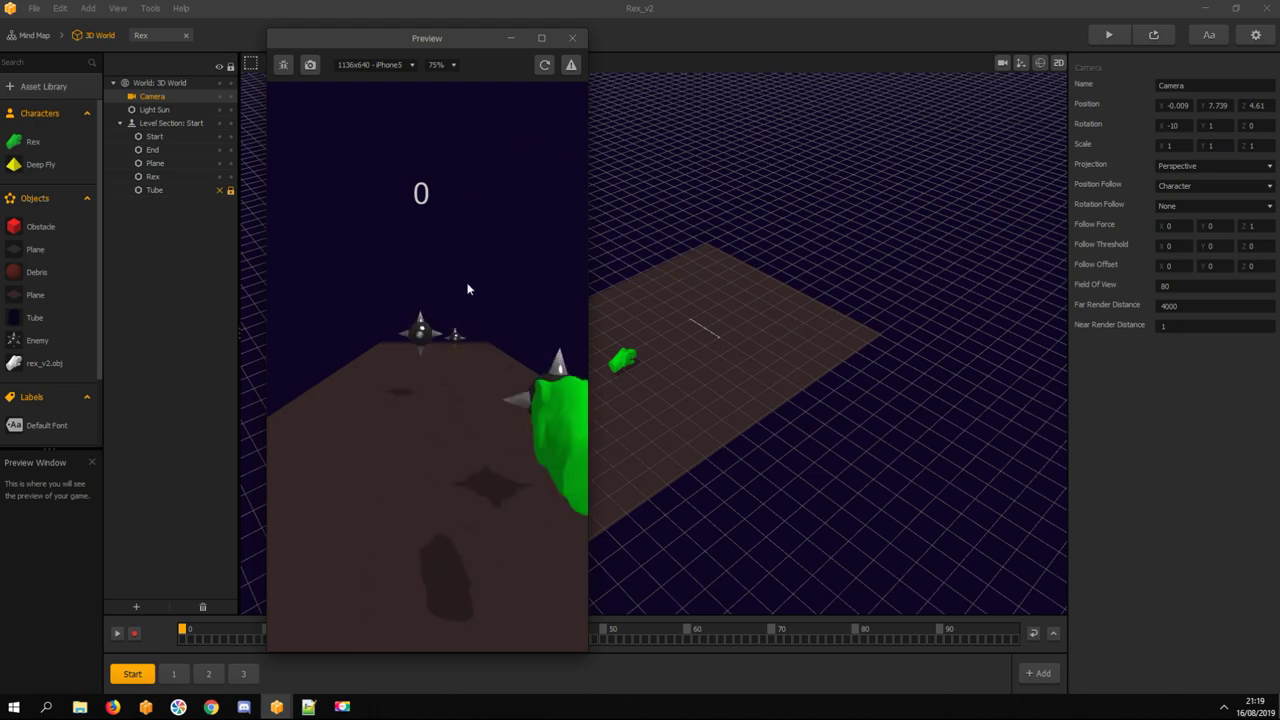
pyautogui.press('space')
pyautogui.click(1109, 36)
pyautogui.click(572, 38)
# Try an X scale of 8 on the level planes, including the Start section's, and preview the game
pyautogui.doubleClick(1176, 126)
pyautogui.write('8')
pyautogui.click(141, 676)
pyautogui.doubleClick(1176, 126)
pyautogui.write('8')
pyautogui.click(1109, 36)
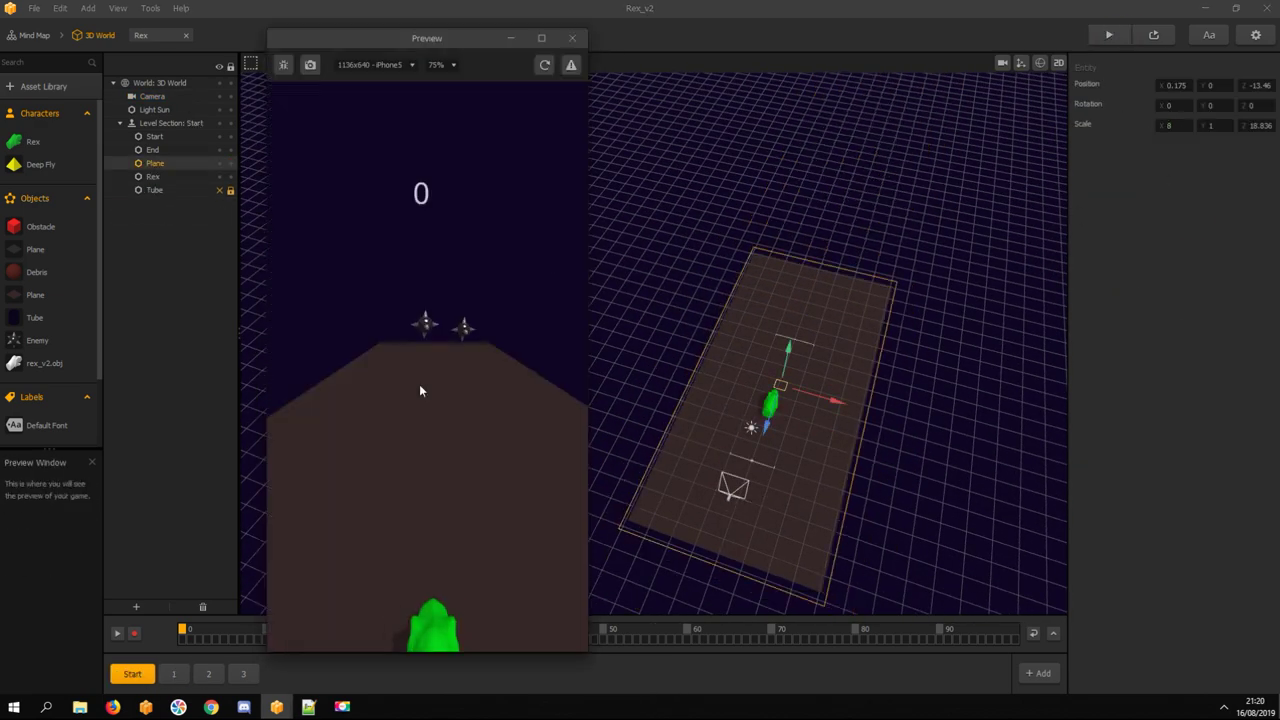
pyautogui.click(572, 38)
# Check the scene through the camera view and preview the game while steering Rex sideways
pyautogui.click(1002, 63)
pyautogui.click(1109, 36)
pyautogui.moveTo(433, 590)
pyautogui.mouseDown()
pyautogui.moveTo(531, 578)
pyautogui.moveTo(349, 520)
pyautogui.mouseUp()
pyautogui.click(573, 39)
pyautogui.click(1002, 63)
# Set the plane's X scale to 5 in the Start section and in level section 1
pyautogui.doubleClick(1176, 126)
pyautogui.write('5')
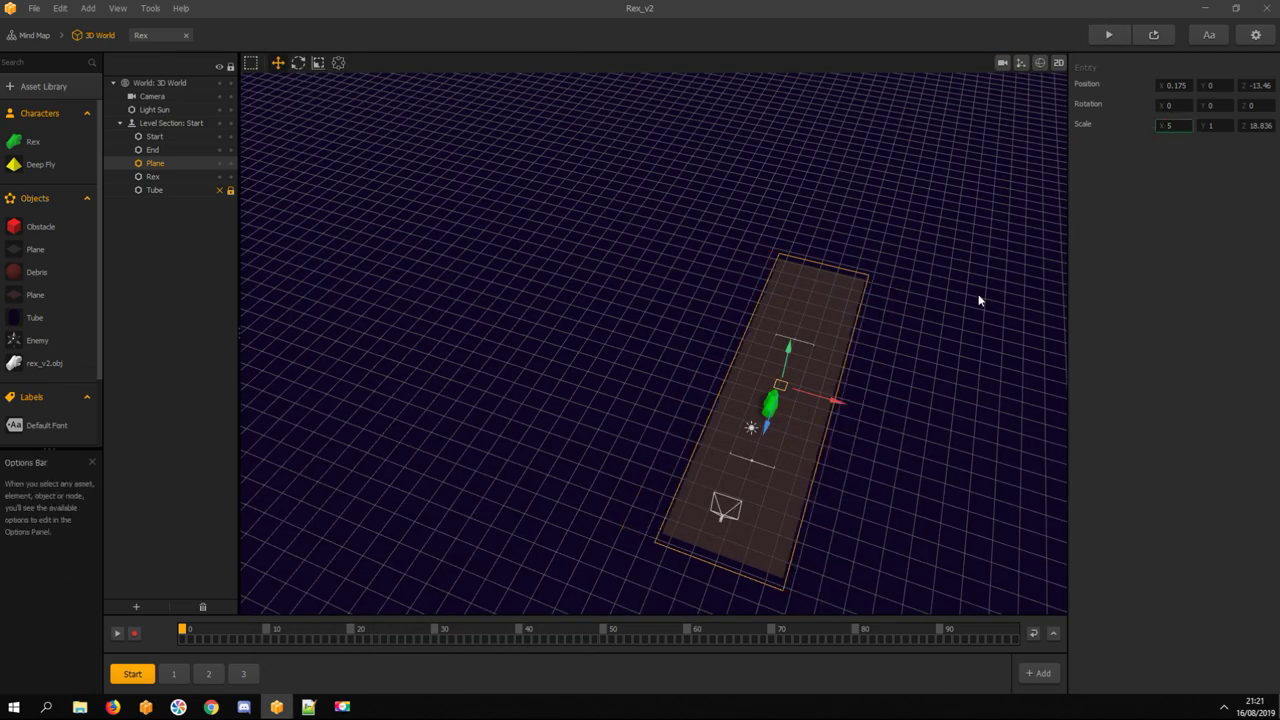
pyautogui.click(173, 674)
pyautogui.doubleClick(1176, 126)
pyautogui.write('5')
# Preview the game on the narrower planes, steer Rex, restart the run once and close the preview
pyautogui.click(1109, 36)
pyautogui.moveTo(430, 540)
pyautogui.mouseDown()
pyautogui.moveTo(325, 494)
pyautogui.moveTo(325, 551)
pyautogui.moveTo(522, 562)
pyautogui.moveTo(335, 590)
pyautogui.moveTo(547, 549)
pyautogui.moveTo(416, 549)
pyautogui.mouseUp()
pyautogui.click(545, 65)
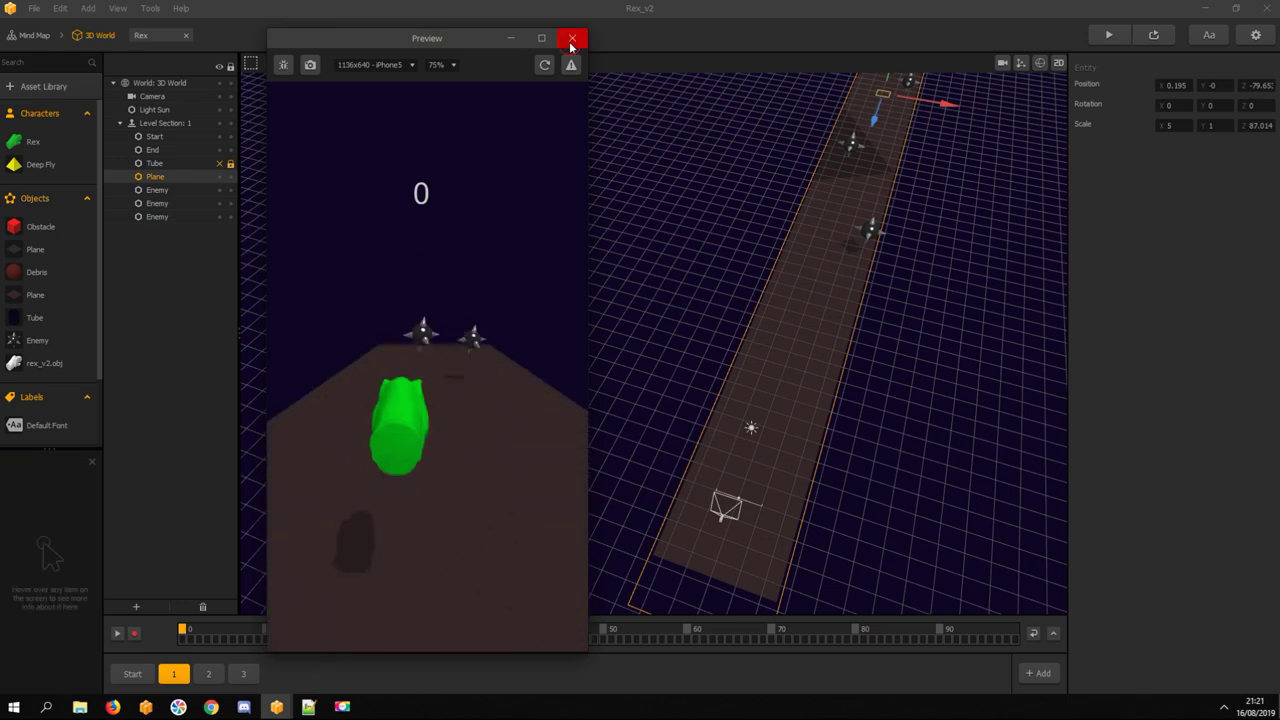
pyautogui.click(571, 39)
# Go through the Start section and level sections 2 and 3 to adjust their planes, using an X scale of 5.5 in section 3
pyautogui.click(132, 673)
pyautogui.click(208, 673)
pyautogui.click(240, 674)
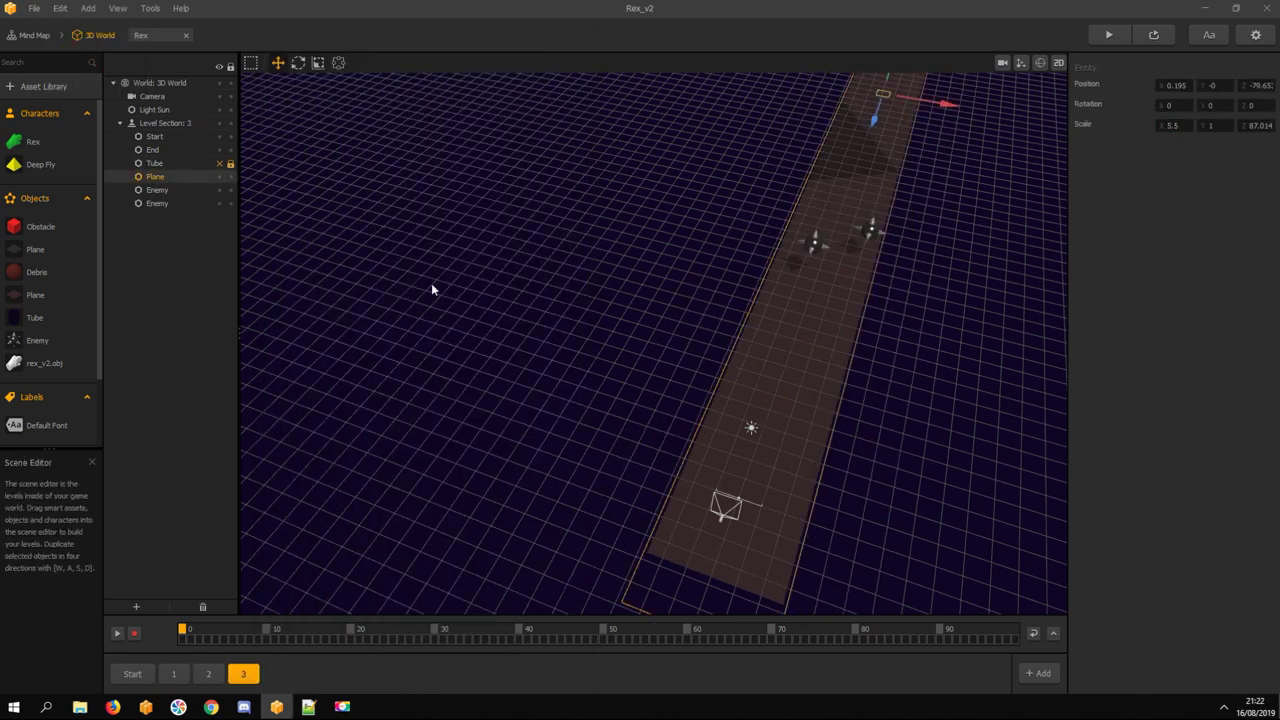
# Open Rex's node map and move the Touch Move and Move nodes upward to free space
pyautogui.click(139, 36)
pyautogui.click(424, 155)
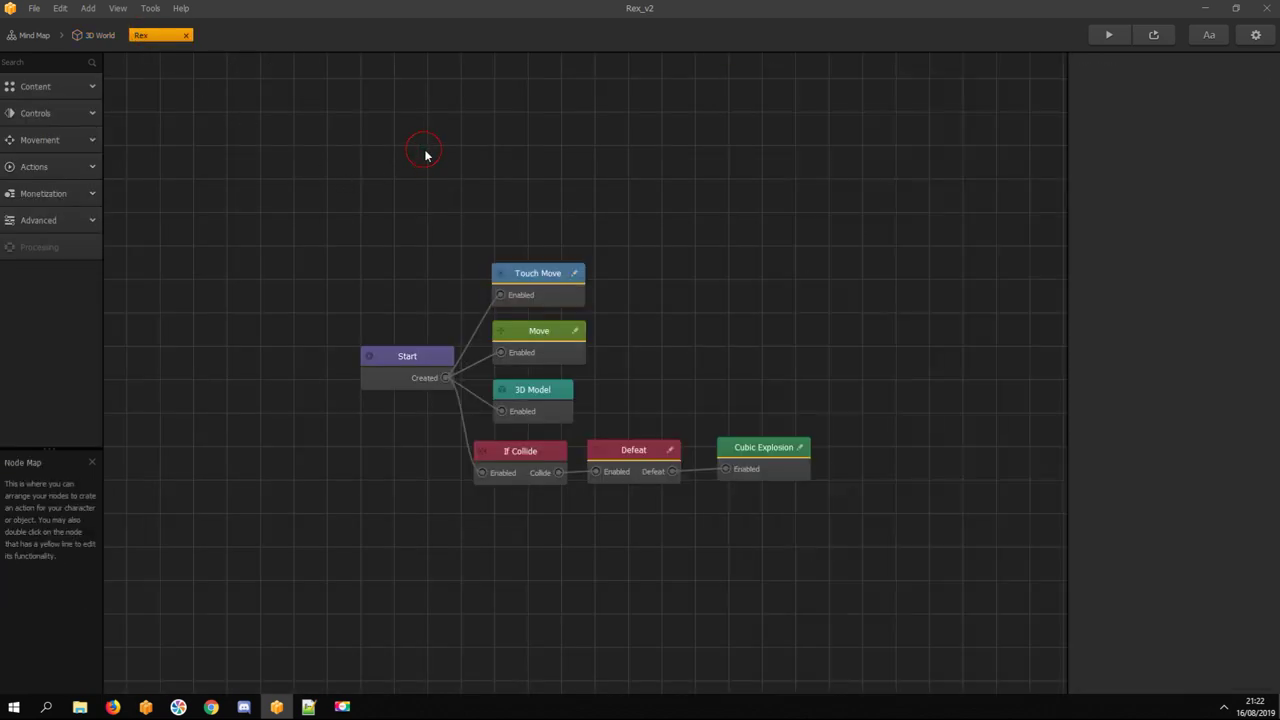
pyautogui.moveTo(547, 283); pyautogui.dragTo(541, 250)
pyautogui.moveTo(554, 334); pyautogui.dragTo(560, 311)
# Add a Delay node with a delay of 0.5 and connect the If Collide node's Collide output to its In
pyautogui.click(525, 451)
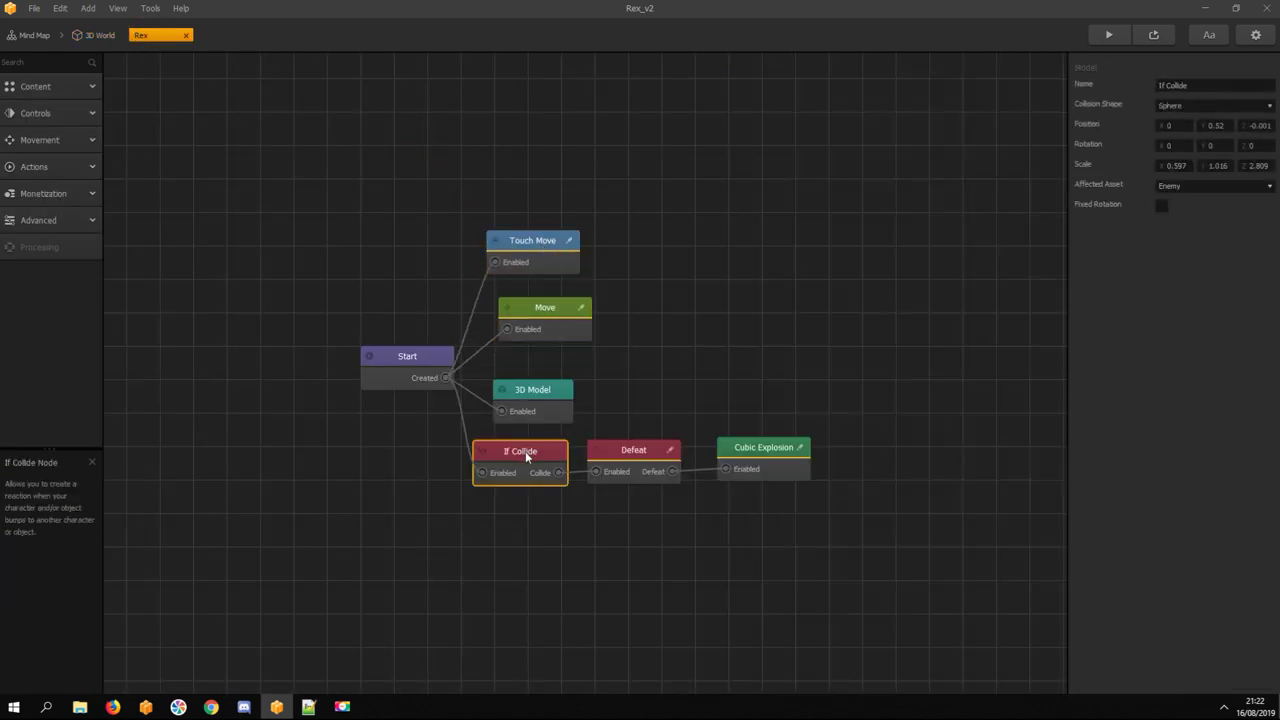
pyautogui.click(38, 220)
pyautogui.moveTo(24, 332); pyautogui.dragTo(633, 372)
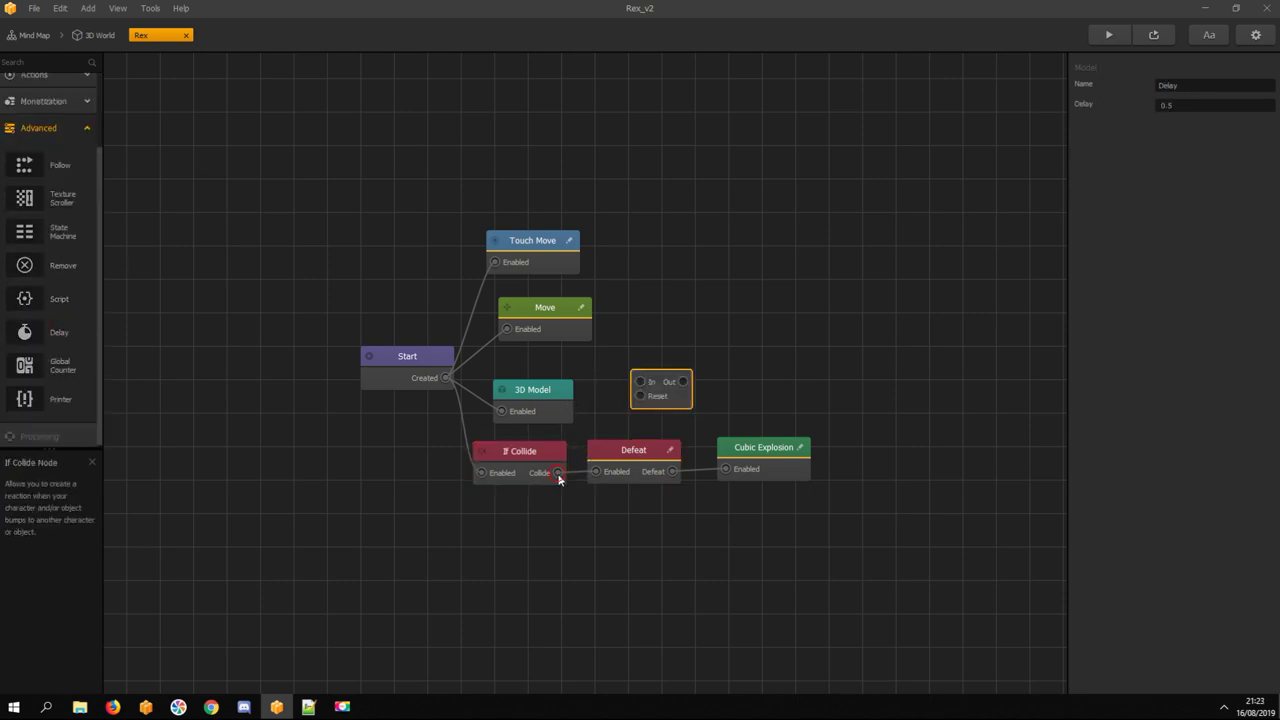
pyautogui.moveTo(558, 472); pyautogui.dragTo(640, 382)
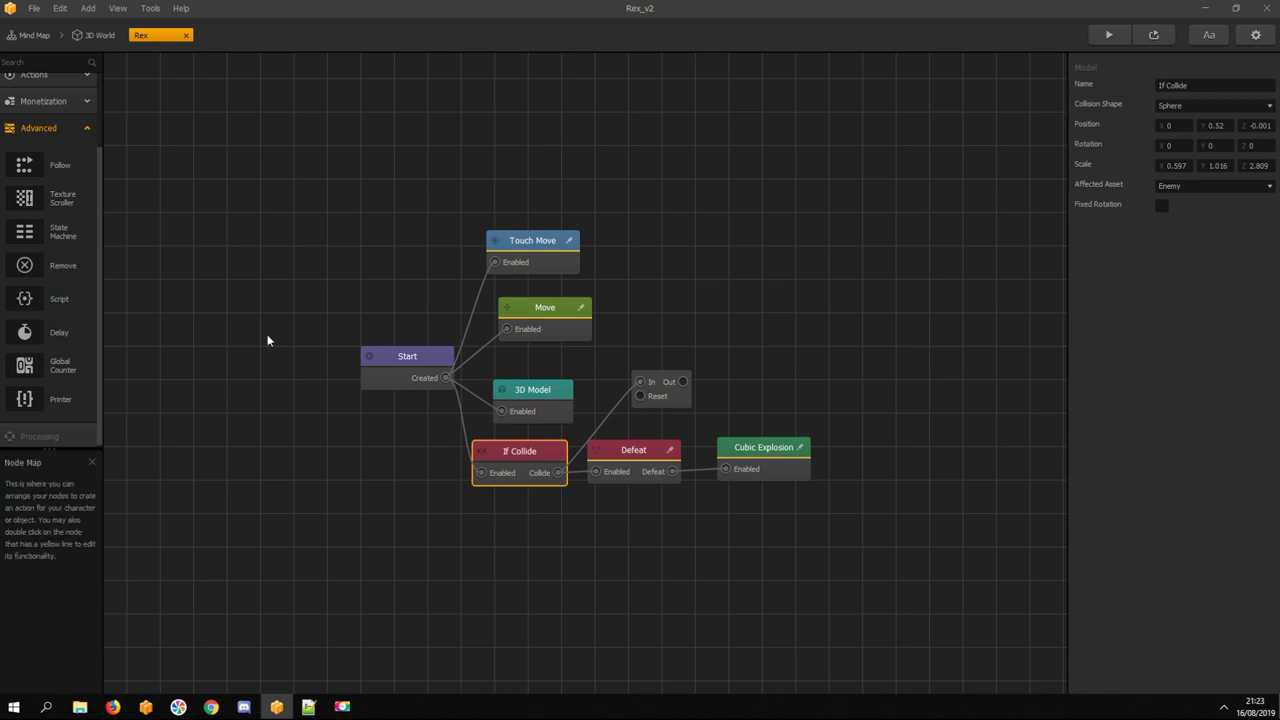
# Add an Event node, connect the Delay node's Out to its Game Over input, and name it Game Over
pyautogui.scroll(3, 51, 149)
pyautogui.click(34, 167)
pyautogui.moveTo(770, 365); pyautogui.dragTo(770, 364)
pyautogui.moveTo(683, 381); pyautogui.dragTo(739, 374)
pyautogui.click(754, 354)
pyautogui.write('Game Over')
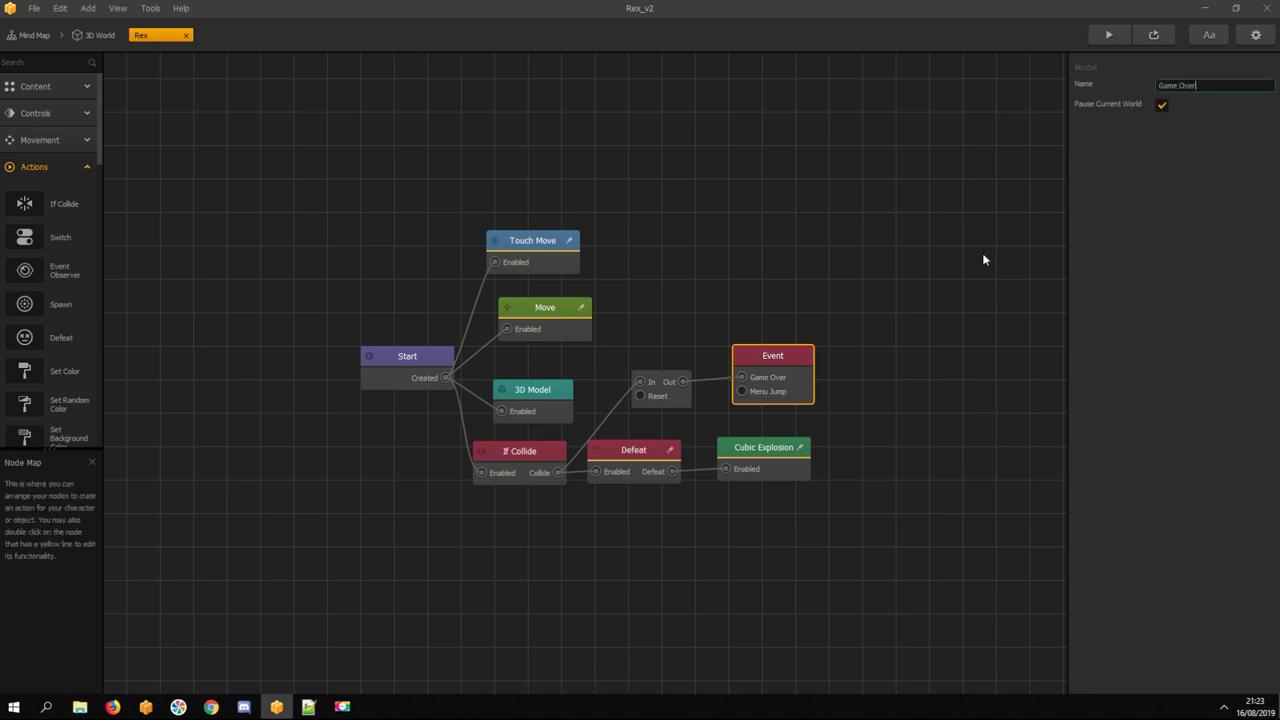
# Return to the 3D World, duplicate the Obstacle object, and rename the copy Coins_bomb
pyautogui.click(98, 36)
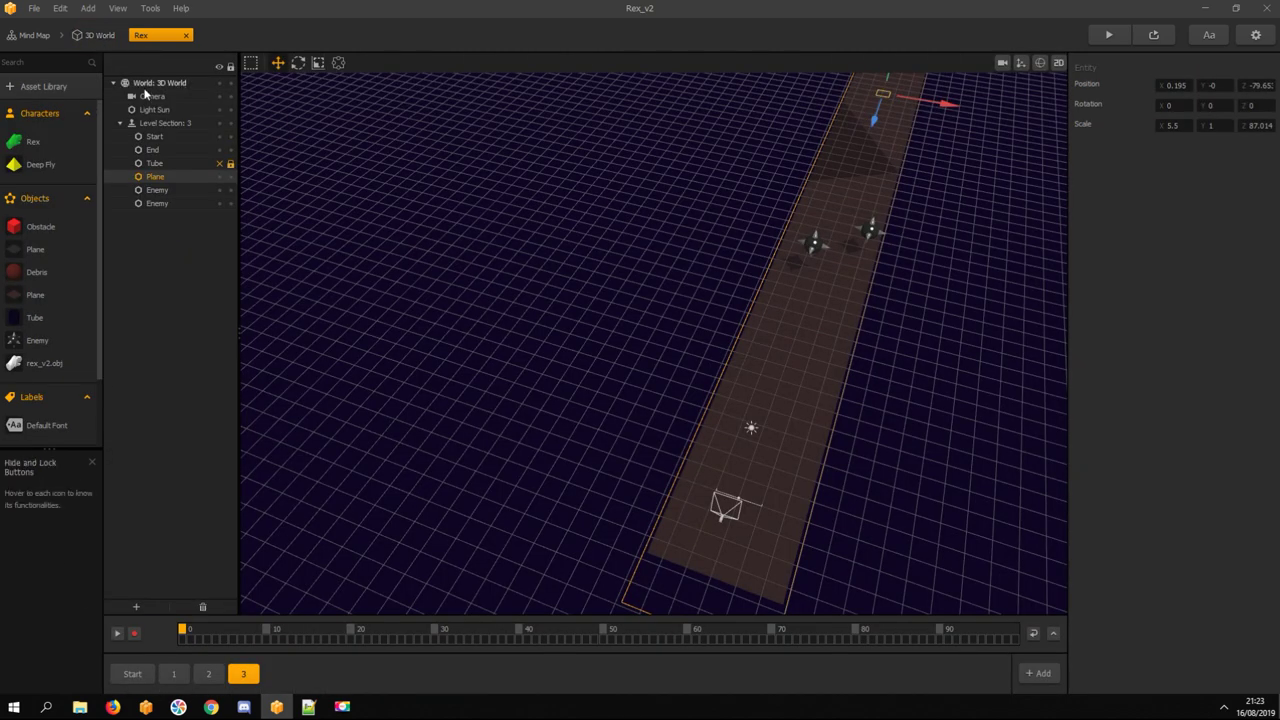
pyautogui.click(45, 229)
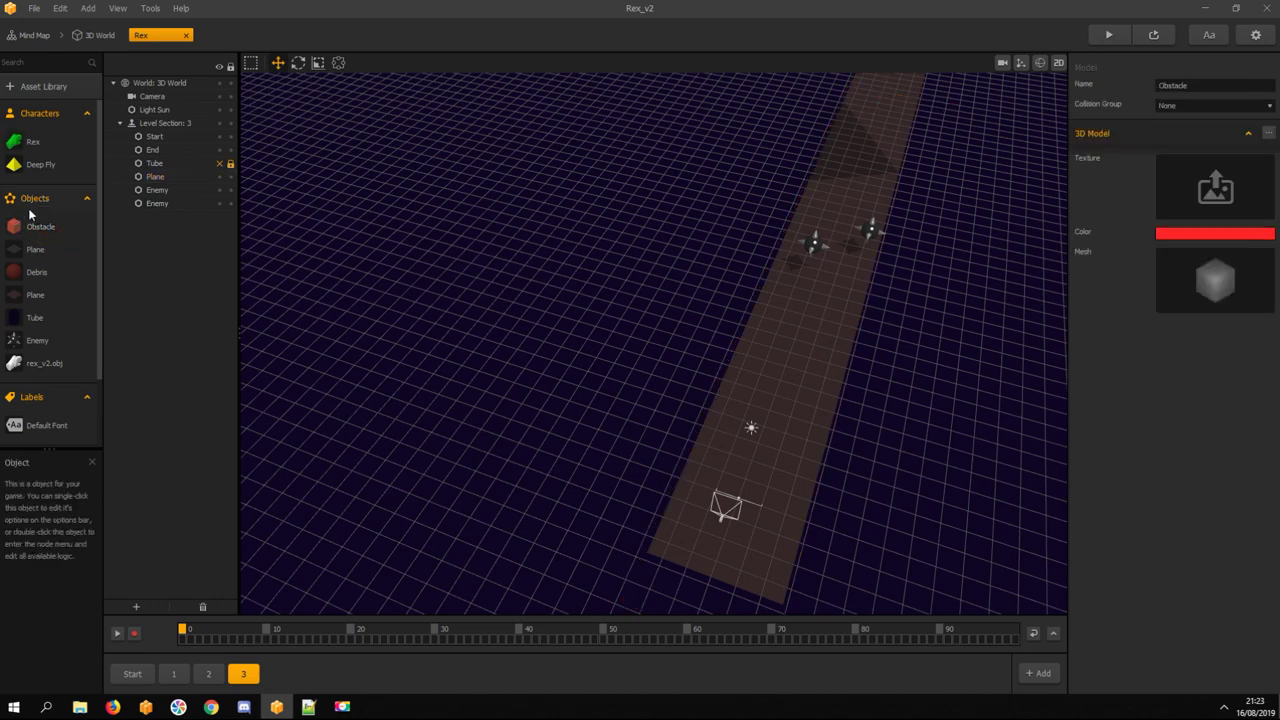
pyautogui.hotkey('ctrl', 'v')
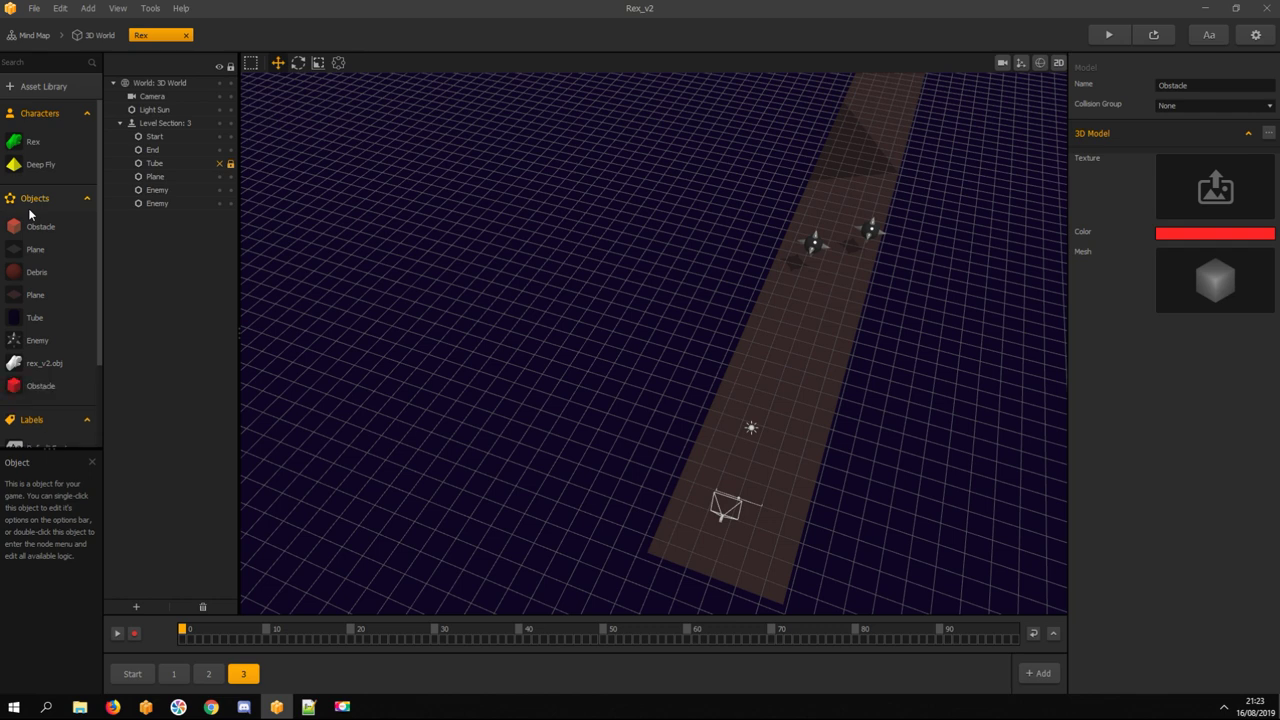
pyautogui.moveTo(1203, 85); pyautogui.dragTo(1067, 86)
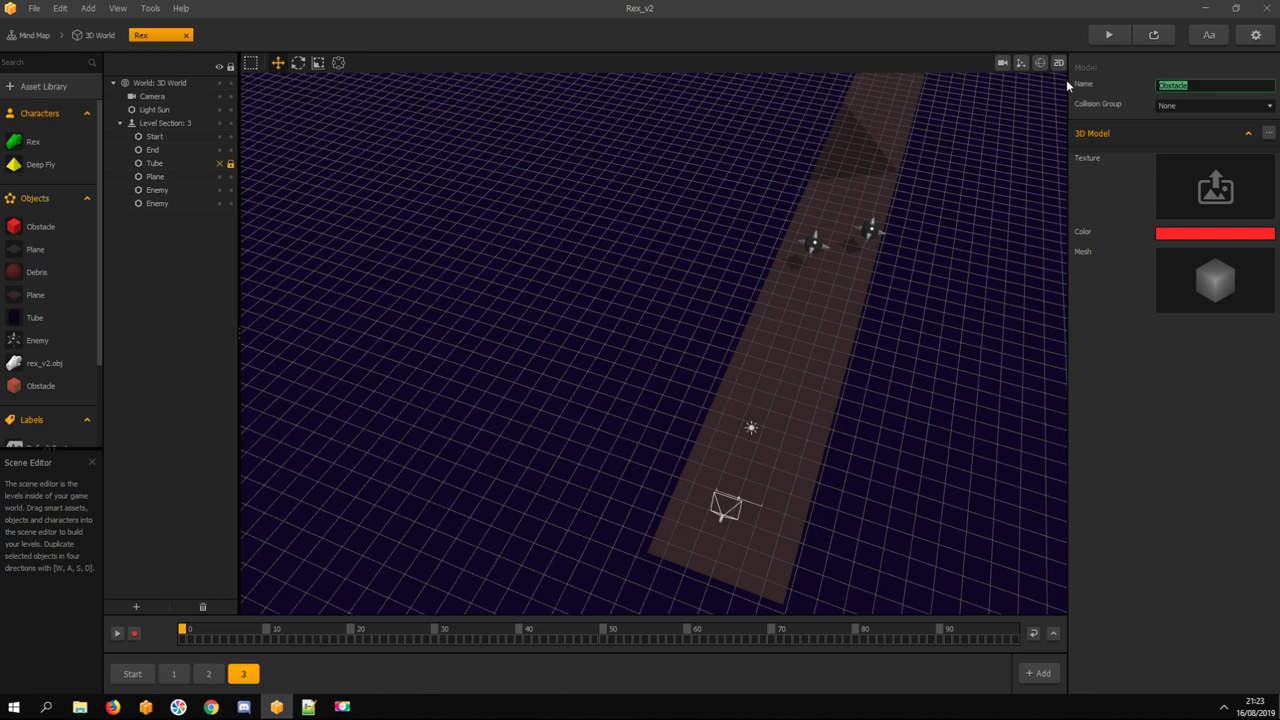
pyautogui.write('Coins_bomb')
# Set the Coins_bomb object's colour to bright yellow
pyautogui.click(1172, 236)
pyautogui.click(752, 225)
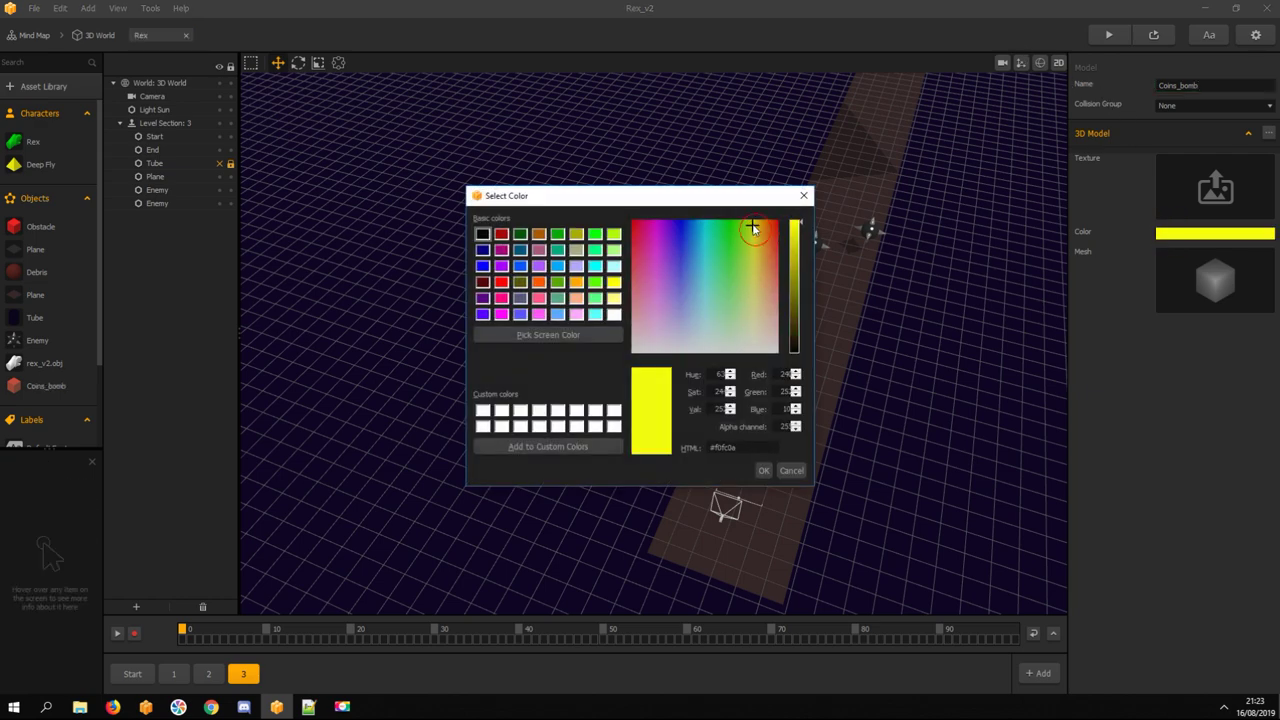
pyautogui.click(755, 223)
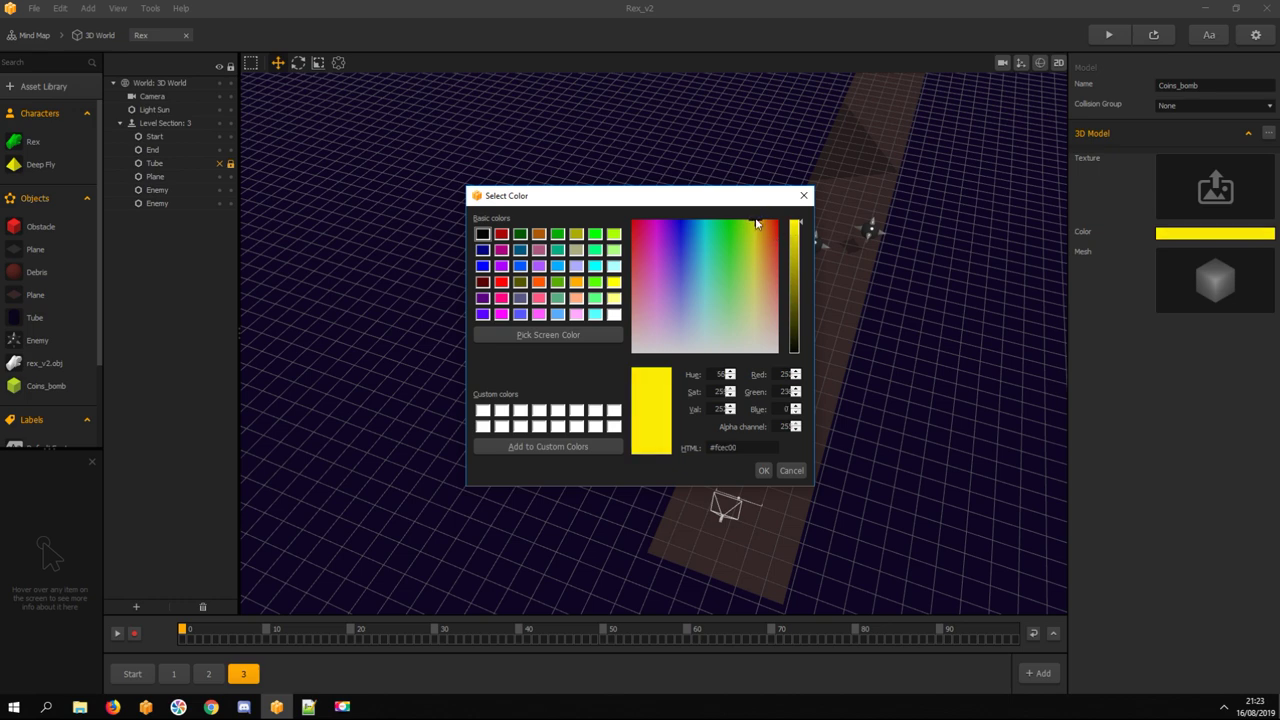
pyautogui.click(763, 471)
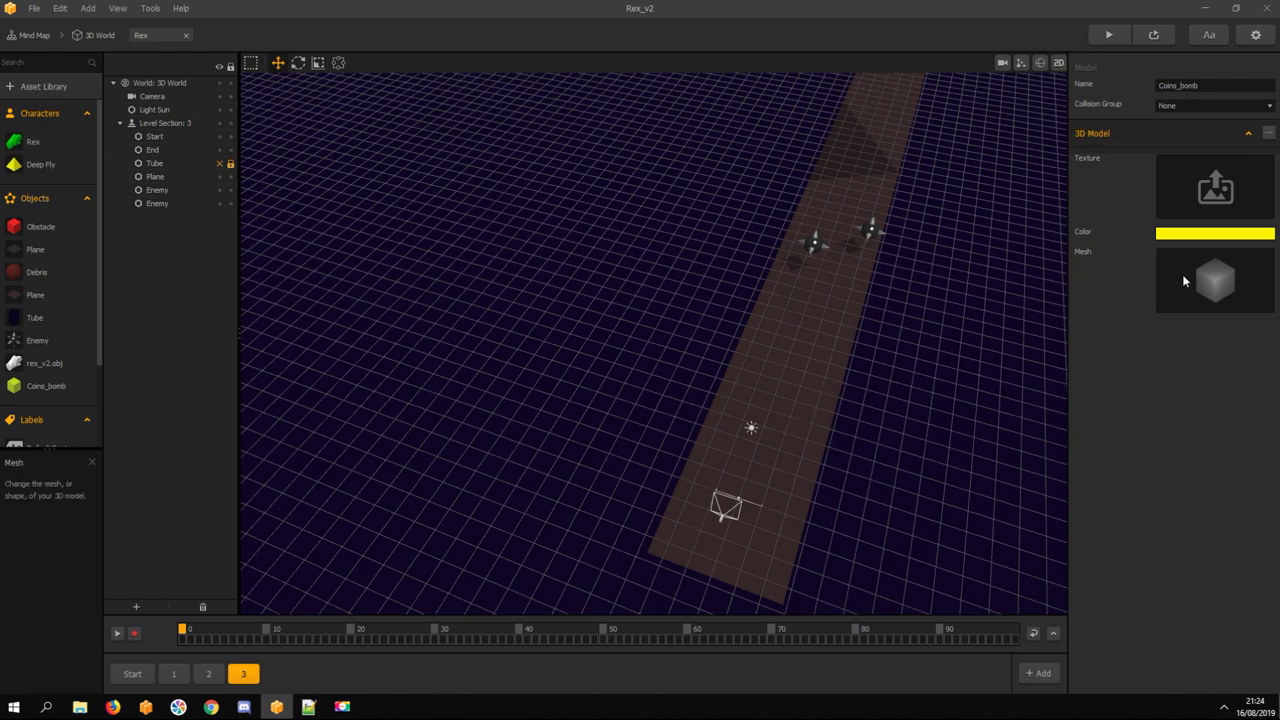
# Give Coins_bomb the Sphere mesh and apply the yellow image with green dollar signs from File Explorer as its texture
pyautogui.click(1230, 268)
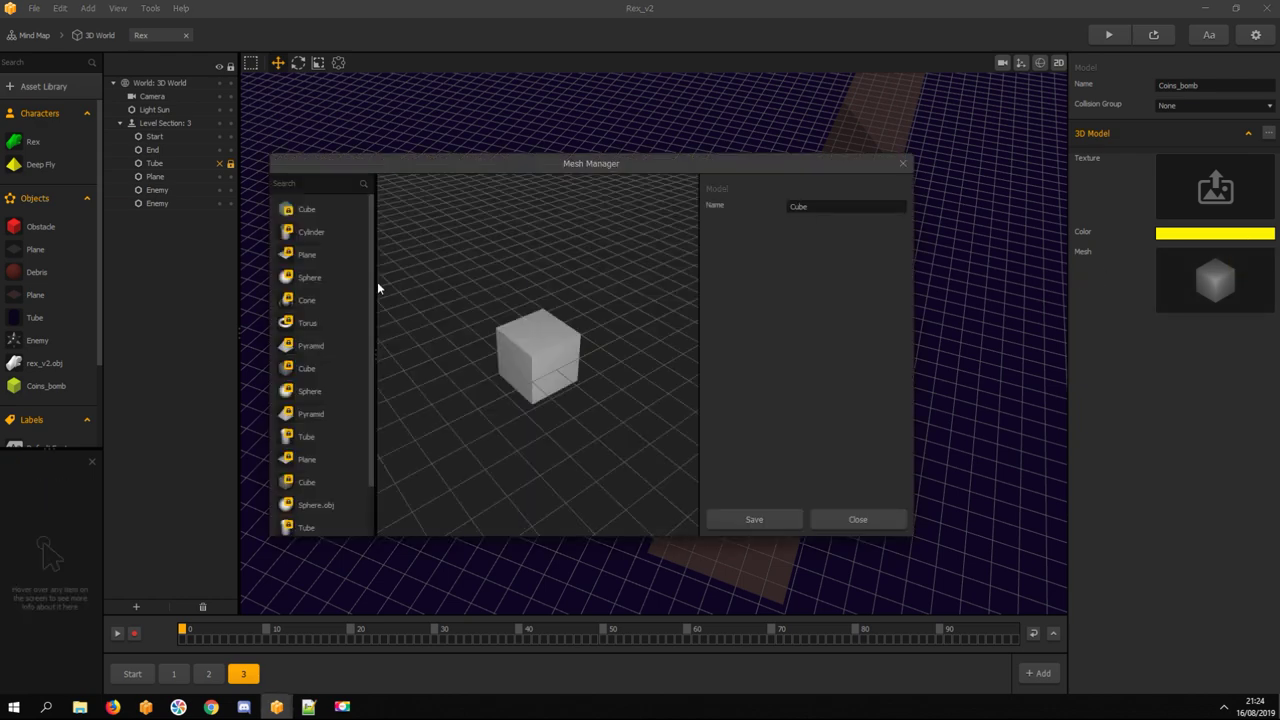
pyautogui.click(318, 282)
pyautogui.click(753, 520)
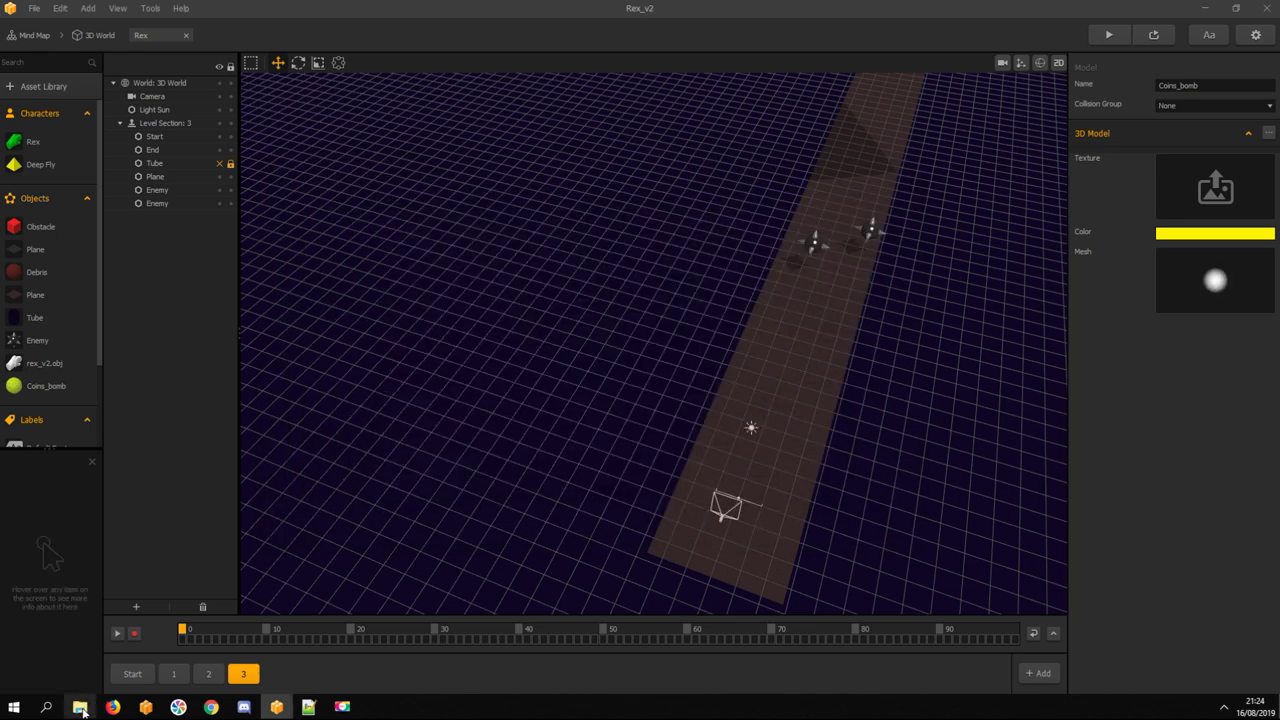
pyautogui.click(80, 706)
pyautogui.moveTo(562, 287); pyautogui.dragTo(1215, 186)
pyautogui.click(1207, 406)
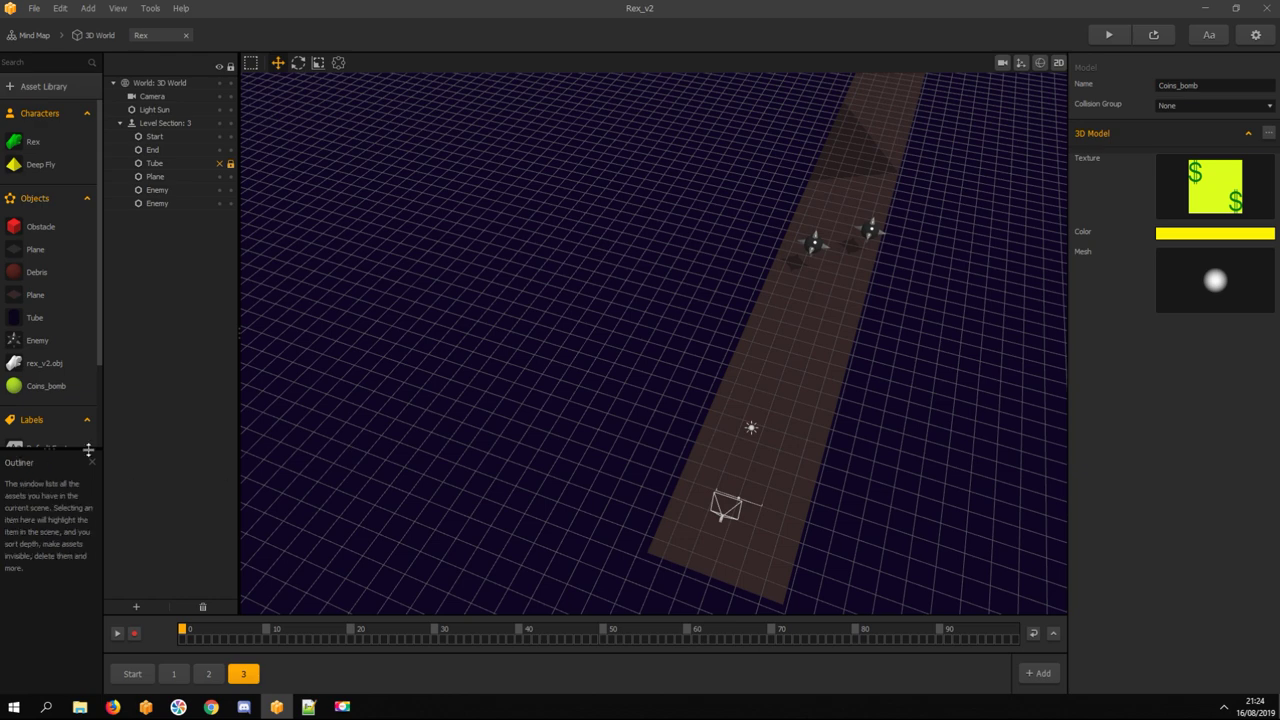
# Open Coins_bomb's node map, add a Rotate node with X speed 90, and connect Start's Created output to it
pyautogui.doubleClick(52, 388)
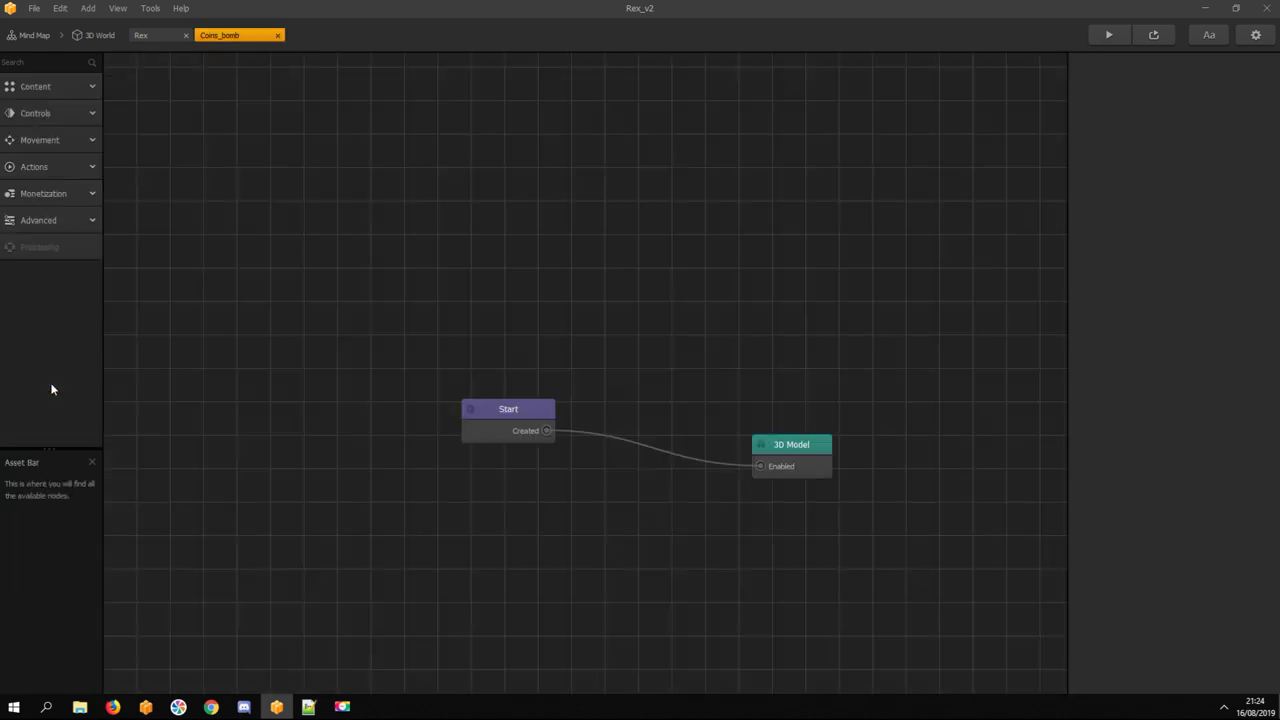
pyautogui.click(52, 137)
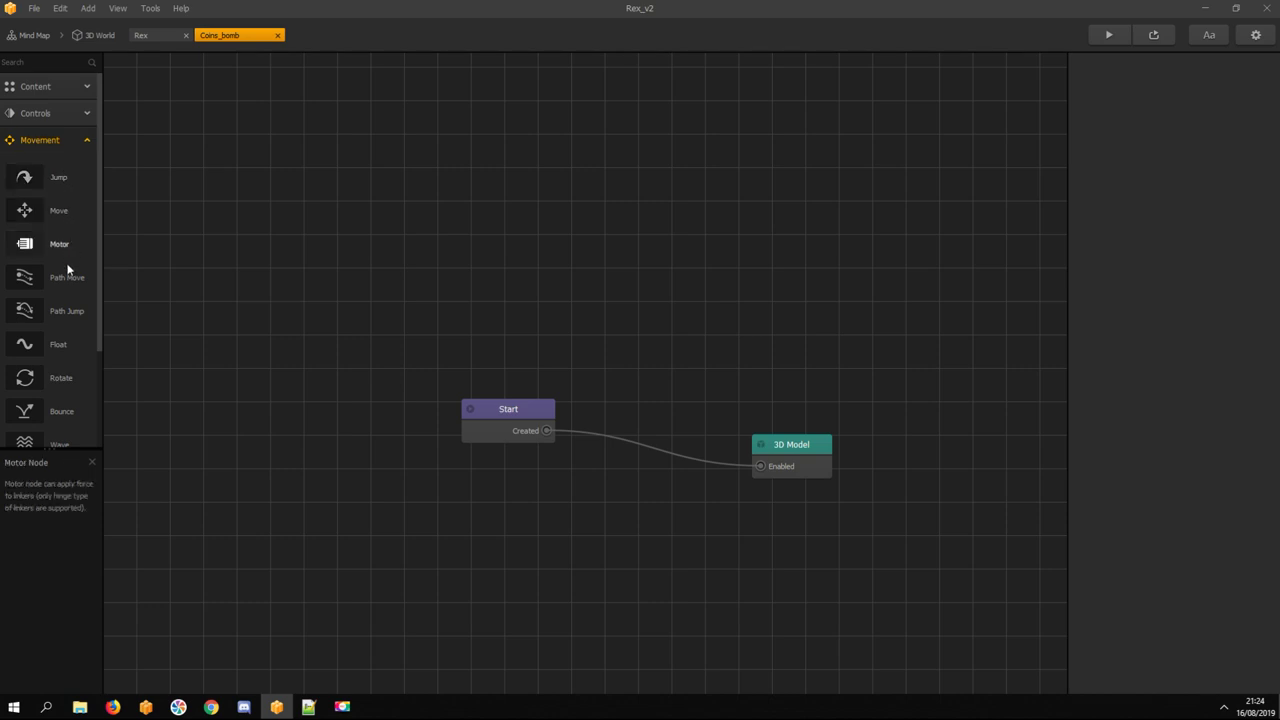
pyautogui.scroll(-2, 66, 261)
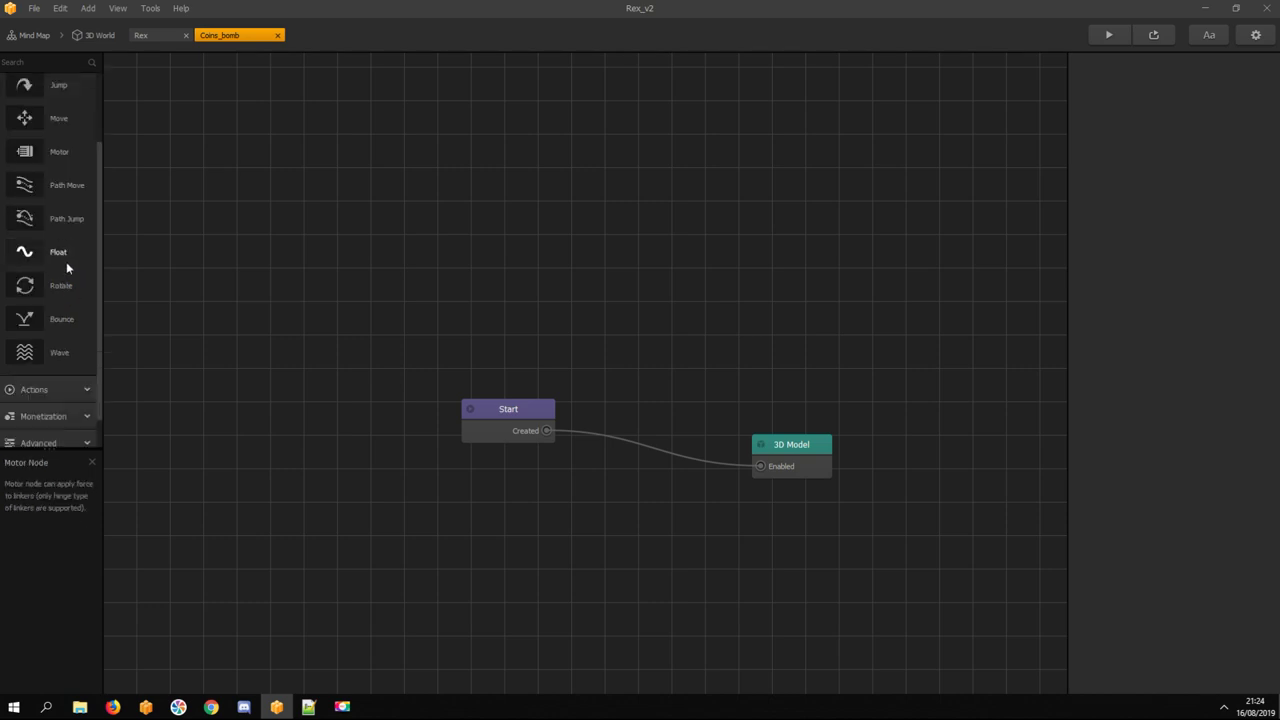
pyautogui.moveTo(66, 293); pyautogui.dragTo(600, 268)
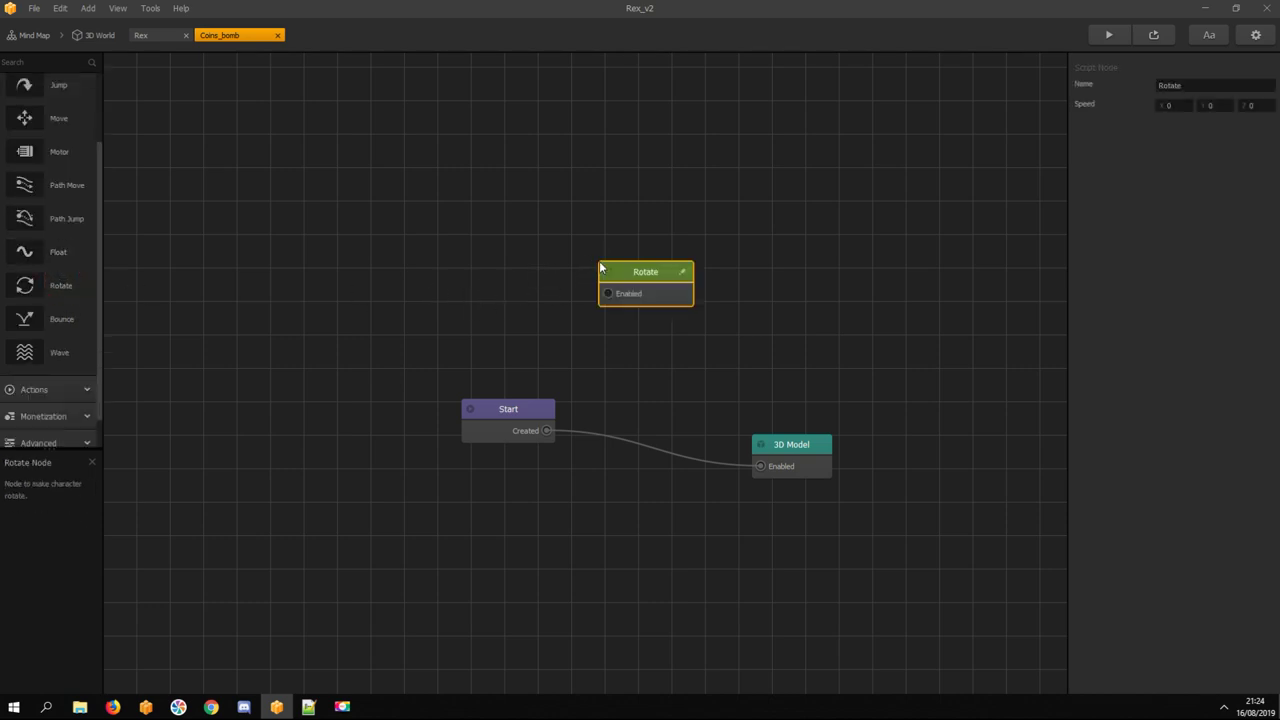
pyautogui.click(1166, 105)
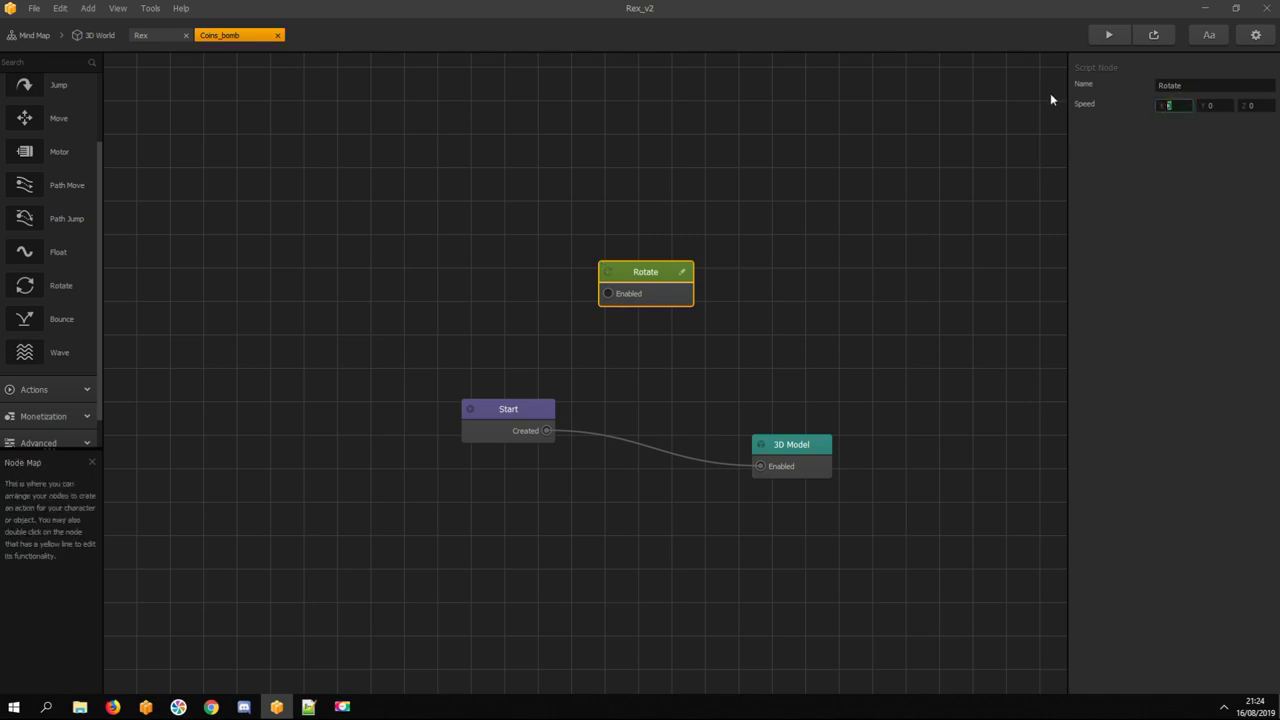
pyautogui.write('90')
pyautogui.moveTo(556, 408); pyautogui.dragTo(604, 290)
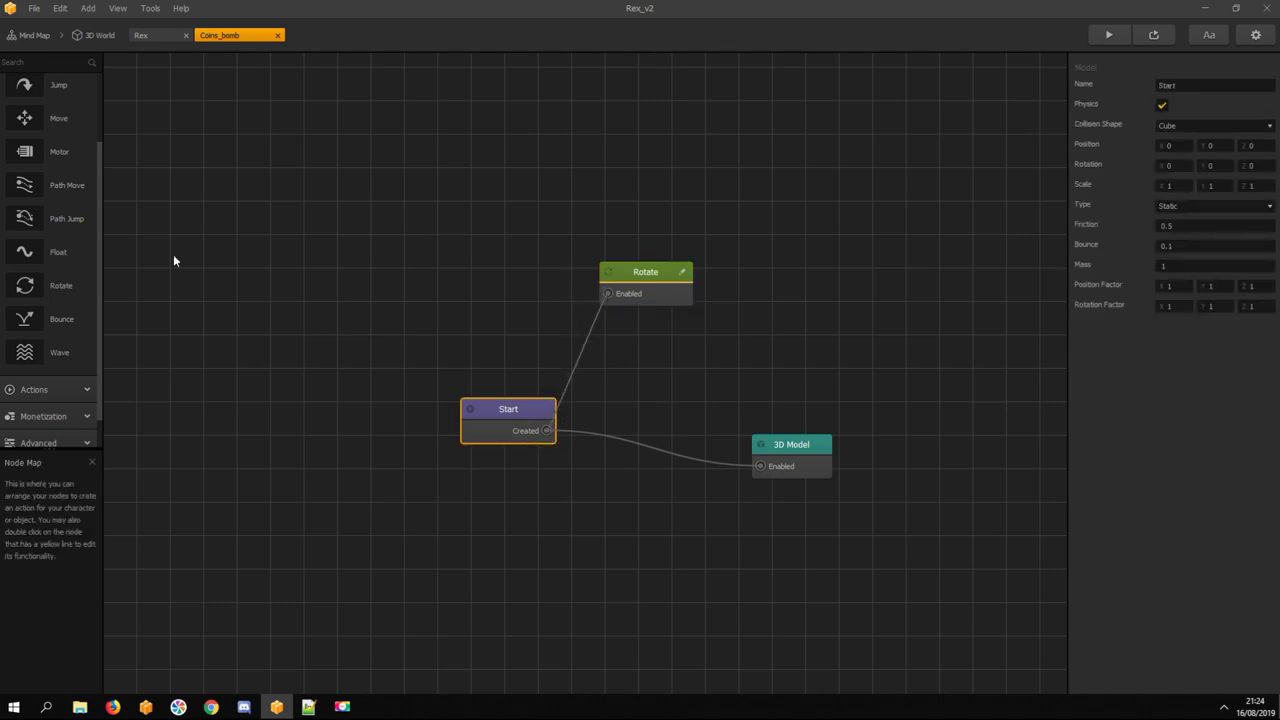
# Add an If Collide node to Coins_bomb's node map and set its Affected Asset to Character
pyautogui.scroll(-1, 60, 230)
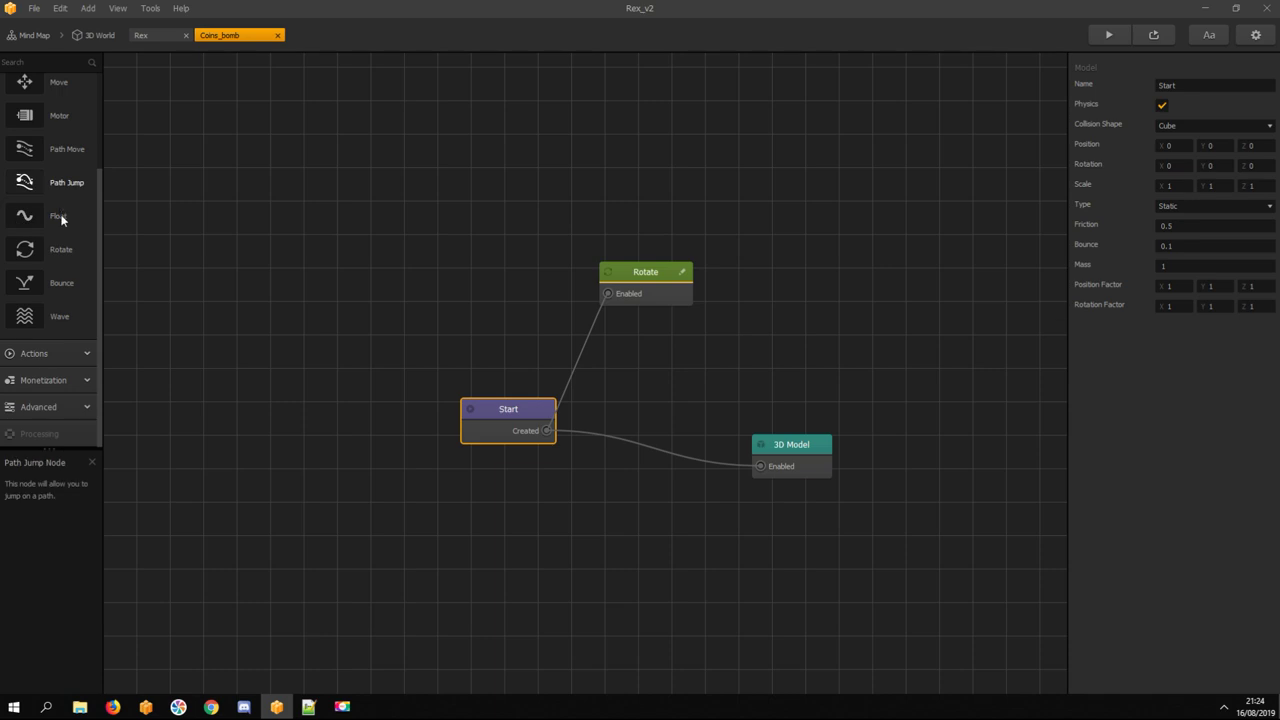
pyautogui.click(72, 352)
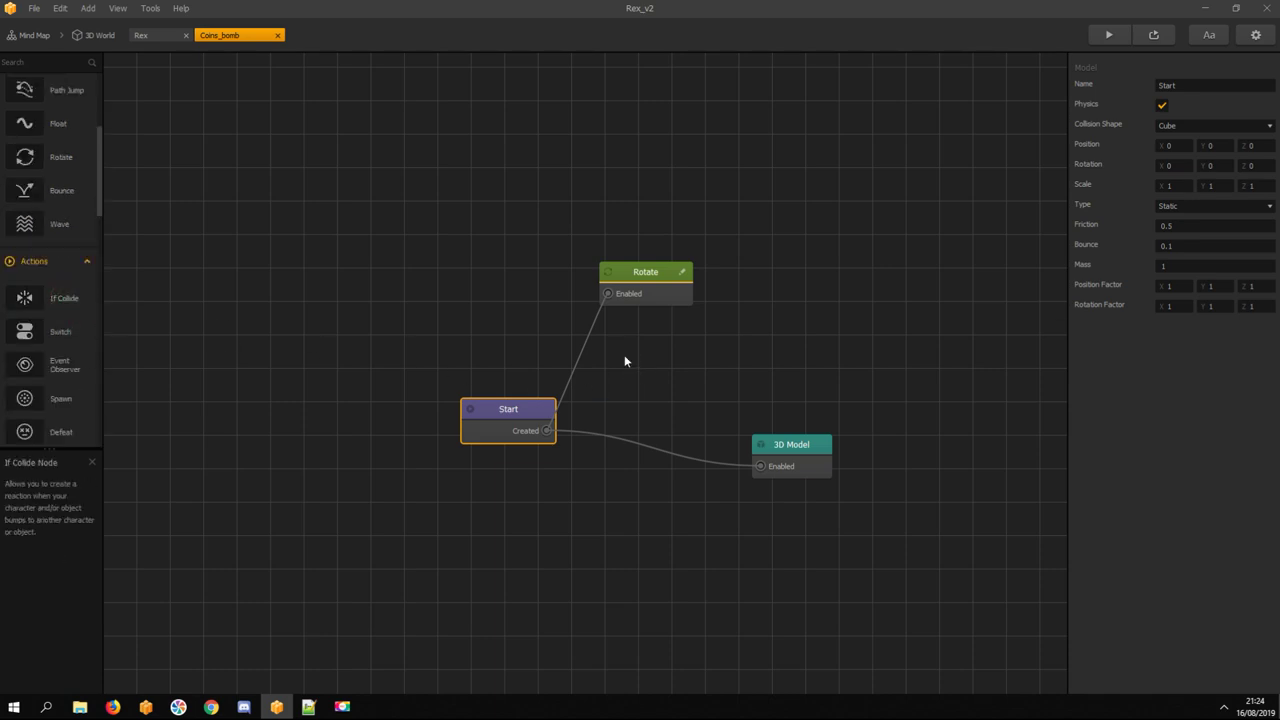
pyautogui.moveTo(625, 357); pyautogui.dragTo(623, 354)
pyautogui.moveTo(644, 274); pyautogui.dragTo(588, 250)
pyautogui.moveTo(662, 369); pyautogui.dragTo(632, 357)
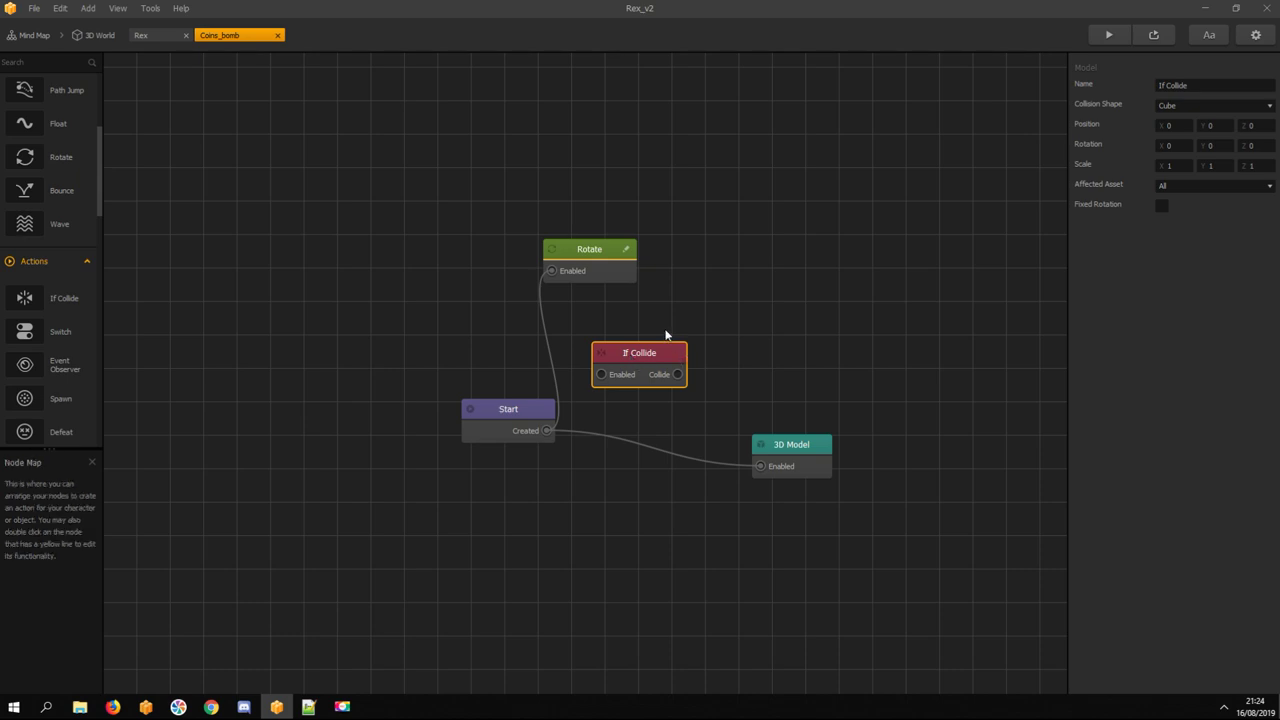
pyautogui.click(1202, 186)
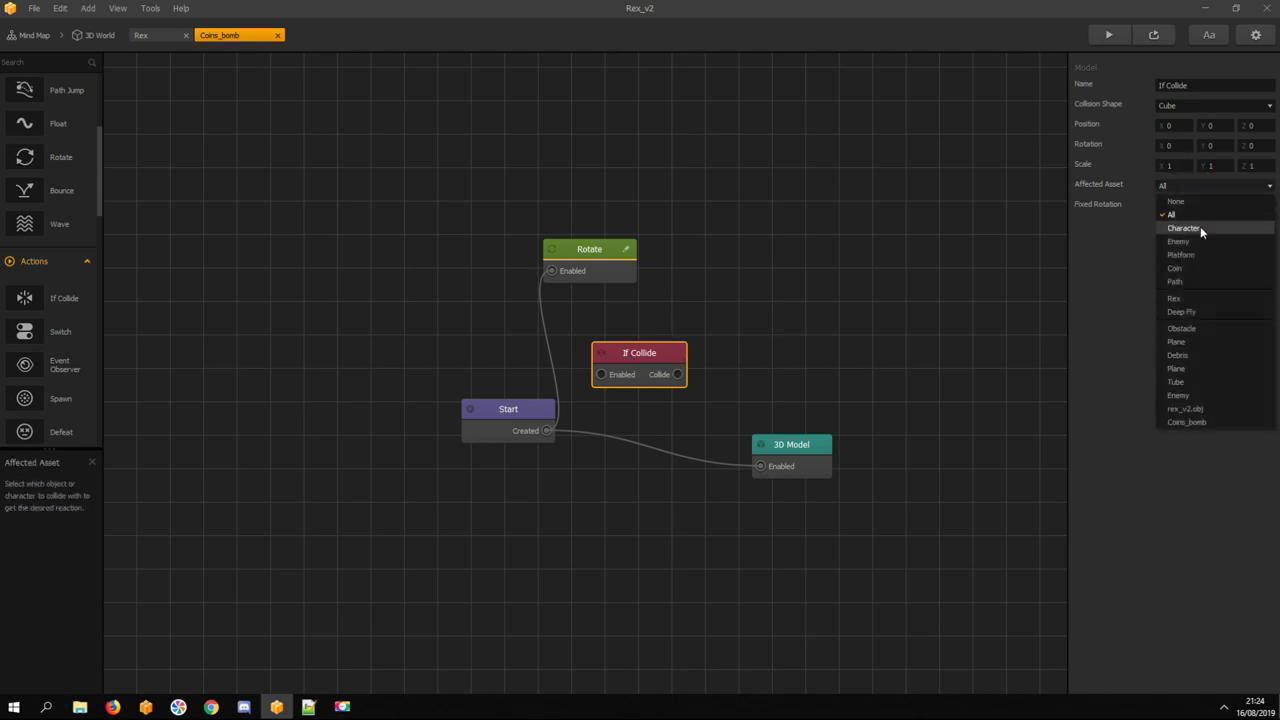
pyautogui.click(1200, 228)
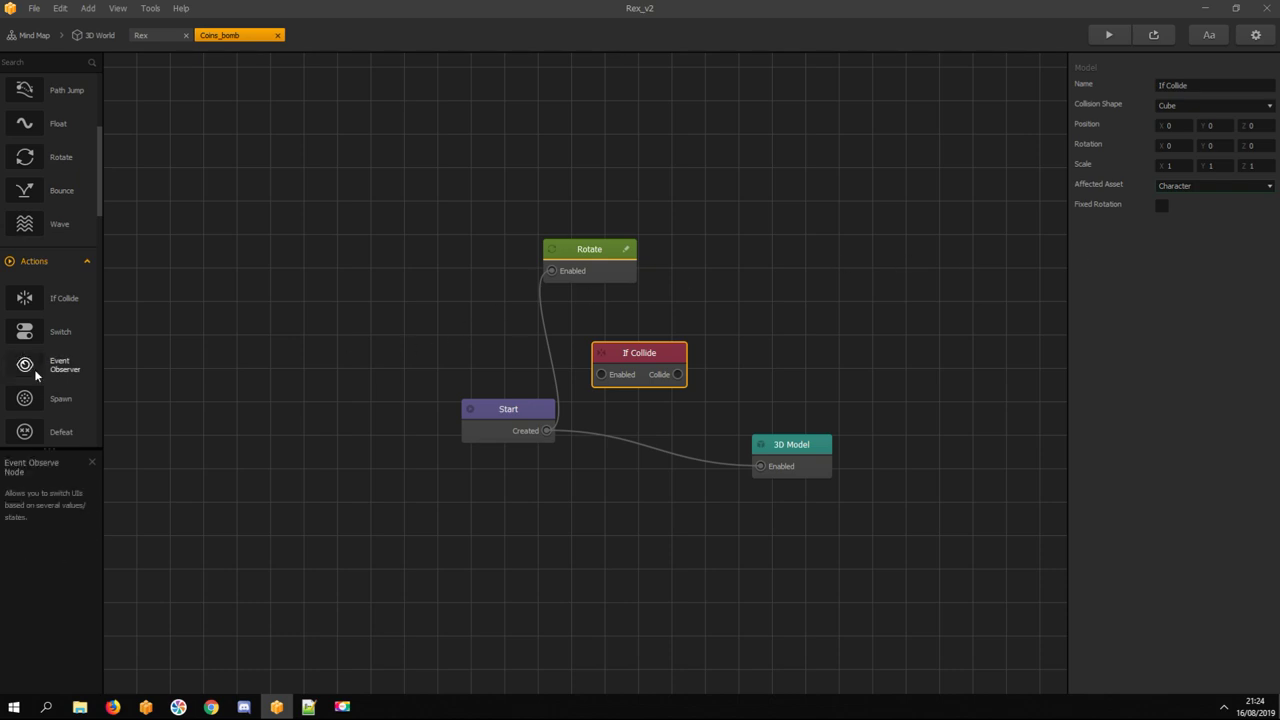
# Add a Defeat node, then connect Start's Created output to If Collide and If Collide's Collide output to Defeat
pyautogui.moveTo(58, 436); pyautogui.dragTo(766, 303)
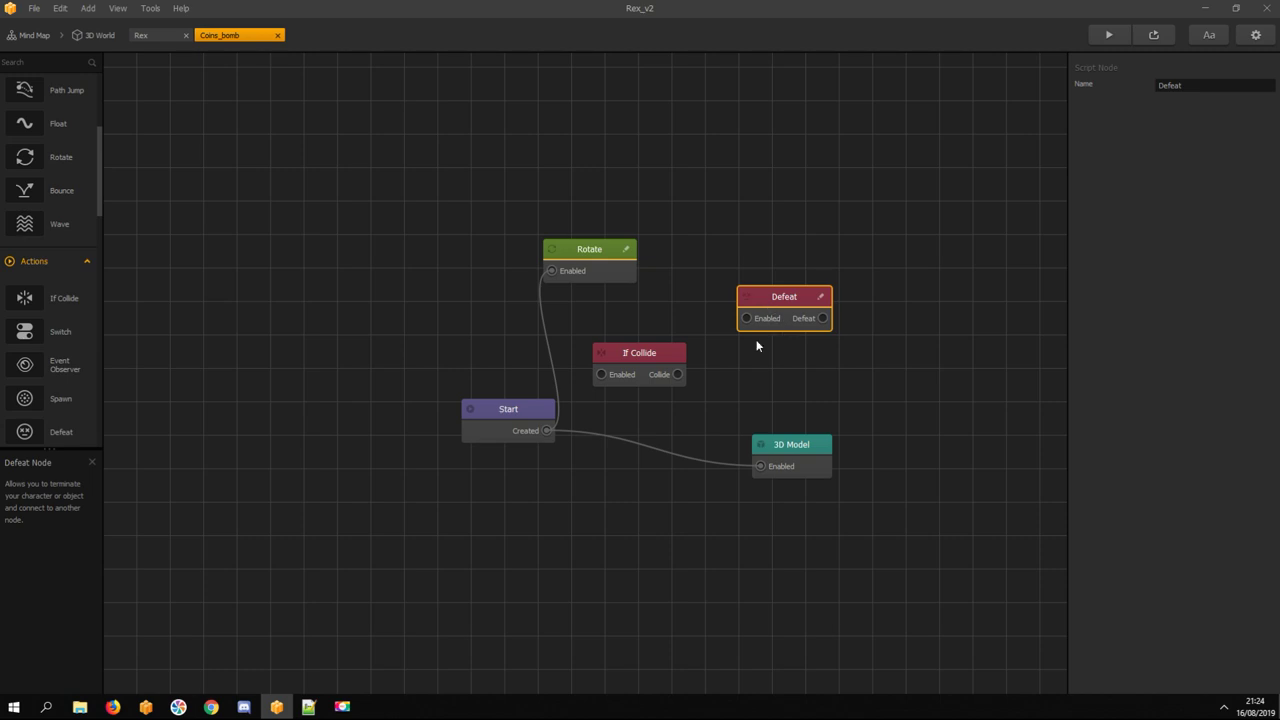
pyautogui.moveTo(546, 431); pyautogui.dragTo(601, 375)
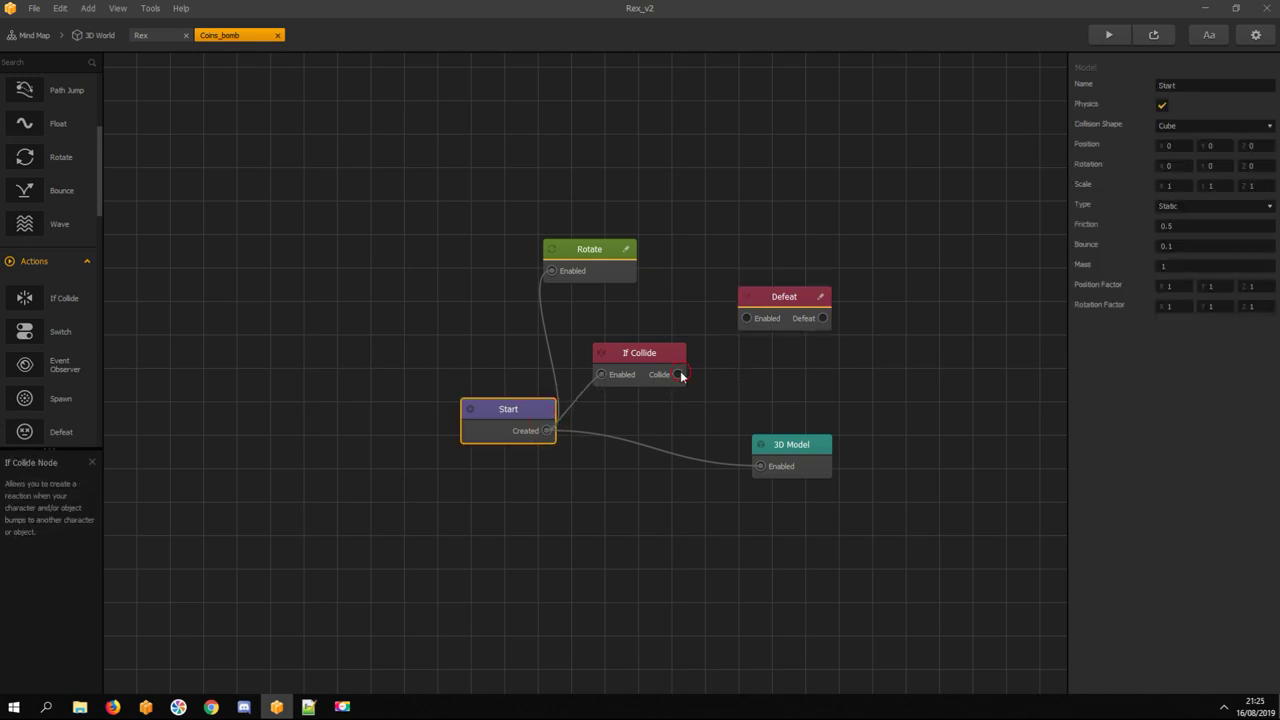
pyautogui.moveTo(679, 375); pyautogui.dragTo(745, 321)
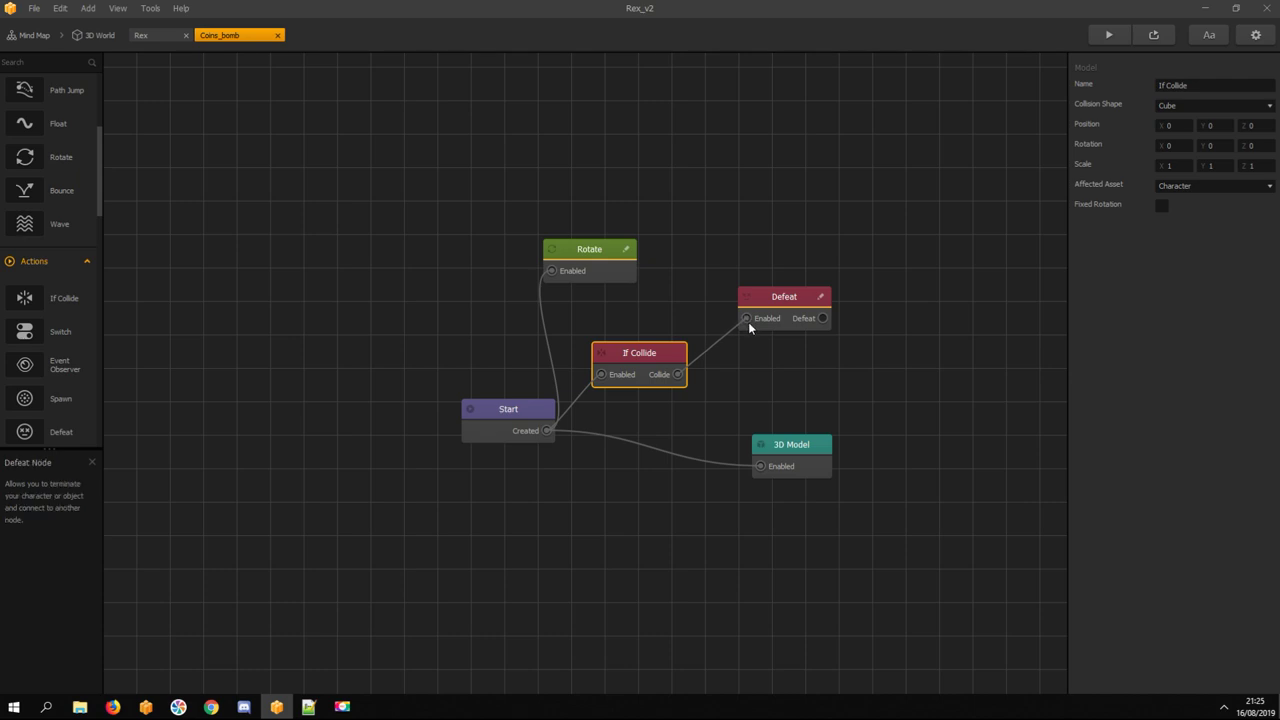
# Copy the Animation node from Deep Fly's node map into Coins_bomb's and connect Defeat's output to it
pyautogui.click(99, 35)
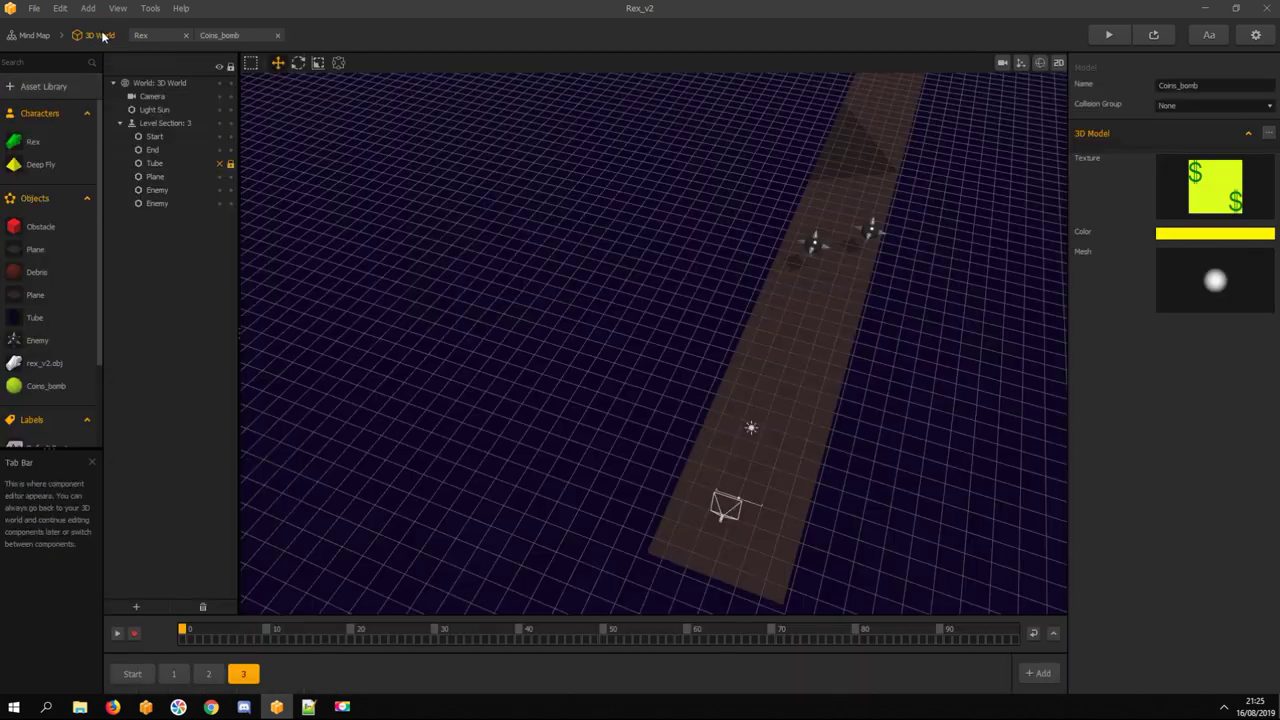
pyautogui.doubleClick(38, 166)
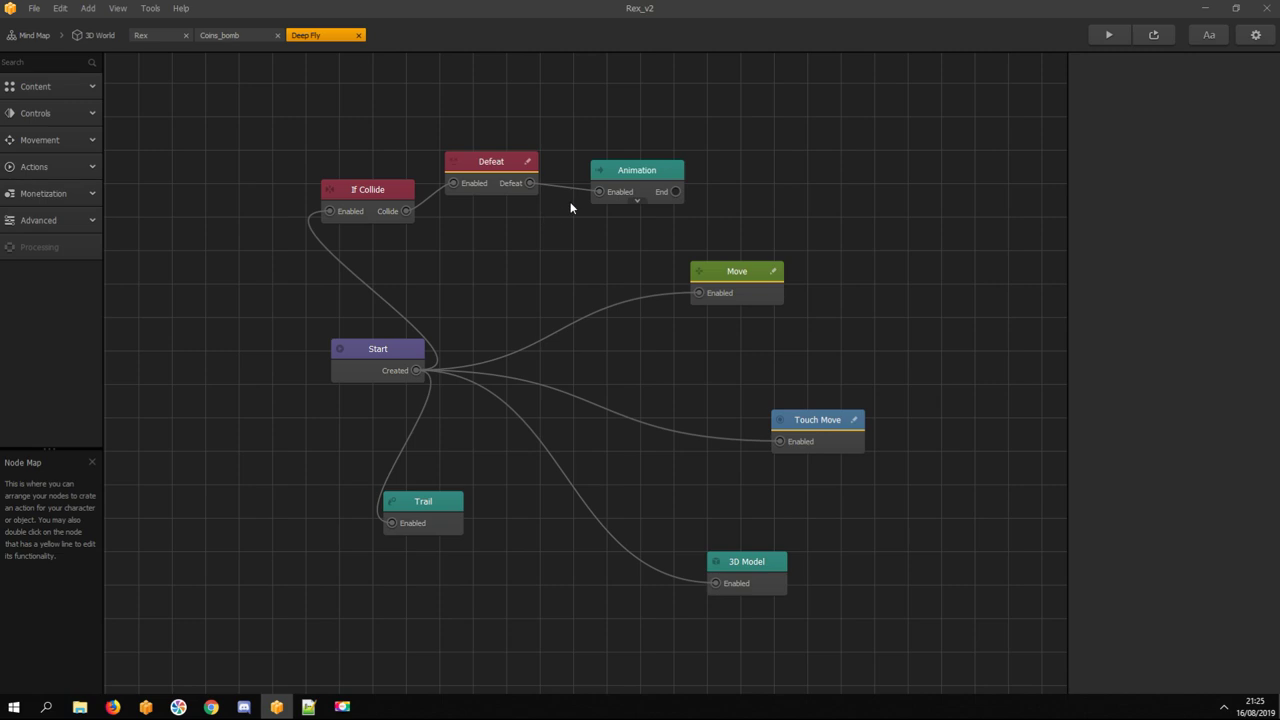
pyautogui.click(630, 170)
pyautogui.hotkey('ctrl', 'c')
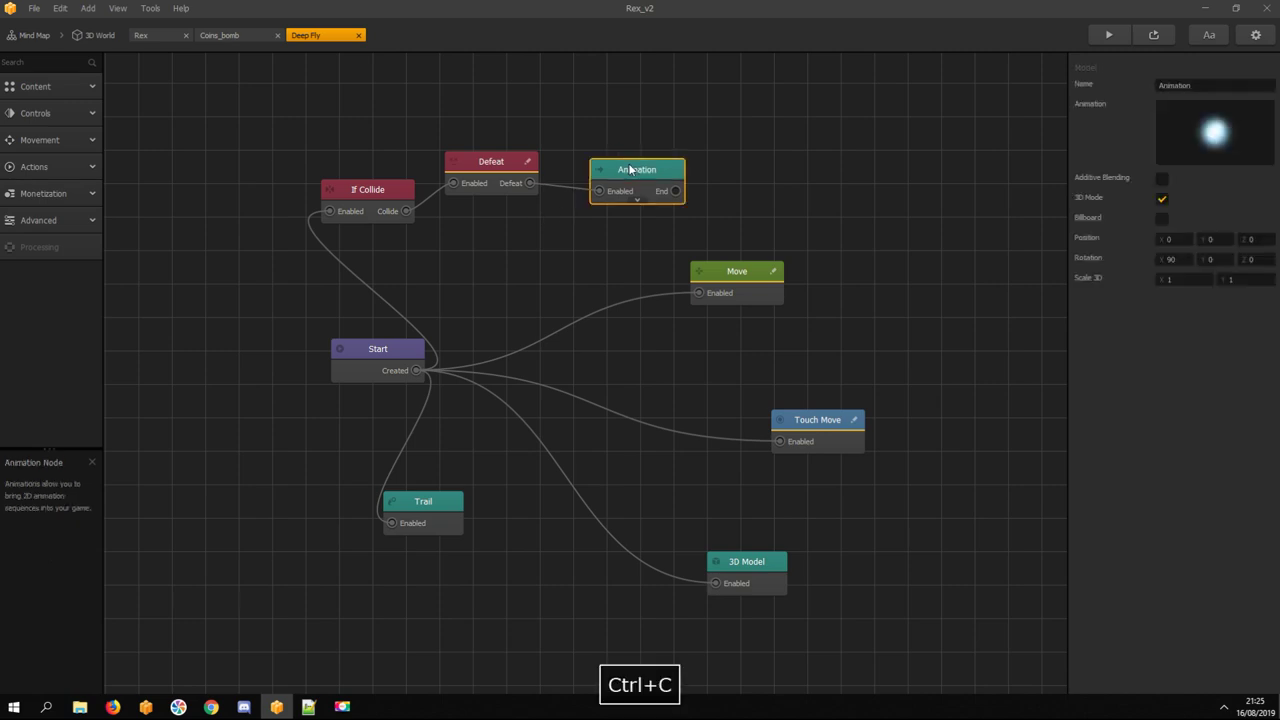
pyautogui.click(234, 36)
pyautogui.hotkey('ctrl', 'v')
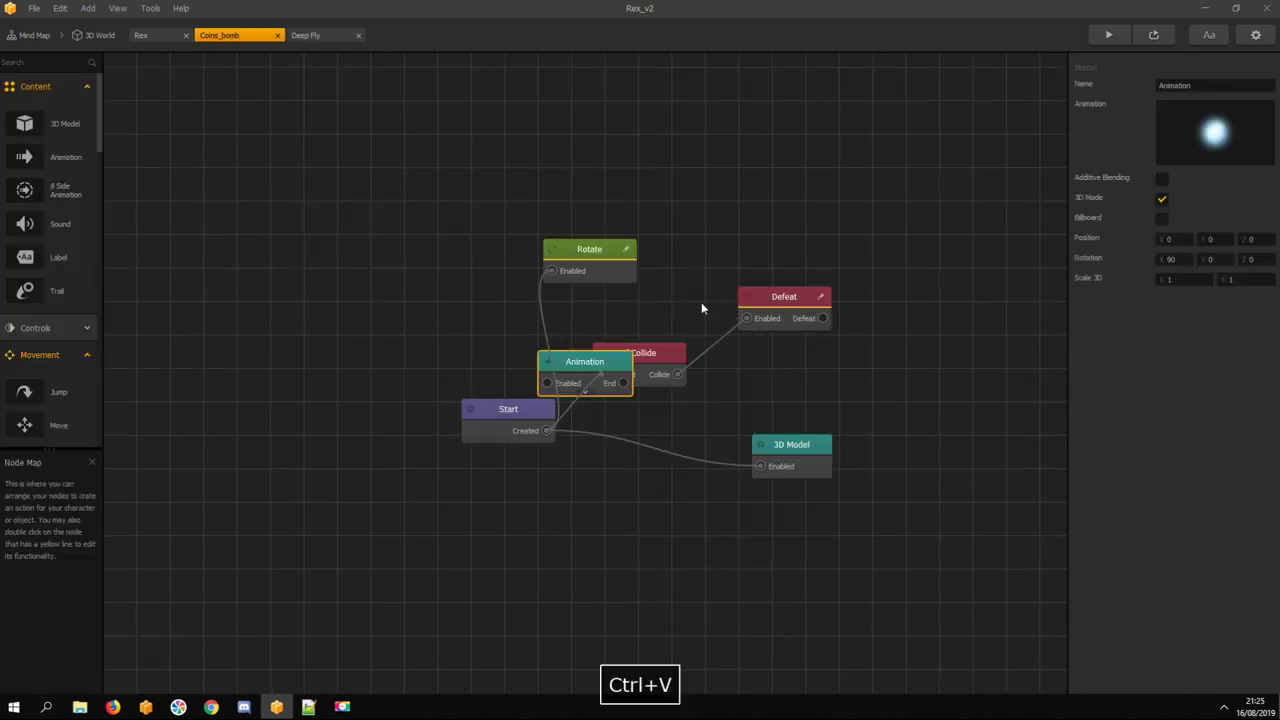
pyautogui.moveTo(588, 358); pyautogui.dragTo(920, 252)
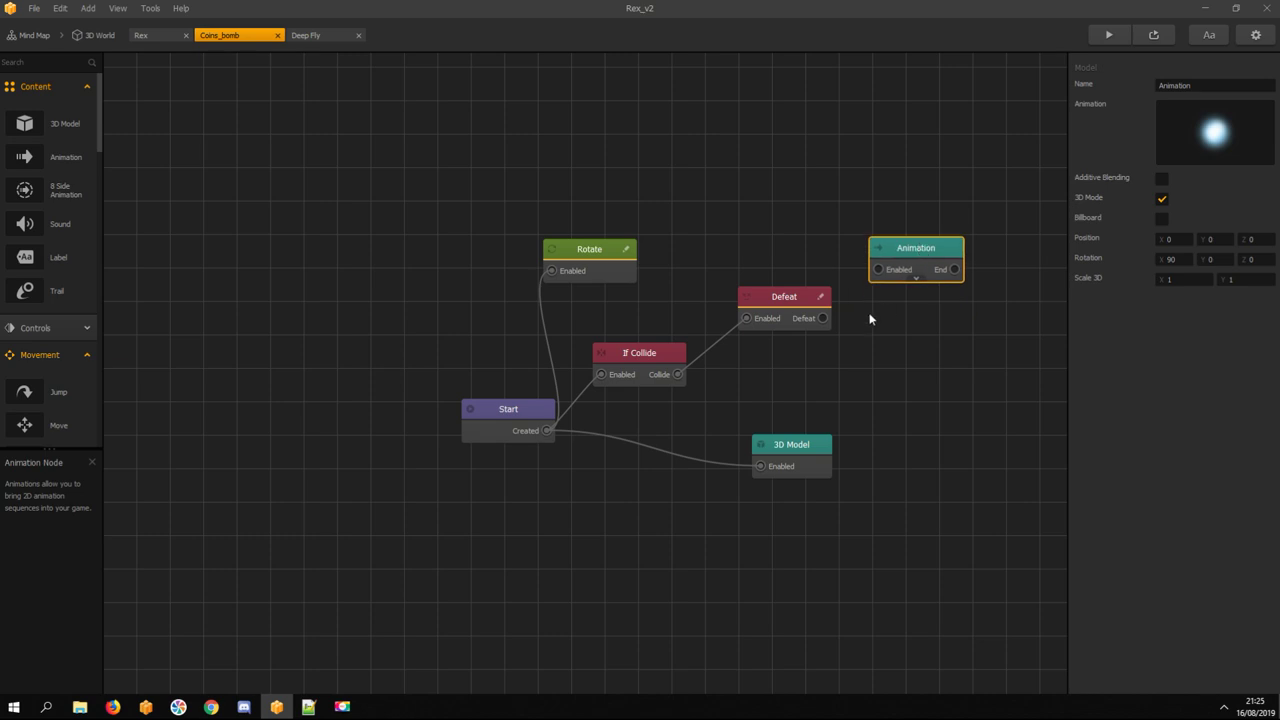
pyautogui.moveTo(823, 318); pyautogui.dragTo(854, 283)
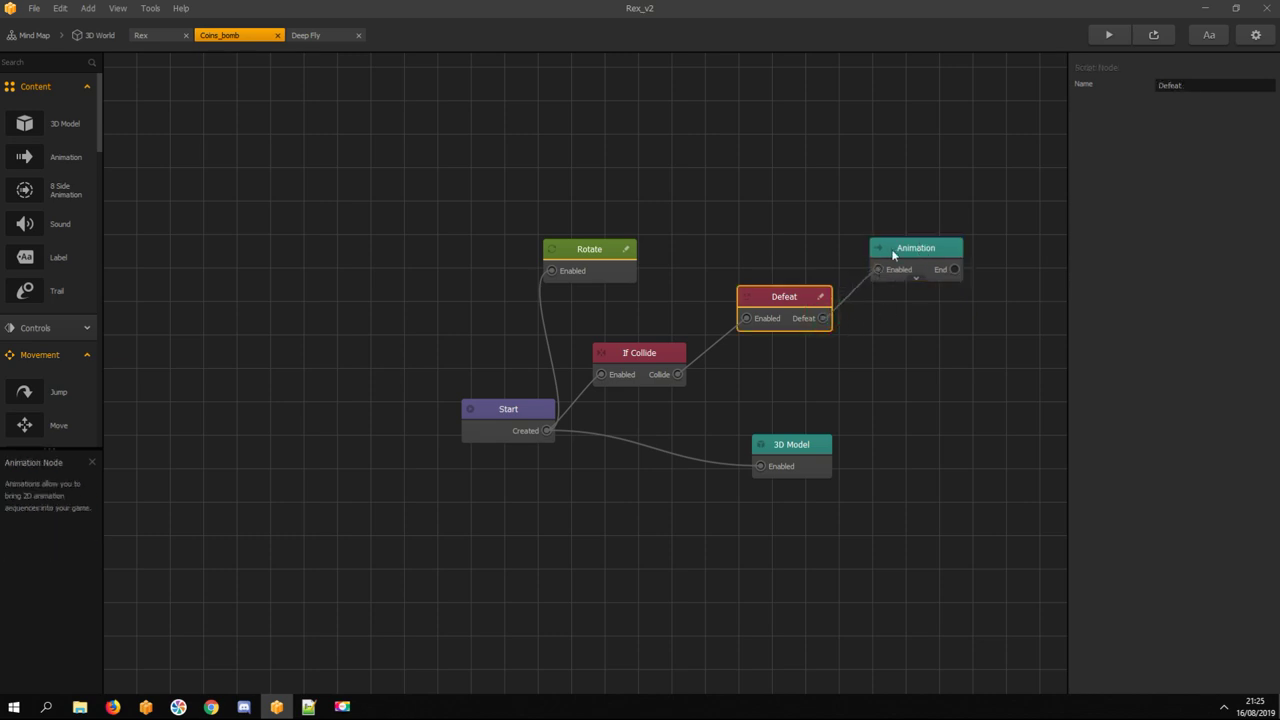
pyautogui.click(891, 248)
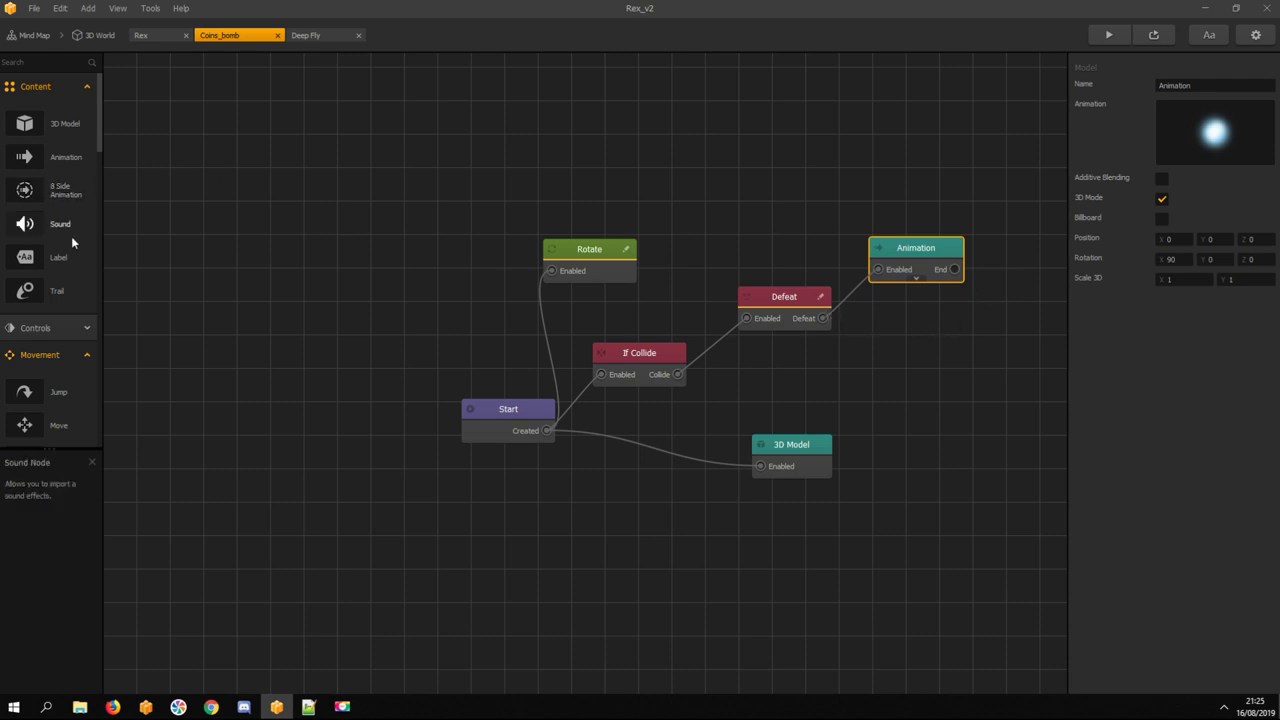
# Add a Global Counter node to Coins_bomb's node map and connect If Collide's Collide output to it
pyautogui.scroll(-3, 72, 262)
pyautogui.scroll(-15, 73, 265)
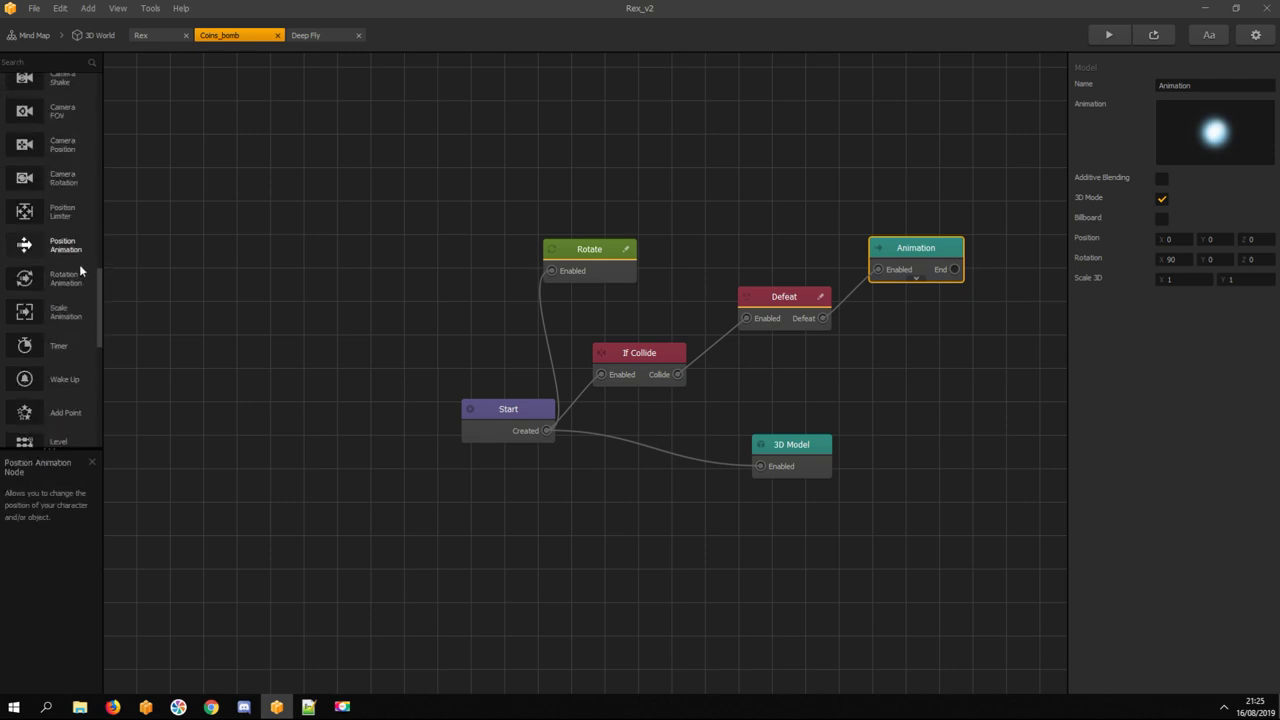
pyautogui.scroll(-3, 78, 263)
pyautogui.click(57, 409)
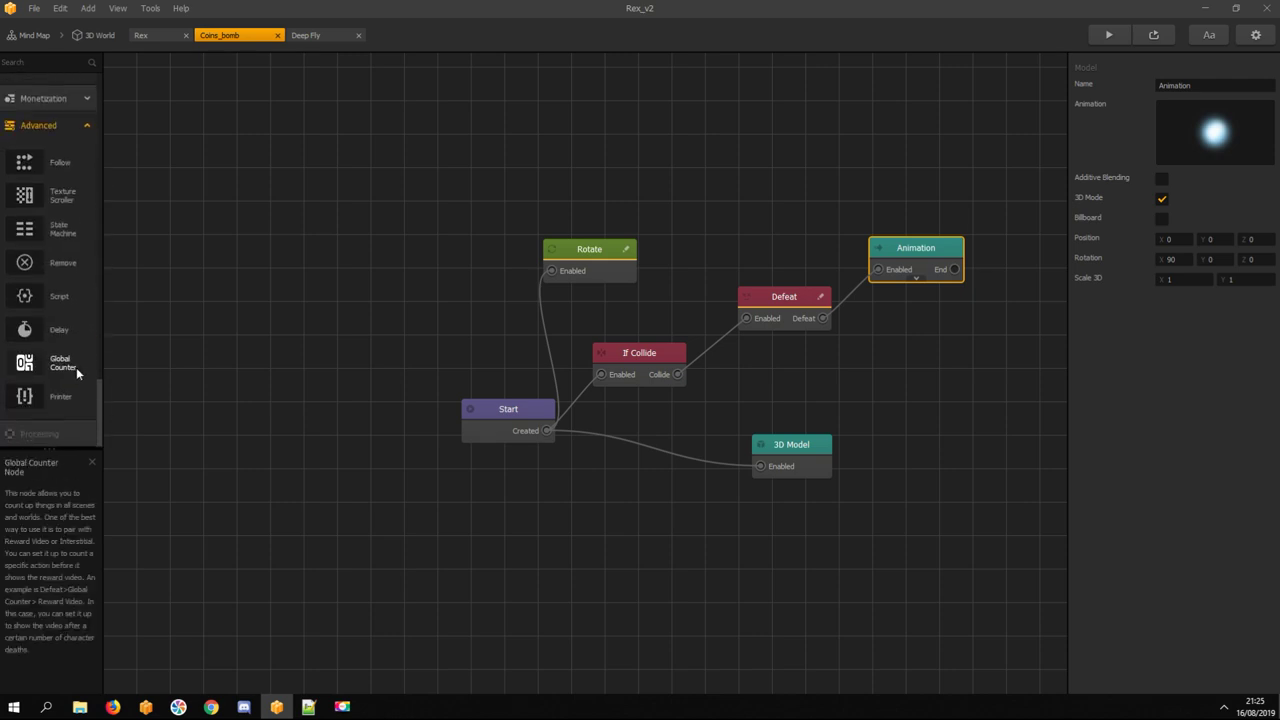
pyautogui.moveTo(62, 368); pyautogui.dragTo(768, 368)
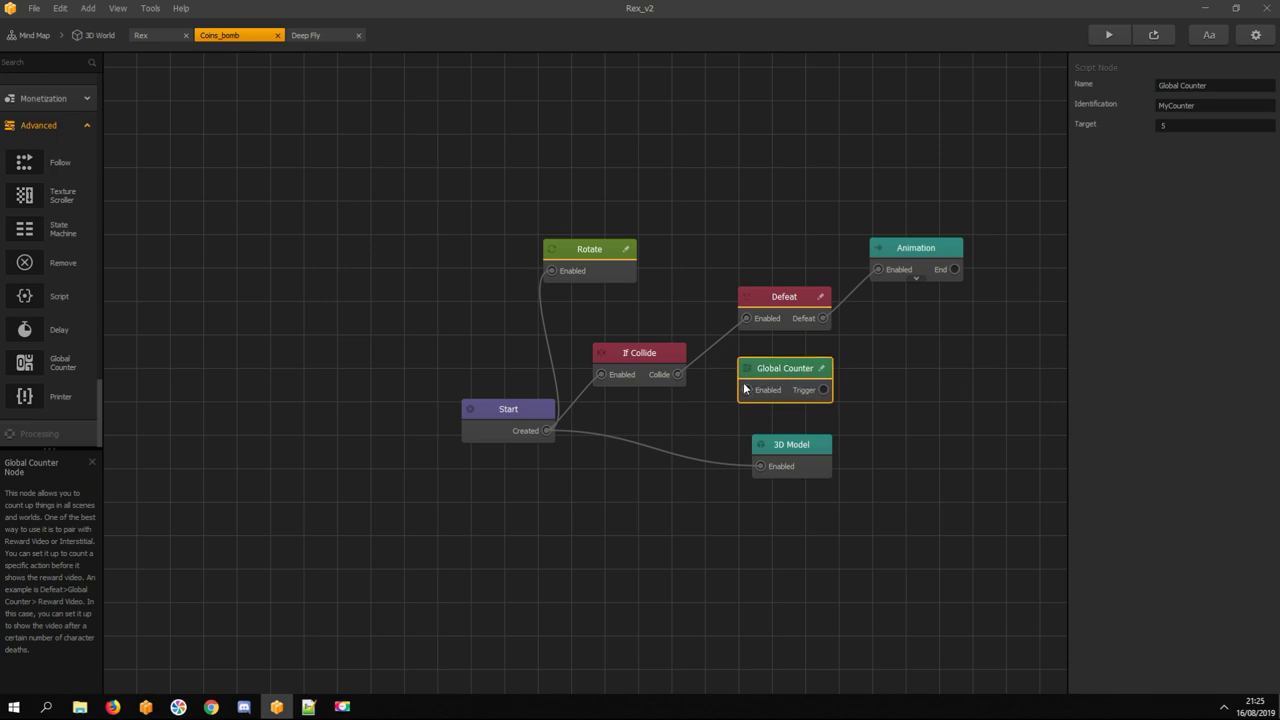
pyautogui.moveTo(678, 376); pyautogui.dragTo(746, 389)
pyautogui.click(756, 369)
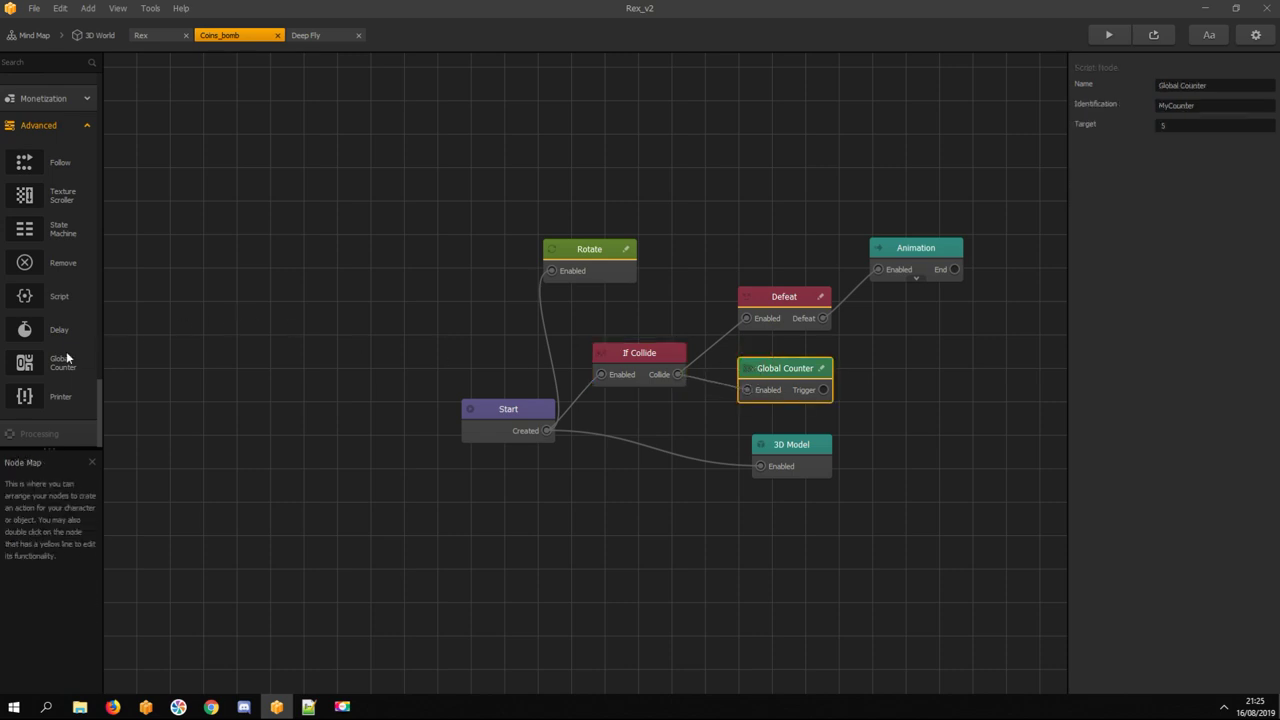
# Add a Send node with the event name level and connect Global Counter's Trigger output to it
pyautogui.scroll(5, 66, 354)
pyautogui.moveTo(55, 255); pyautogui.dragTo(912, 350)
pyautogui.moveTo(1234, 105); pyautogui.dragTo(953, 112)
pyautogui.press('BackSpace')
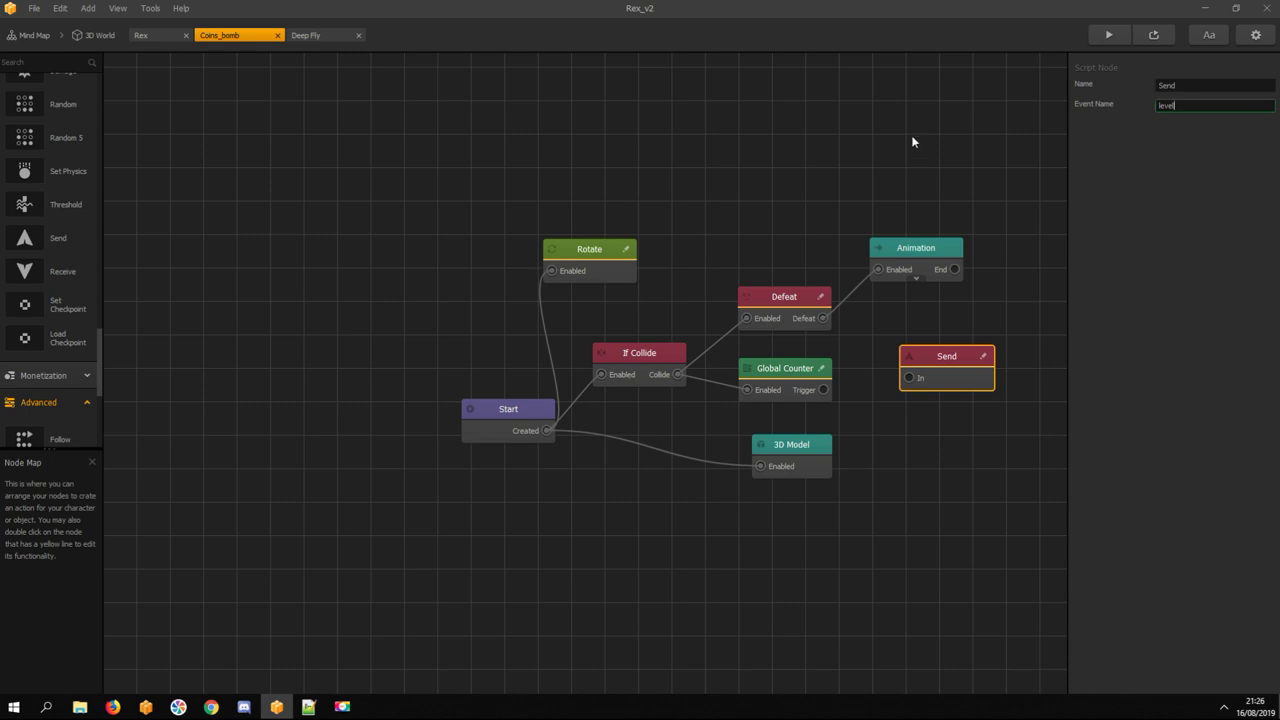
pyautogui.moveTo(823, 390); pyautogui.dragTo(909, 381)
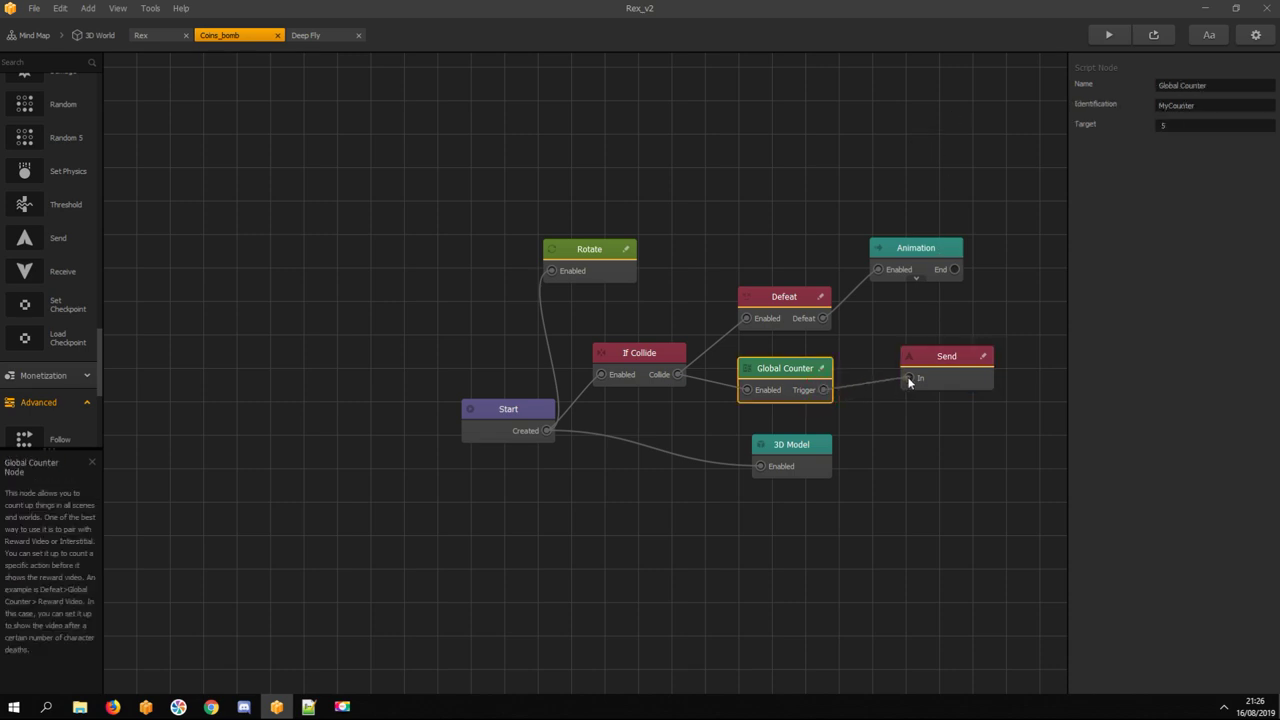
pyautogui.click(932, 358)
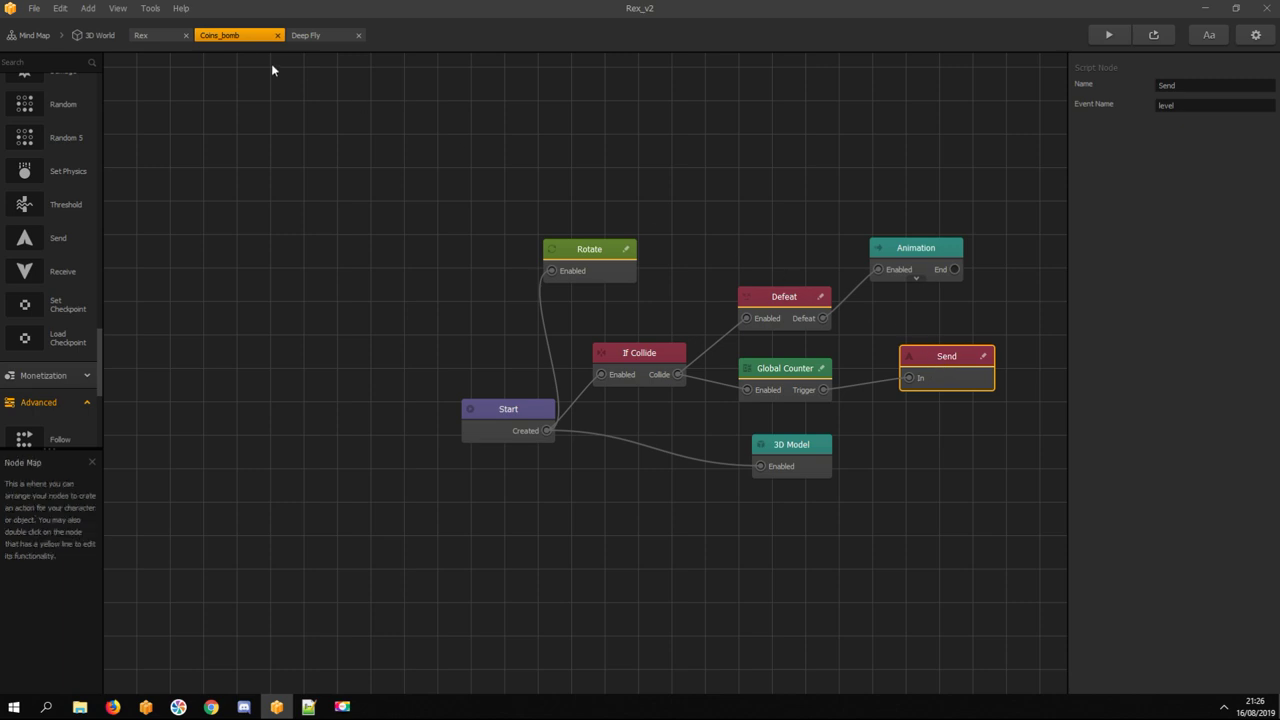
# Return to the 3D World and add the Coin smart asset from the Asset Library to the project's objects
pyautogui.click(100, 35)
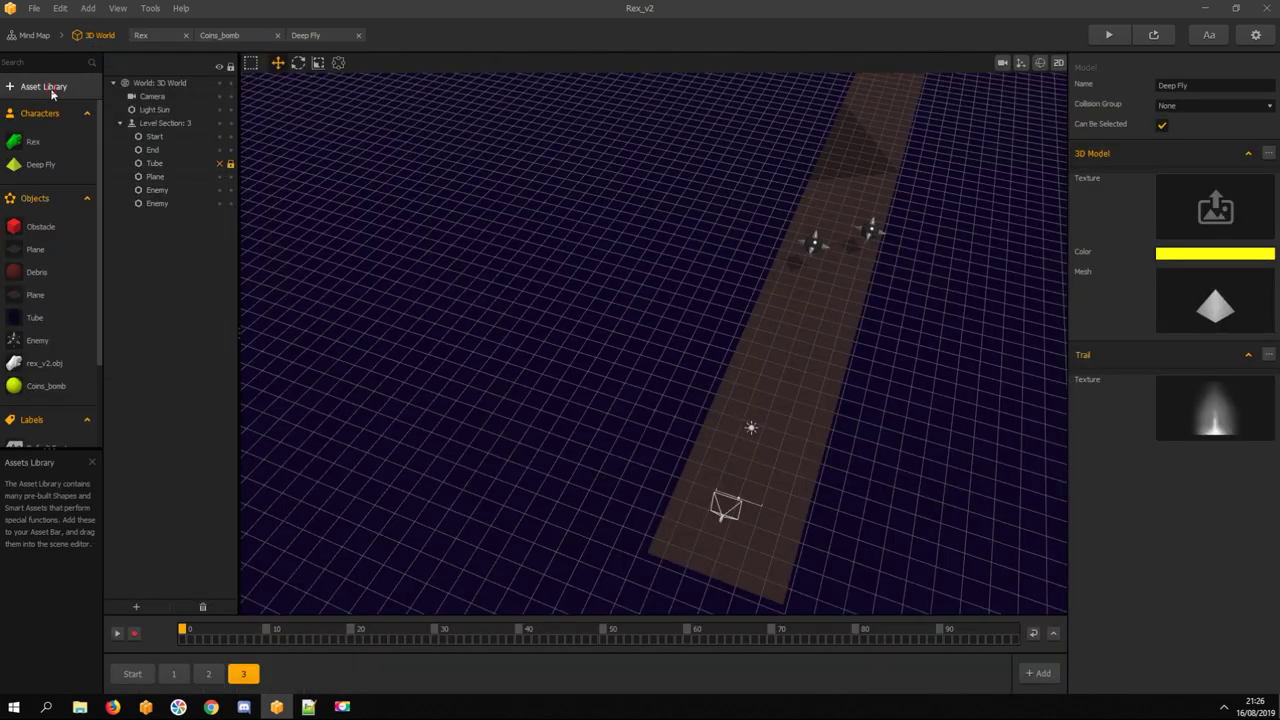
pyautogui.click(52, 90)
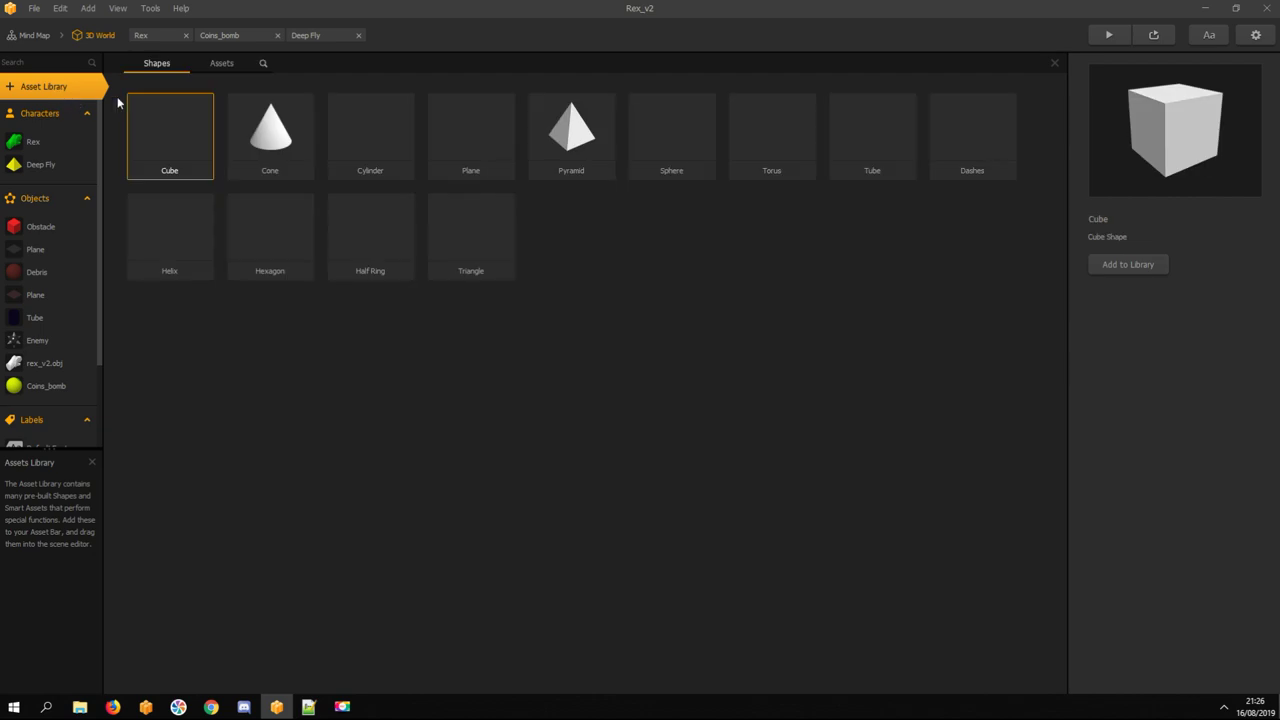
pyautogui.click(217, 64)
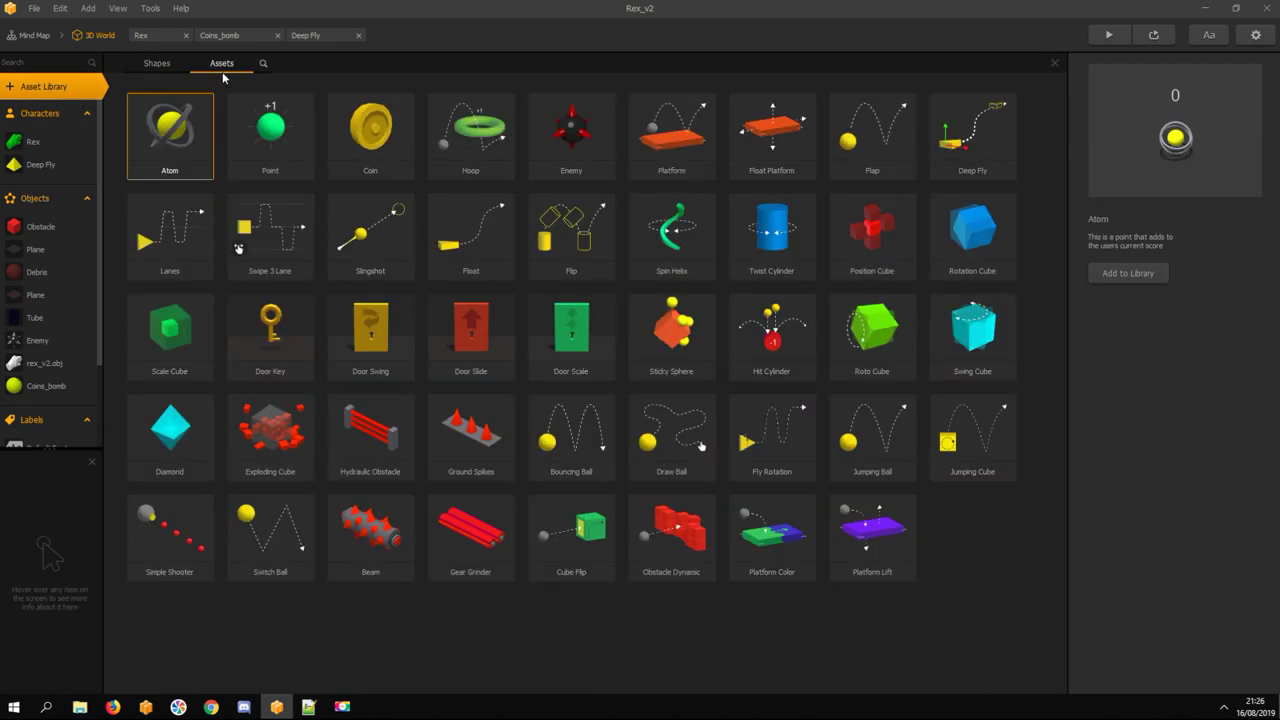
pyautogui.click(377, 138)
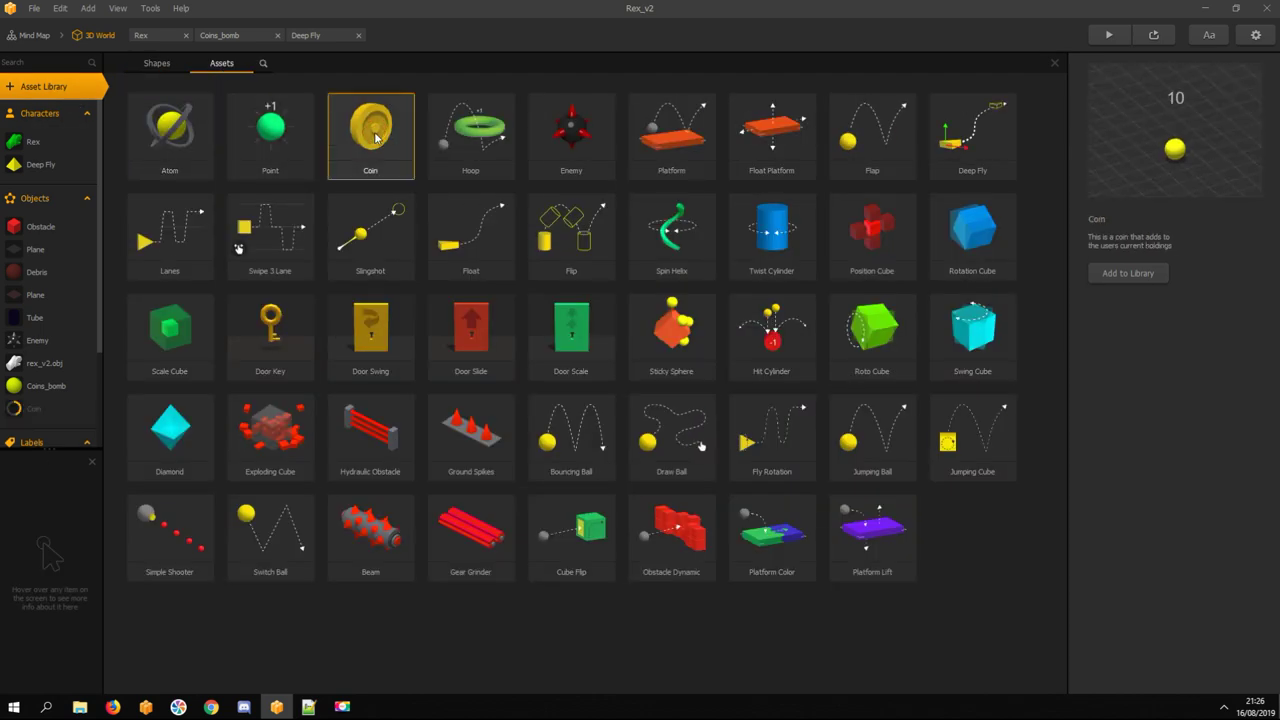
pyautogui.click(44, 87)
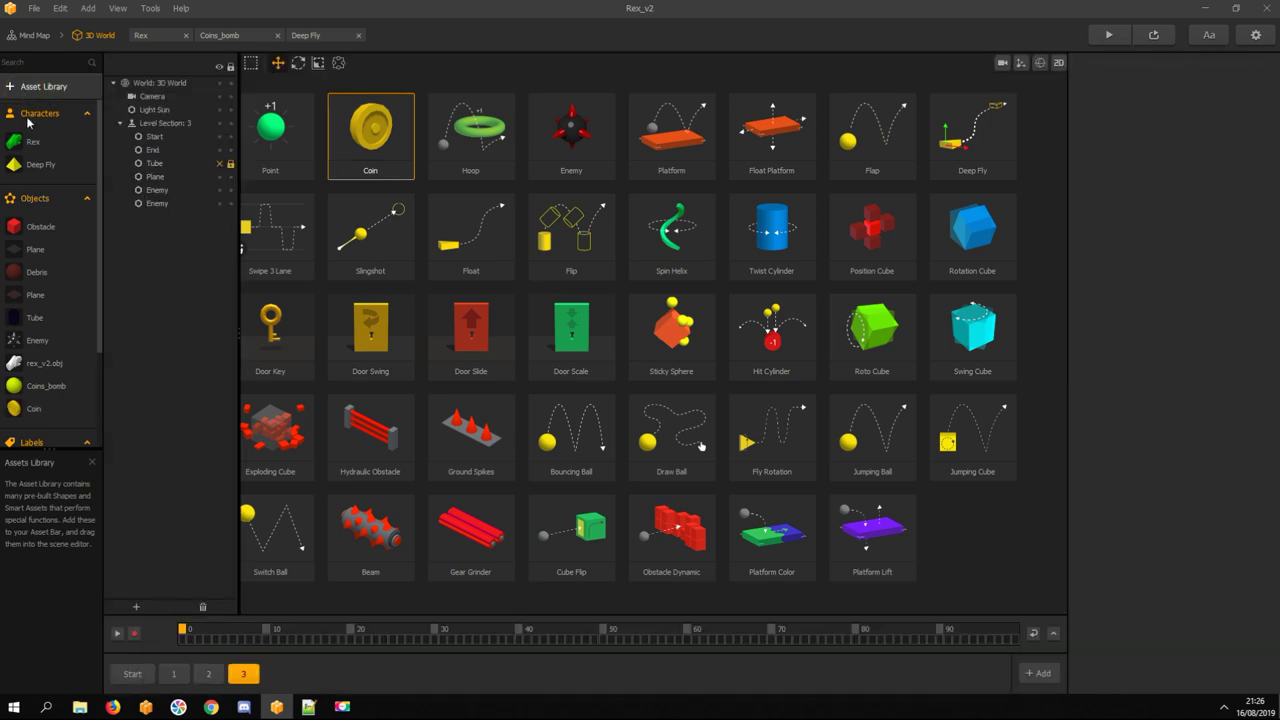
# In Coin's node map, delete the Remove and If Collide nodes and connect Start's Created output to Add Point
pyautogui.doubleClick(33, 408)
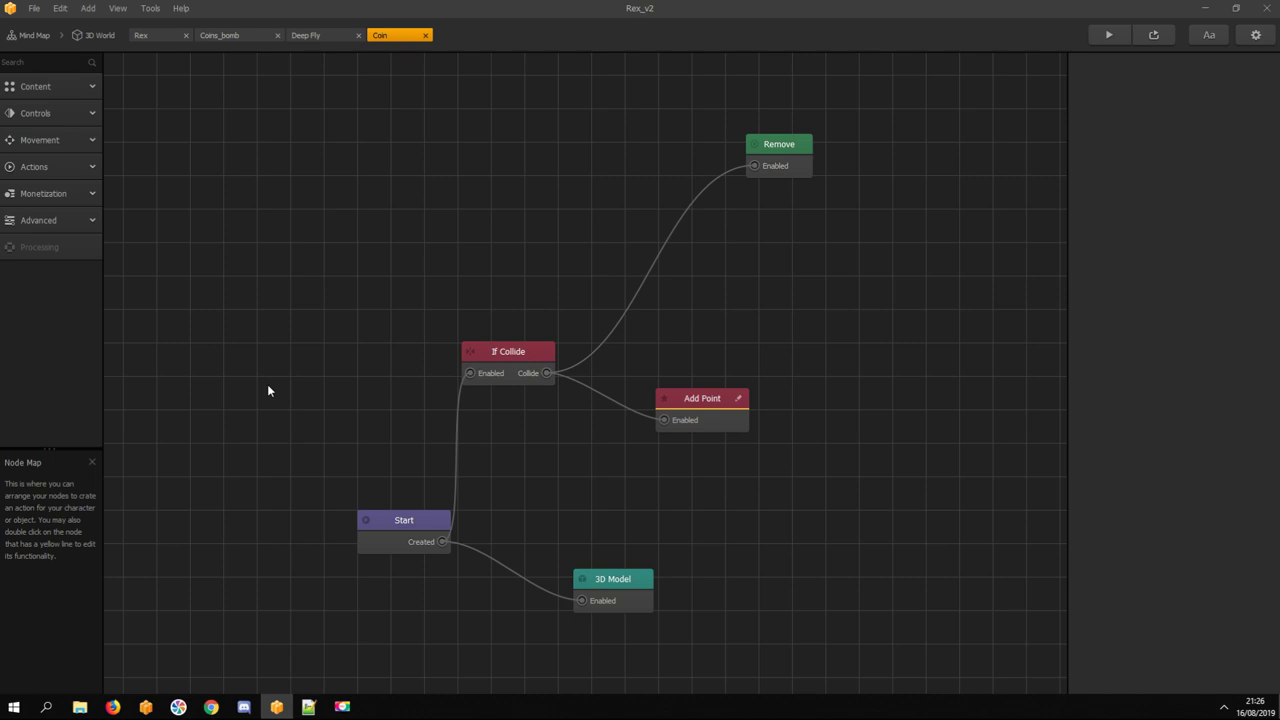
pyautogui.moveTo(759, 143); pyautogui.dragTo(764, 147)
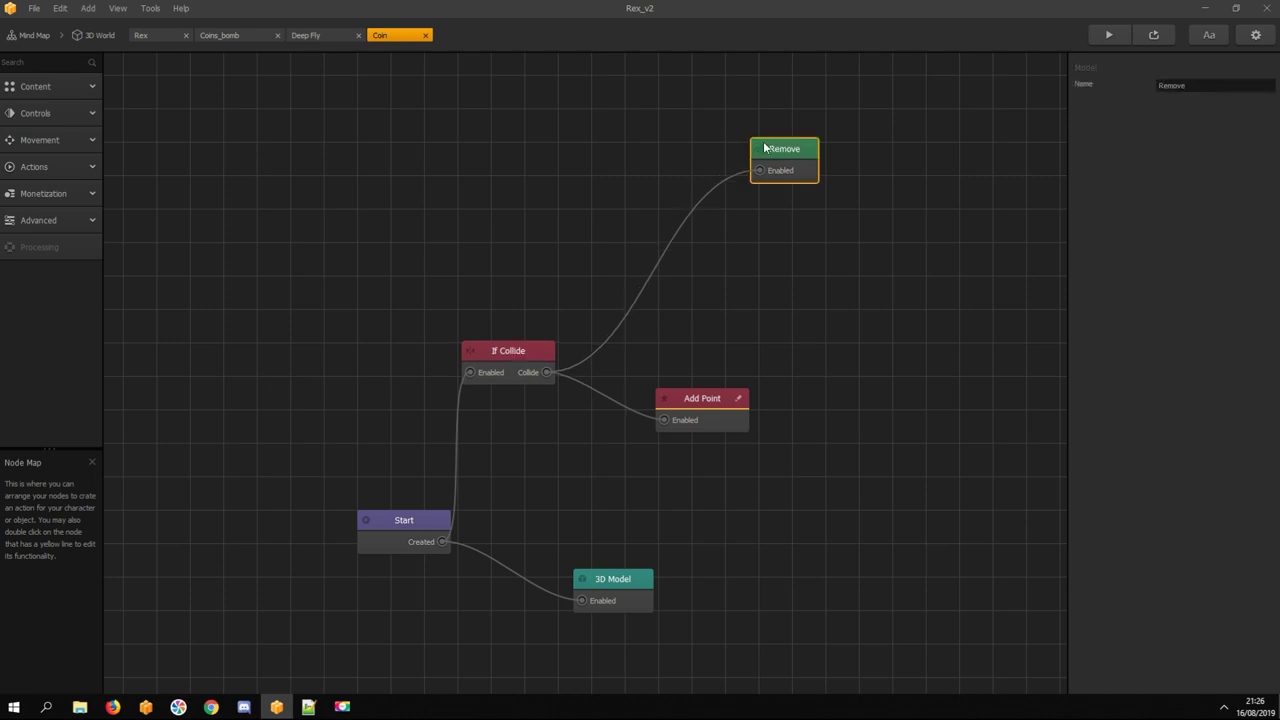
pyautogui.press('Delete')
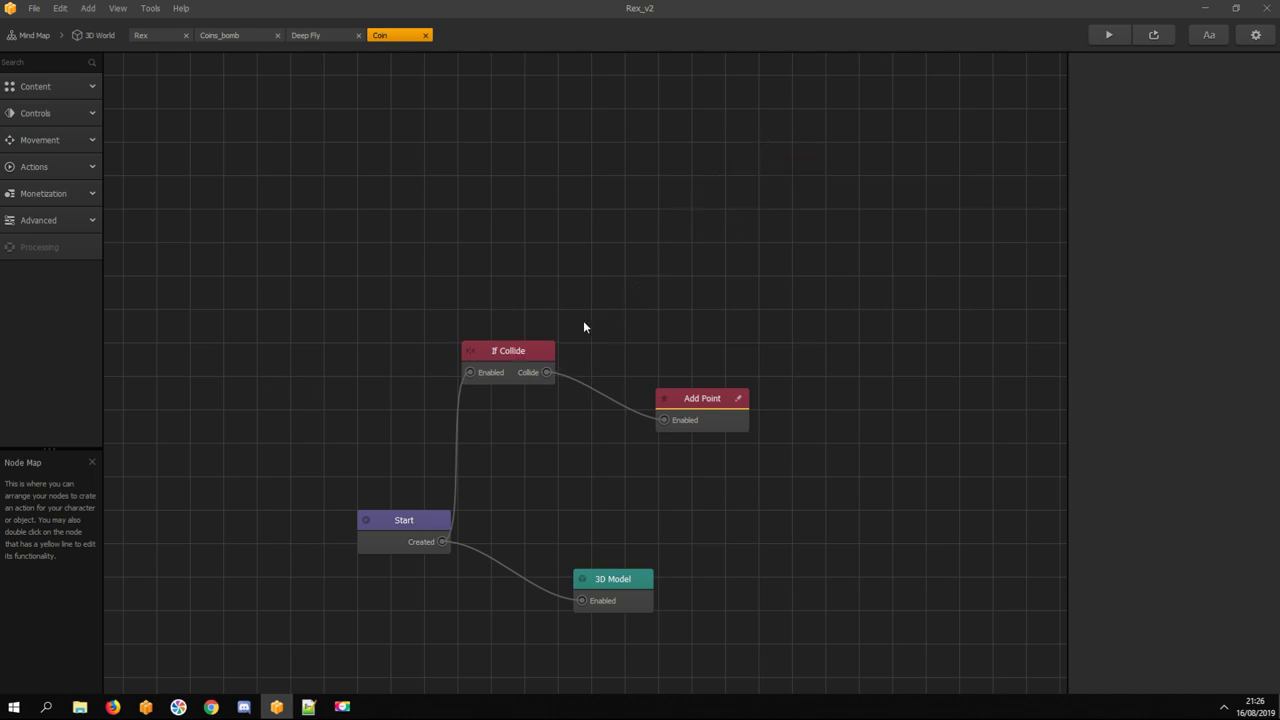
pyautogui.click(526, 351)
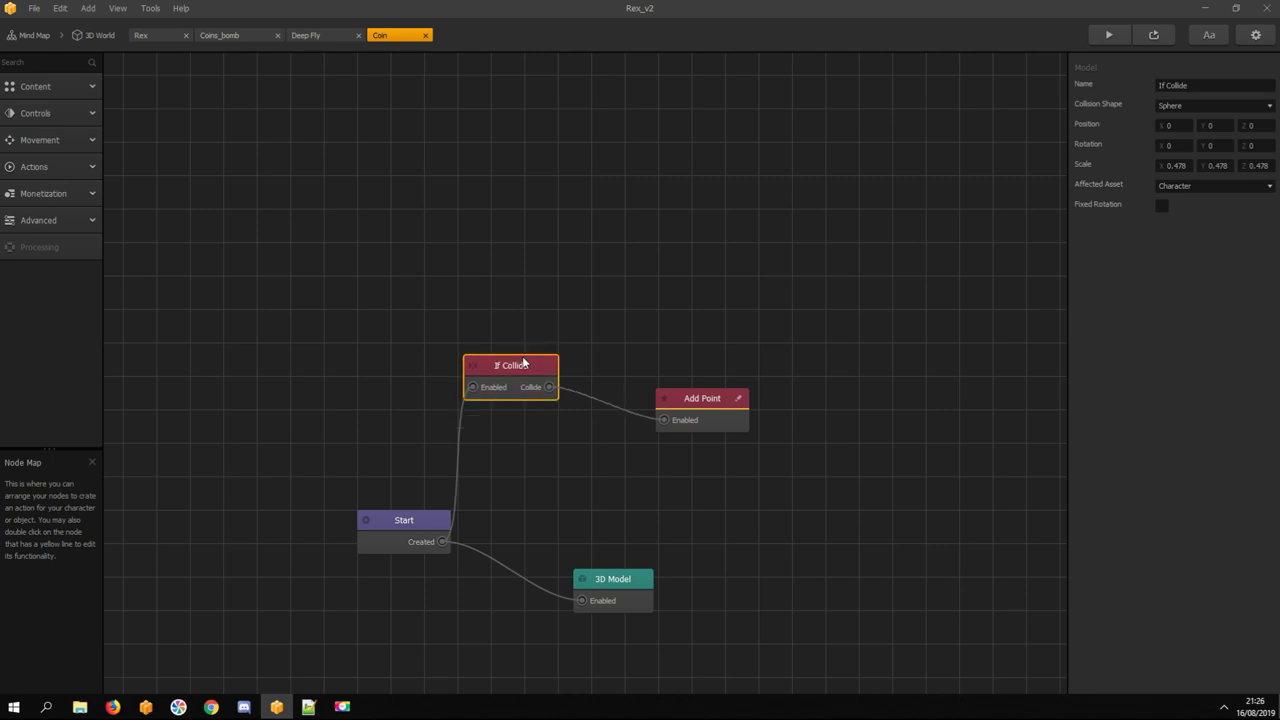
pyautogui.press('Delete')
pyautogui.moveTo(443, 542); pyautogui.dragTo(664, 420)
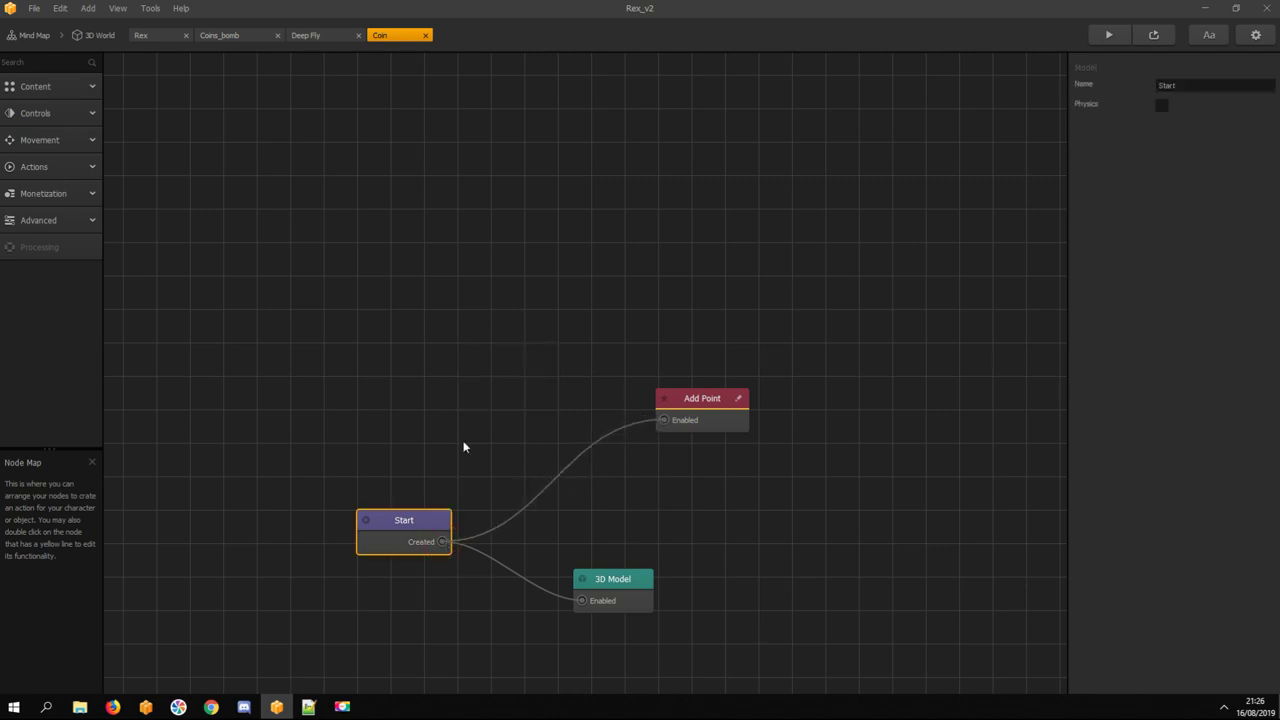
# Add a Delay node to Coin's node map and set its delay to 3
pyautogui.click(49, 221)
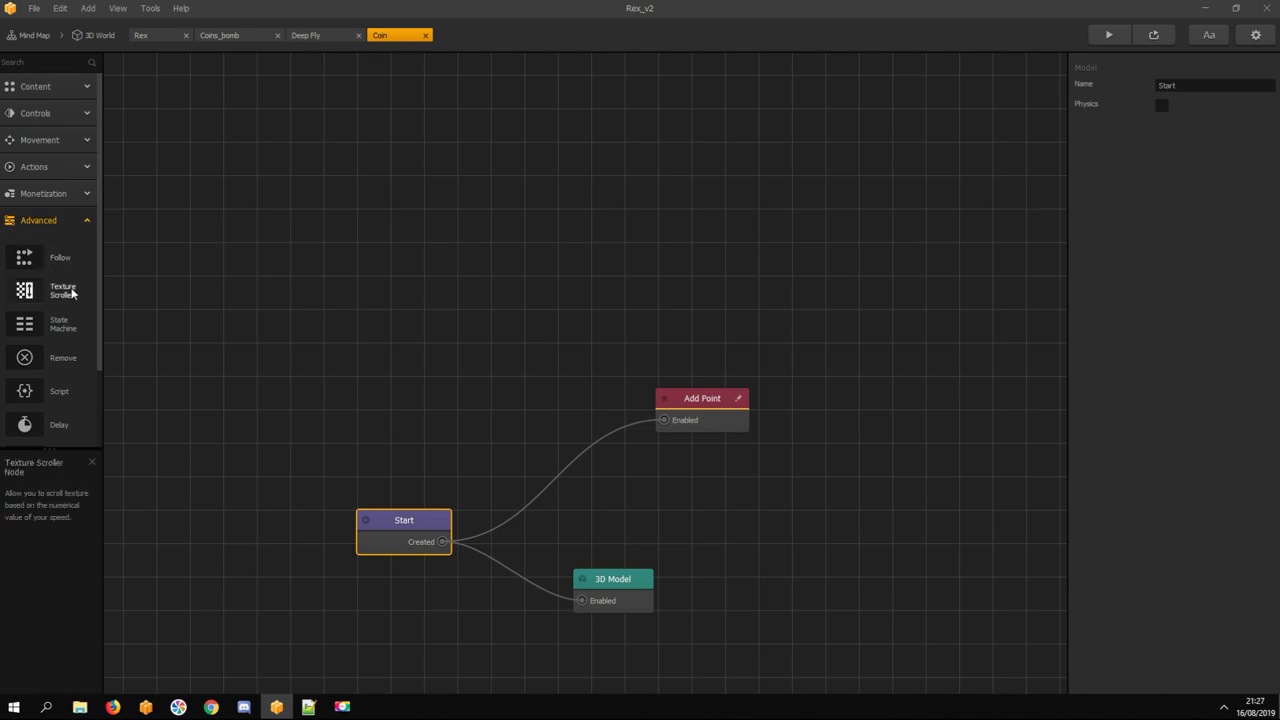
pyautogui.moveTo(56, 420); pyautogui.dragTo(524, 446)
pyautogui.click(1075, 106)
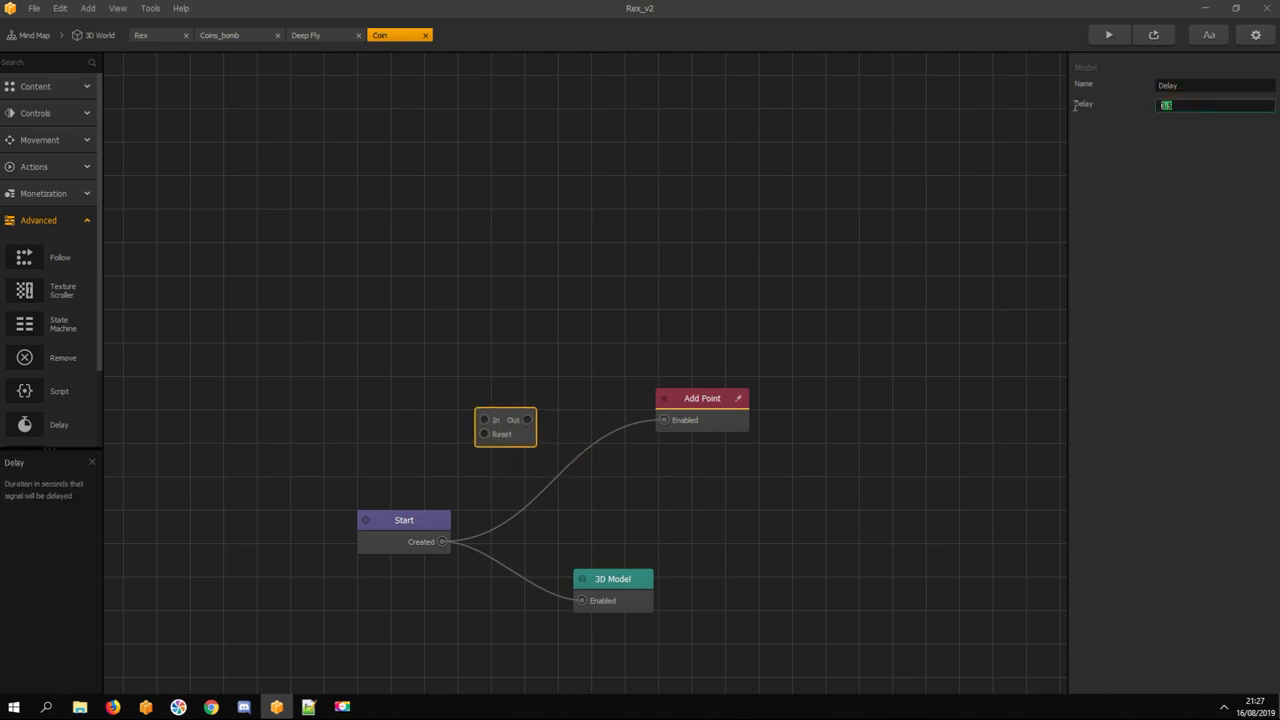
pyautogui.write('3')
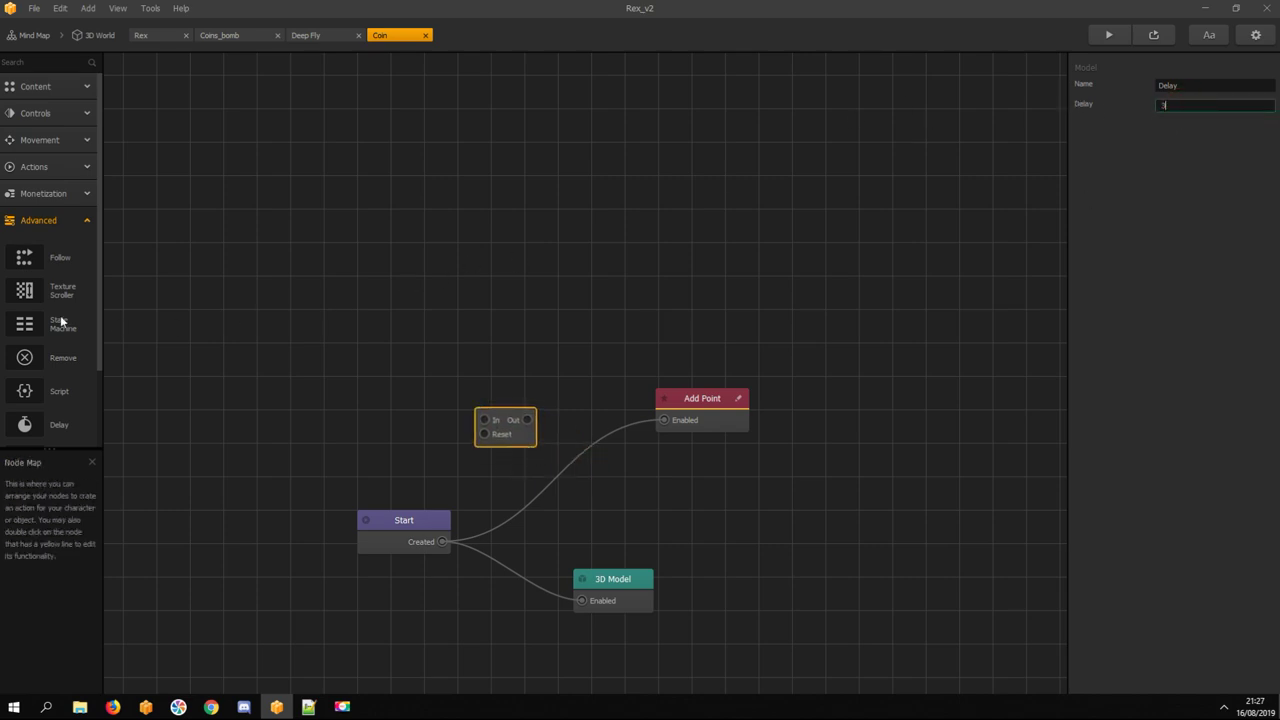
# Add a Remove node to Coin's node map and link Start's Created output through Delay to Remove's Enabled input
pyautogui.moveTo(57, 358); pyautogui.dragTo(603, 328)
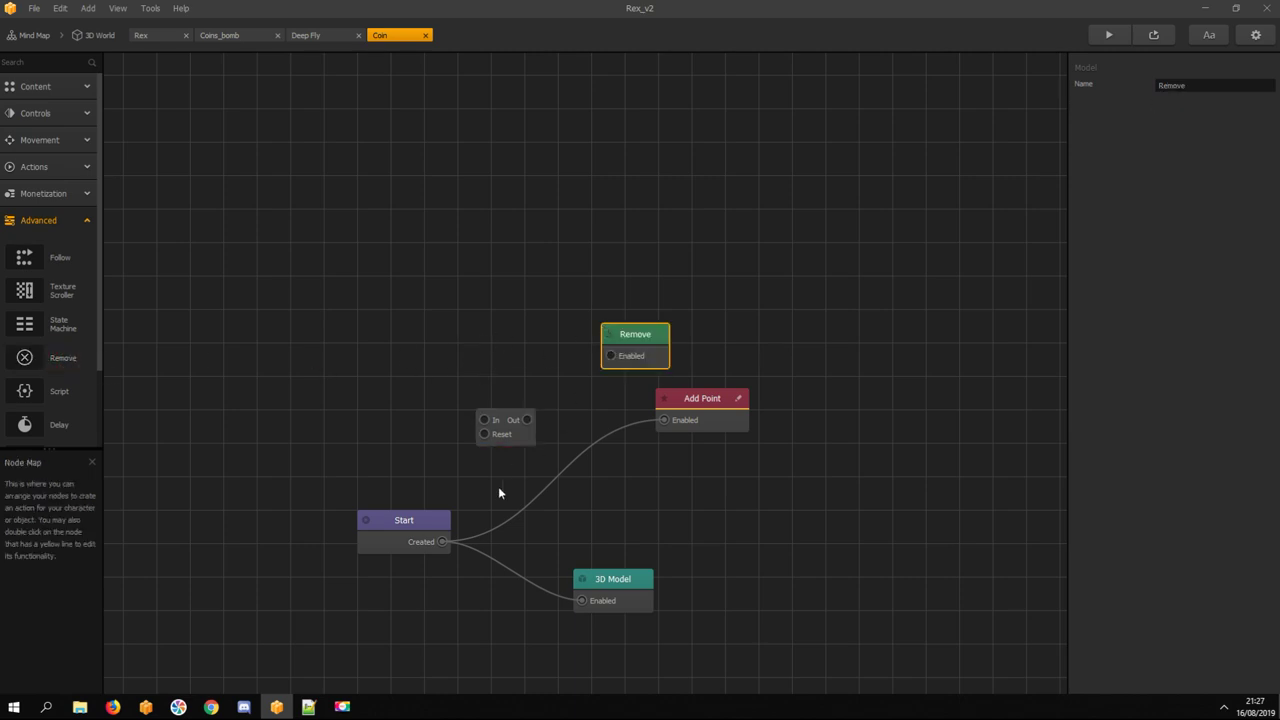
pyautogui.moveTo(443, 541); pyautogui.dragTo(609, 360)
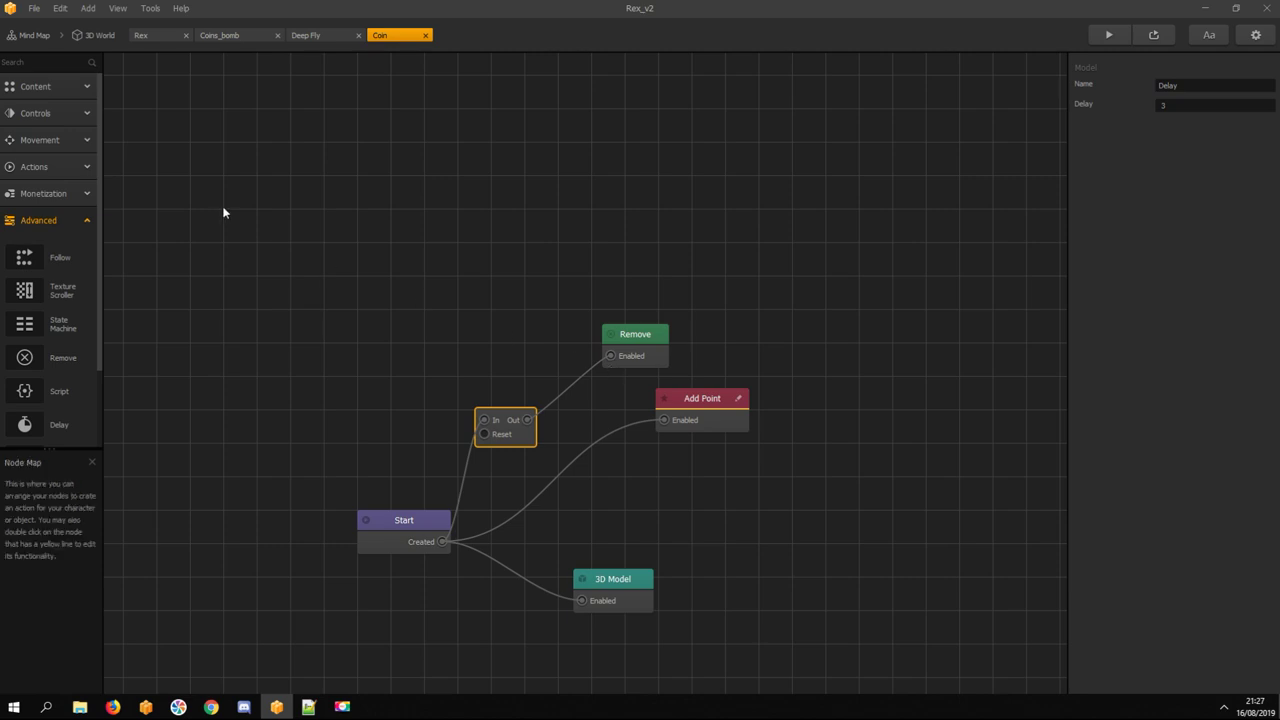
# Return to the 3D World and duplicate the Obstacle object in the project's objects
pyautogui.click(93, 37)
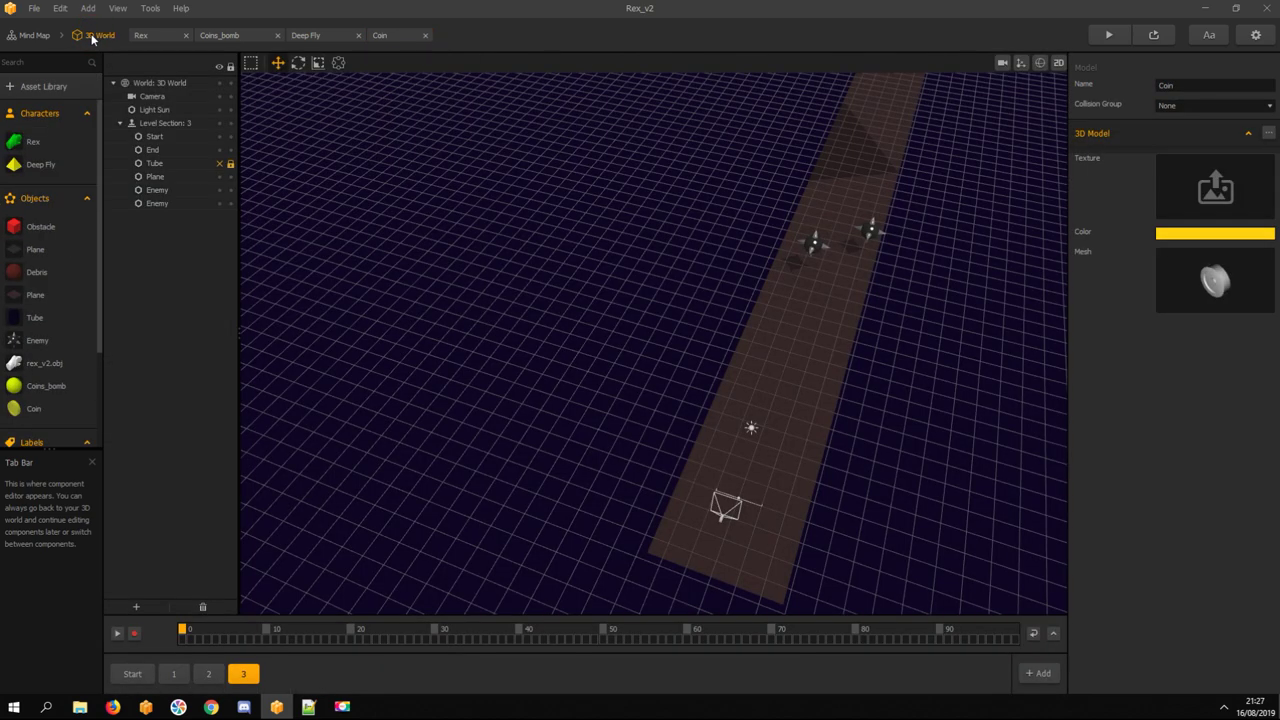
pyautogui.click(35, 225)
pyautogui.hotkey('ctrl', 'd')
pyautogui.scroll(-2, 29, 297)
pyautogui.click(46, 360)
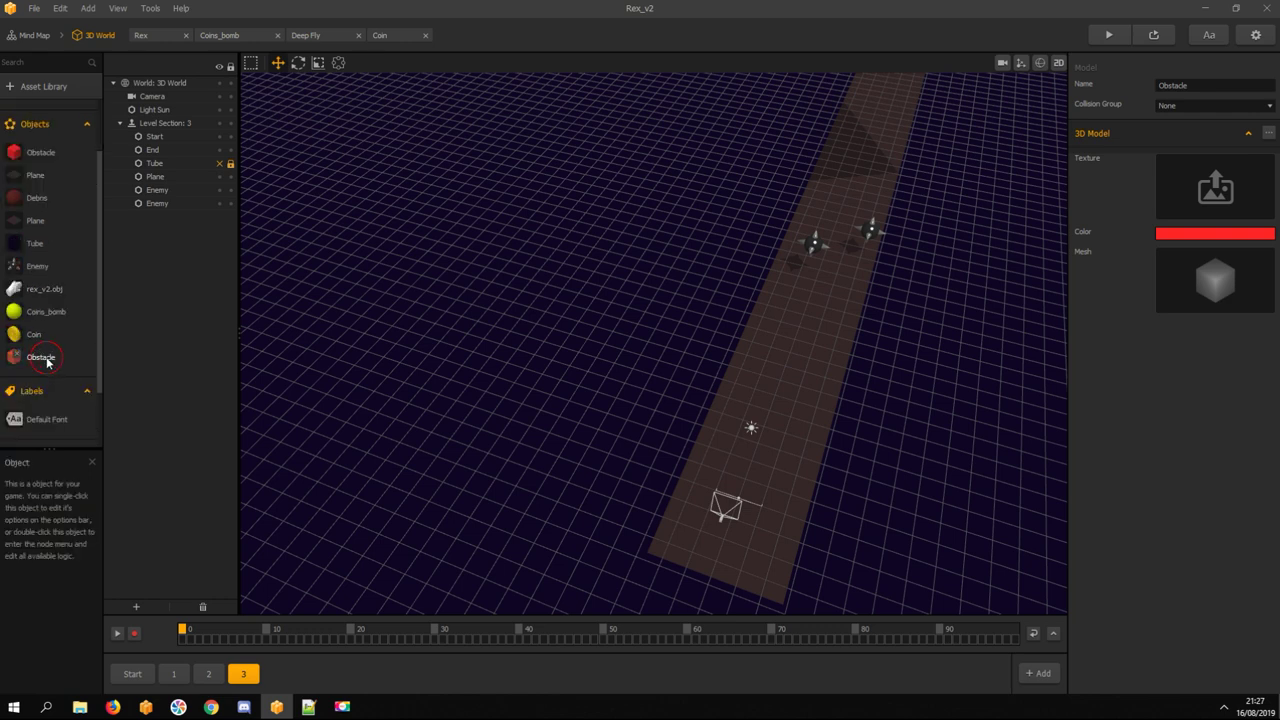
# Rename the duplicated Obstacle to finish and remove its mesh
pyautogui.click(1200, 85)
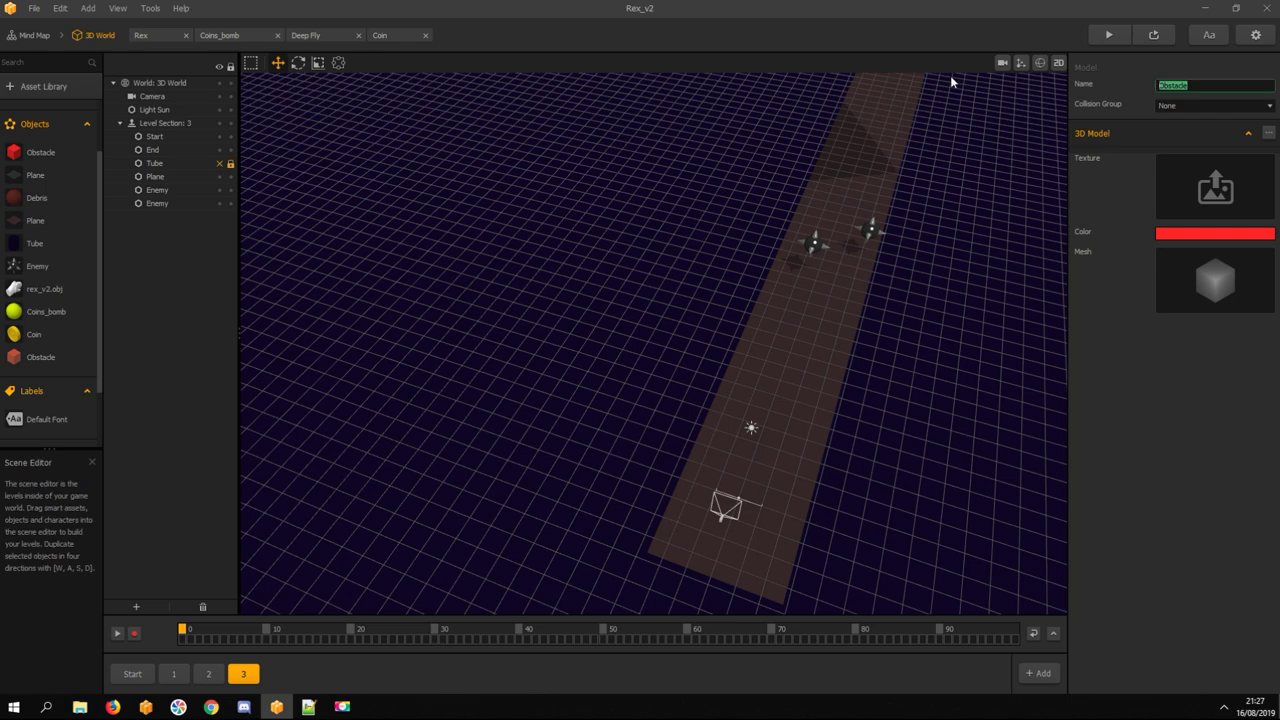
pyautogui.write('finish')
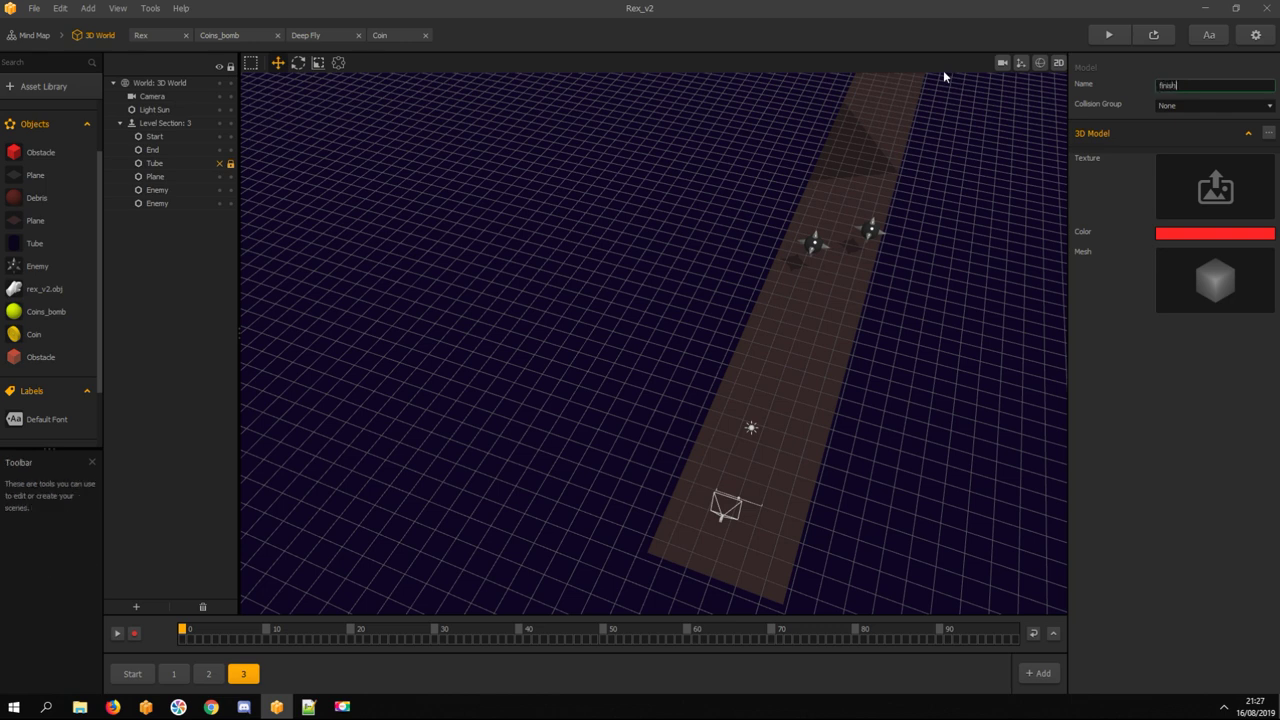
pyautogui.click(1133, 262)
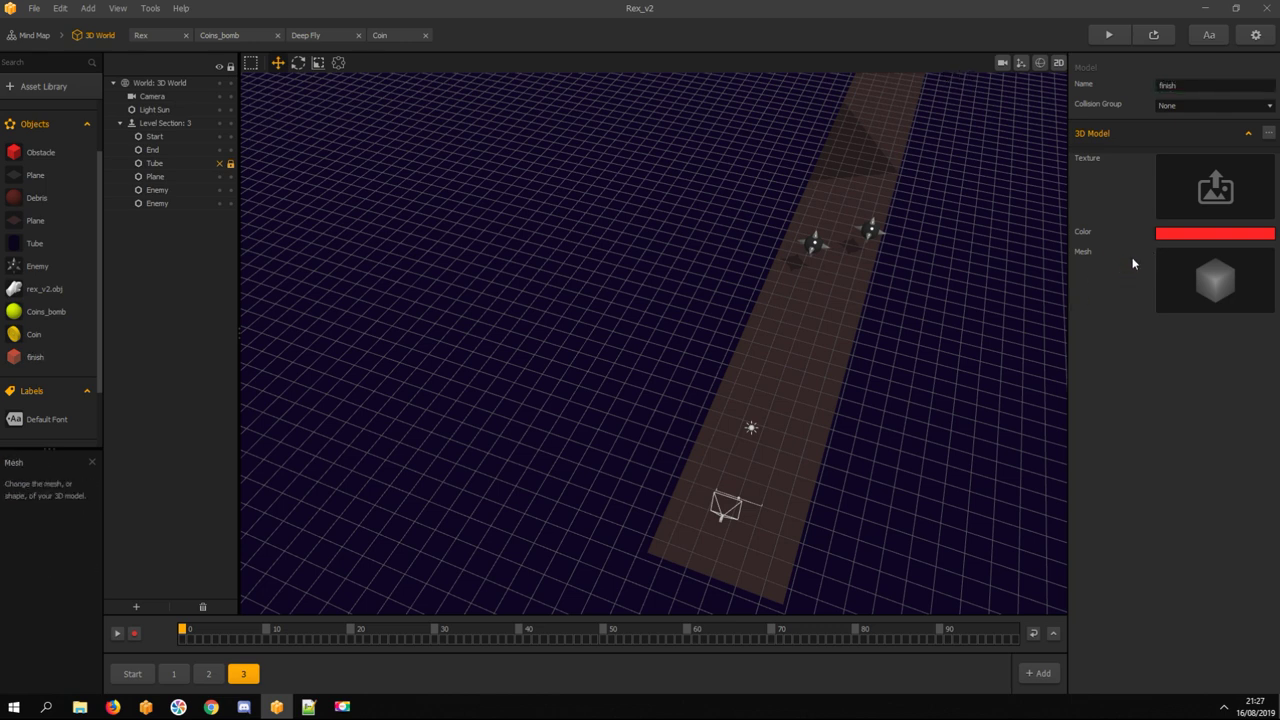
pyautogui.moveTo(1188, 279)
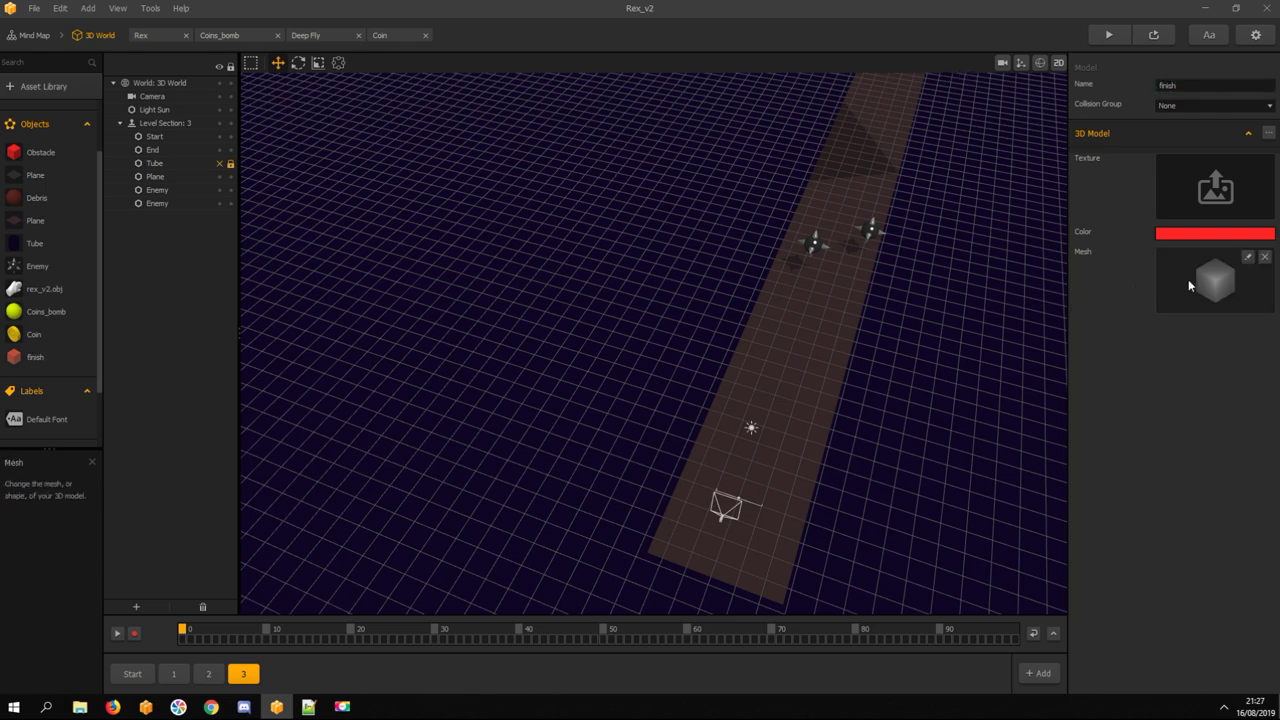
pyautogui.click(1265, 258)
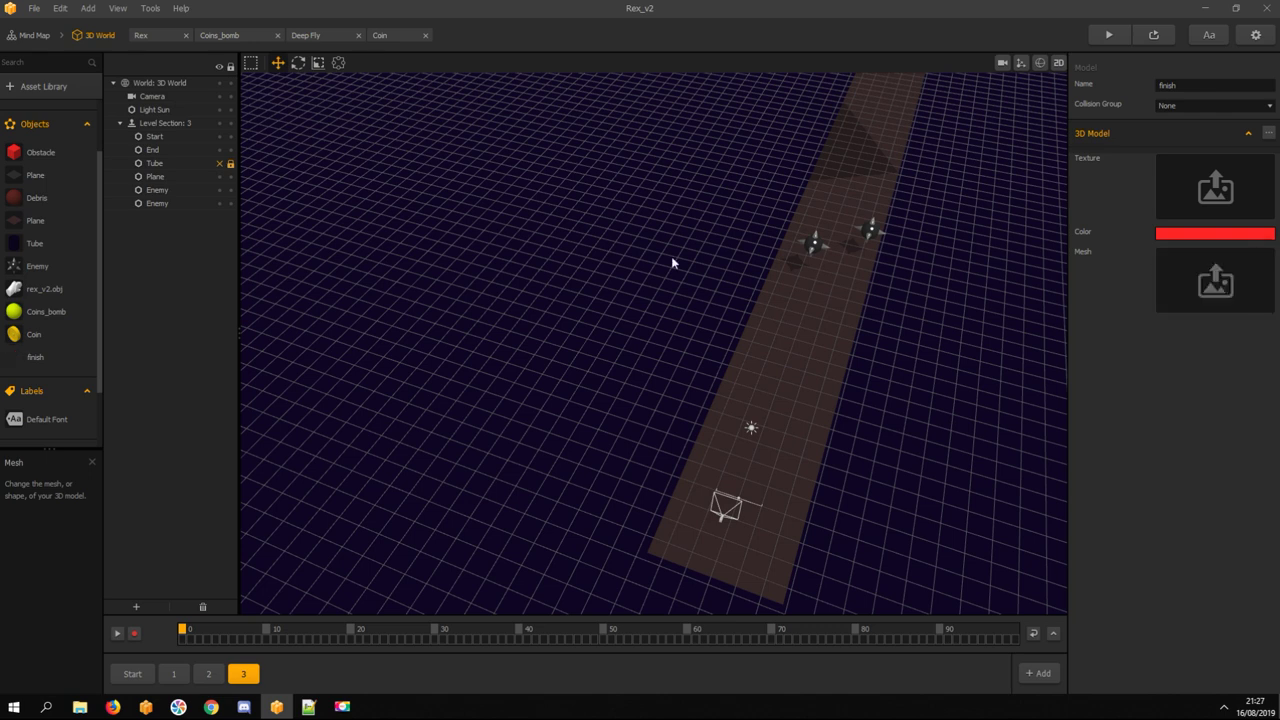
pyautogui.moveTo(41, 364); pyautogui.dragTo(803, 236)
pyautogui.moveTo(721, 551); pyautogui.dragTo(784, 359)
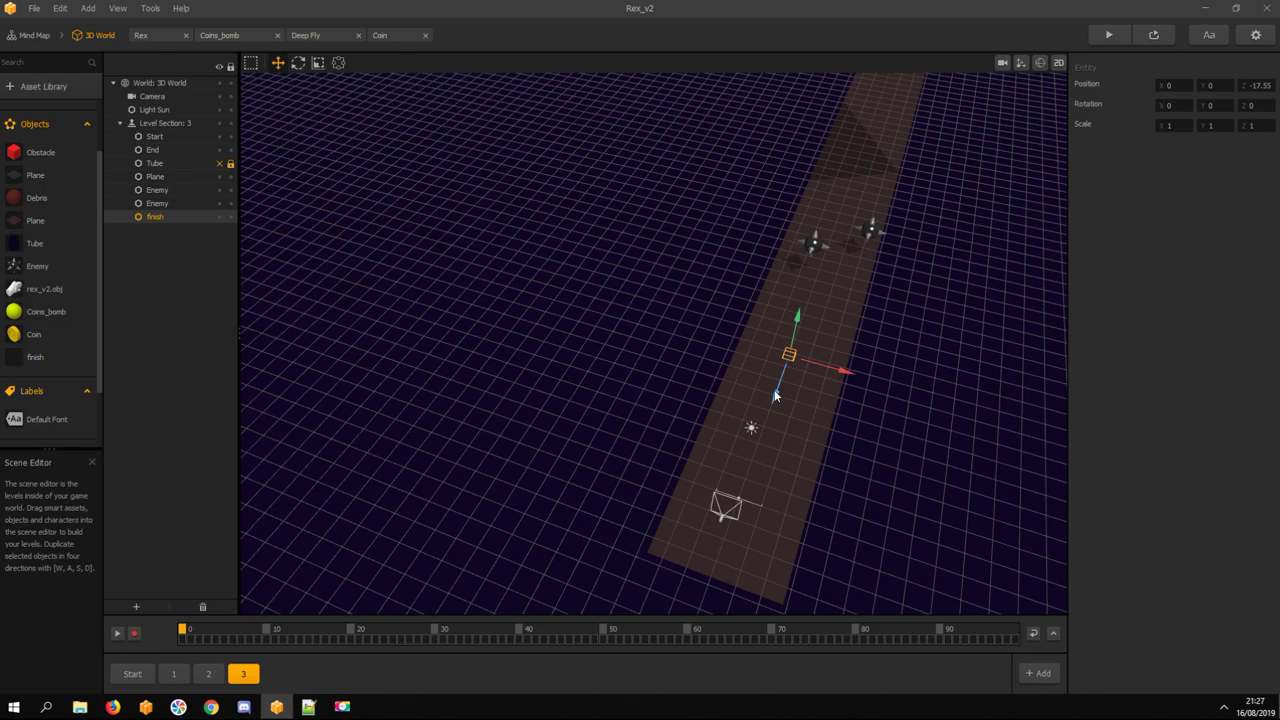
pyautogui.press('Delete')
# Place the finish object near the far end of the track in level section 1, at Z about -119
pyautogui.click(172, 676)
pyautogui.moveTo(36, 357); pyautogui.dragTo(864, 150)
pyautogui.press('space')
pyautogui.moveTo(857, 234); pyautogui.dragTo(711, 466, button='right')
pyautogui.moveTo(711, 466); pyautogui.dragTo(471, 409)
pyautogui.moveTo(474, 287); pyautogui.dragTo(950, 318)
pyautogui.press('space')
pyautogui.moveTo(950, 318); pyautogui.dragTo(365, 180, button='right')
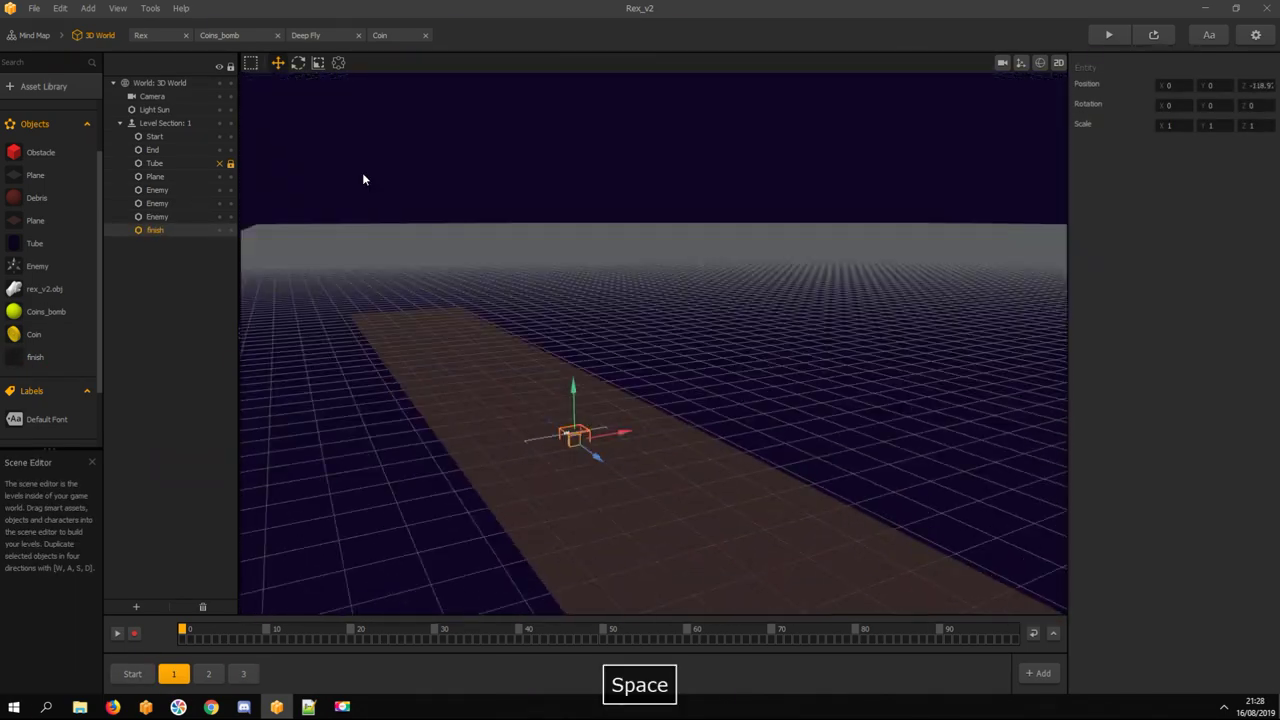
# Scale finish into a thin, tall gate across the track, about 17.9 in X, 22.8 in Y and 0.38 in Z
pyautogui.click(318, 63)
pyautogui.press('space')
pyautogui.moveTo(345, 230); pyautogui.dragTo(529, 503, button='right')
pyautogui.moveTo(629, 466); pyautogui.dragTo(600, 464)
pyautogui.moveTo(625, 435); pyautogui.dragTo(400, 470, button='right')
pyautogui.moveTo(666, 357); pyautogui.dragTo(700, 371)
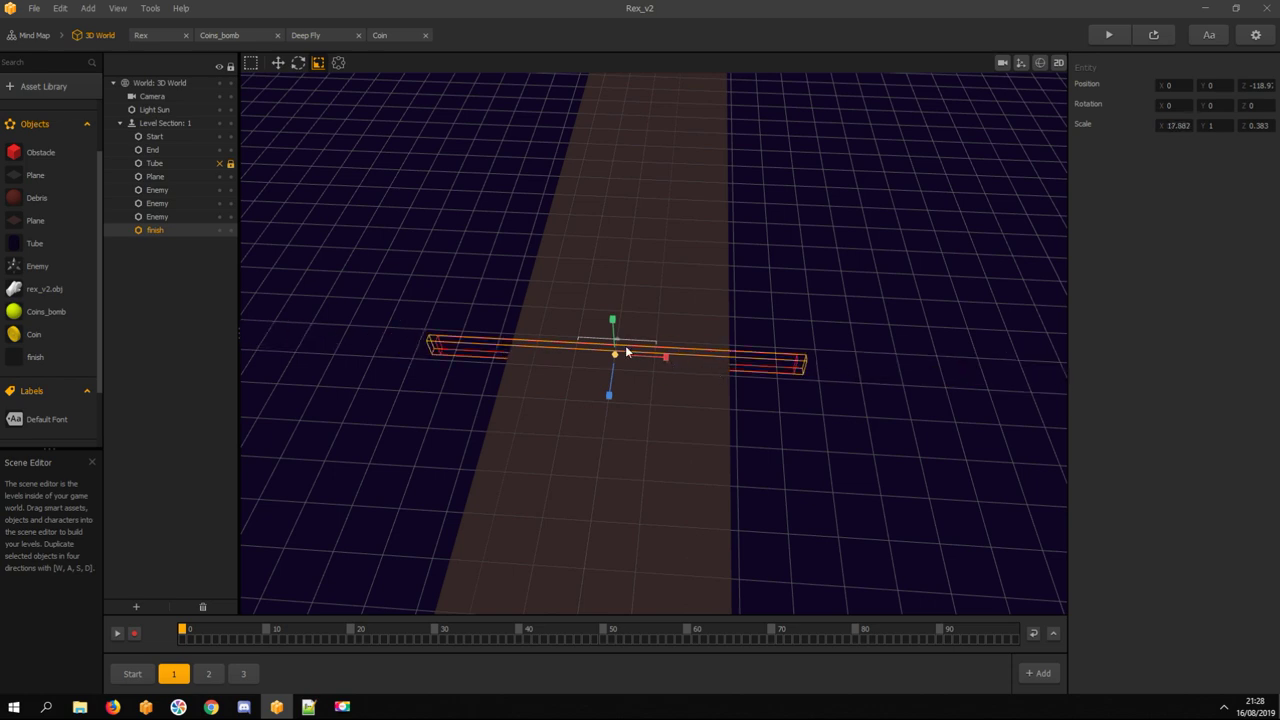
pyautogui.moveTo(613, 321); pyautogui.dragTo(629, 262)
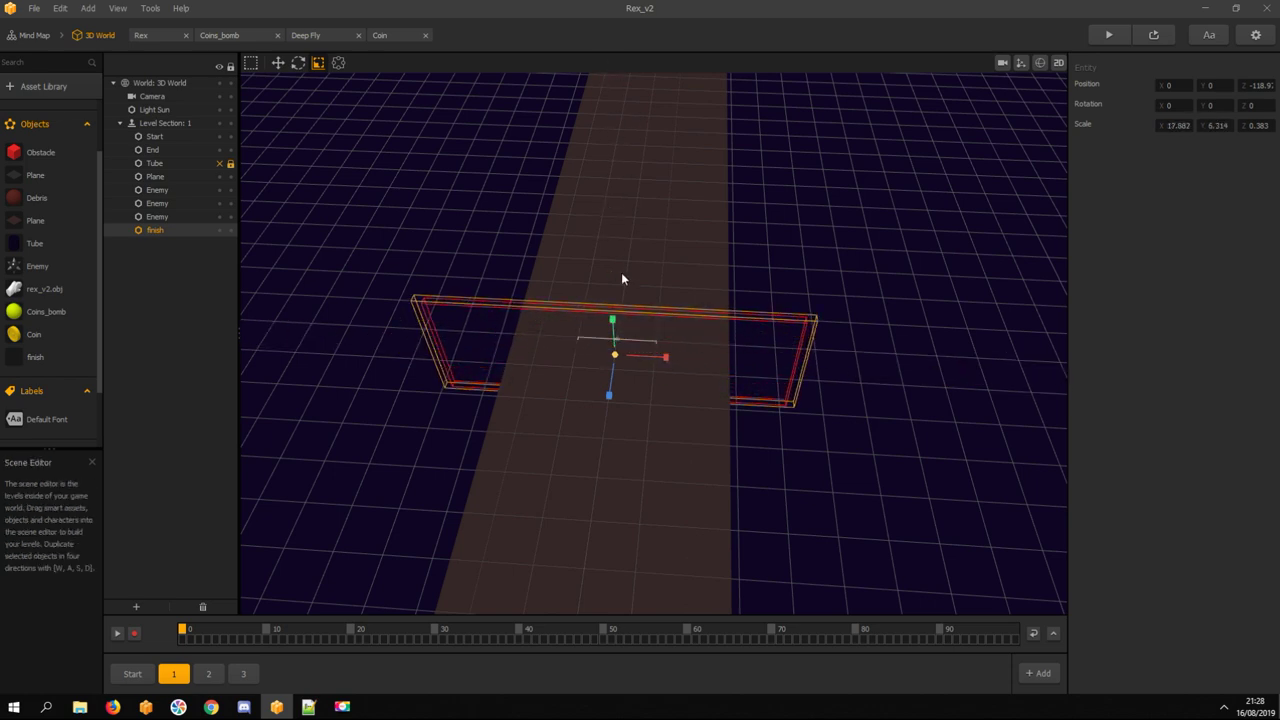
pyautogui.moveTo(610, 330); pyautogui.dragTo(620, 259)
pyautogui.press('space')
pyautogui.moveTo(678, 386); pyautogui.dragTo(624, 410, button='right')
pyautogui.moveTo(624, 410); pyautogui.dragTo(548, 443)
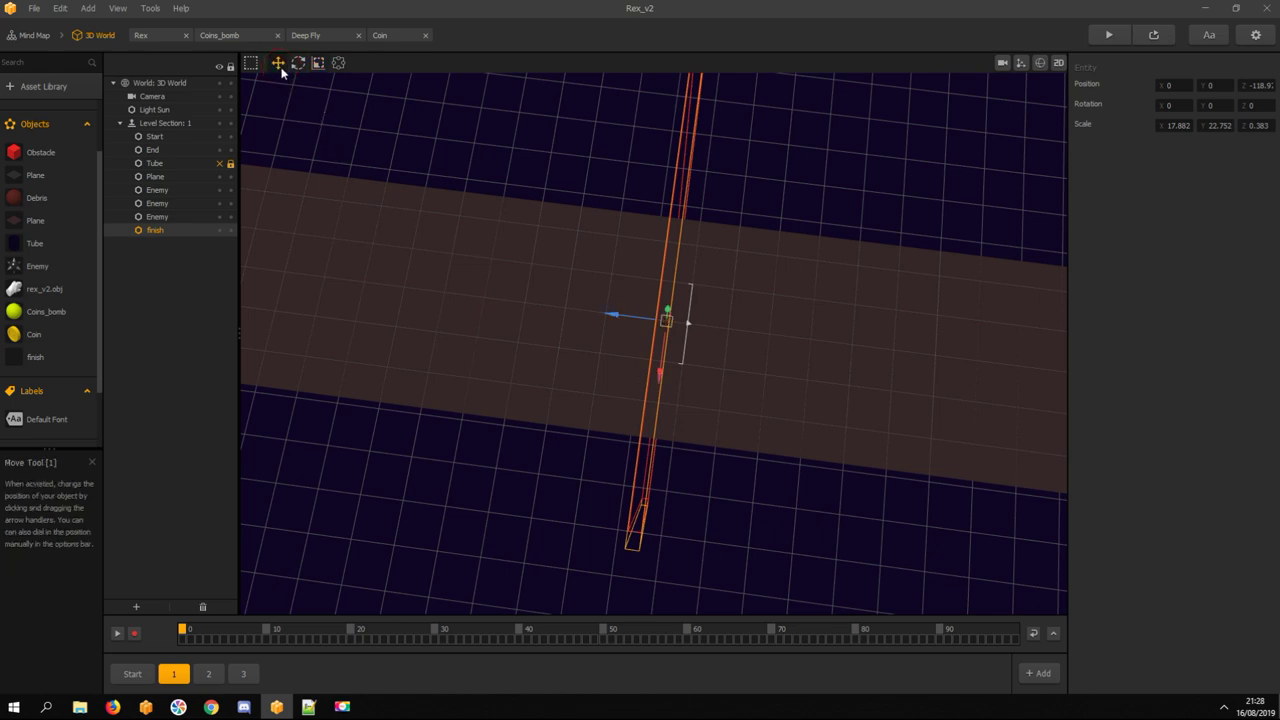
pyautogui.moveTo(463, 430); pyautogui.dragTo(583, 396)
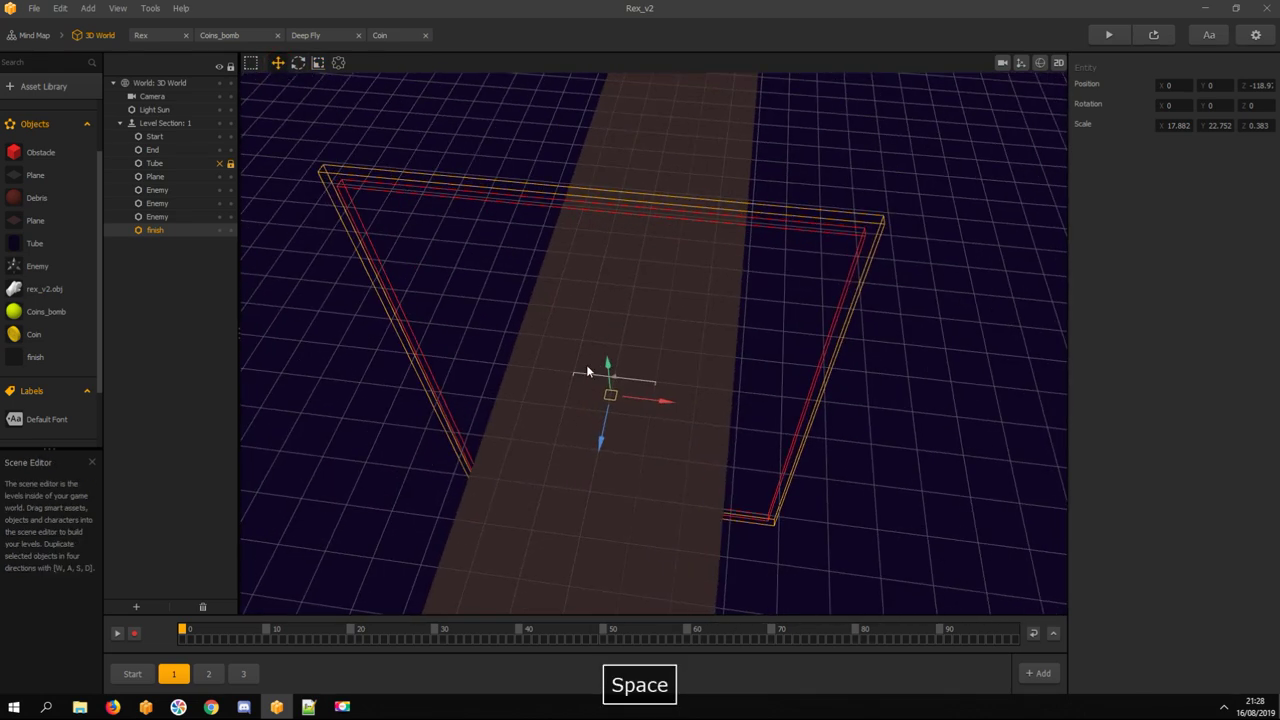
# Show the physics shapes to examine the collision cube around the finish gate, and hide them again
pyautogui.click(1040, 62)
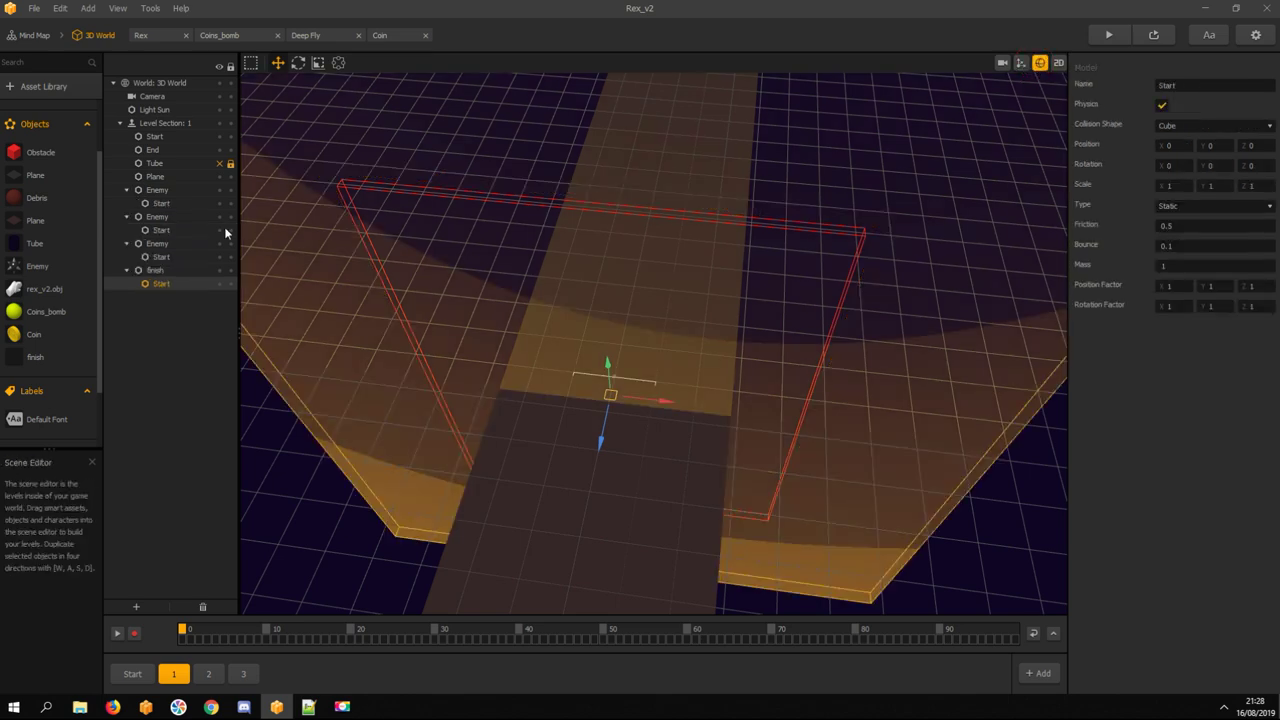
pyautogui.click(156, 270)
pyautogui.scroll(-5, 545, 378)
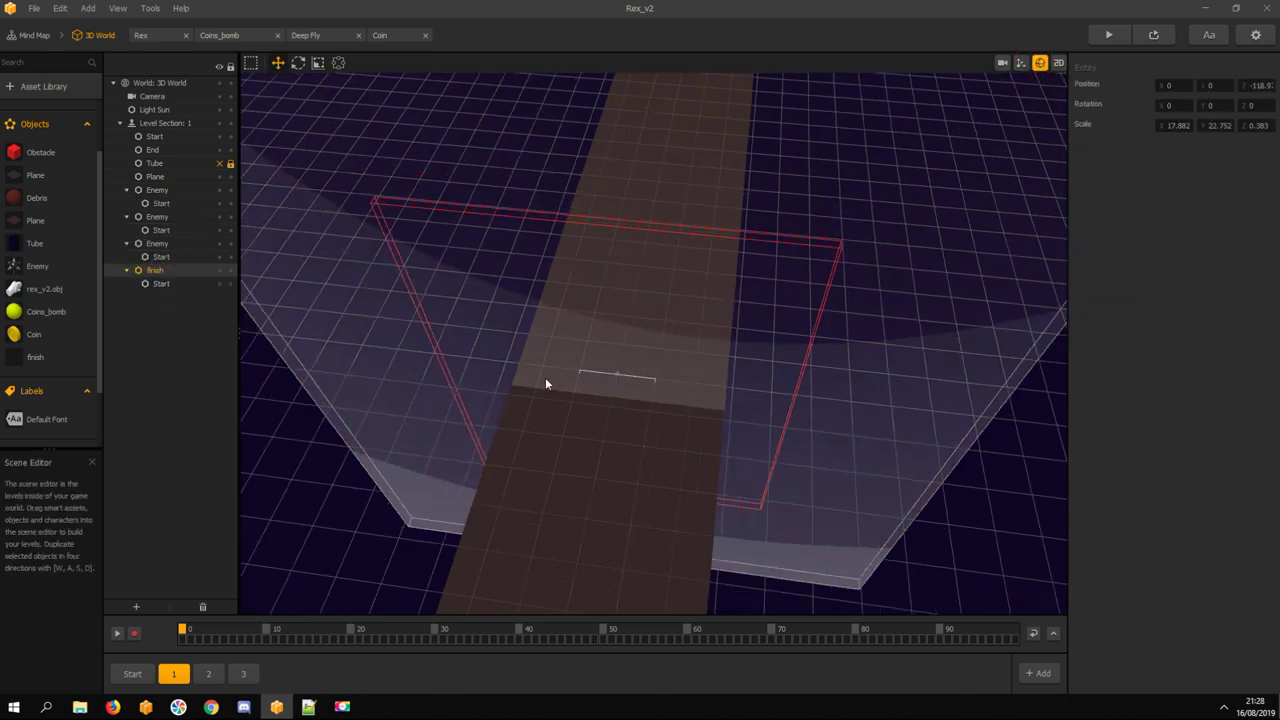
pyautogui.click(167, 283)
pyautogui.click(160, 284)
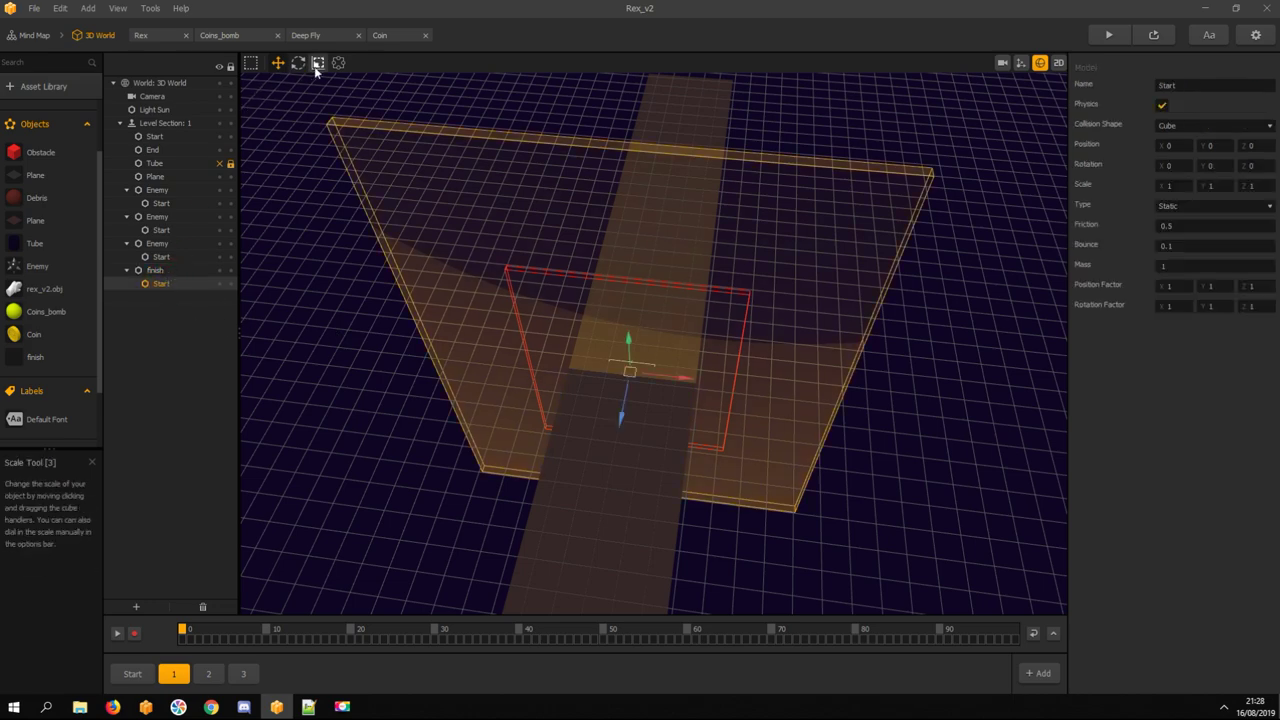
pyautogui.click(155, 271)
pyautogui.click(1040, 63)
# Place three Coins_bomb objects along the first part of the track in section 1, among the enemies
pyautogui.moveTo(470, 464); pyautogui.dragTo(594, 416)
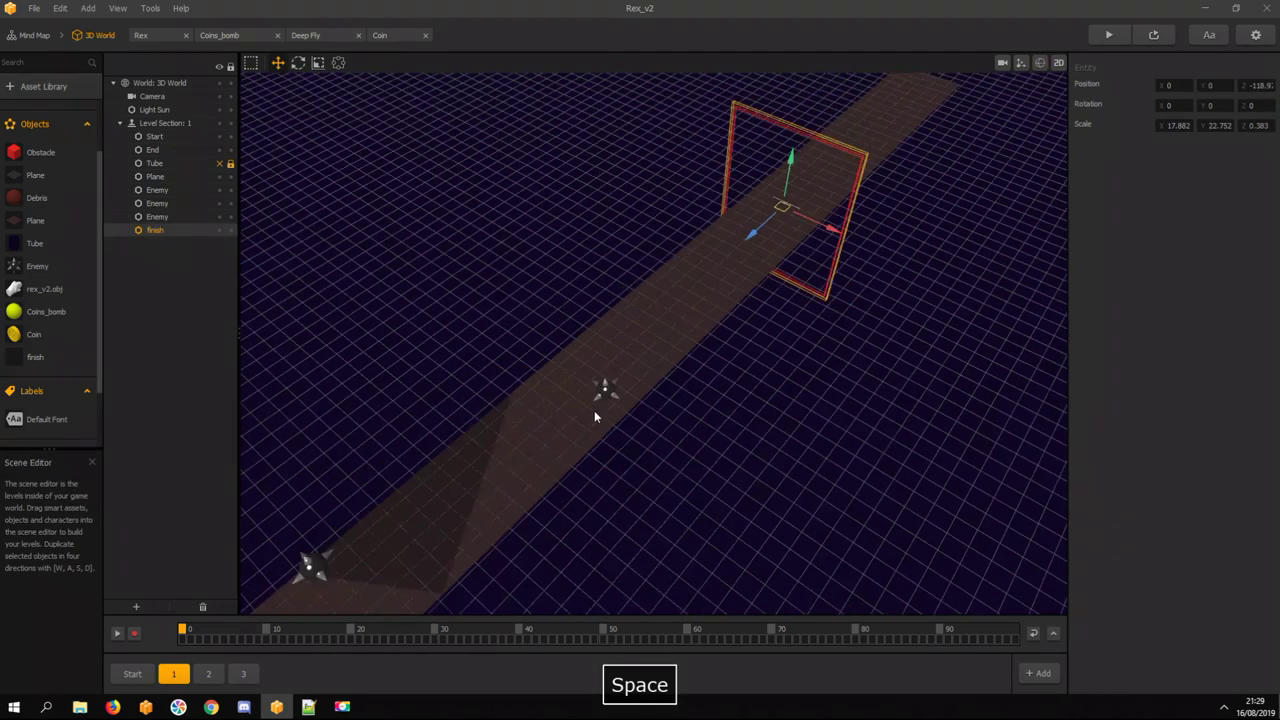
pyautogui.moveTo(46, 312); pyautogui.dragTo(258, 438)
pyautogui.moveTo(298, 444); pyautogui.dragTo(530, 398)
pyautogui.moveTo(530, 420); pyautogui.dragTo(600, 454, button='right')
pyautogui.moveTo(46, 312); pyautogui.dragTo(663, 408)
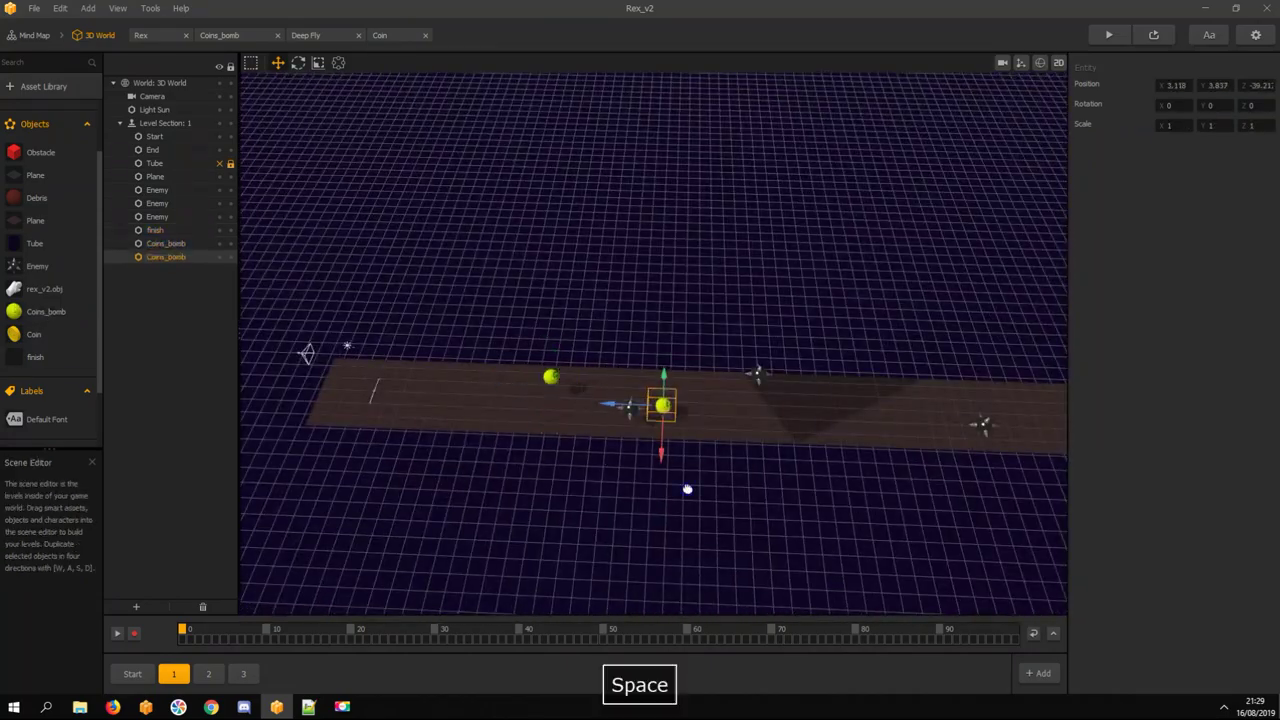
pyautogui.moveTo(686, 489); pyautogui.dragTo(688, 452)
pyautogui.moveTo(46, 312); pyautogui.dragTo(762, 381)
# Duplicate the last Coins_bomb four times along section 1's track towards the finish gate
pyautogui.press('d')
pyautogui.press('space')
pyautogui.press('d')
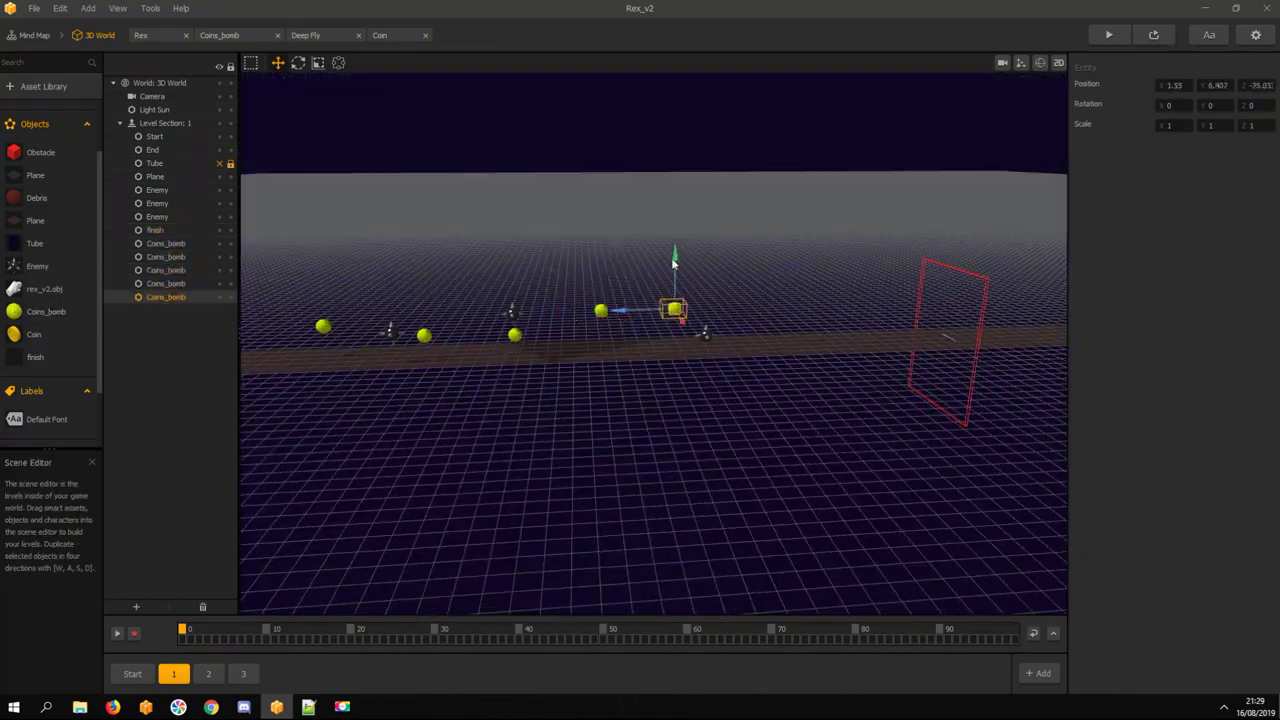
pyautogui.press('d')
pyautogui.press('space')
pyautogui.press('d')
# Vary the heights of the Coins_bomb objects in section 1, raising one near the finish gate
pyautogui.moveTo(745, 280); pyautogui.dragTo(560, 200)
pyautogui.click(635, 317)
pyautogui.moveTo(635, 265); pyautogui.dragTo(635, 240)
pyautogui.click(706, 301)
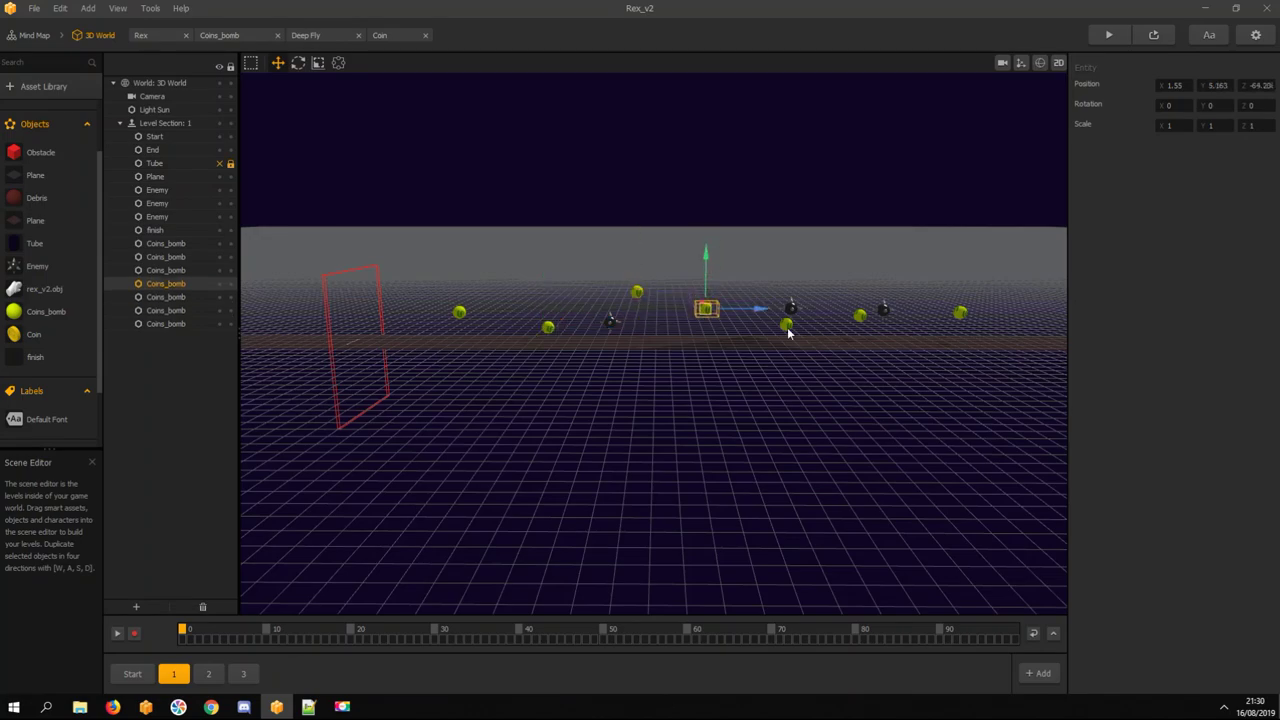
pyautogui.click(860, 314)
# Copy the finish gate from section 1 into level section 2 at the same position
pyautogui.click(855, 399)
pyautogui.moveTo(854, 399); pyautogui.dragTo(617, 567, button='right')
pyautogui.click(208, 674)
pyautogui.hotkey('ctrl', 'v')
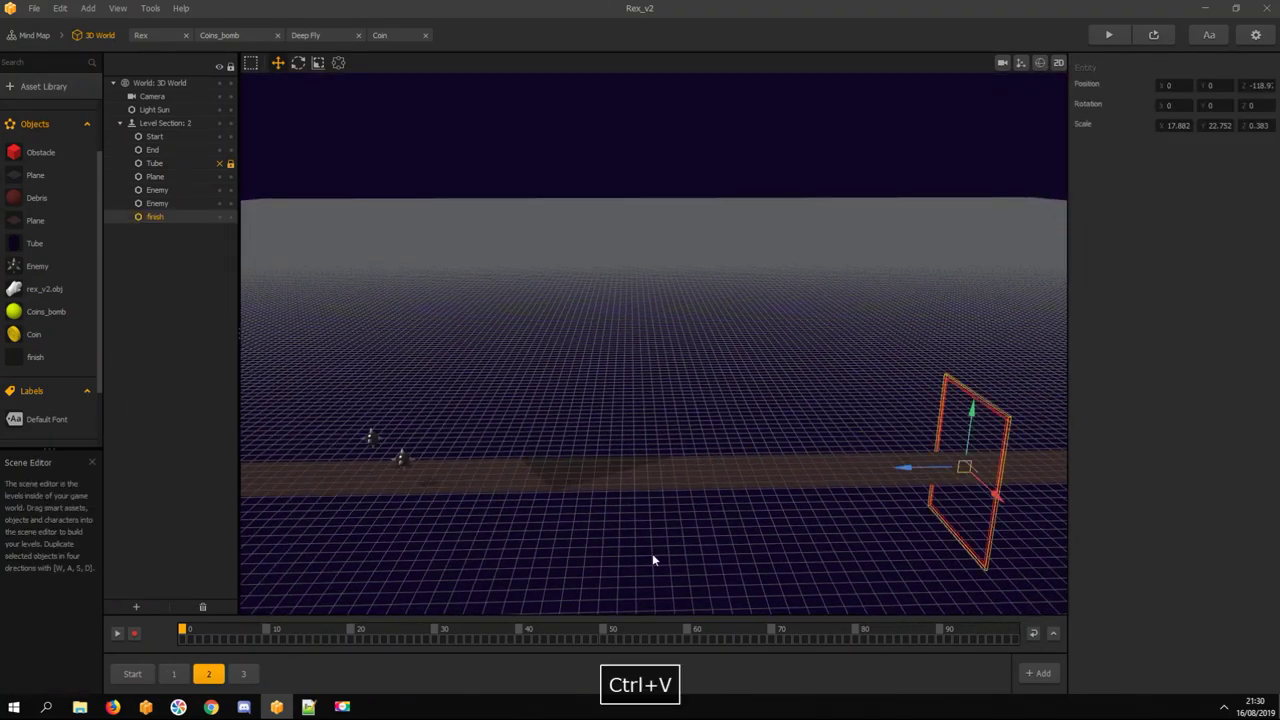
# Duplicate the Enemy twice towards the start of section 2's track and adjust the placement of the copies
pyautogui.click(397, 455)
pyautogui.press('space')
pyautogui.press('d')
pyautogui.press('space')
pyautogui.press('d')
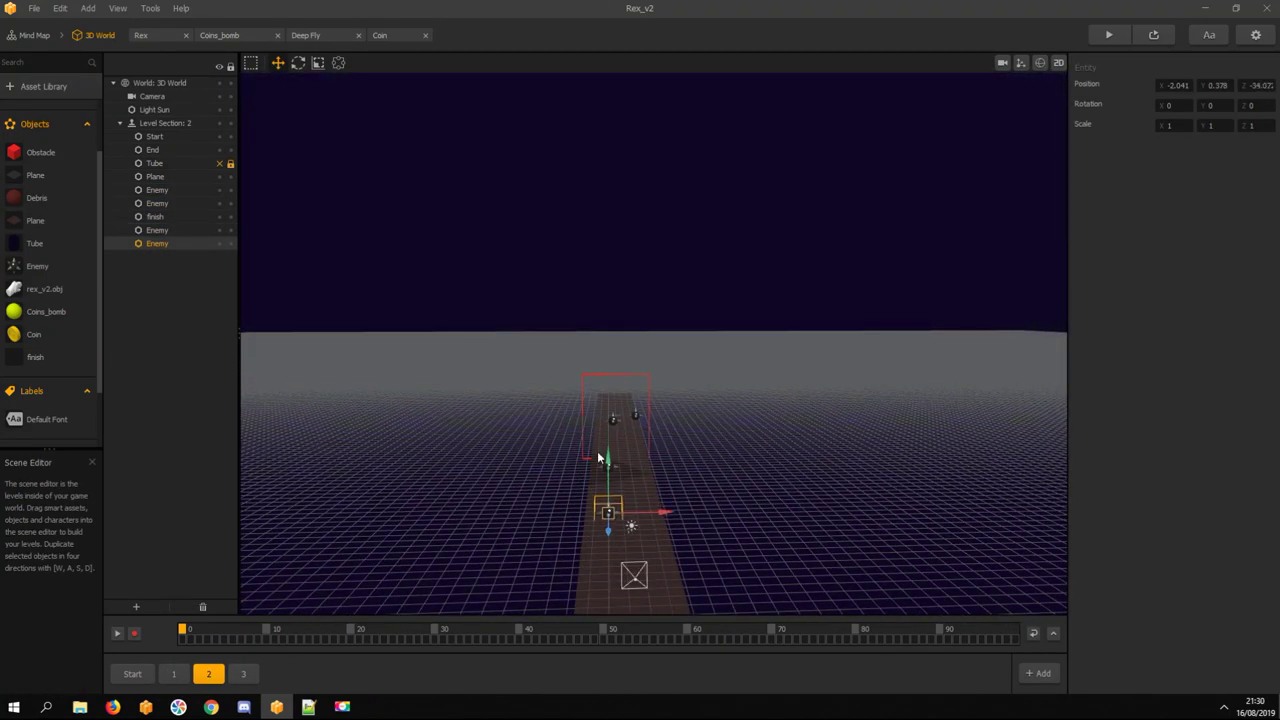
pyautogui.press('space')
pyautogui.moveTo(479, 456); pyautogui.dragTo(480, 466)
pyautogui.click(562, 399)
pyautogui.moveTo(565, 440); pyautogui.dragTo(571, 446)
# Place a Coins_bomb near the start of section 2's track and duplicate it three times along the track
pyautogui.moveTo(44, 312); pyautogui.dragTo(451, 420)
pyautogui.press('space')
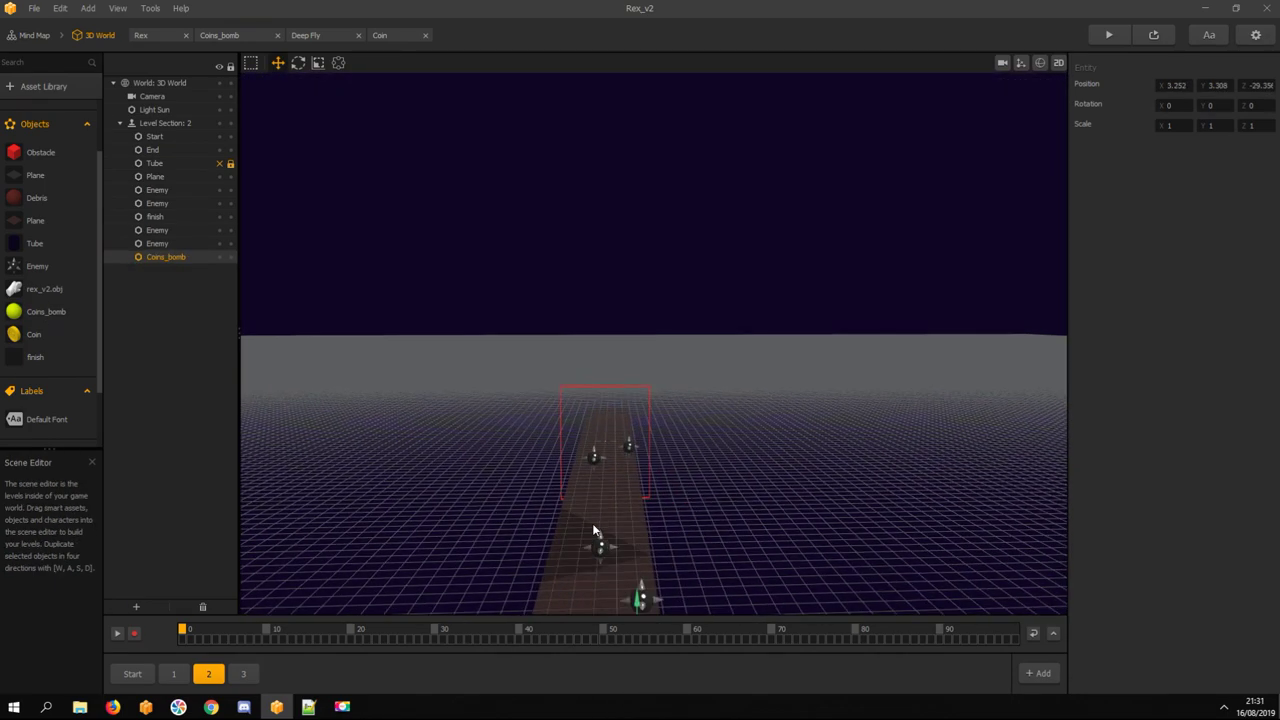
pyautogui.press('w')
pyautogui.scroll(-2, 640, 500)
pyautogui.press('space')
pyautogui.press('d')
pyautogui.press('d')
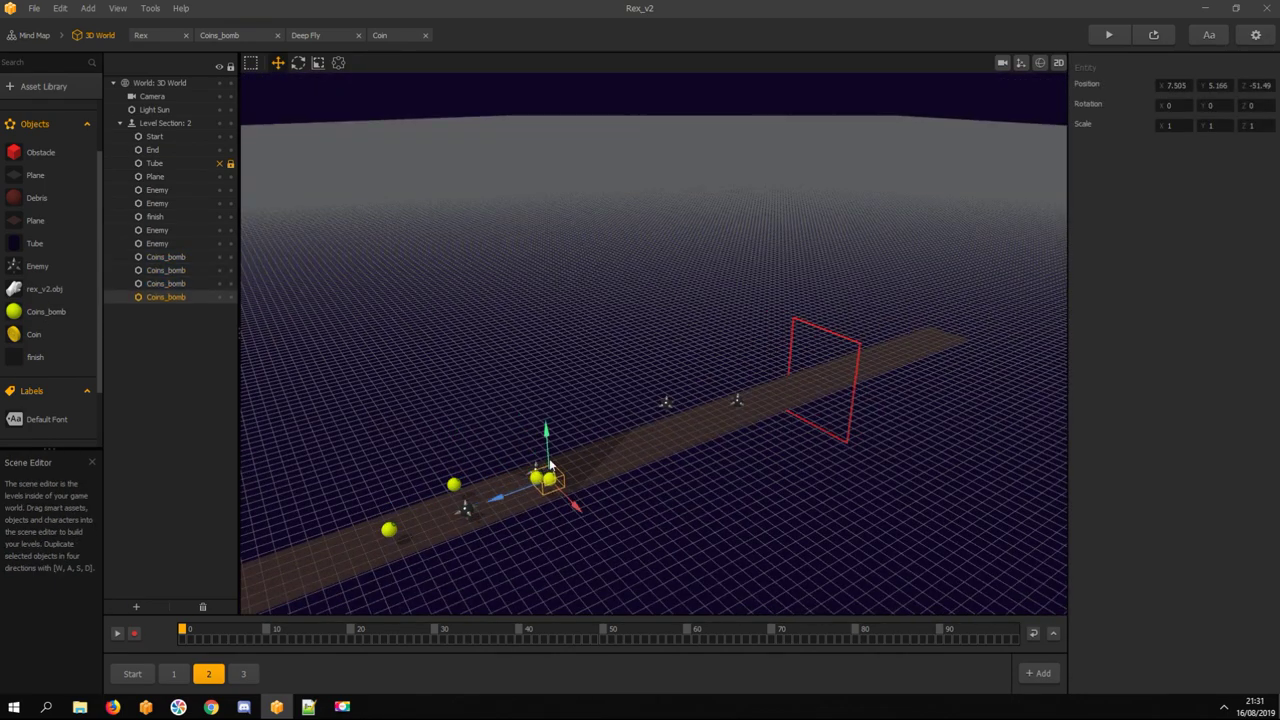
# Duplicate Coins_bomb twice more in section 2, spacing the copies out towards the finish gate
pyautogui.press('space')
pyautogui.press('d')
pyautogui.press('space')
pyautogui.press('d')
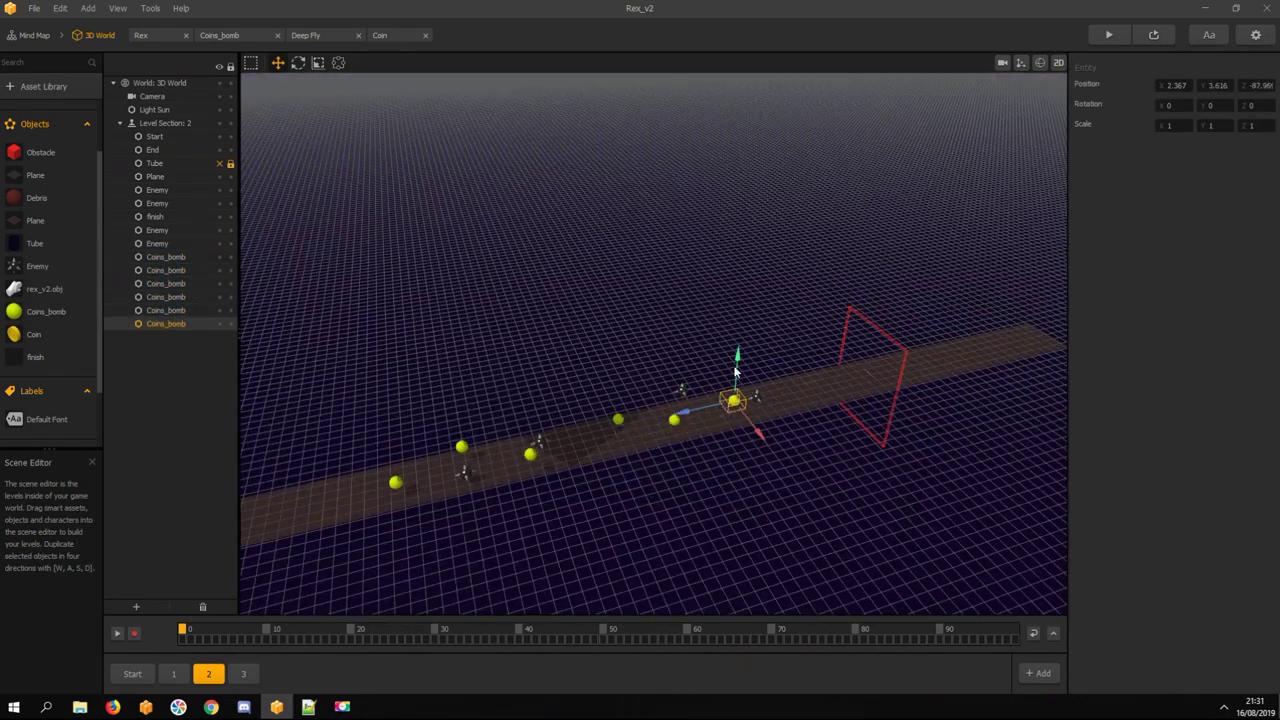
pyautogui.press('space')
pyautogui.moveTo(699, 419); pyautogui.dragTo(674, 451, button='right')
# In level section 3, duplicate an Enemy and spread the three enemies along the track
pyautogui.click(243, 674)
pyautogui.press('space')
pyautogui.moveTo(386, 523); pyautogui.dragTo(577, 483)
pyautogui.click(540, 374)
pyautogui.moveTo(480, 377); pyautogui.dragTo(612, 368)
pyautogui.press('w')
pyautogui.moveTo(614, 368); pyautogui.dragTo(812, 353)
pyautogui.press('space')
pyautogui.moveTo(33, 334); pyautogui.dragTo(405, 440)
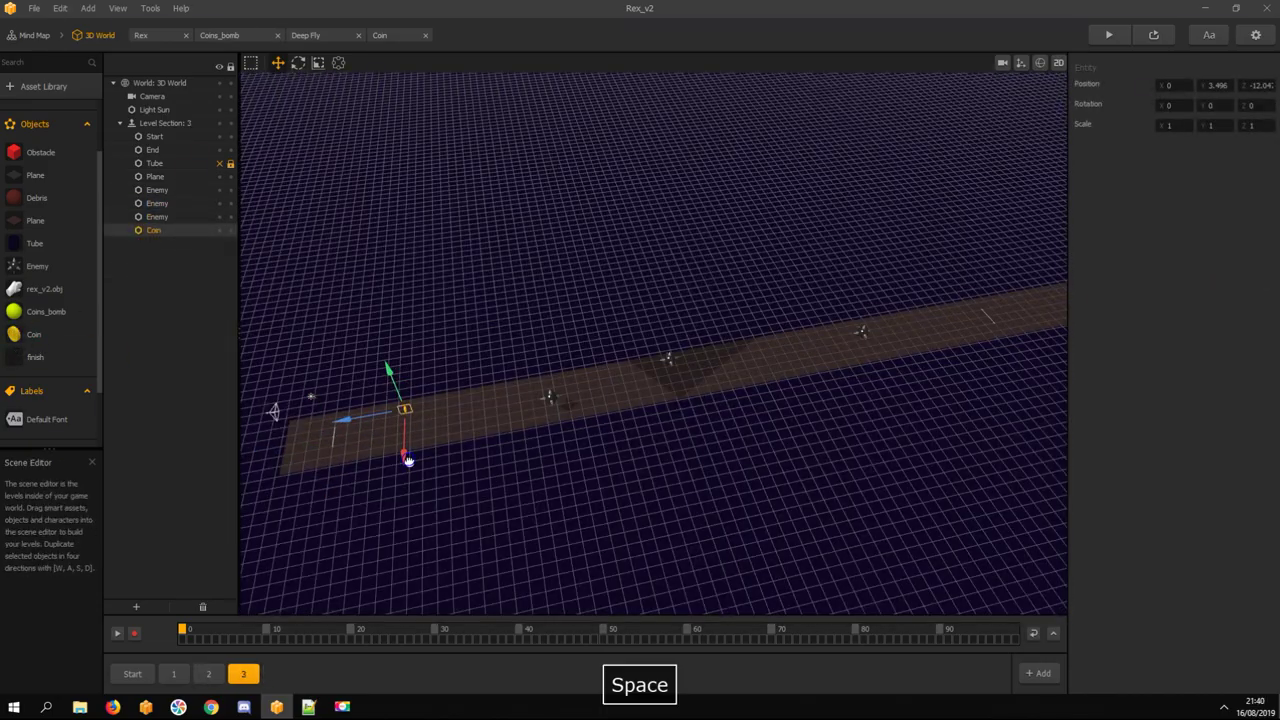
pyautogui.press('space')
pyautogui.moveTo(672, 519); pyautogui.dragTo(386, 406, button='right')
pyautogui.scroll(-3, 386, 406)
pyautogui.press('Delete')
# Place a Coins_bomb in section 3 and duplicate it along the track to make seven, spaced among the enemies
pyautogui.moveTo(46, 312); pyautogui.dragTo(434, 414)
pyautogui.press('w')
pyautogui.press('space')
pyautogui.moveTo(488, 486); pyautogui.dragTo(639, 455, button='right')
pyautogui.press('w')
pyautogui.press('space')
pyautogui.press('space')
pyautogui.press('d')
pyautogui.press('d')
pyautogui.press('d')
pyautogui.press('d')
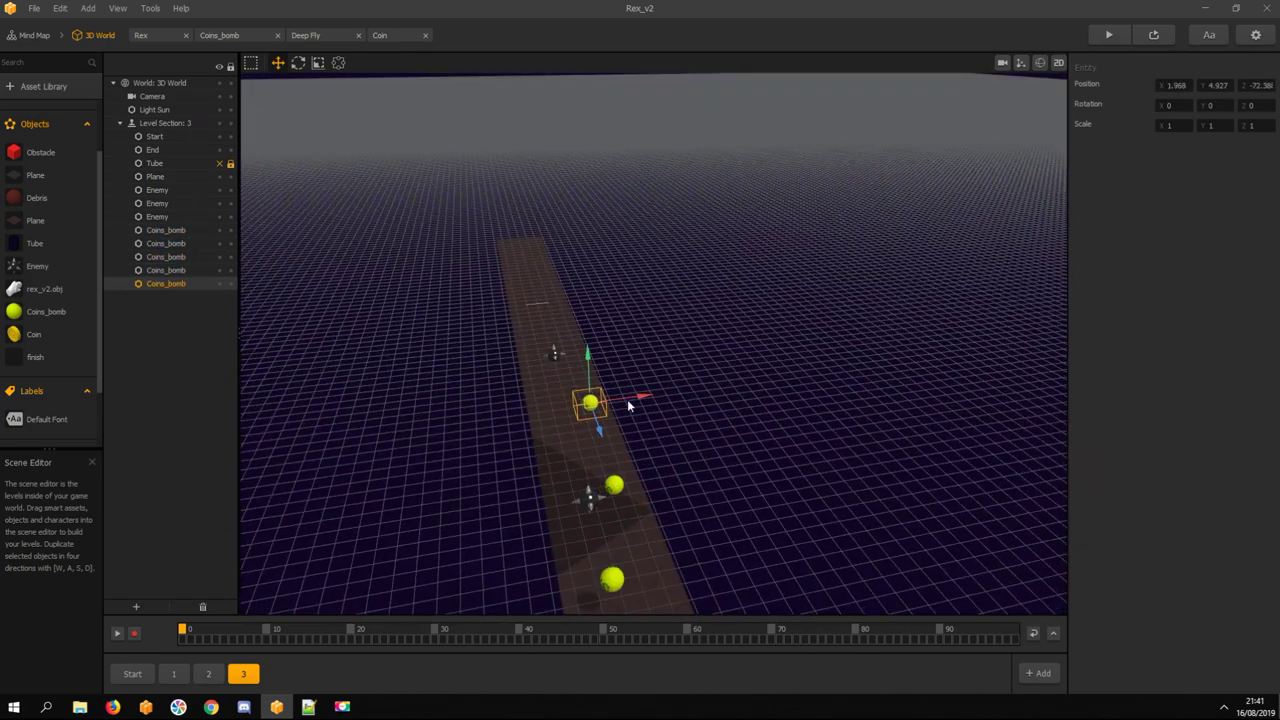
pyautogui.press('space')
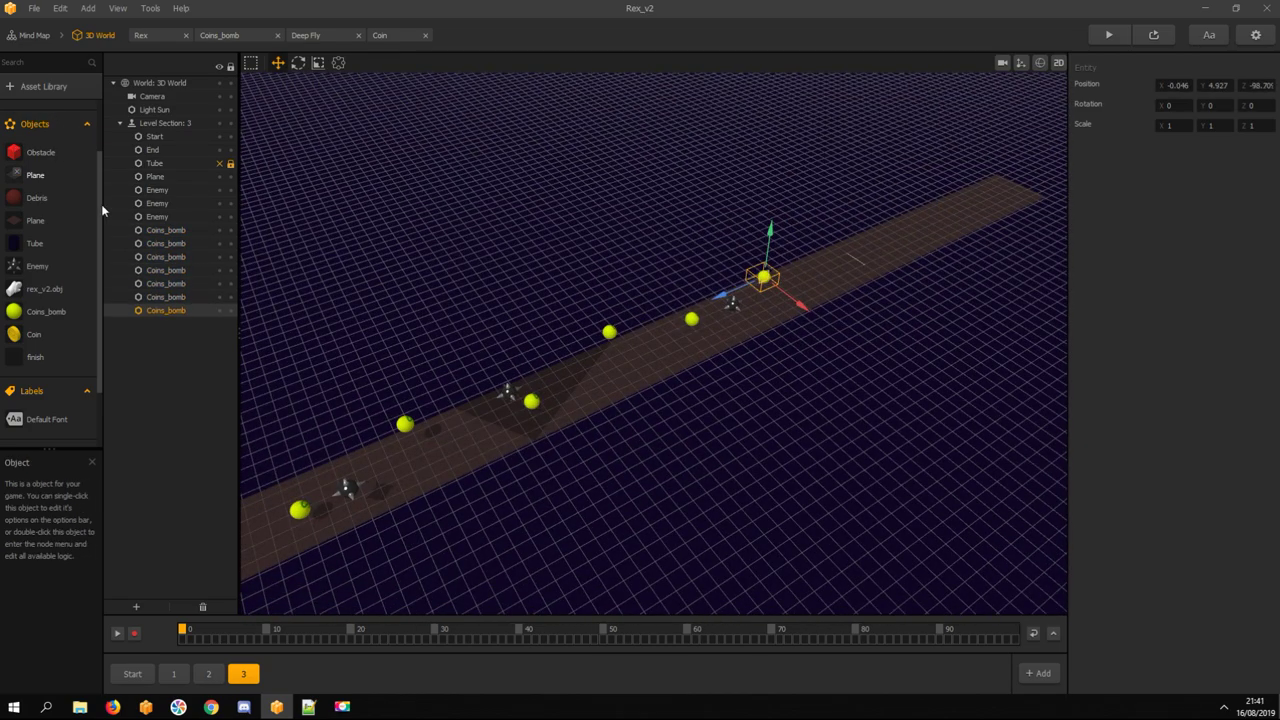
# In Rex's node map, add an If Collide node with affected asset Coins_bomb and connect Start's Created output to it
pyautogui.click(159, 38)
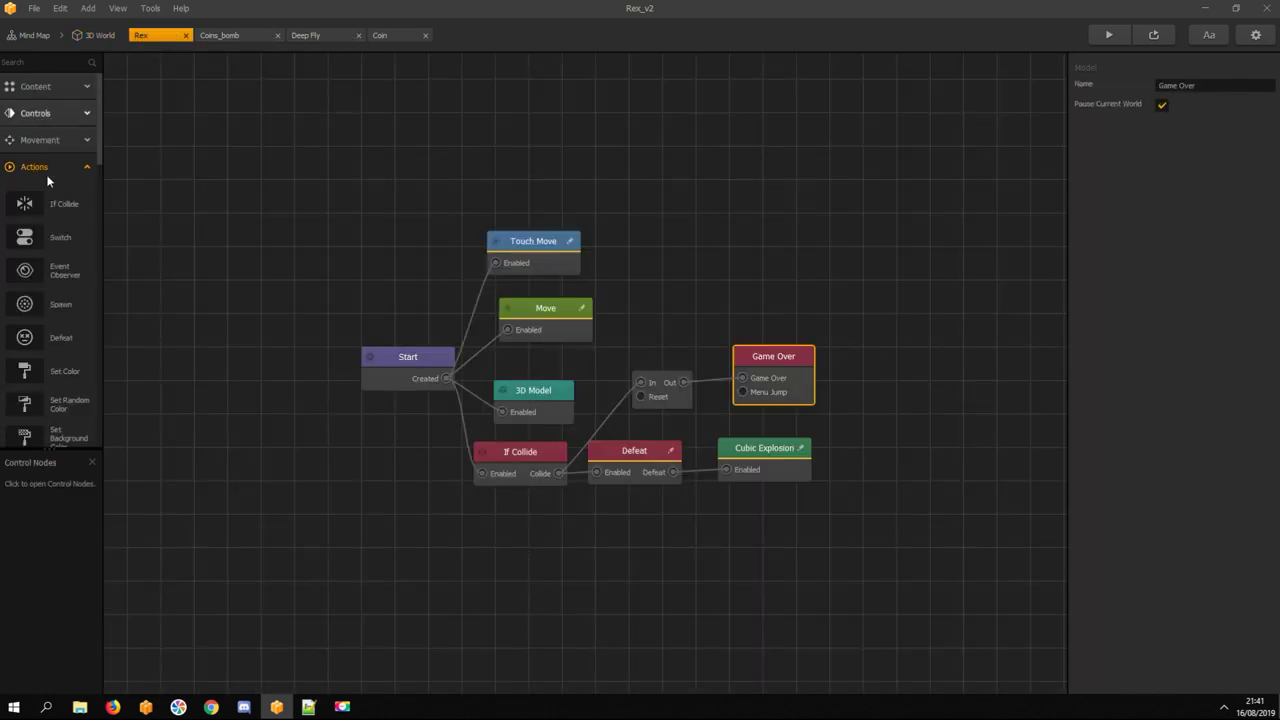
pyautogui.moveTo(62, 204); pyautogui.dragTo(494, 519)
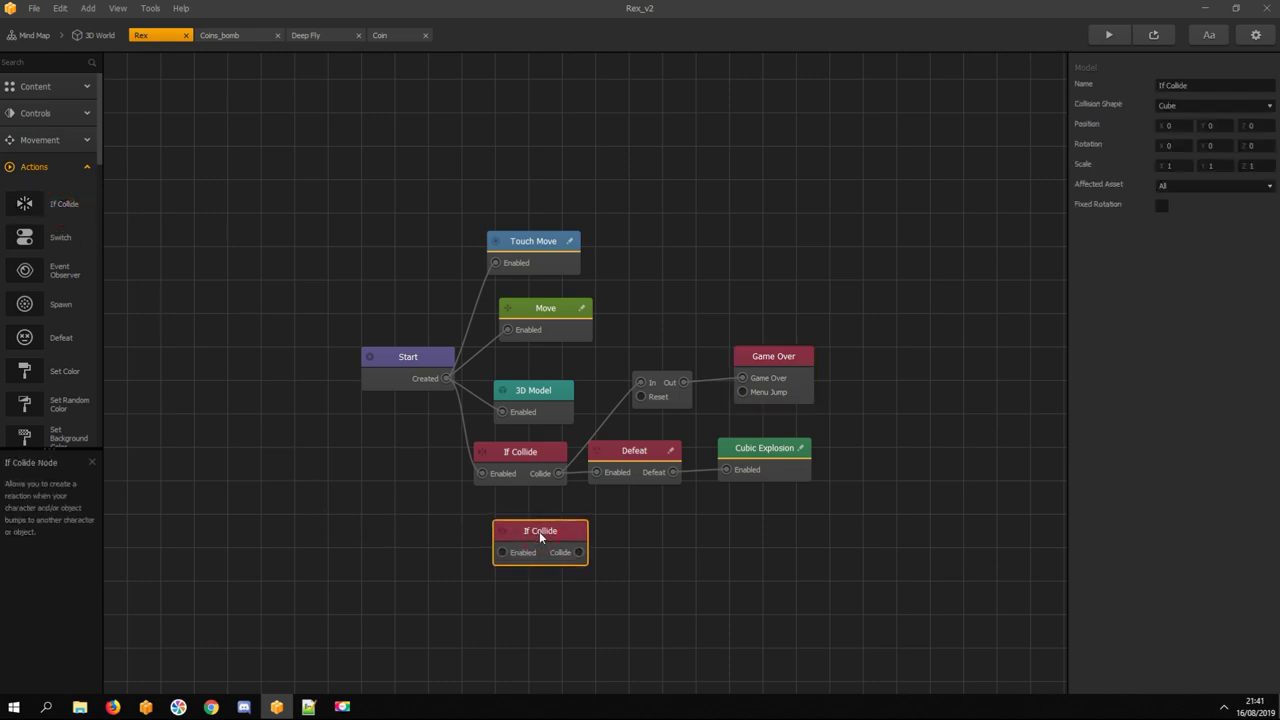
pyautogui.click(1203, 187)
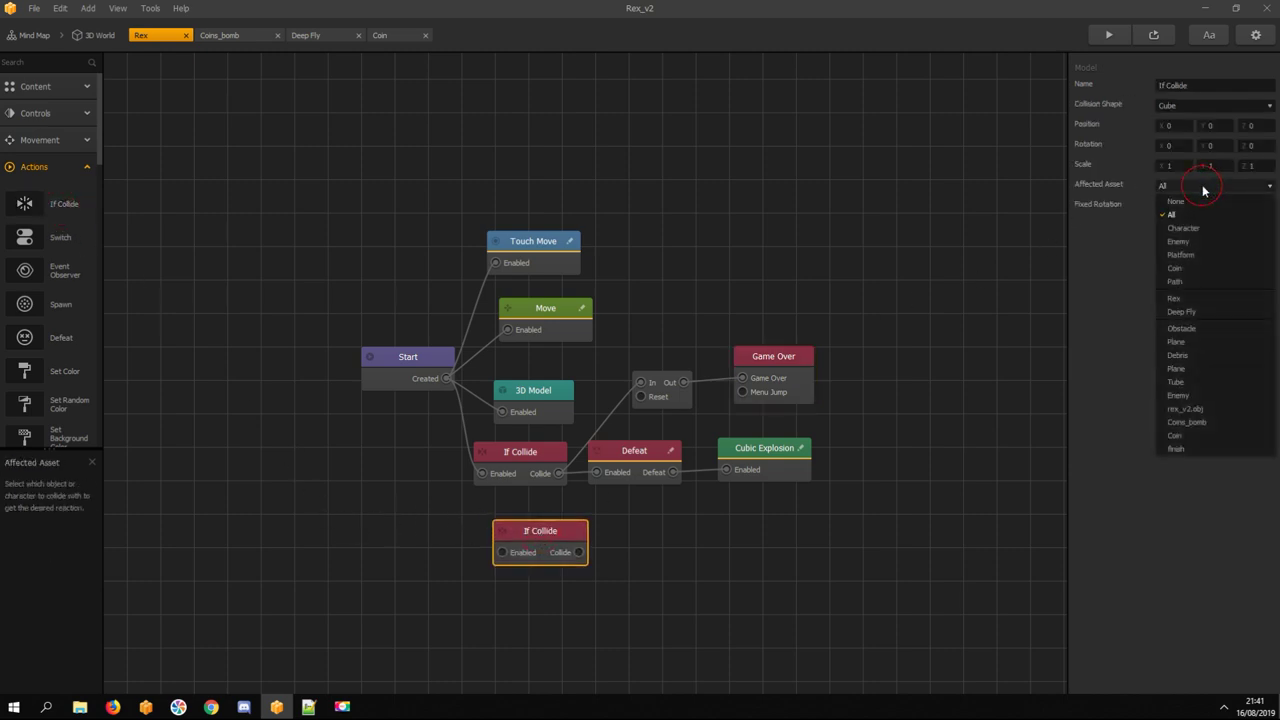
pyautogui.click(1190, 423)
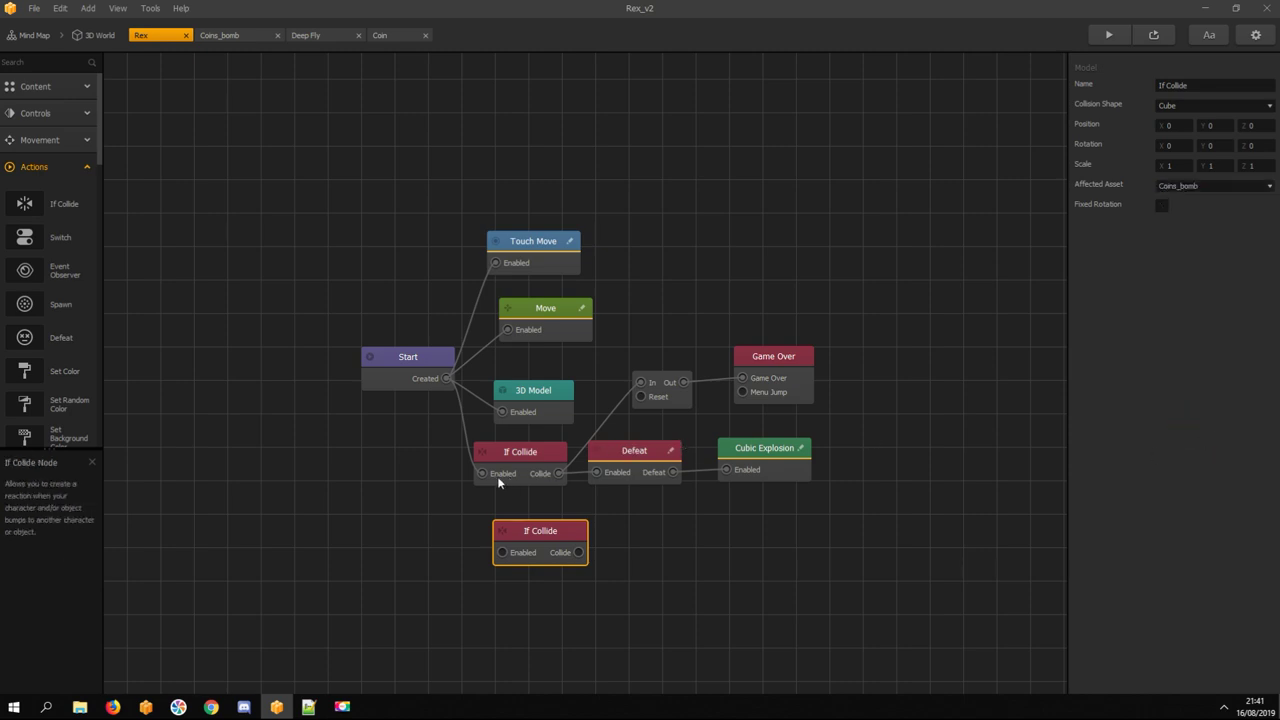
pyautogui.moveTo(445, 379); pyautogui.dragTo(499, 551)
# Duplicate the Cubic Explosion node, place the copy beside the Coins_bomb If Collide node, and connect that node's Collide output to it
pyautogui.click(521, 534)
pyautogui.click(768, 453)
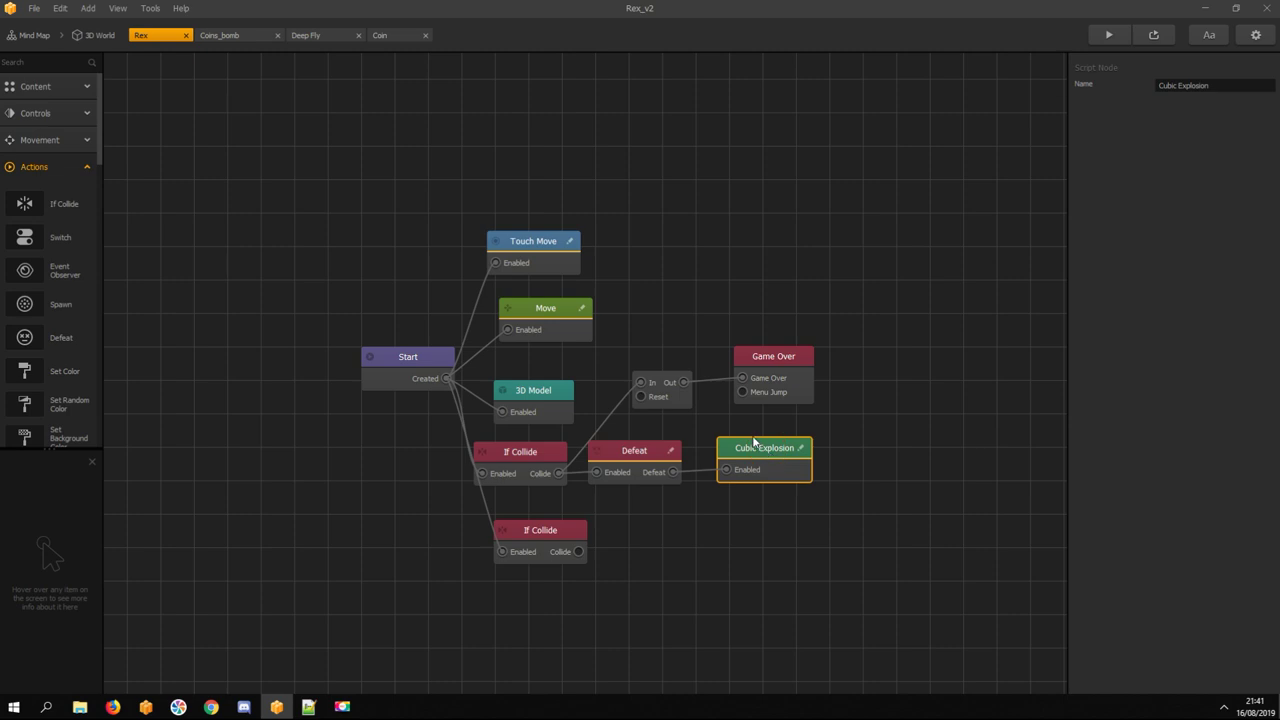
pyautogui.hotkey('ctrl', 'd')
pyautogui.moveTo(847, 448); pyautogui.dragTo(745, 555)
pyautogui.moveTo(800, 508); pyautogui.dragTo(719, 517)
pyautogui.moveTo(585, 556); pyautogui.dragTo(694, 541)
pyautogui.click(736, 522)
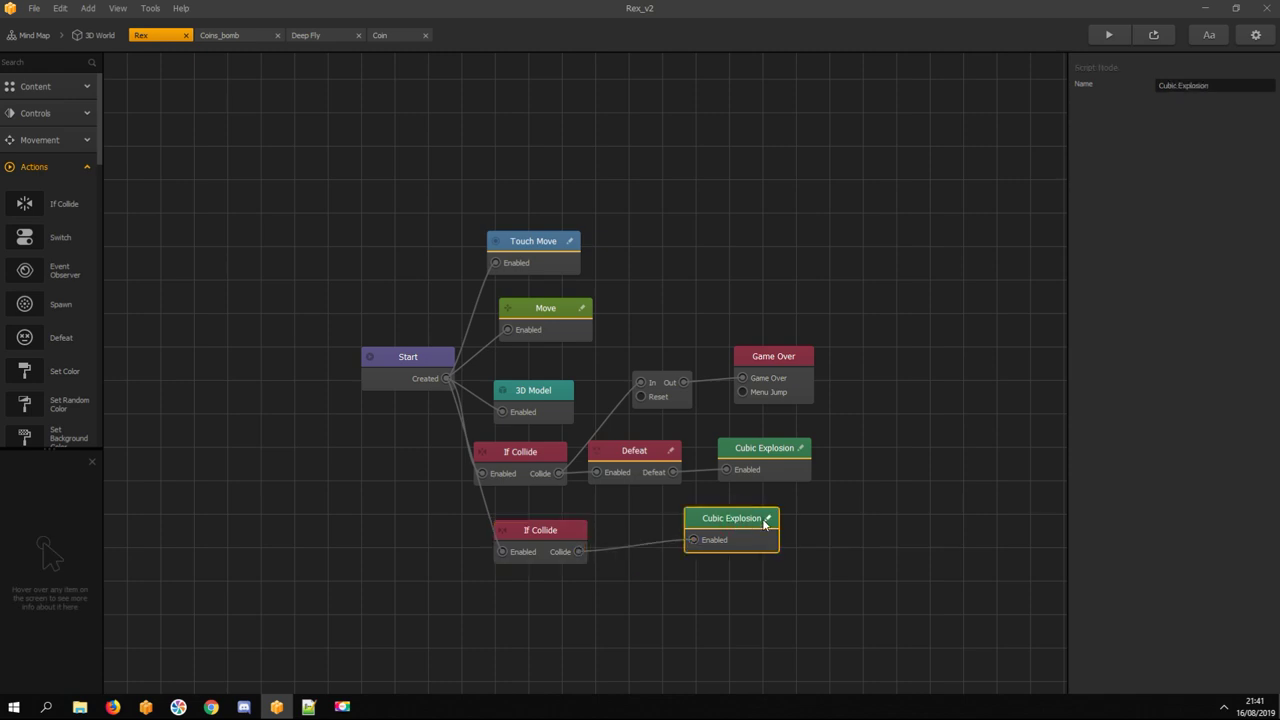
# In the duplicated Cubic Explosion node's script, replace the created object 'Debris' with 'Coin'
pyautogui.click(767, 518)
pyautogui.doubleClick(841, 414)
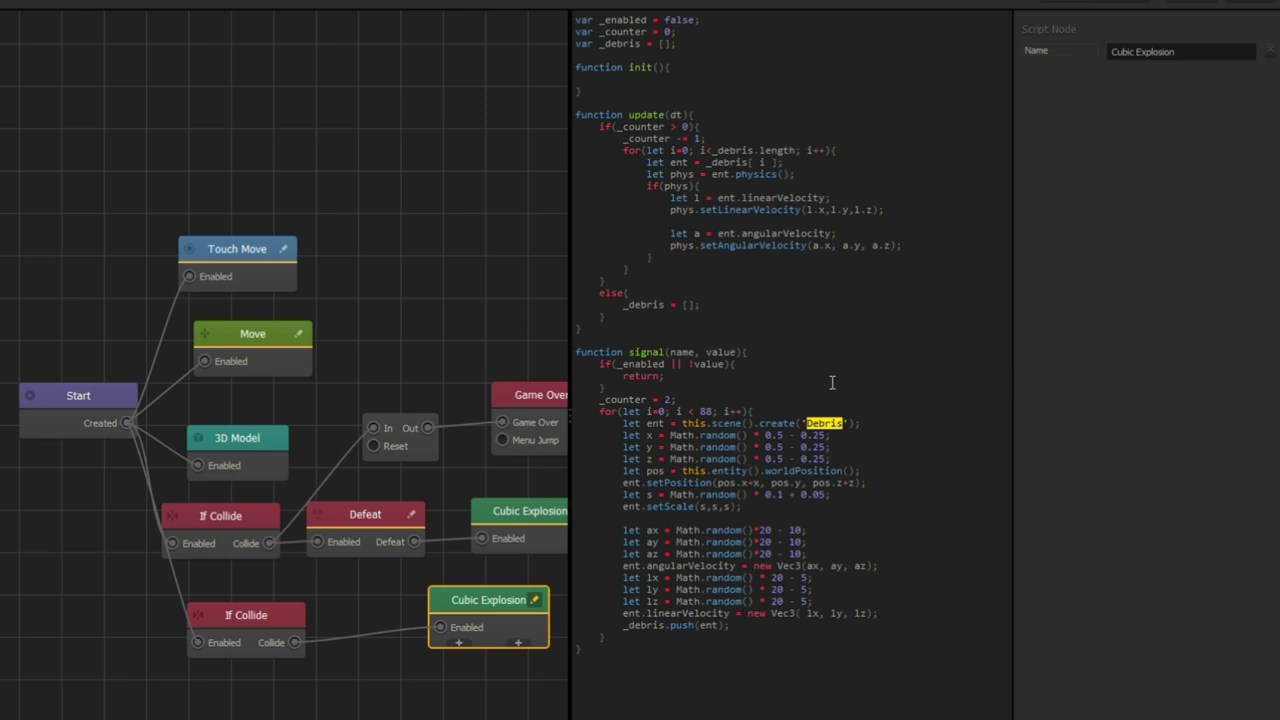
pyautogui.write('C')
pyautogui.write("'")
# Above the script's spawn loop, declare min=10, max=50 and random = Math.random() * (+max - +min) + +min
pyautogui.click(689, 399)
pyautogui.press('Return')
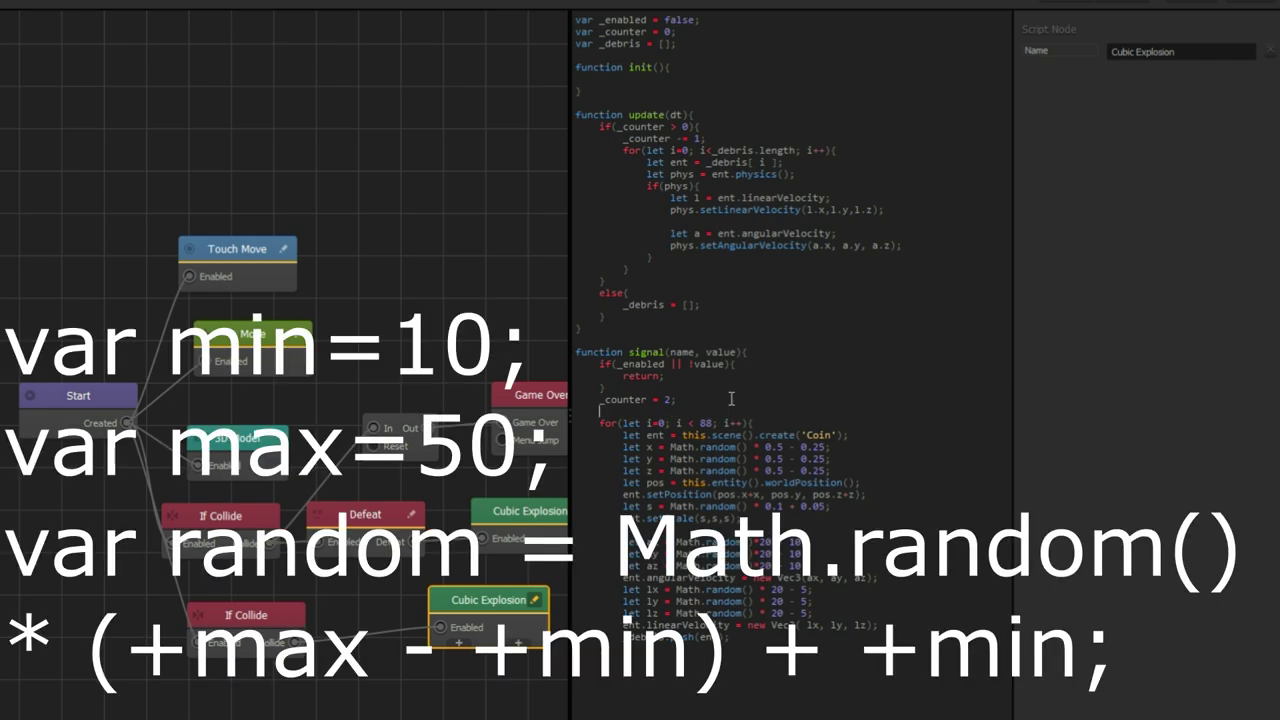
pyautogui.write('var min')
pyautogui.write('=10')
pyautogui.write(';')
pyautogui.press('Return')
pyautogui.write('var max=50;')
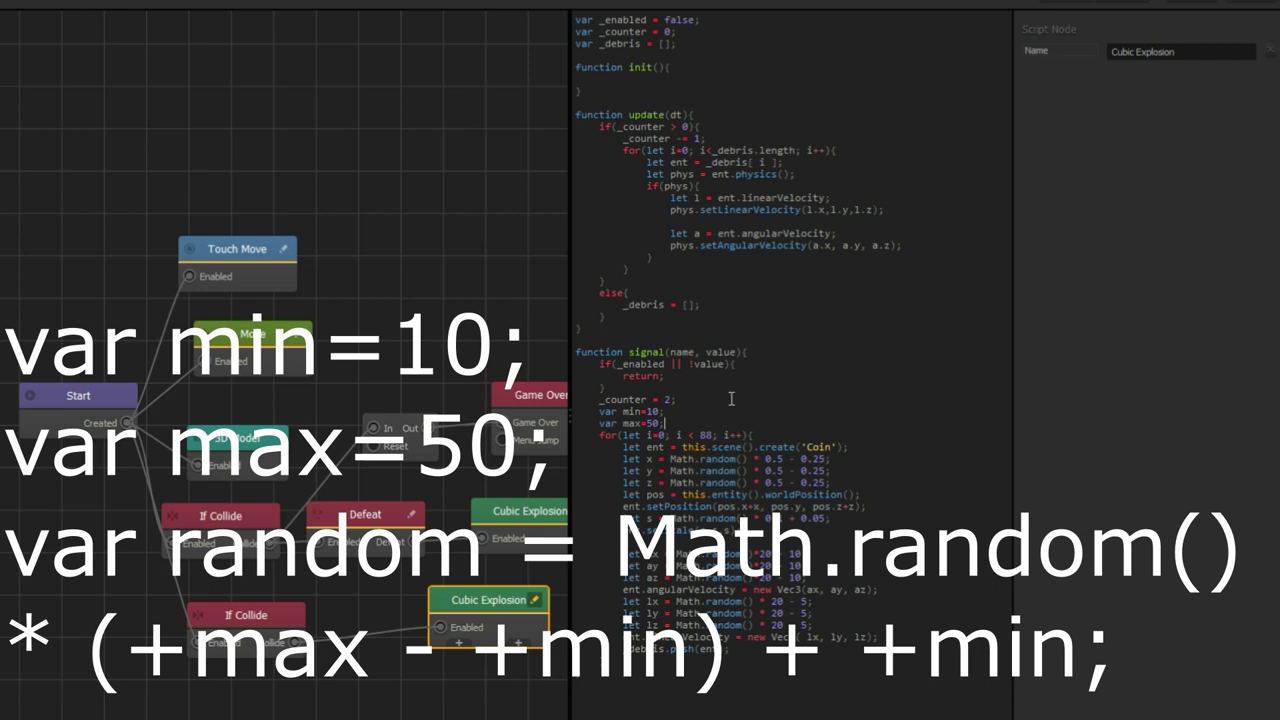
pyautogui.press('Return')
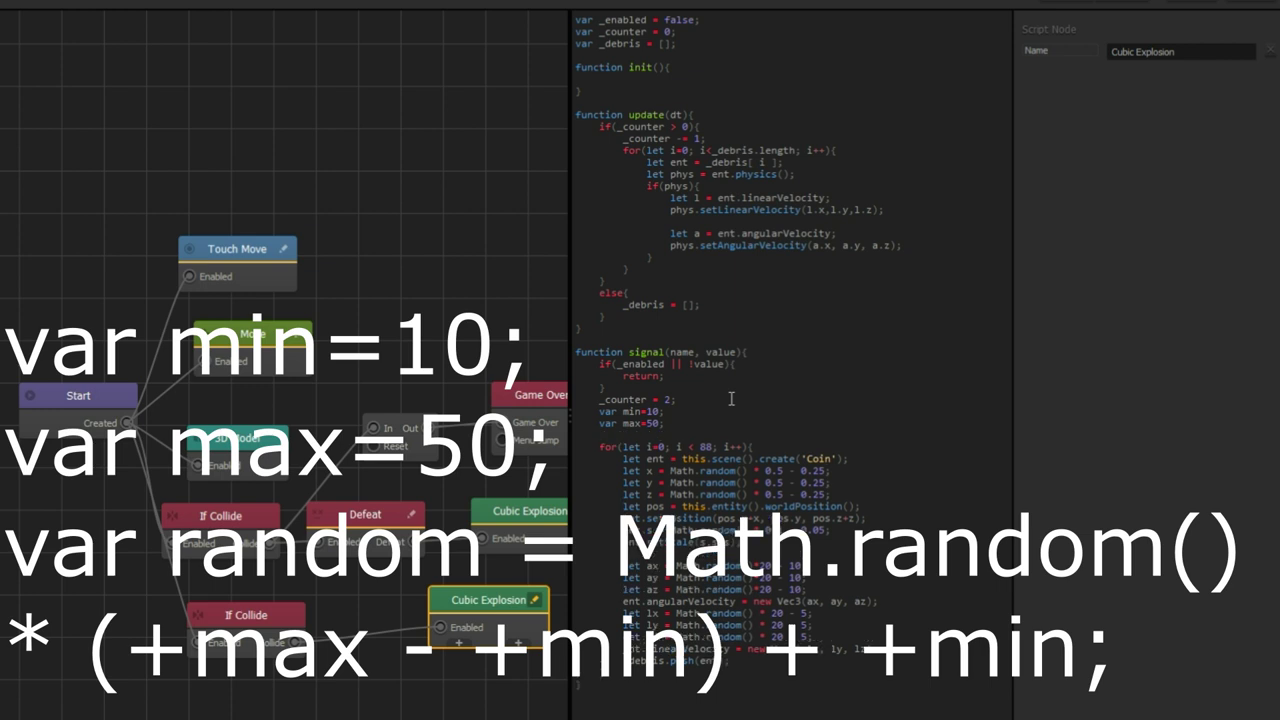
pyautogui.write('var random = Math.random() * (+max - +min) + +min')
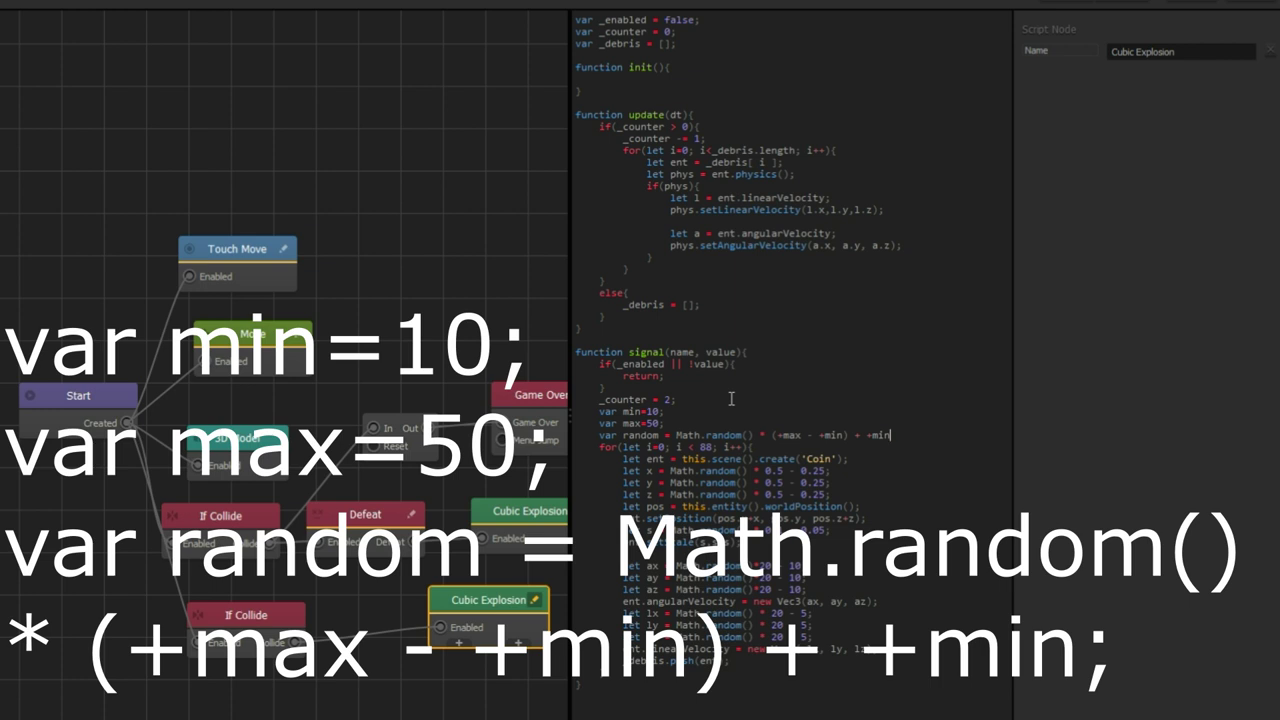
pyautogui.write(';')
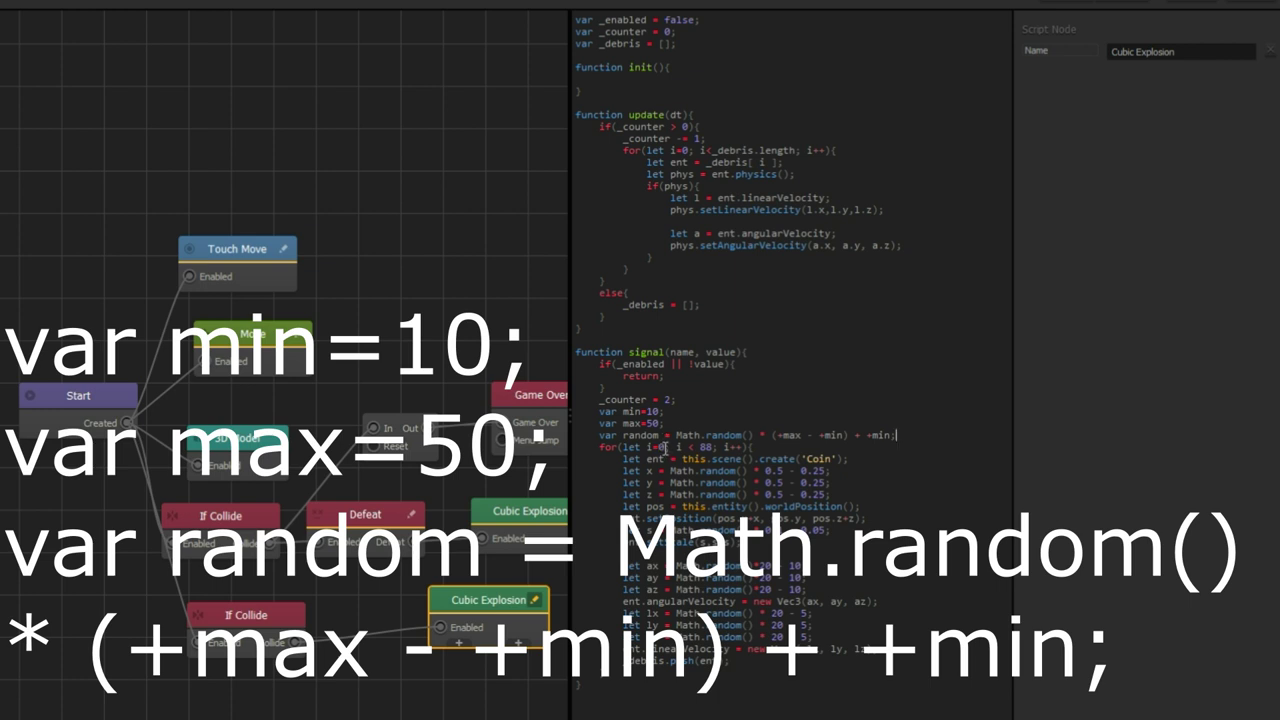
# Use random as the spawn loop's upper limit and edit the scale and lz velocity code inside the loop
pyautogui.click(712, 447)
pyautogui.press('BackSpace')
pyautogui.press('BackSpace')
pyautogui.write('random')
pyautogui.click(699, 530)
pyautogui.press('BackSpace')
pyautogui.press('BackSpace')
pyautogui.click(808, 636)
pyautogui.write('0')
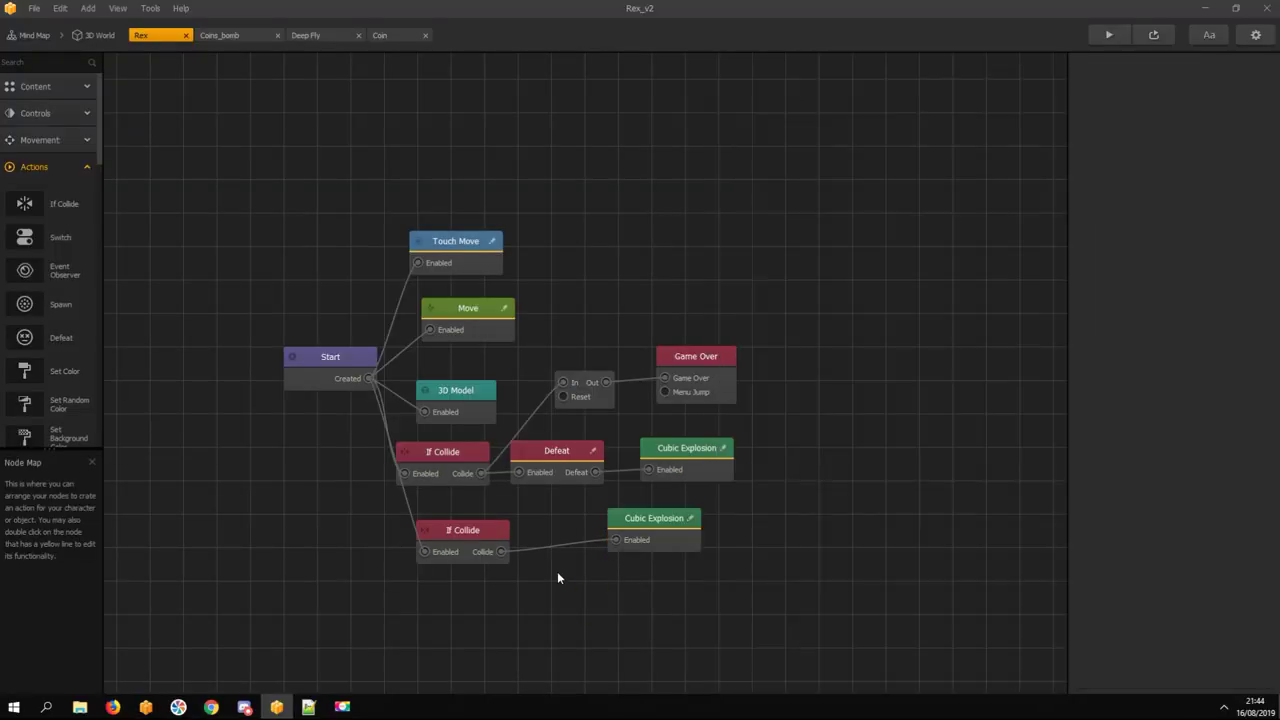
# Add a Receive node below the Coins_bomb If Collide node and set its event name to level
pyautogui.scroll(-10, 56, 267)
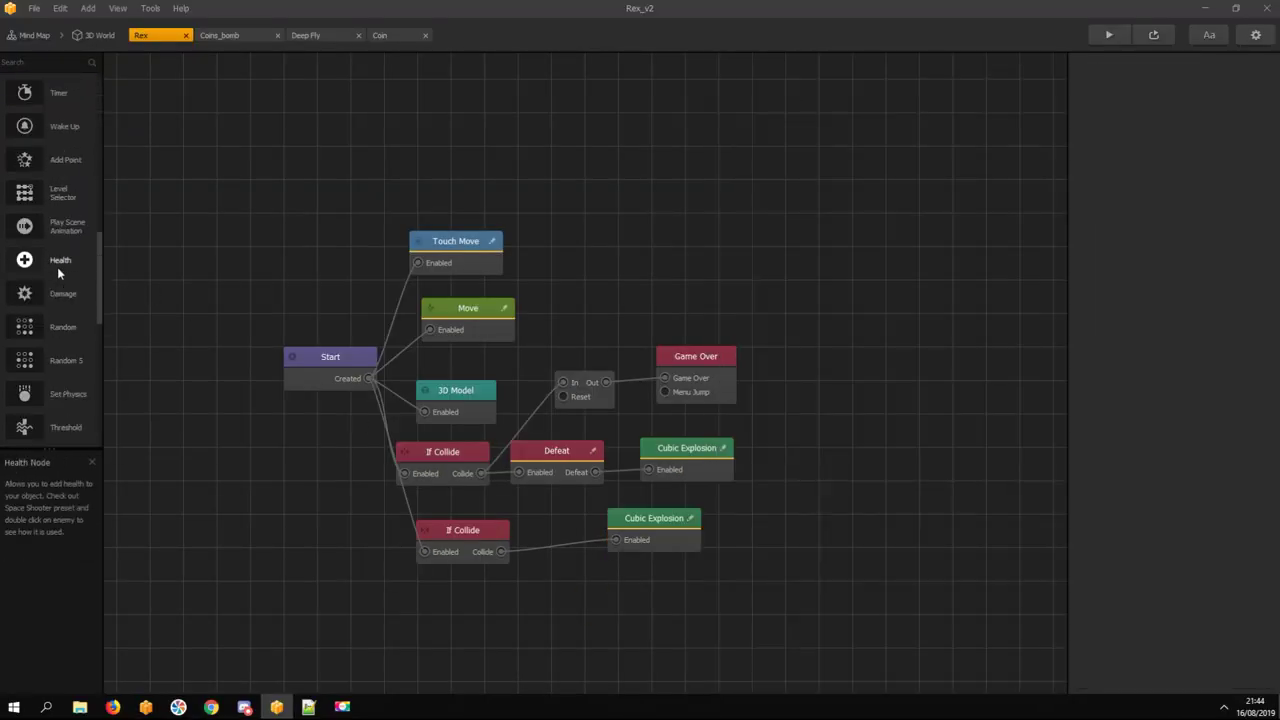
pyautogui.scroll(3, 63, 293)
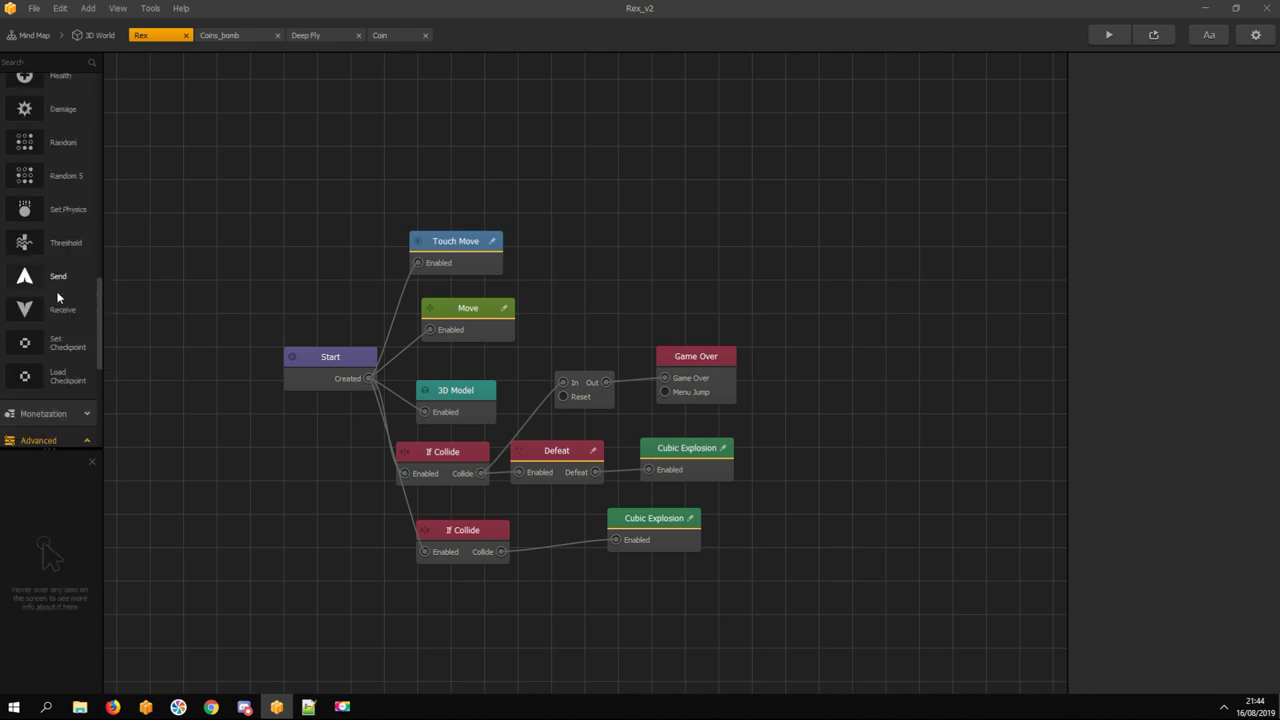
pyautogui.click(62, 311)
pyautogui.moveTo(62, 311); pyautogui.dragTo(419, 589)
pyautogui.doubleClick(1175, 105)
pyautogui.write('level')
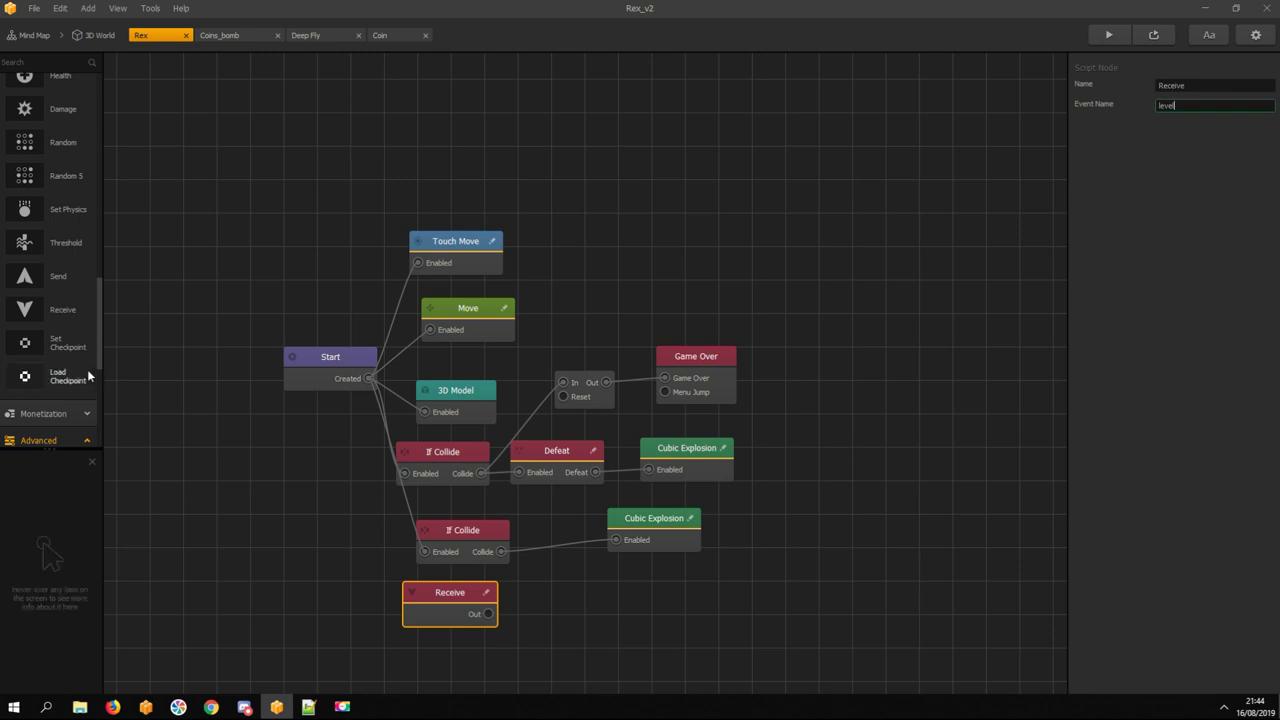
# Add a Global Counter node with target 1 and connect the Receive node's Out to its Enabled input
pyautogui.scroll(1, 62, 245)
pyautogui.scroll(-1, 63, 251)
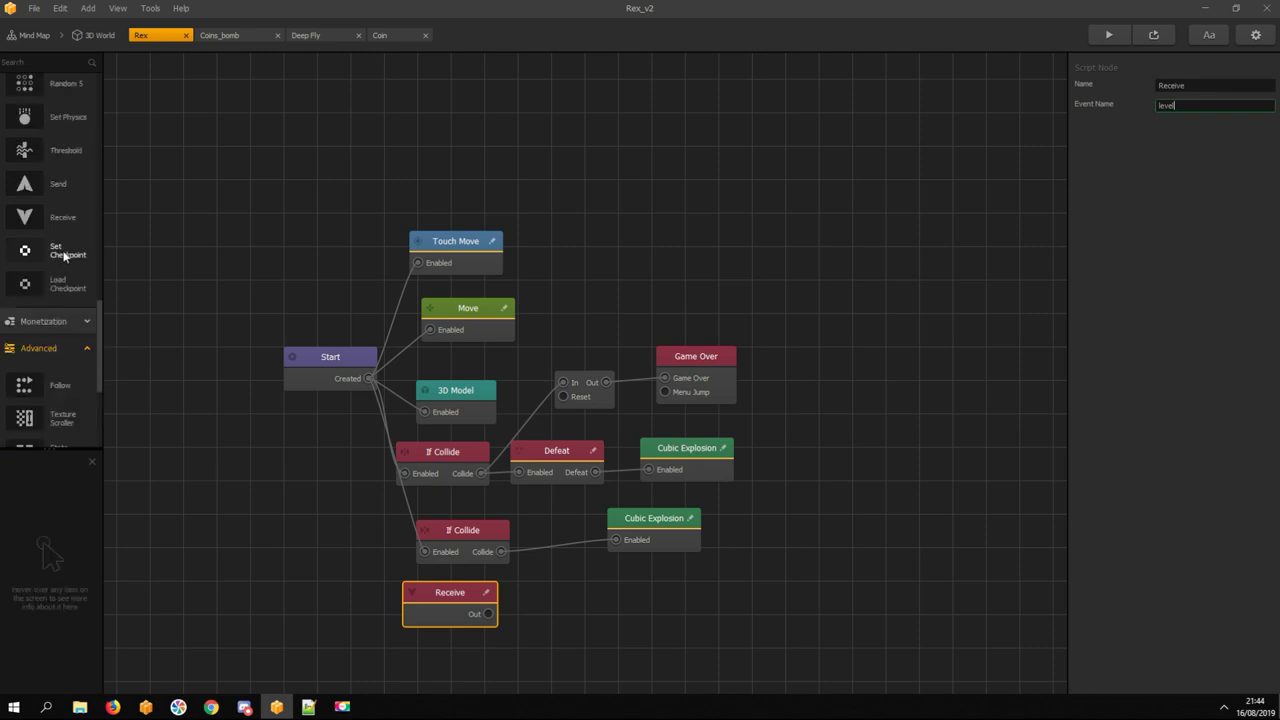
pyautogui.scroll(-3, 65, 300)
pyautogui.moveTo(67, 411); pyautogui.dragTo(552, 597)
pyautogui.click(1190, 125)
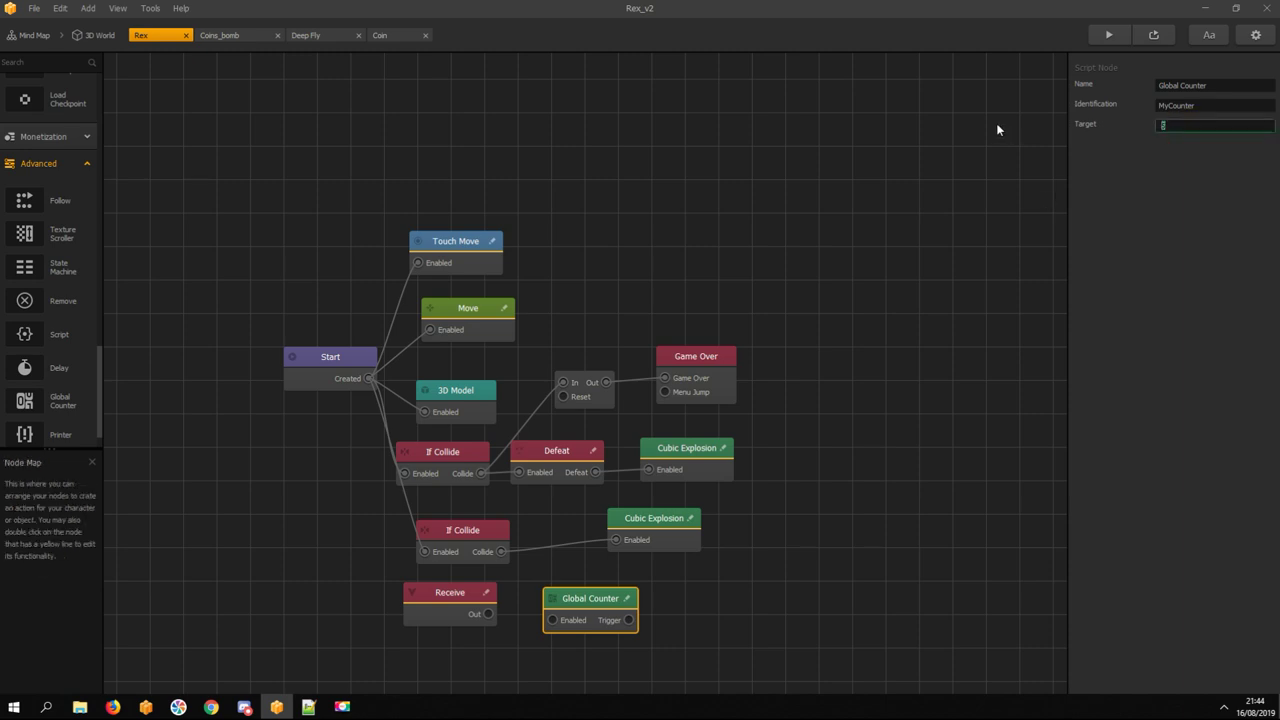
pyautogui.write('1')
pyautogui.press('Return')
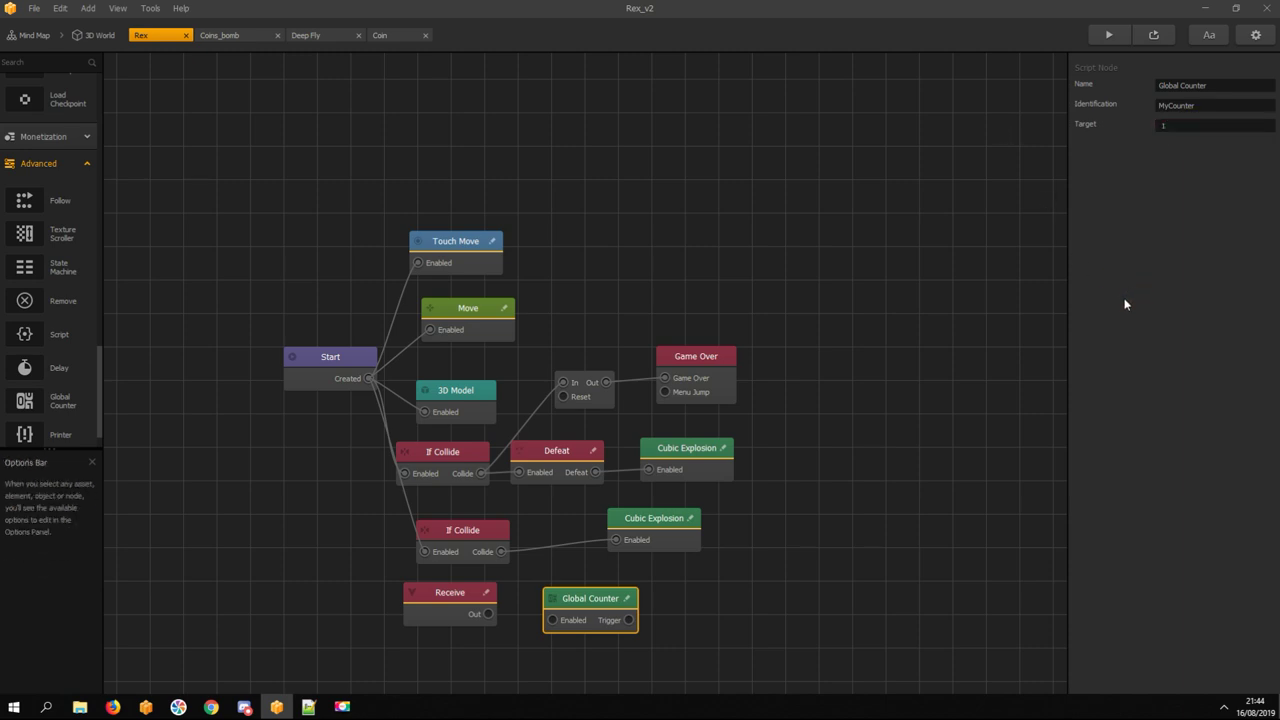
pyautogui.moveTo(489, 616); pyautogui.dragTo(547, 620)
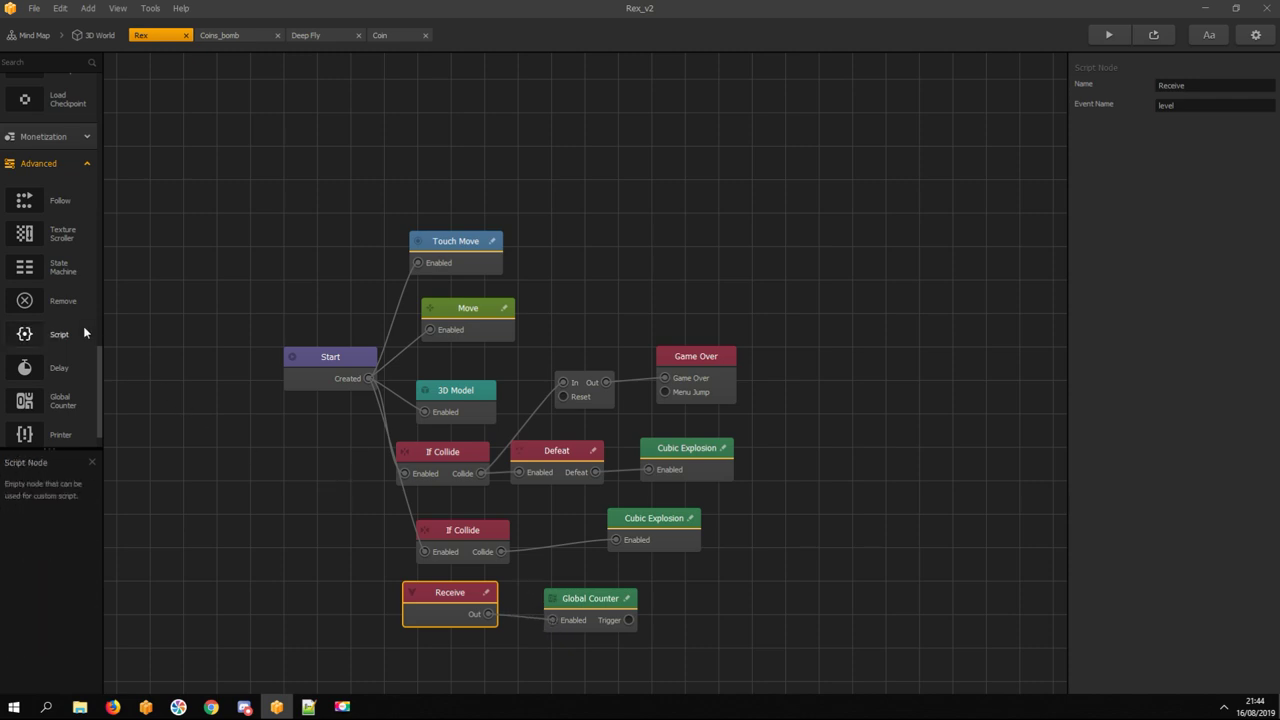
# Add an If Collide node with affected asset finish and connect the Global Counter's Trigger to its Enabled input
pyautogui.scroll(3, 58, 298)
pyautogui.scroll(10, 60, 285)
pyautogui.moveTo(62, 204); pyautogui.dragTo(685, 606)
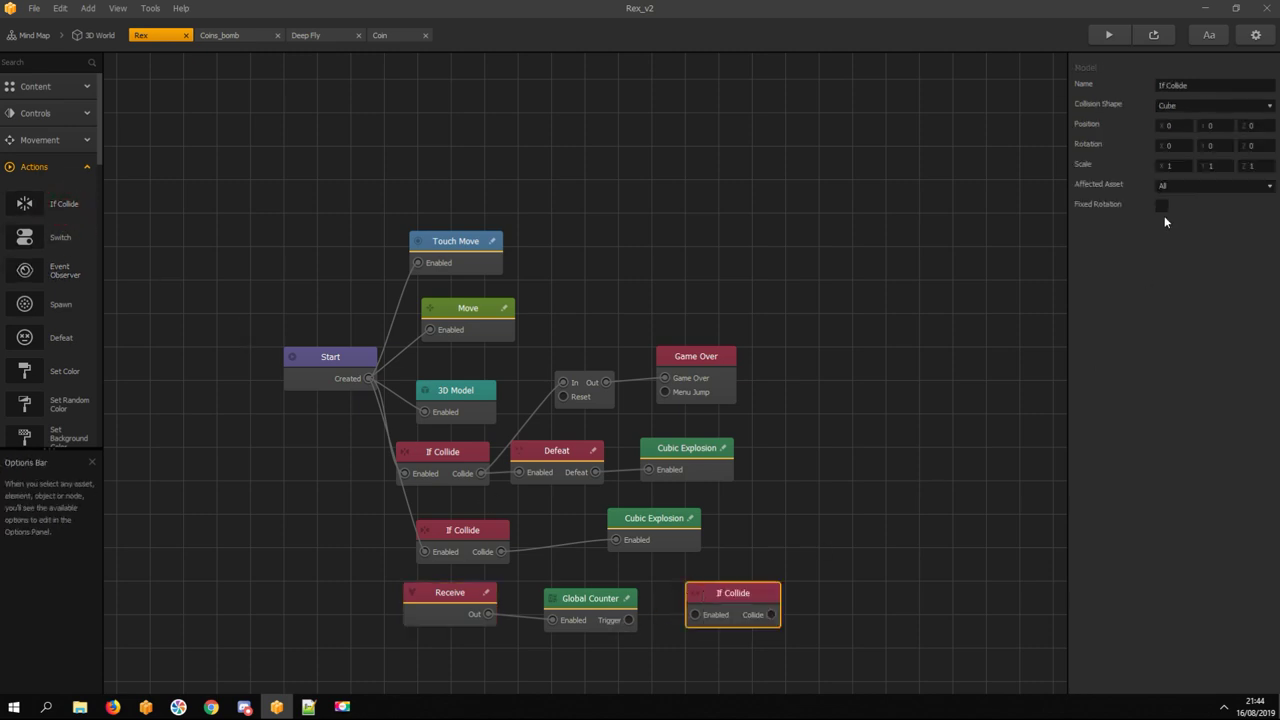
pyautogui.click(1166, 187)
pyautogui.click(1180, 450)
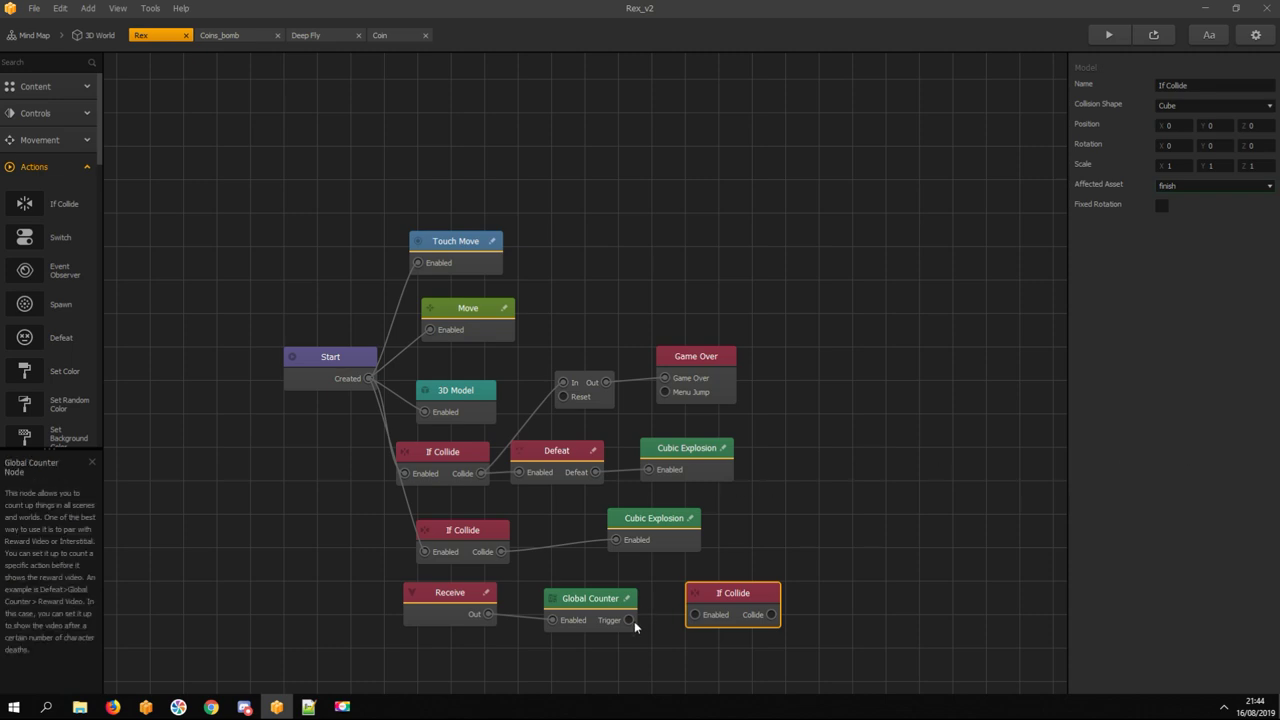
pyautogui.moveTo(629, 620); pyautogui.dragTo(694, 615)
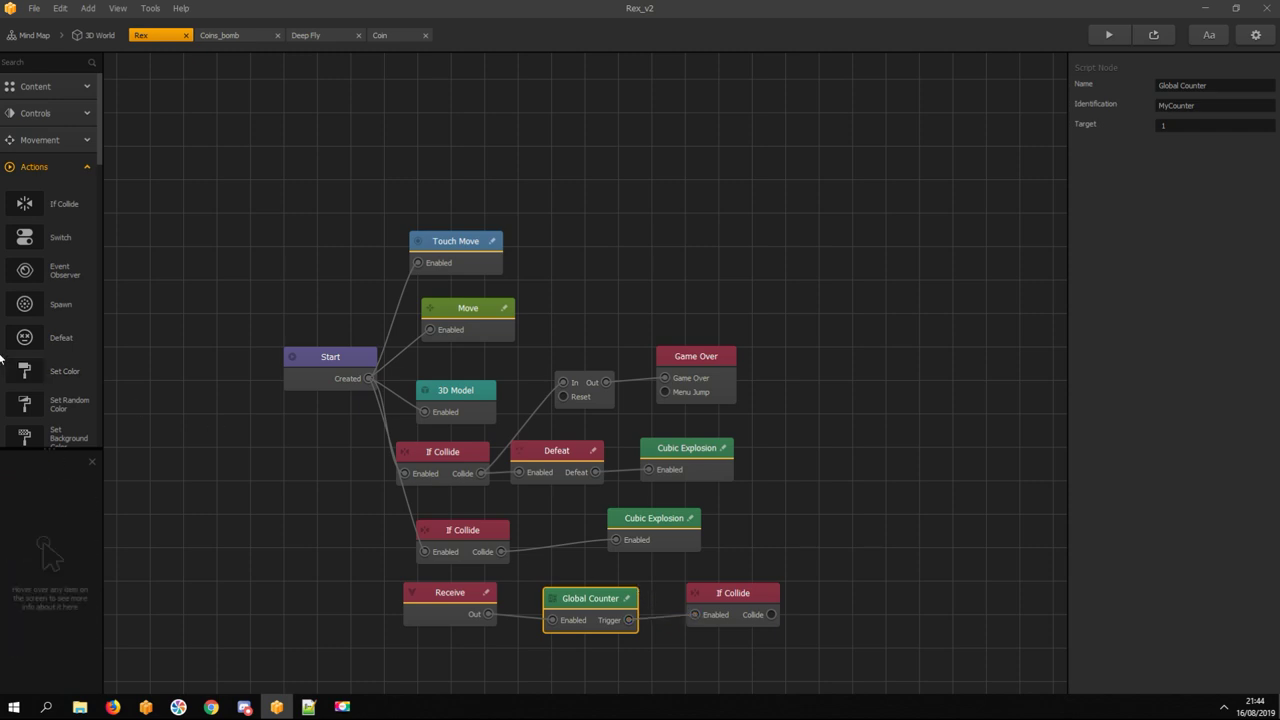
# Add a Level Selector node, connecting Start's Created output to Enabled and the finish If Collide's Collide output to Next
pyautogui.scroll(-10, 70, 310)
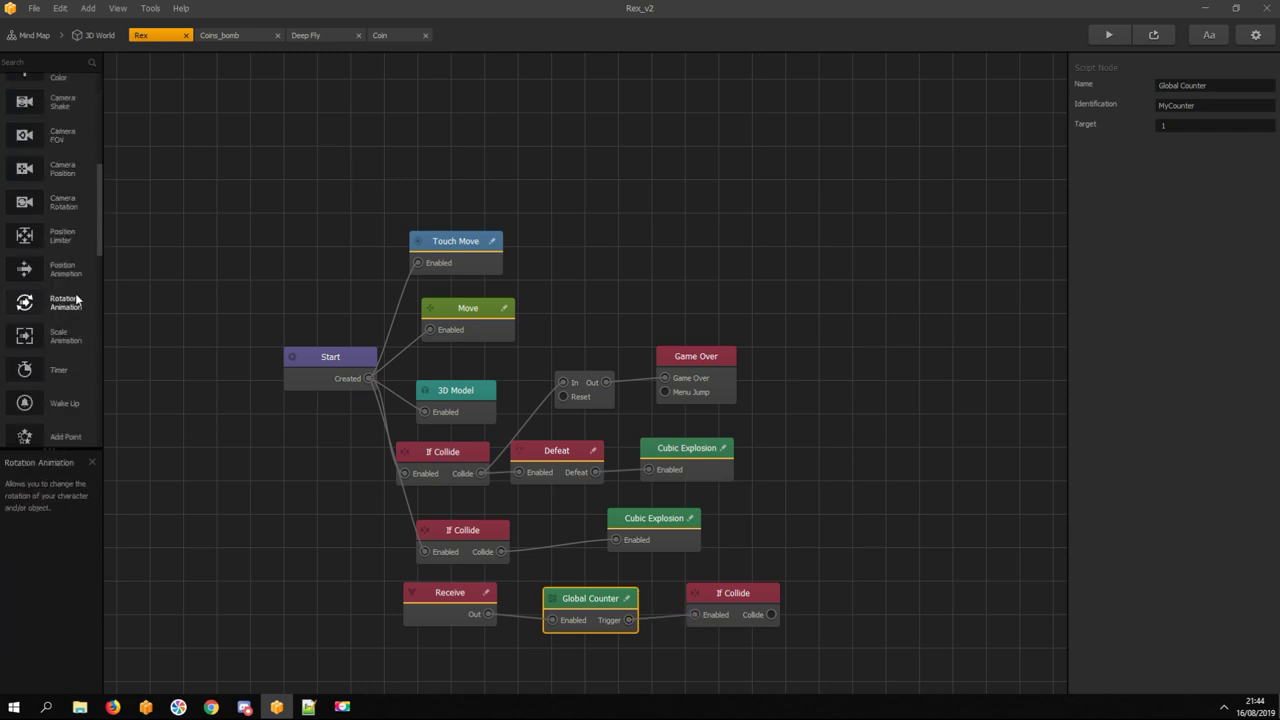
pyautogui.scroll(-10, 76, 294)
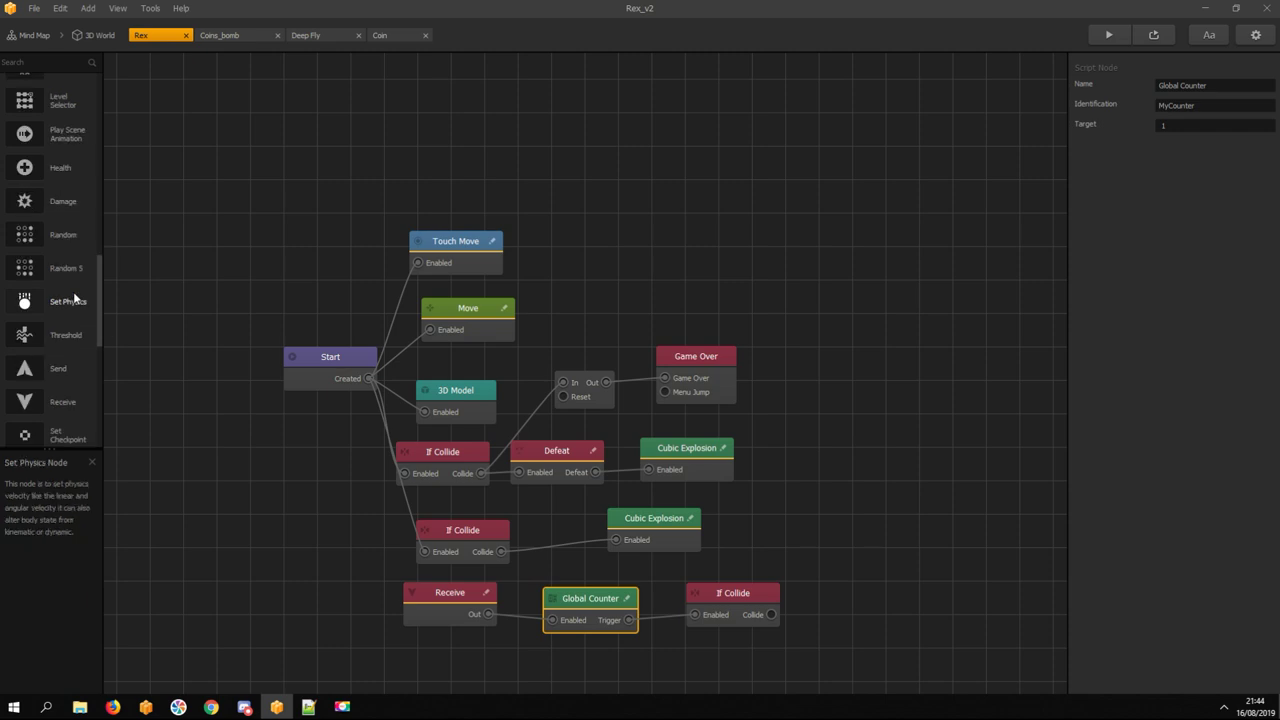
pyautogui.scroll(10, 74, 296)
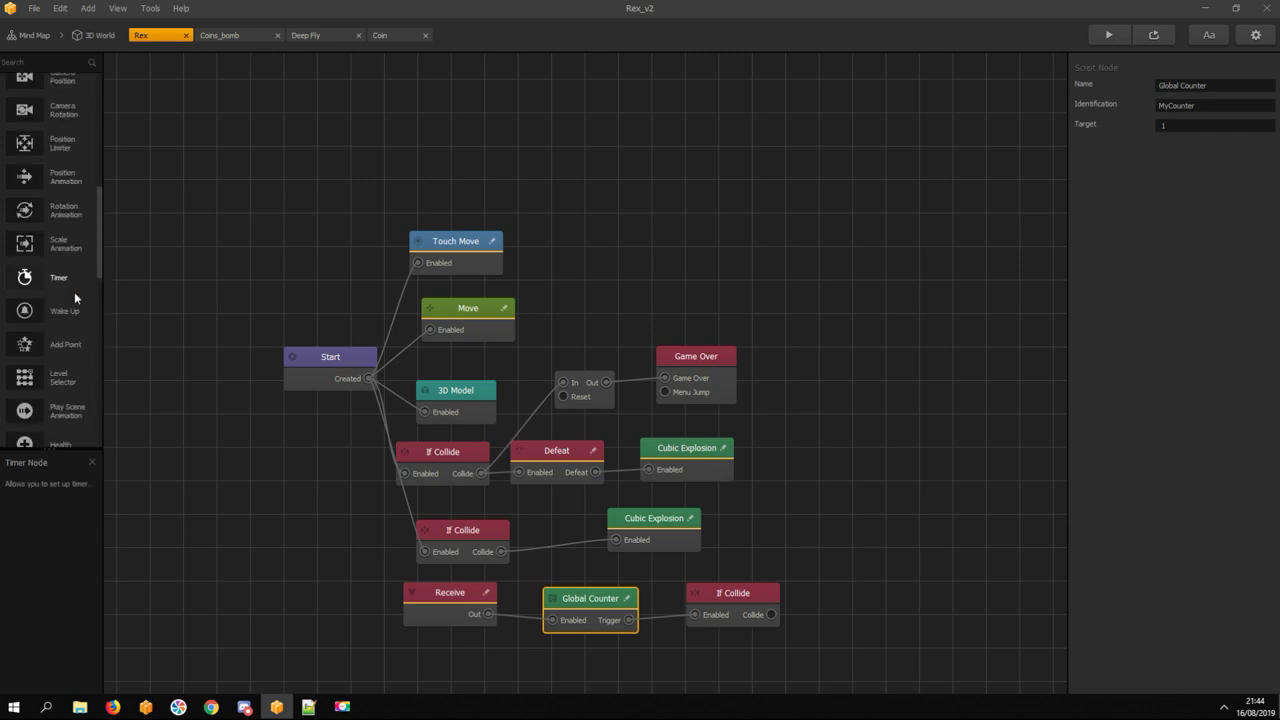
pyautogui.moveTo(60, 377); pyautogui.dragTo(838, 554)
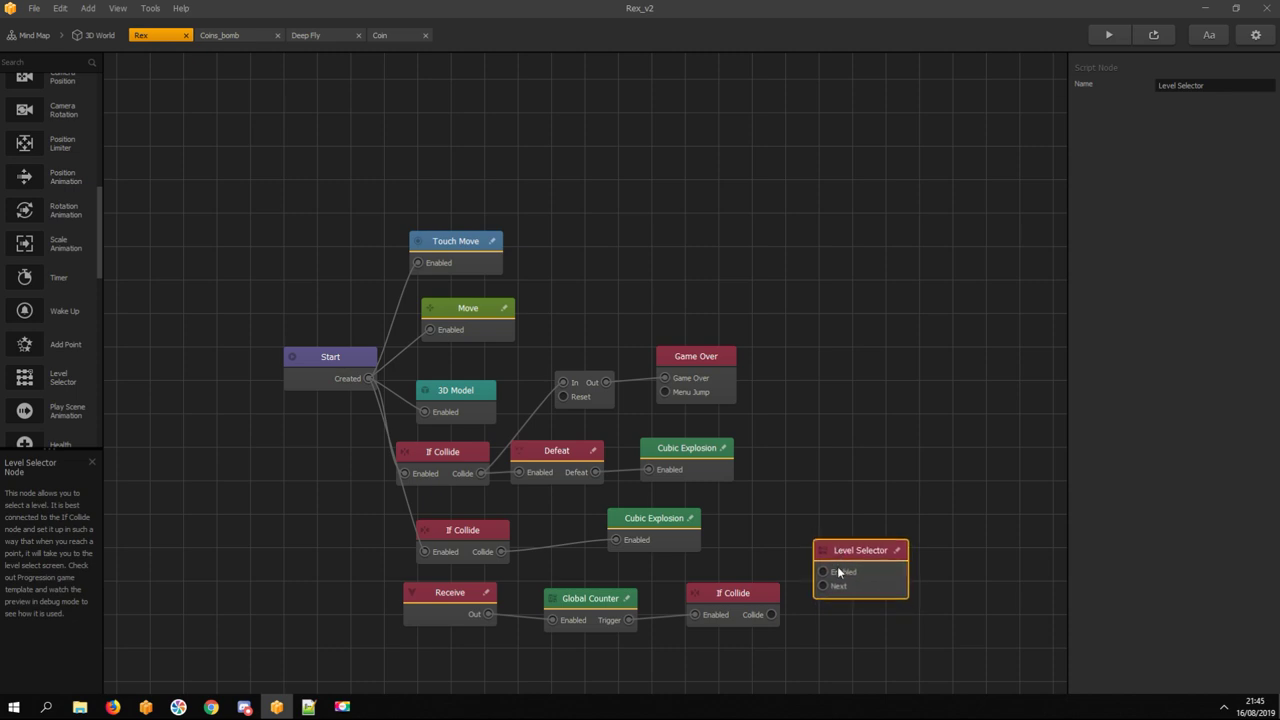
pyautogui.moveTo(822, 572); pyautogui.dragTo(369, 381)
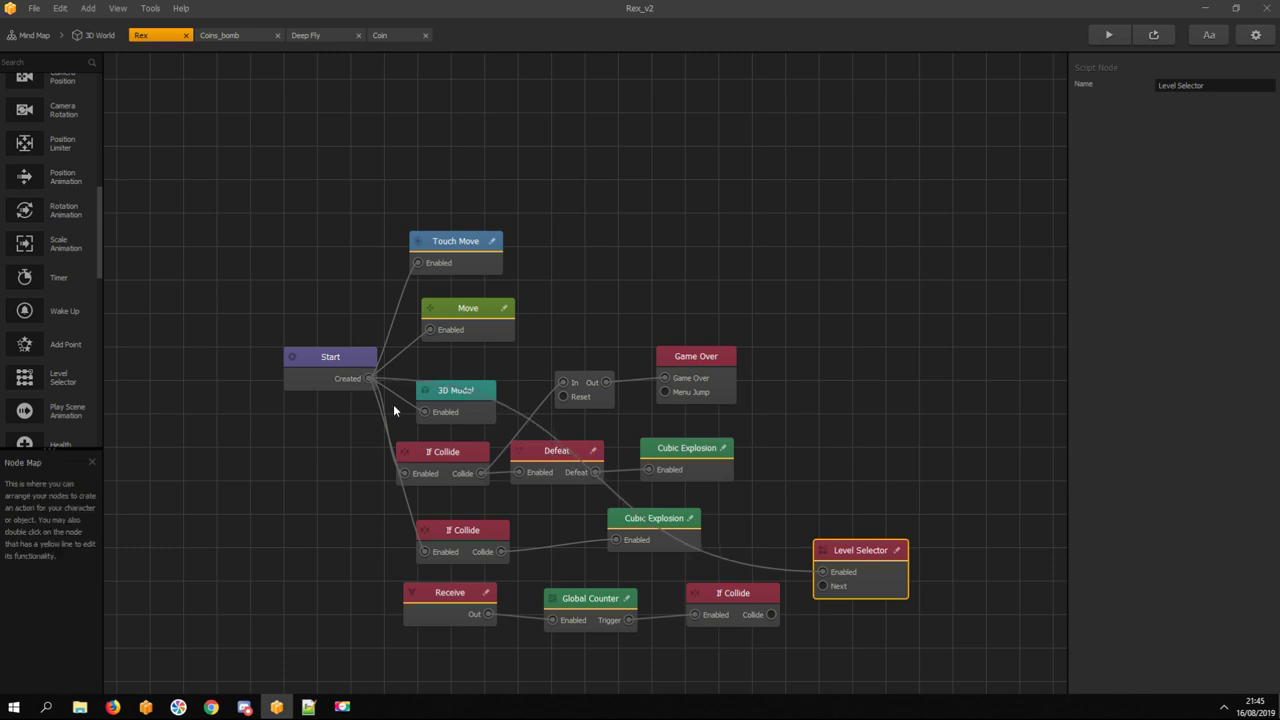
pyautogui.click(773, 616)
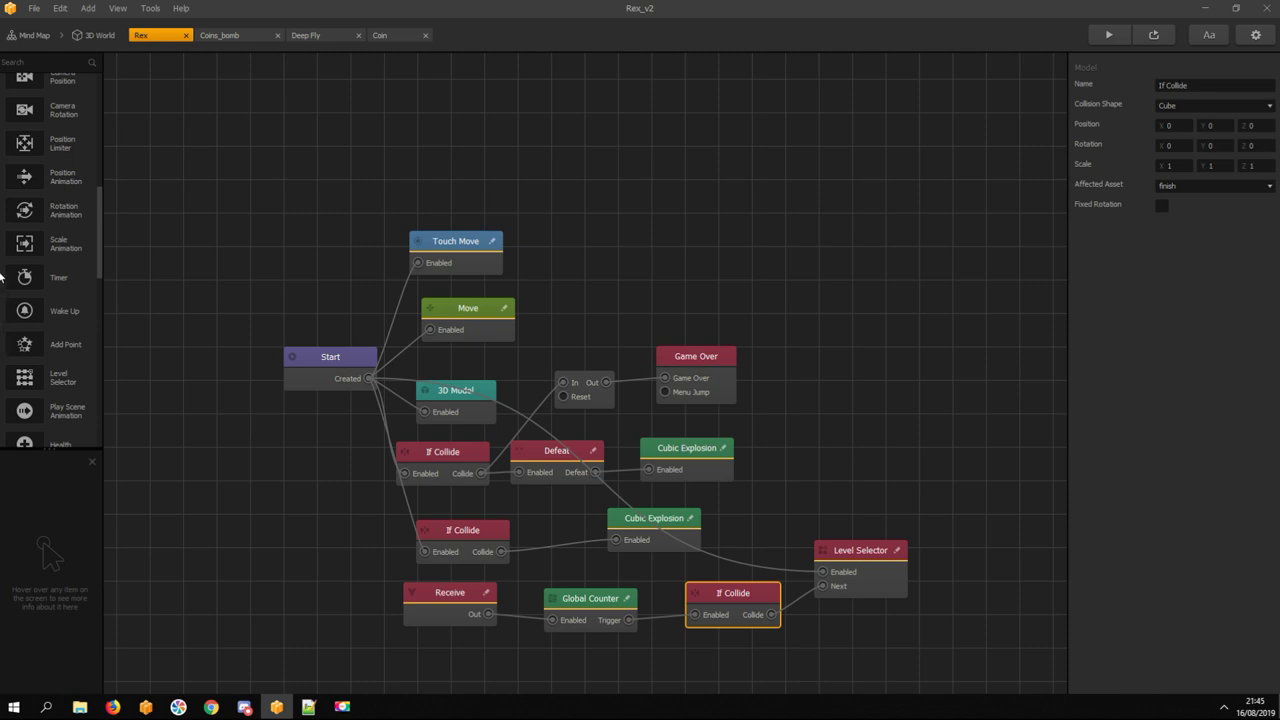
# Add a Delay node below the Level Selector and set its delay to 1
pyautogui.scroll(-8, 40, 340)
pyautogui.moveTo(46, 336); pyautogui.dragTo(820, 627)
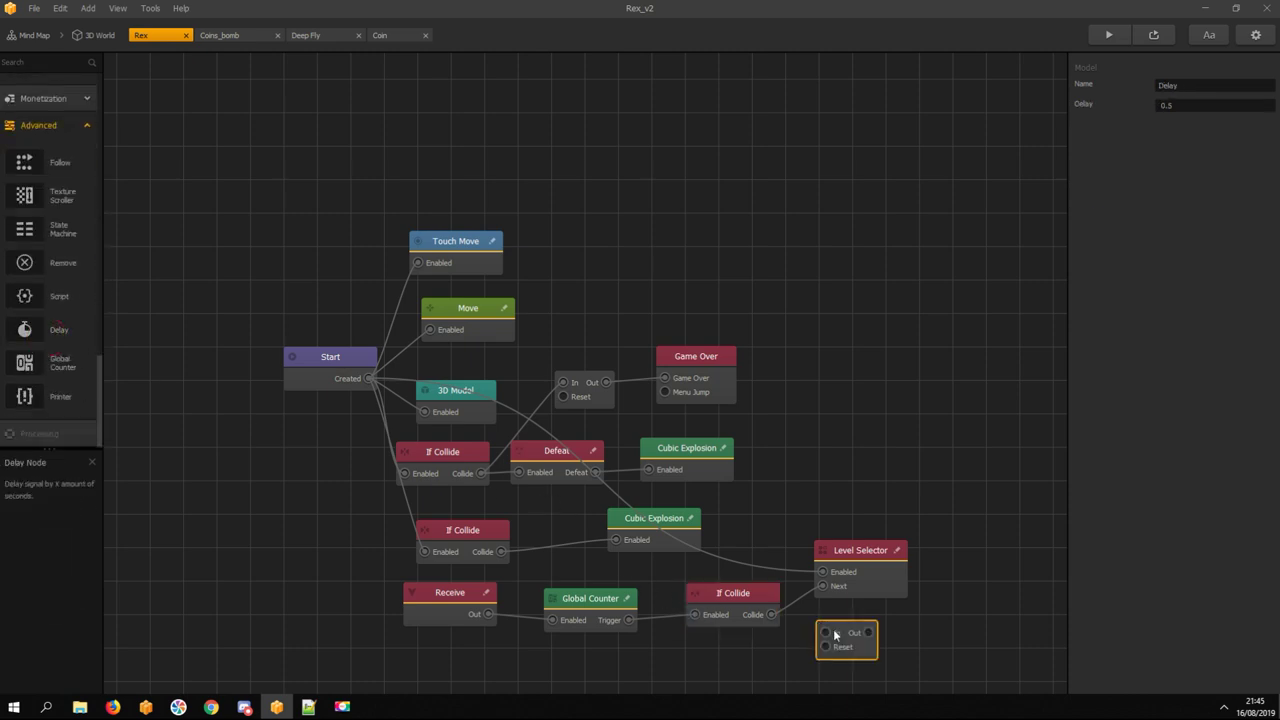
pyautogui.doubleClick(1199, 106)
pyautogui.write('1')
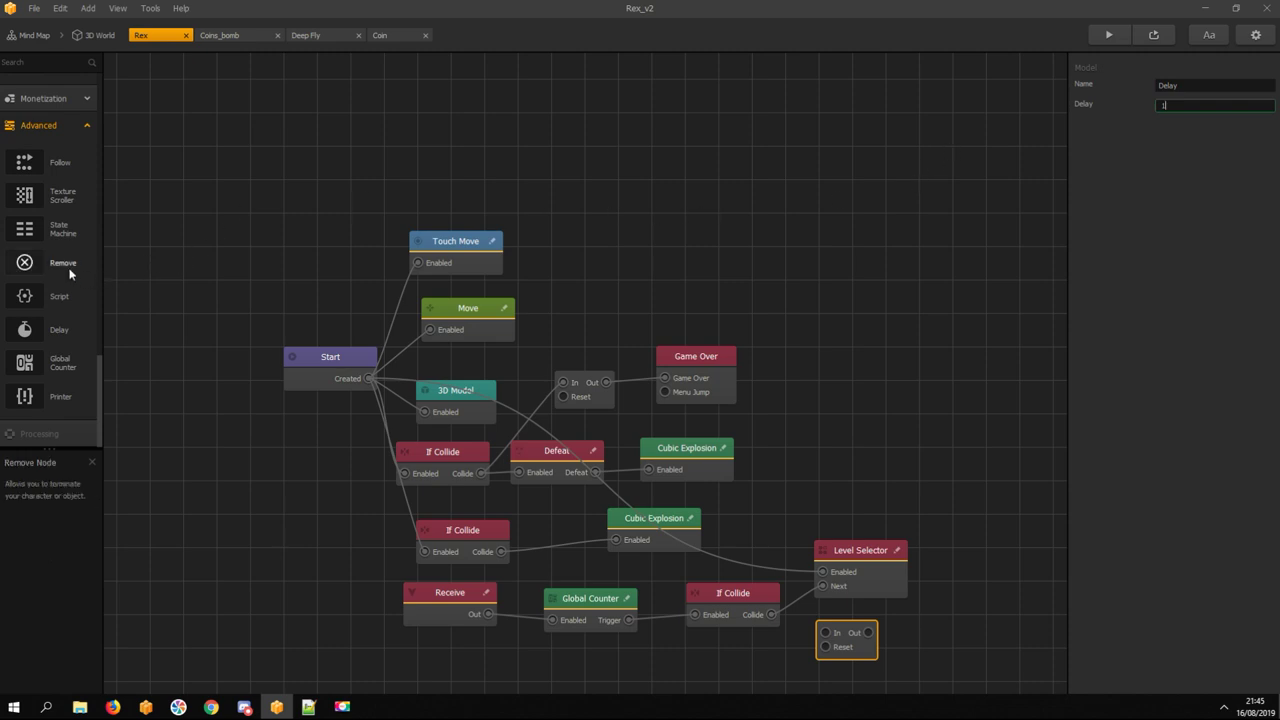
# Add an Event Observer named level jump with Pause Current World off, and wire the finish If Collide through the Delay to its Menu Jump
pyautogui.scroll(10, 60, 270)
pyautogui.scroll(2, 55, 214)
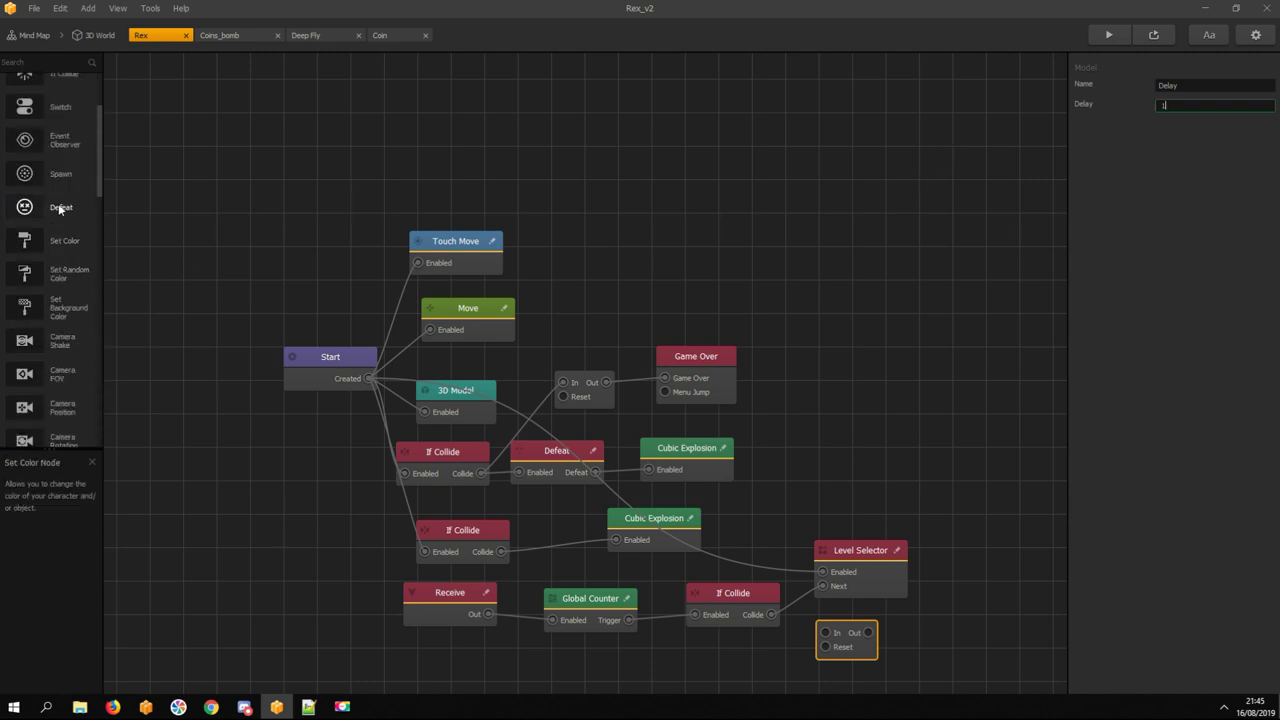
pyautogui.scroll(4, 62, 201)
pyautogui.moveTo(64, 225); pyautogui.dragTo(935, 625)
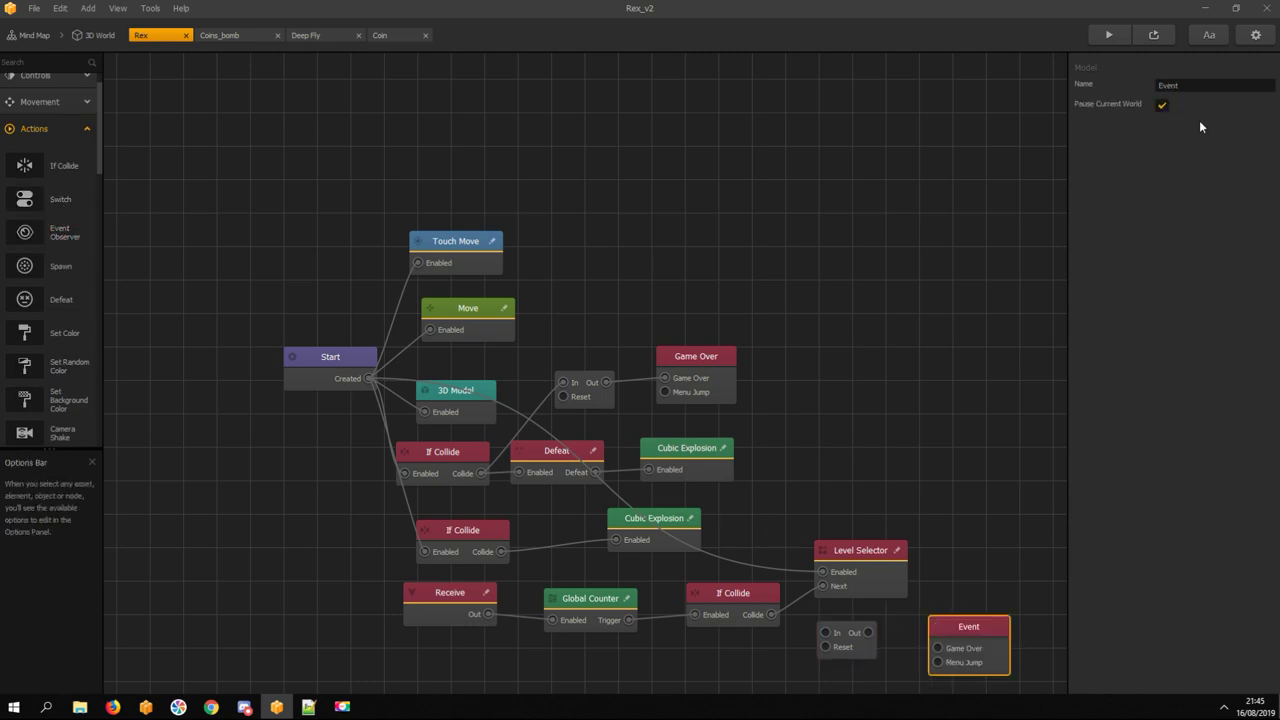
pyautogui.click(1196, 86)
pyautogui.press('BackSpace')
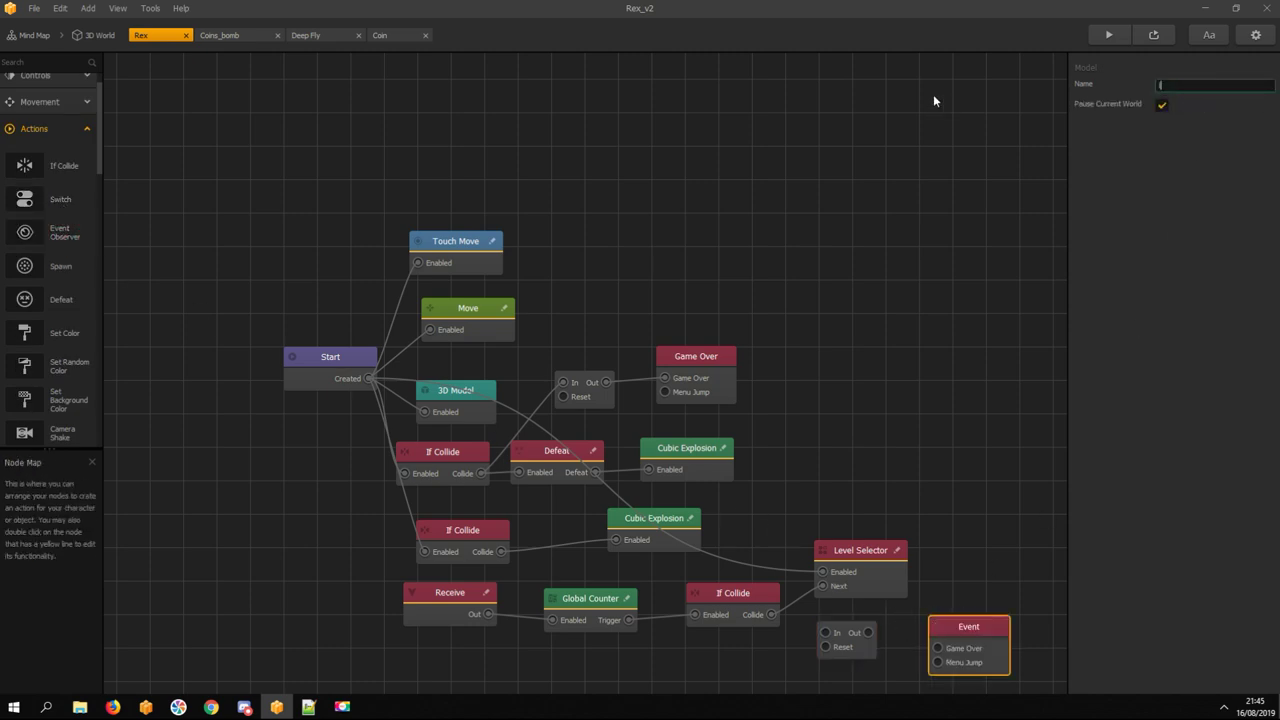
pyautogui.write('level jump')
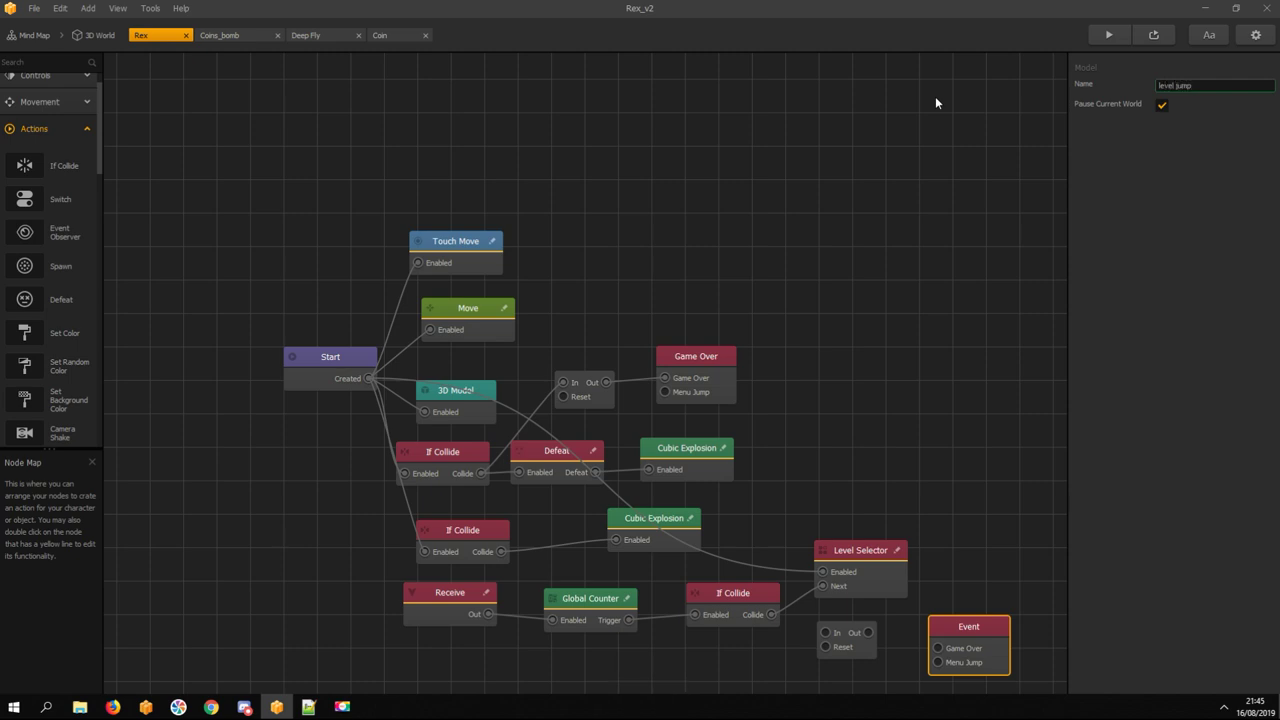
pyautogui.click(1169, 273)
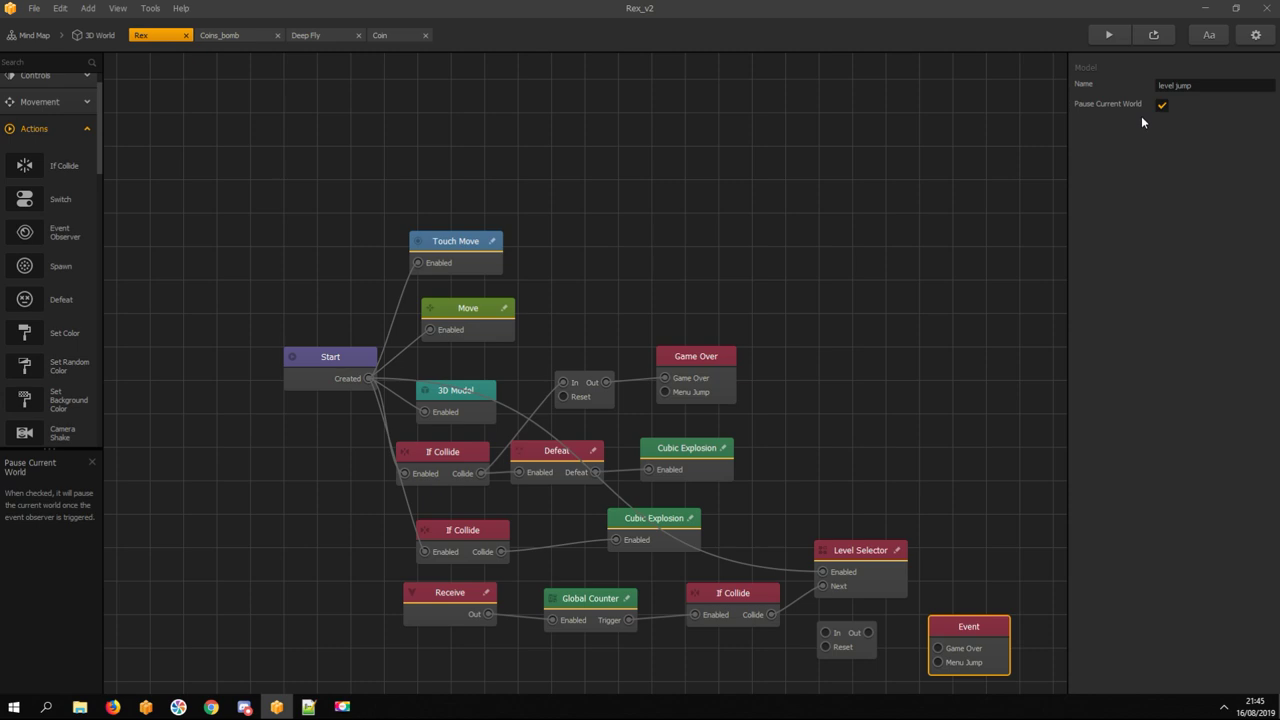
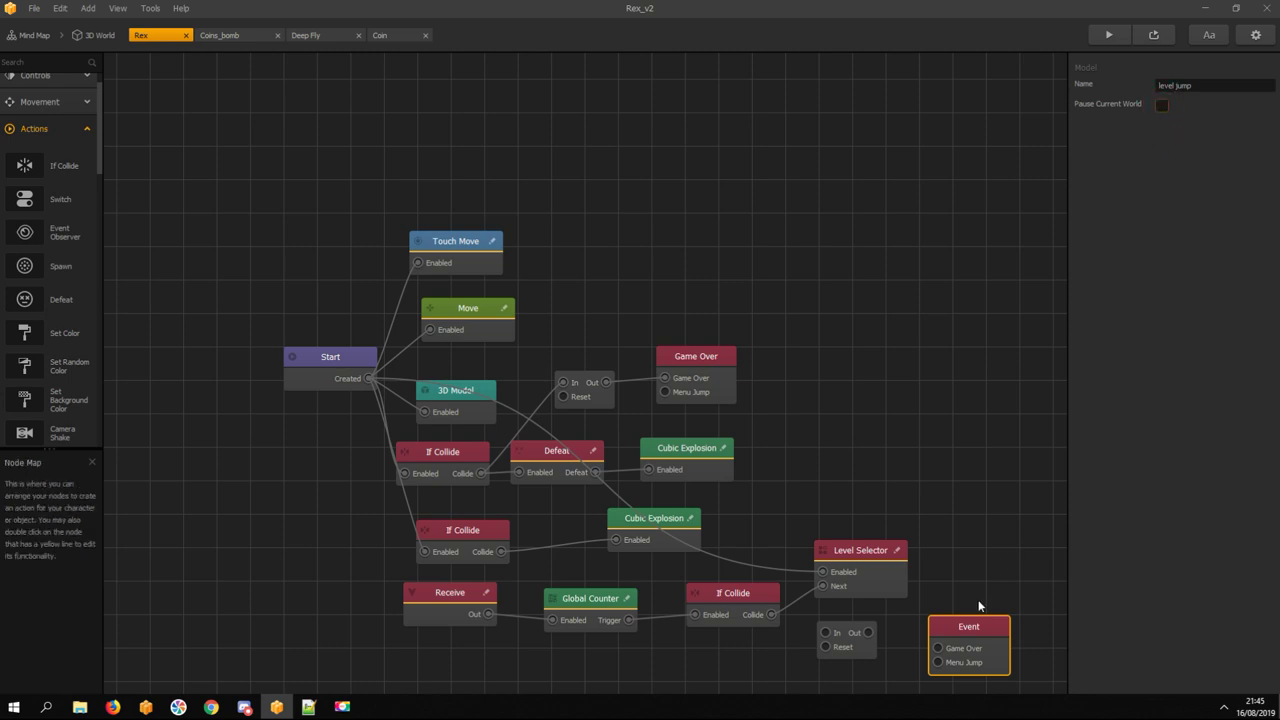
pyautogui.moveTo(772, 615); pyautogui.dragTo(938, 662)
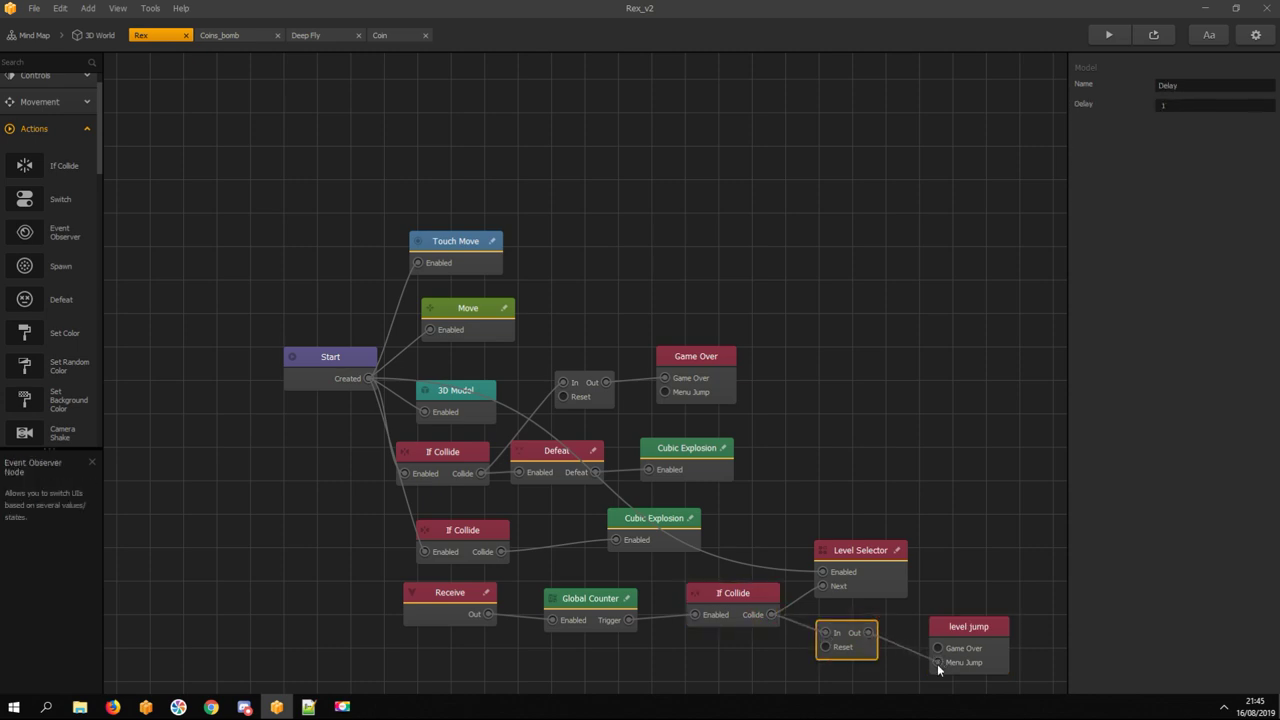
# Toggle the Pause Current World option on the Game Over node
pyautogui.click(688, 356)
pyautogui.click(1161, 106)
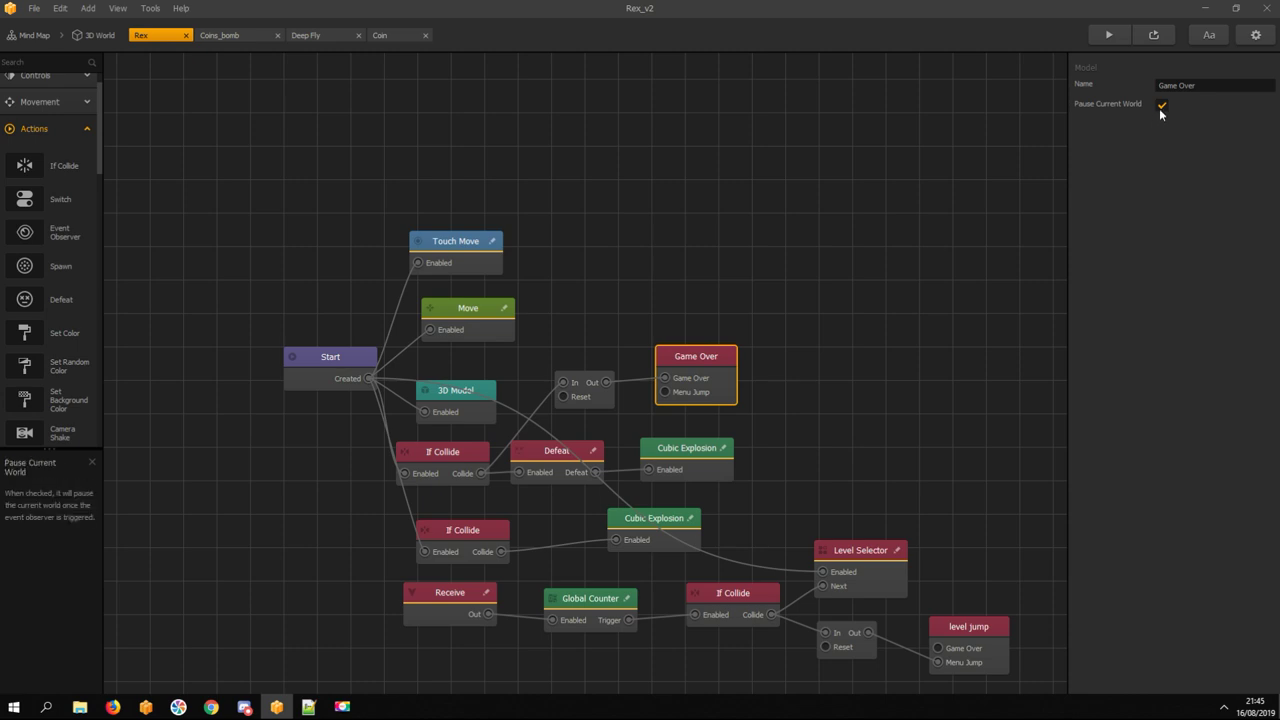
# Add an If Collide node to the Enemy object's node map and set its Affected Asset to Character
pyautogui.click(1143, 200)
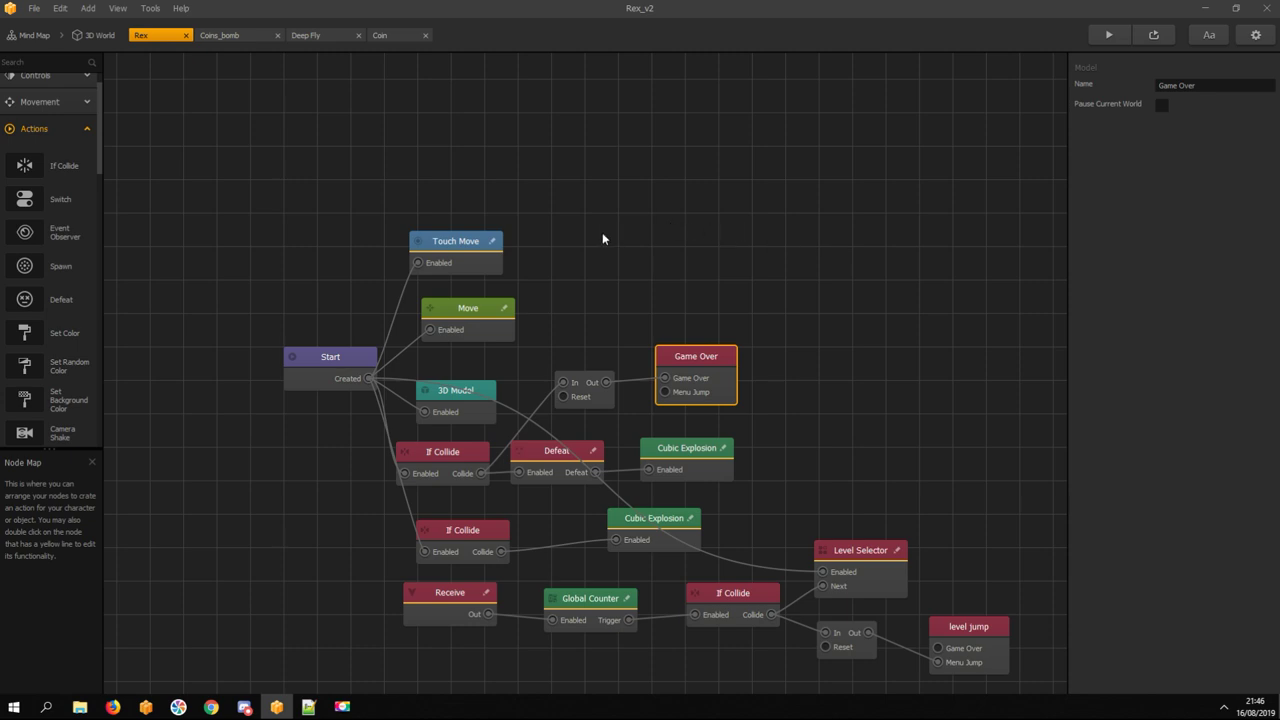
pyautogui.click(92, 40)
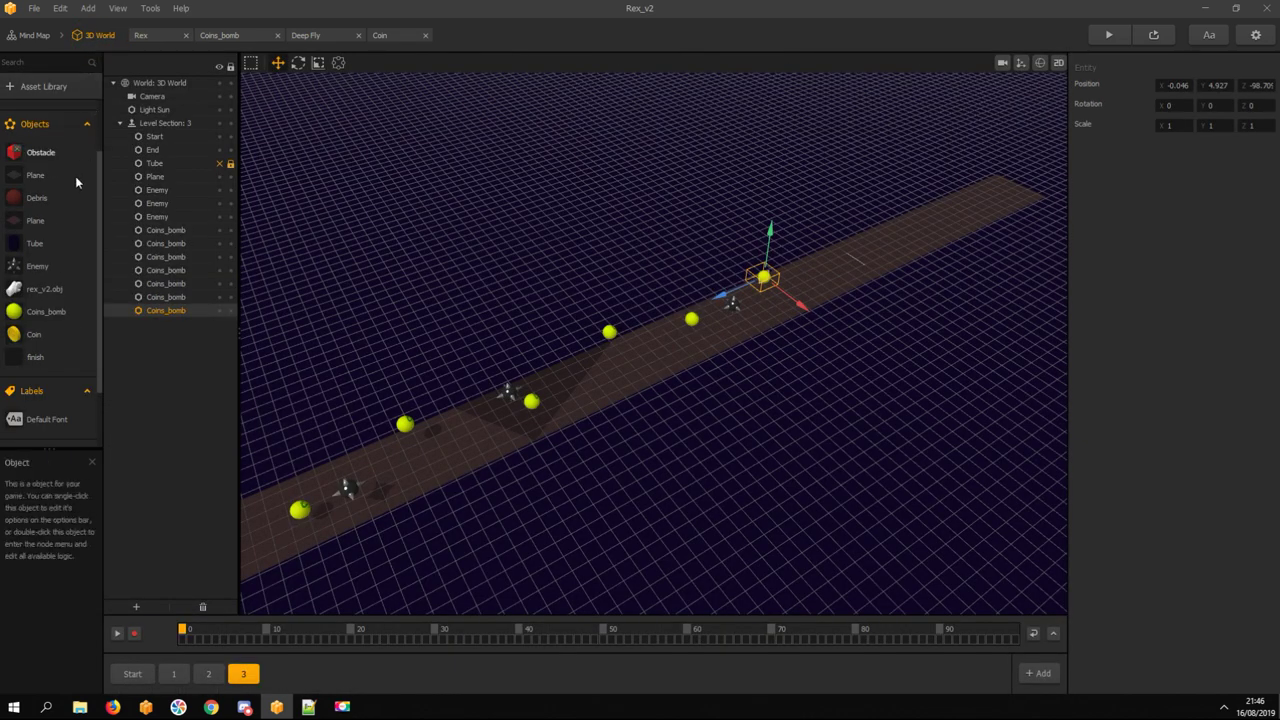
pyautogui.doubleClick(44, 267)
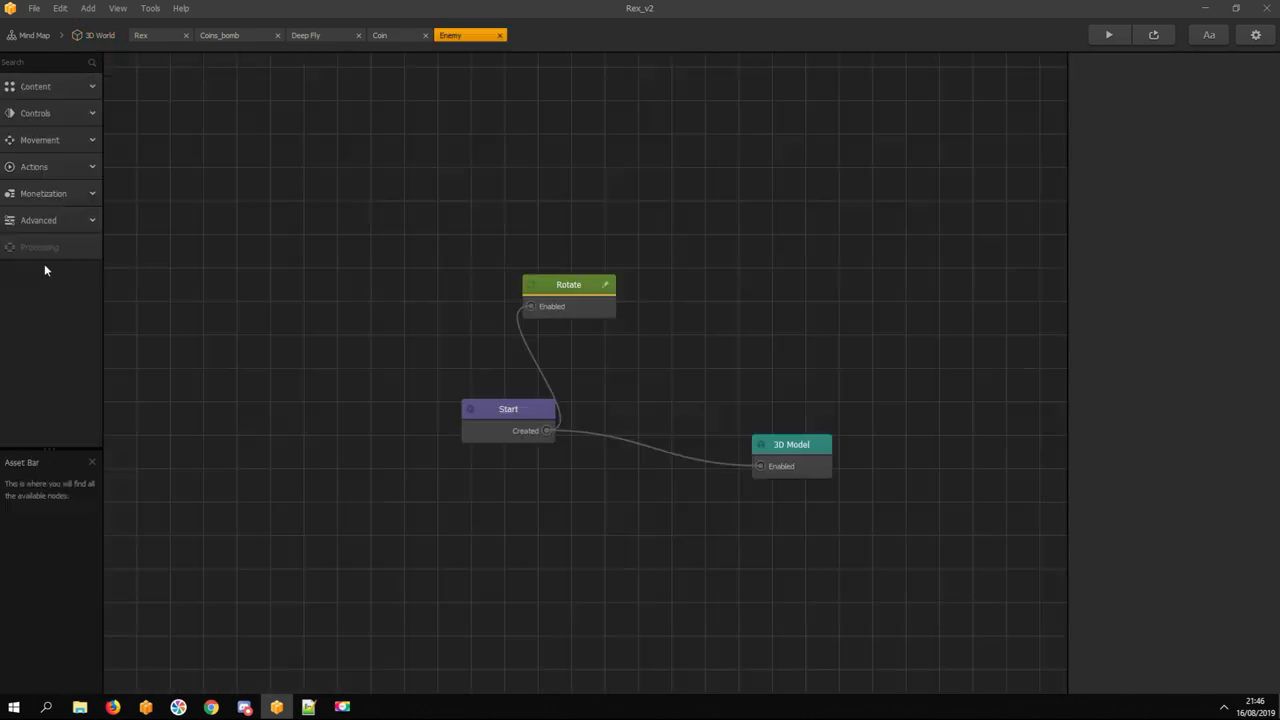
pyautogui.click(57, 167)
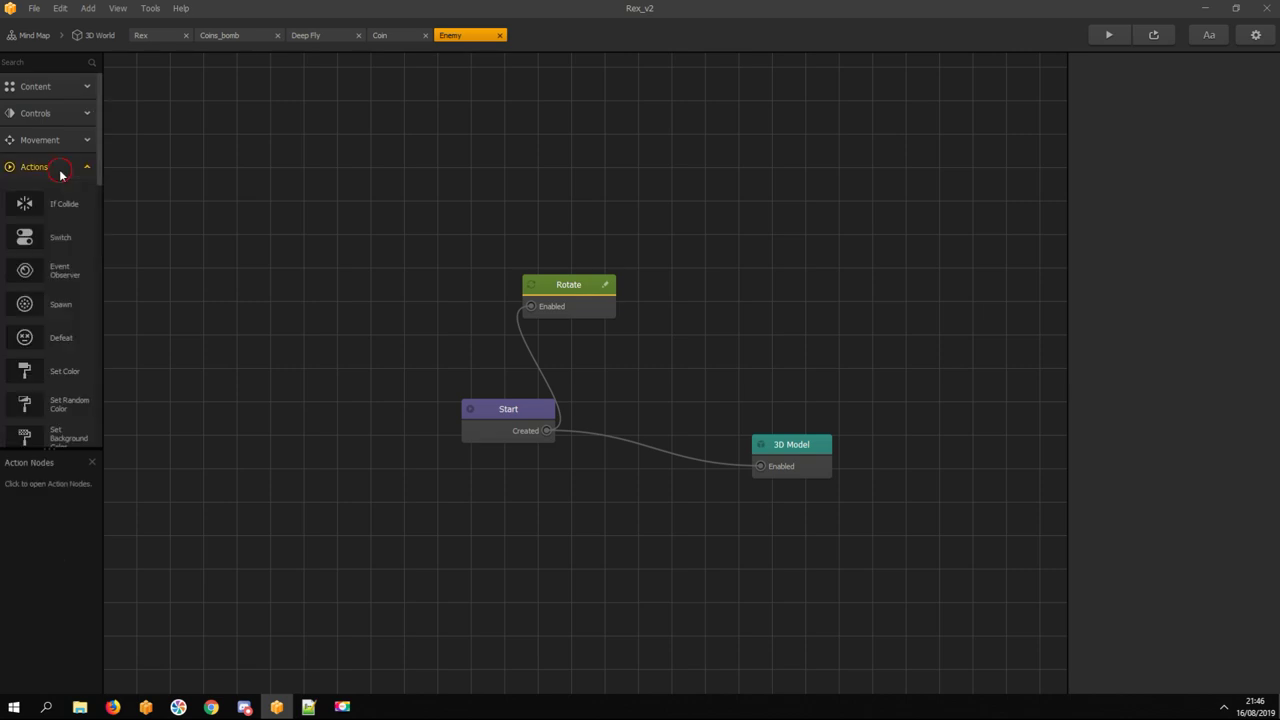
pyautogui.moveTo(63, 203); pyautogui.dragTo(598, 349)
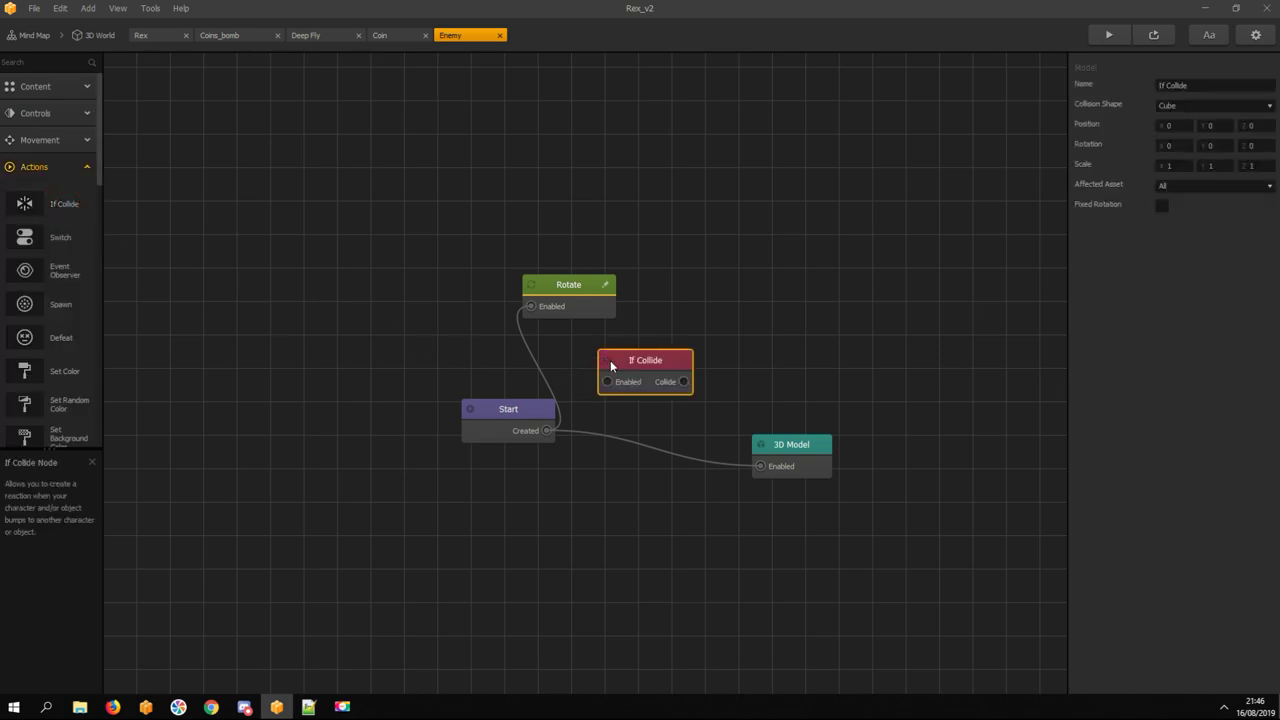
pyautogui.click(1174, 189)
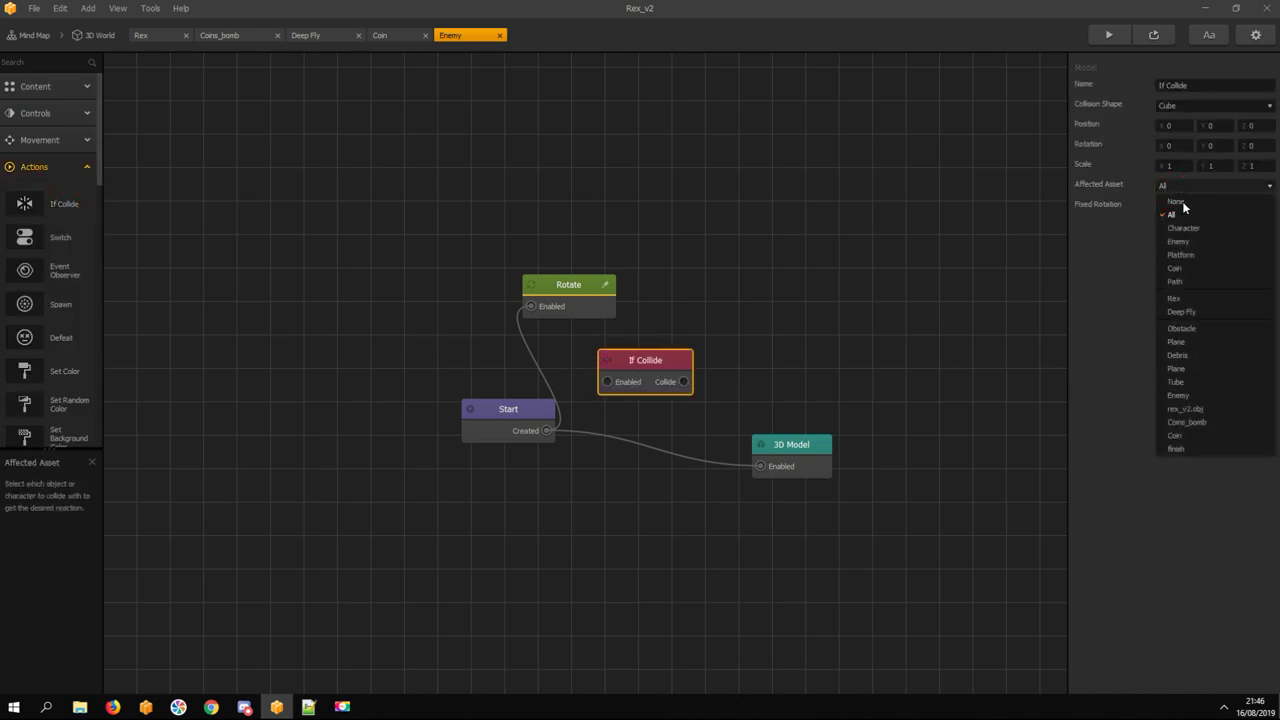
pyautogui.click(1190, 229)
# Place the Enemy's If Collide node just below and right of Rotate and connect Start's Created output to its Enabled input
pyautogui.moveTo(664, 361); pyautogui.dragTo(693, 329)
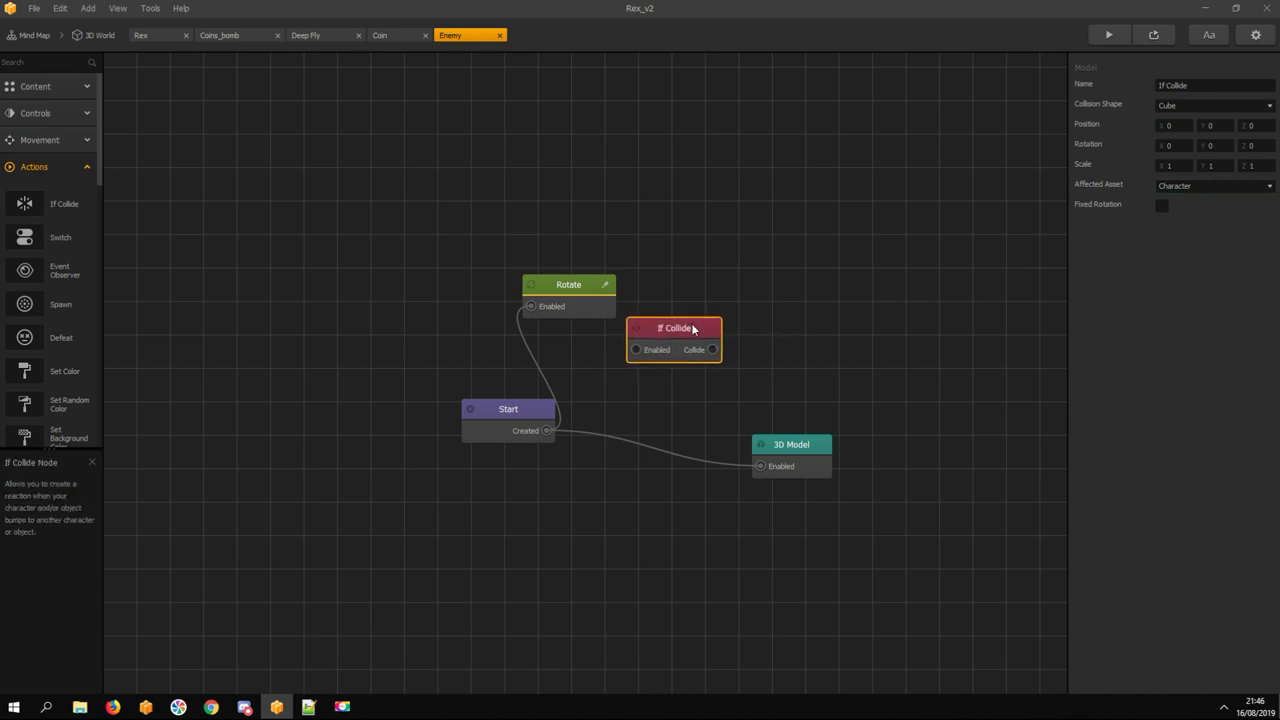
pyautogui.click(1168, 188)
pyautogui.click(1168, 188)
pyautogui.moveTo(545, 431); pyautogui.dragTo(637, 350)
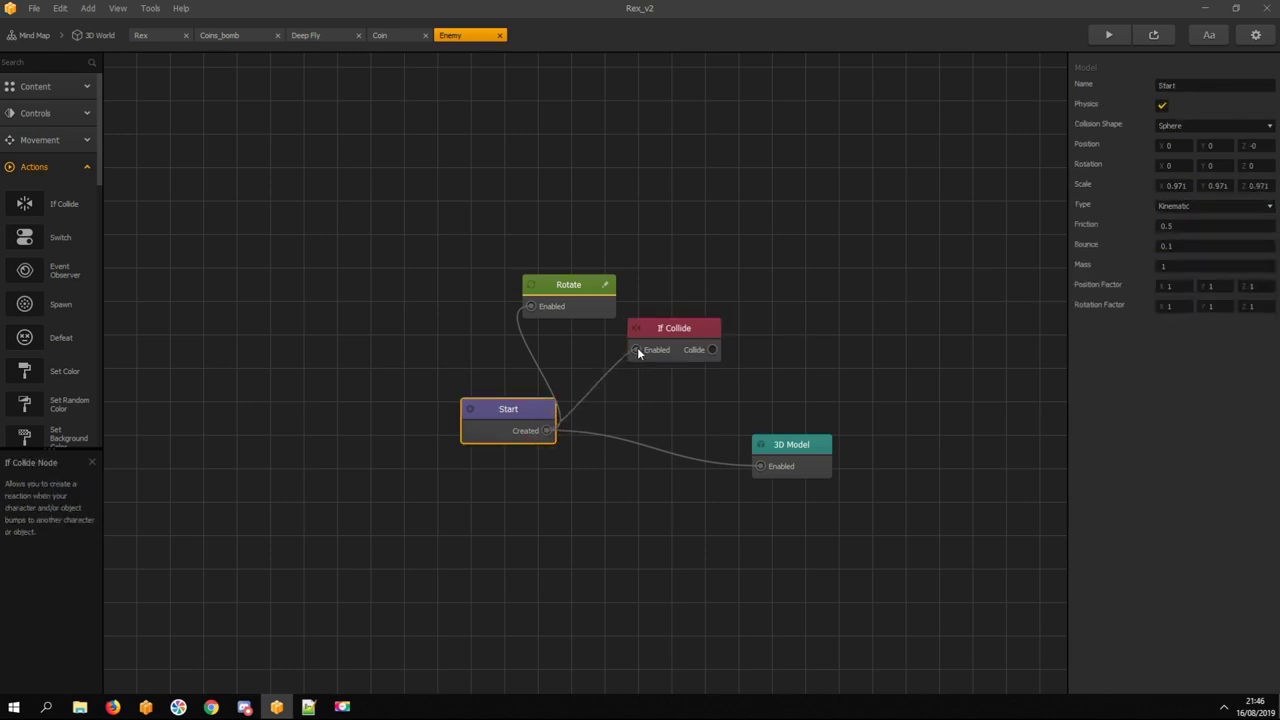
# Add a Defeat node to the right of If Collide and connect the Collide output to its Enabled input
pyautogui.scroll(-5, 70, 268)
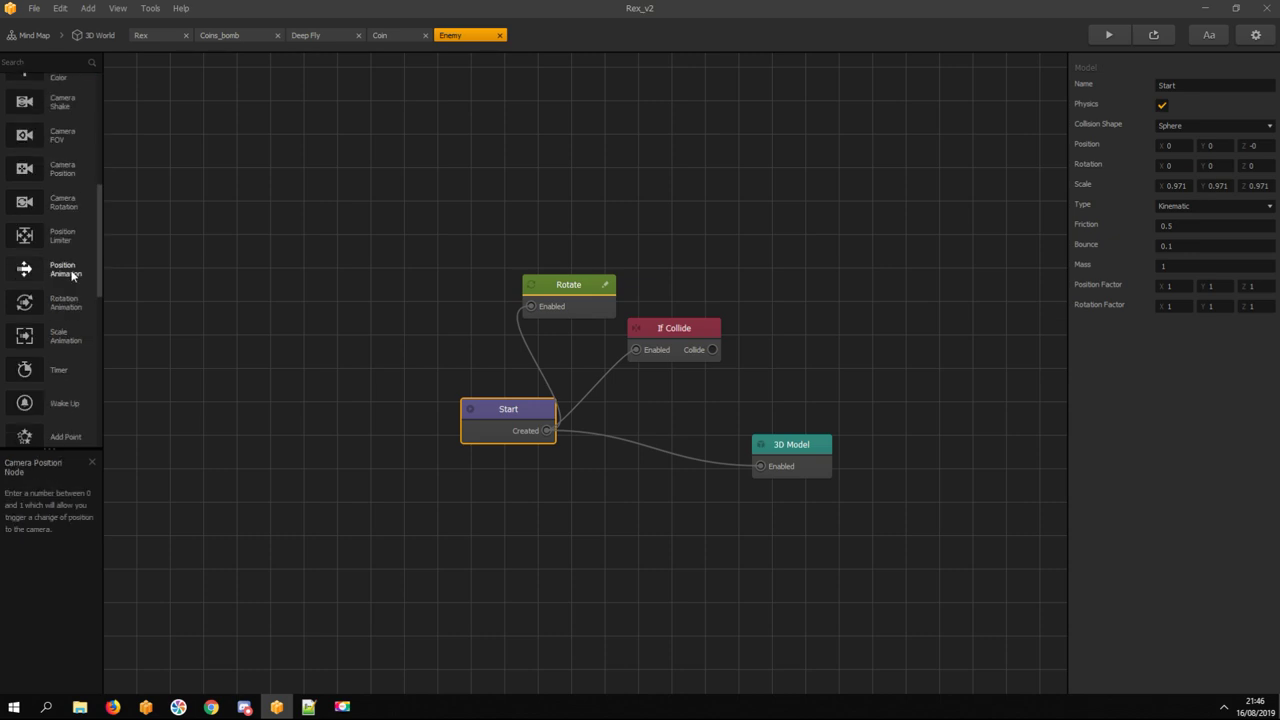
pyautogui.scroll(5, 70, 266)
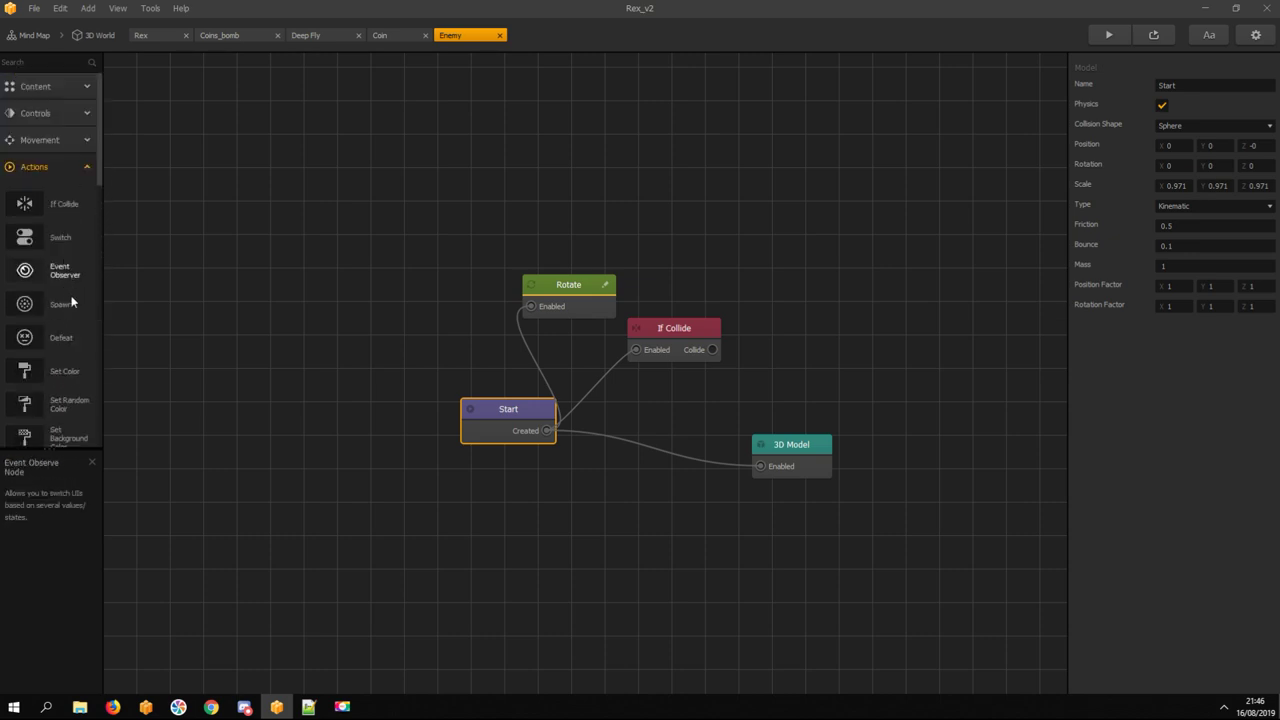
pyautogui.moveTo(57, 336); pyautogui.dragTo(784, 332)
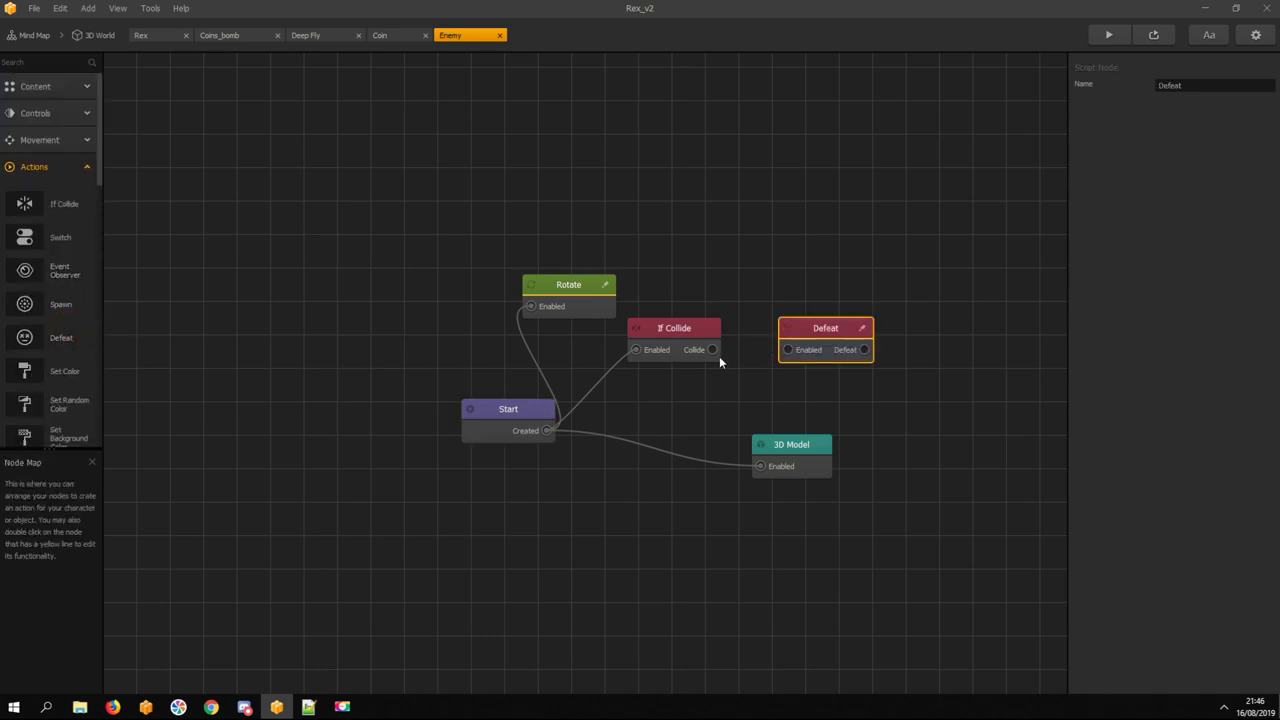
pyautogui.moveTo(713, 349); pyautogui.dragTo(790, 350)
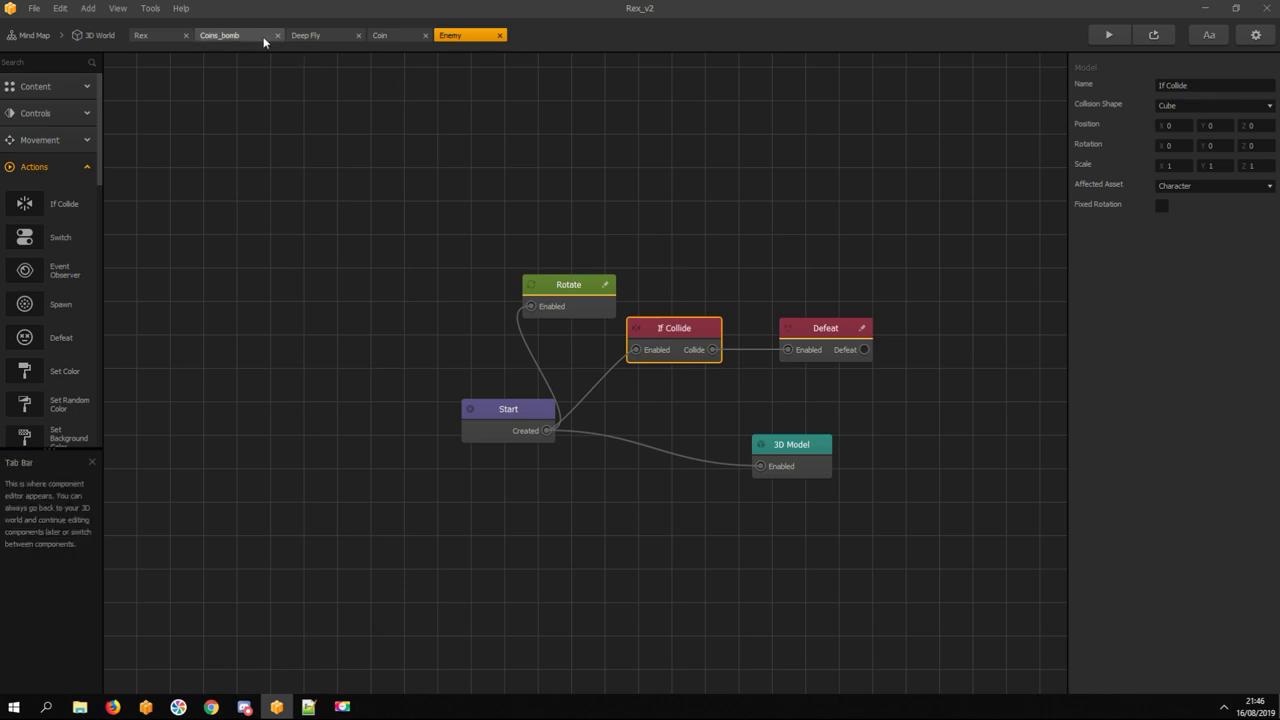
# Duplicate the Debris object in the 3D World's asset list and name the copy Debris2
pyautogui.click(105, 37)
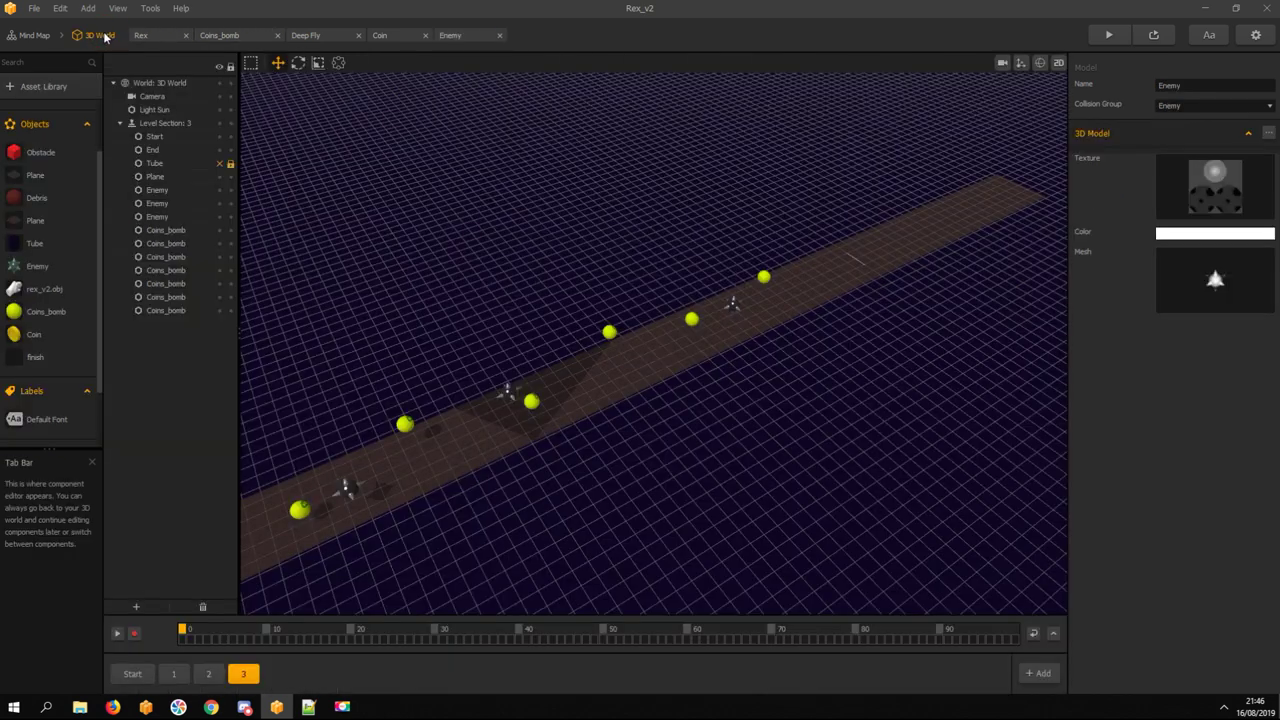
pyautogui.click(36, 198)
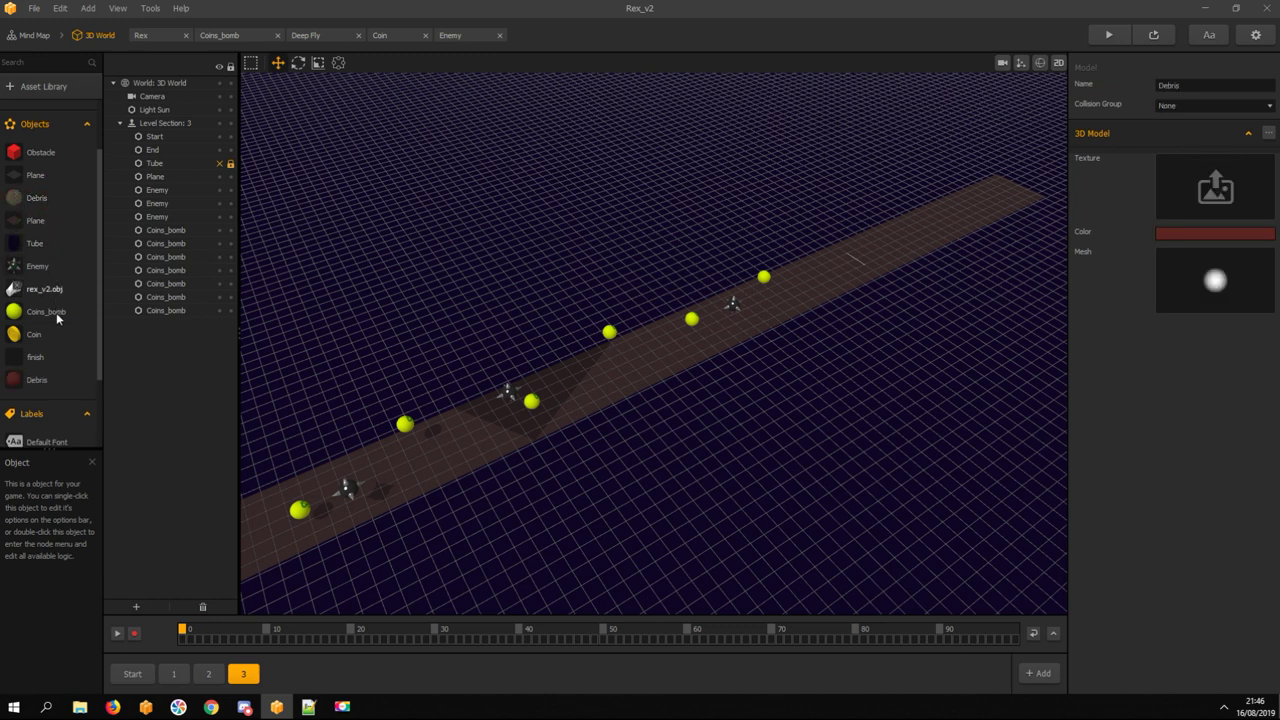
pyautogui.click(1196, 85)
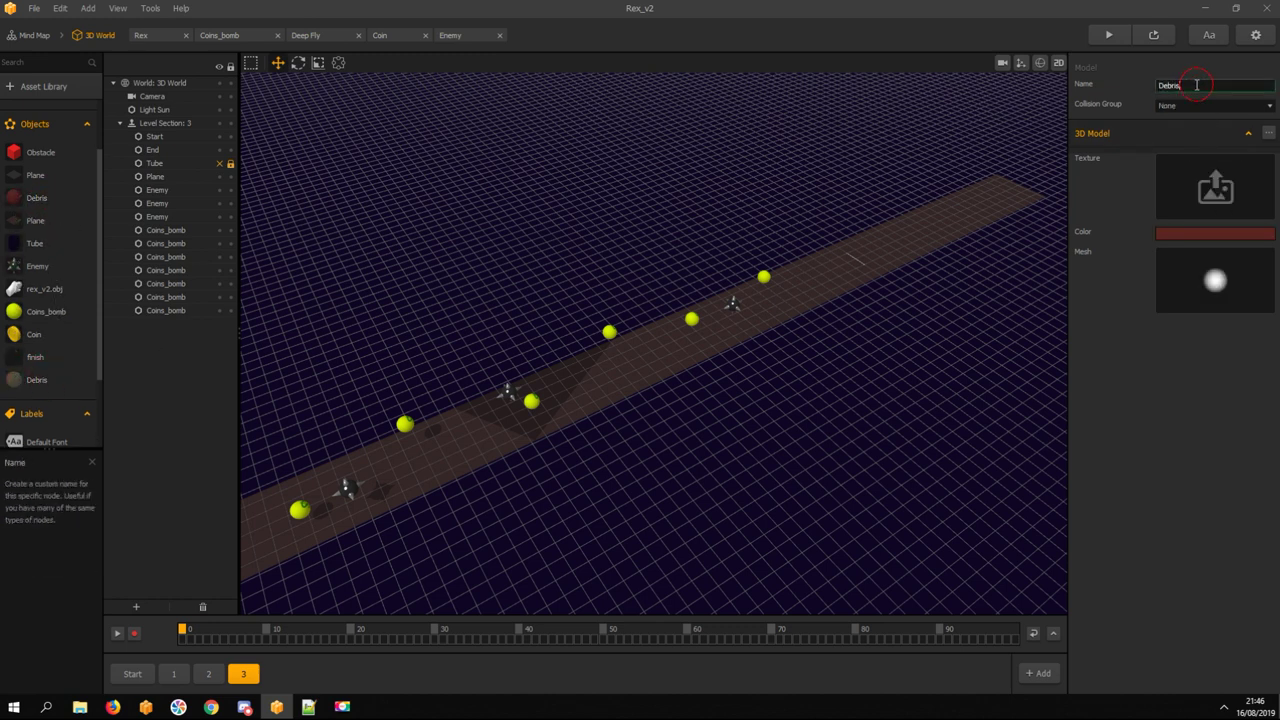
pyautogui.write('2')
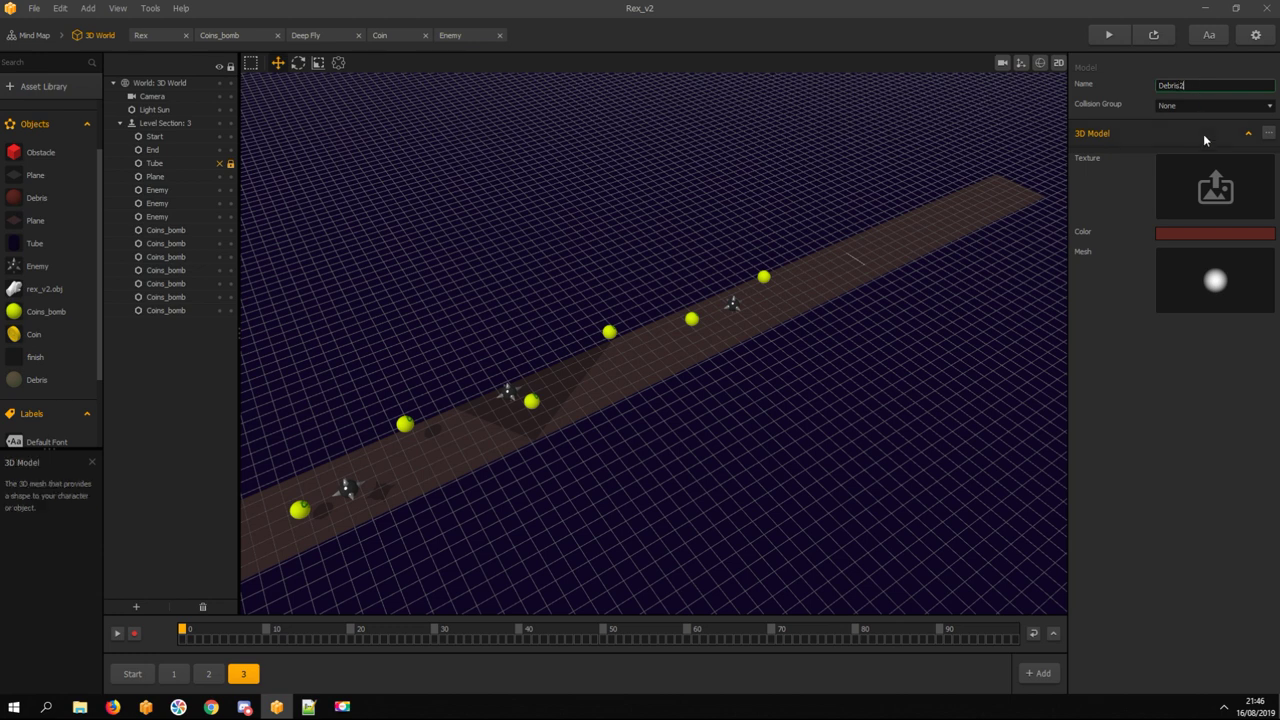
# Set the Debris2 object's color to pure red, #ff0000
pyautogui.click(1176, 238)
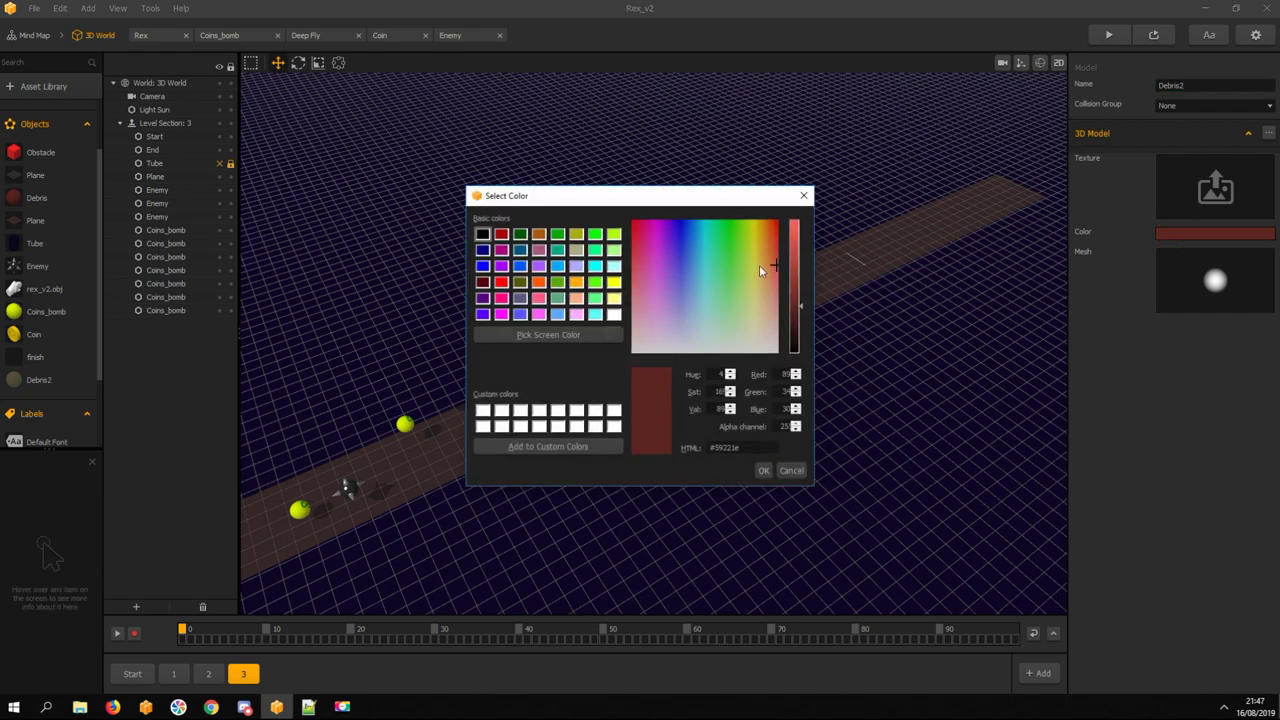
pyautogui.moveTo(797, 280); pyautogui.dragTo(792, 213)
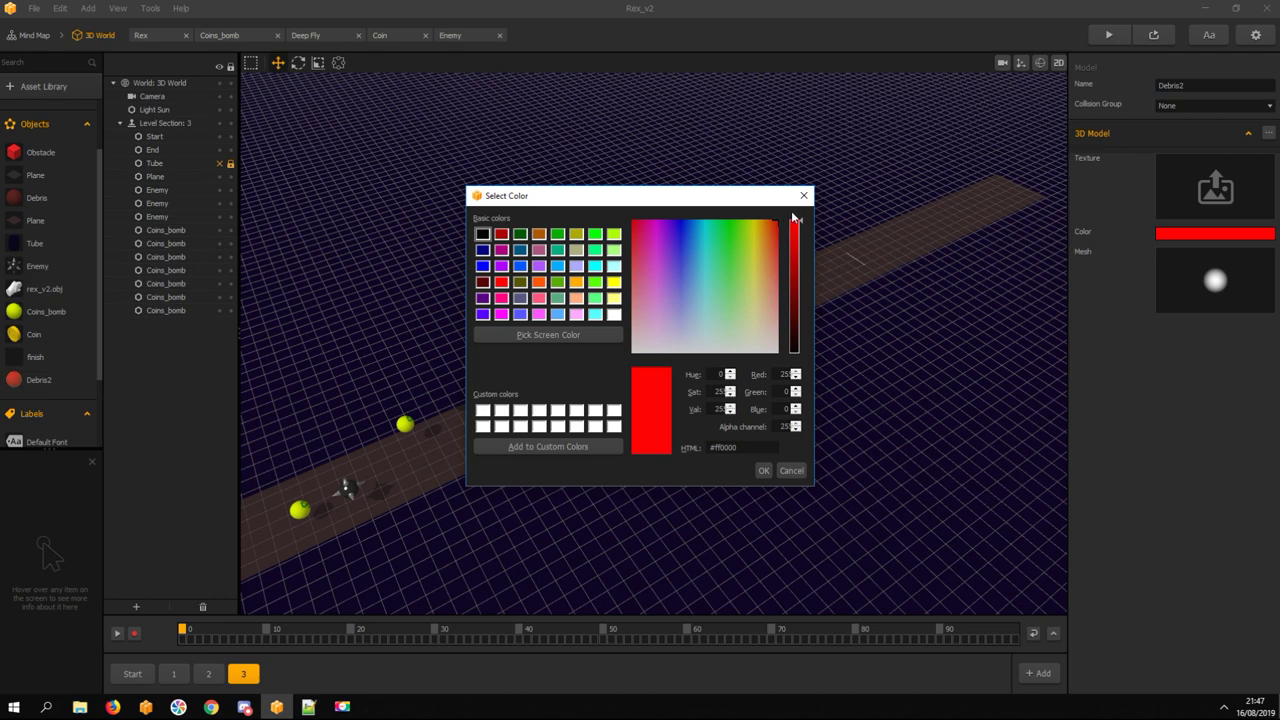
pyautogui.click(765, 471)
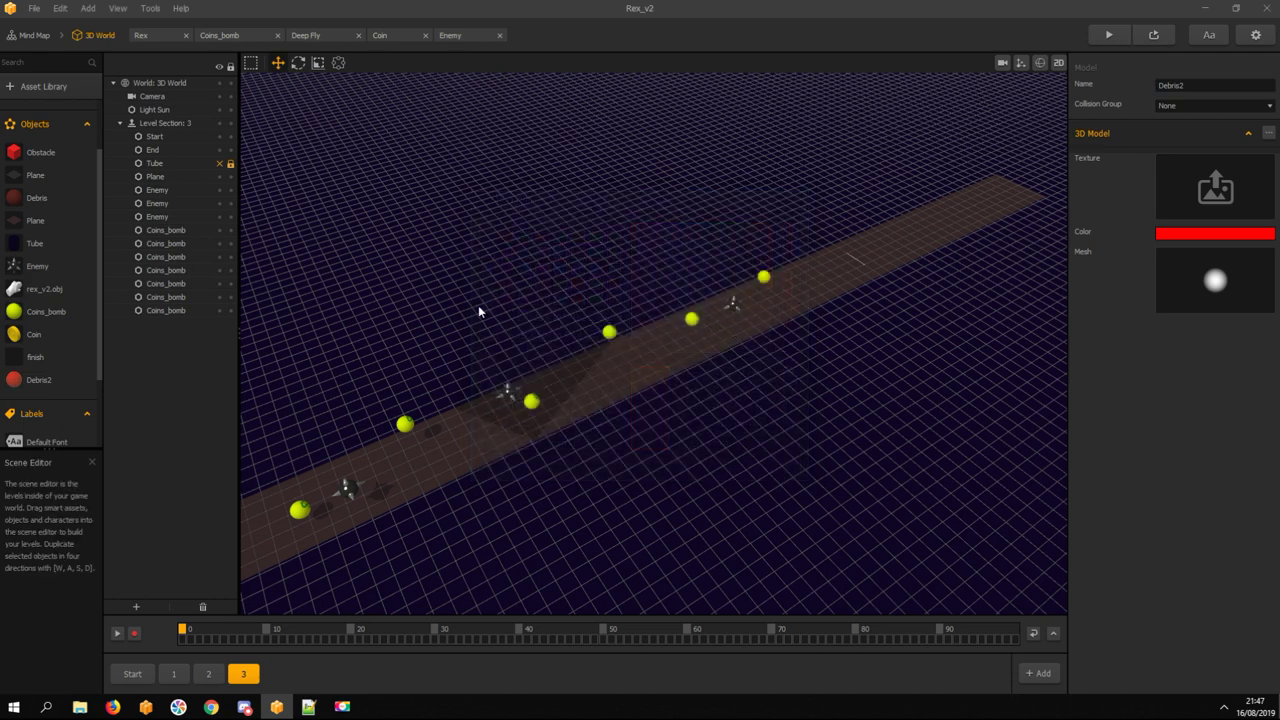
# Set the Enemy object's color to pure red, #ff0000
pyautogui.click(42, 267)
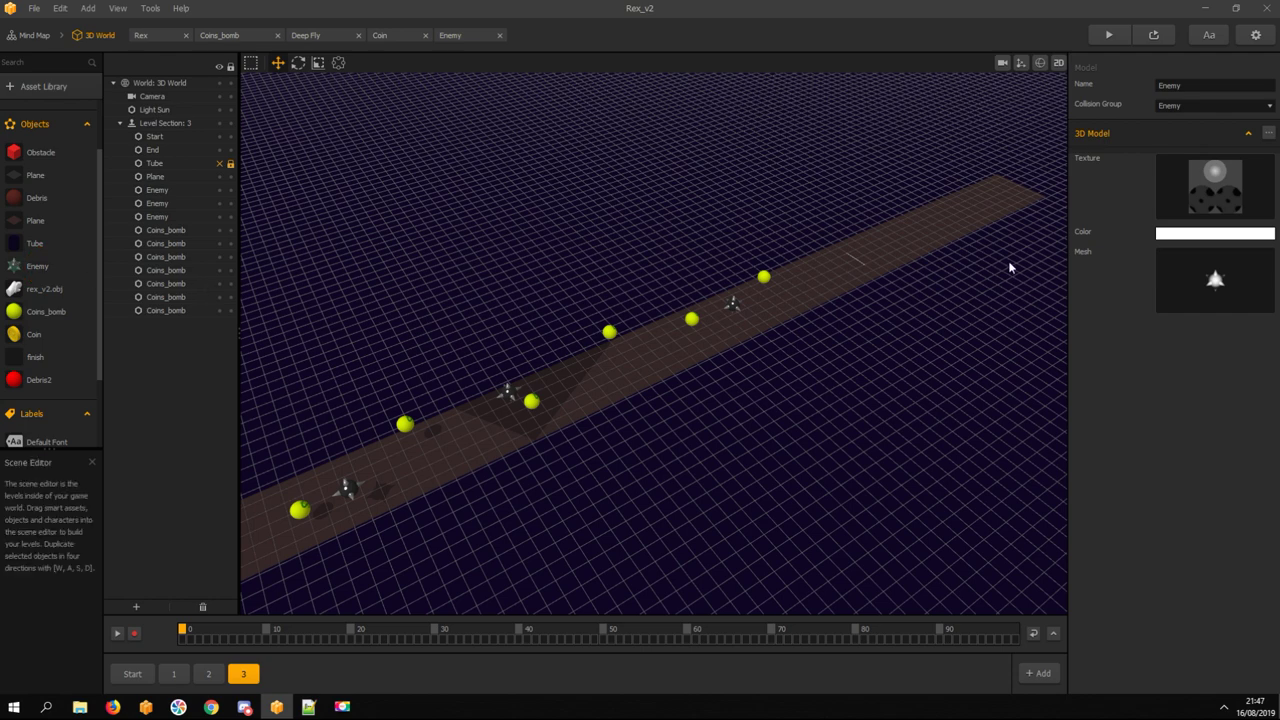
pyautogui.click(1185, 234)
pyautogui.moveTo(776, 262); pyautogui.dragTo(787, 210)
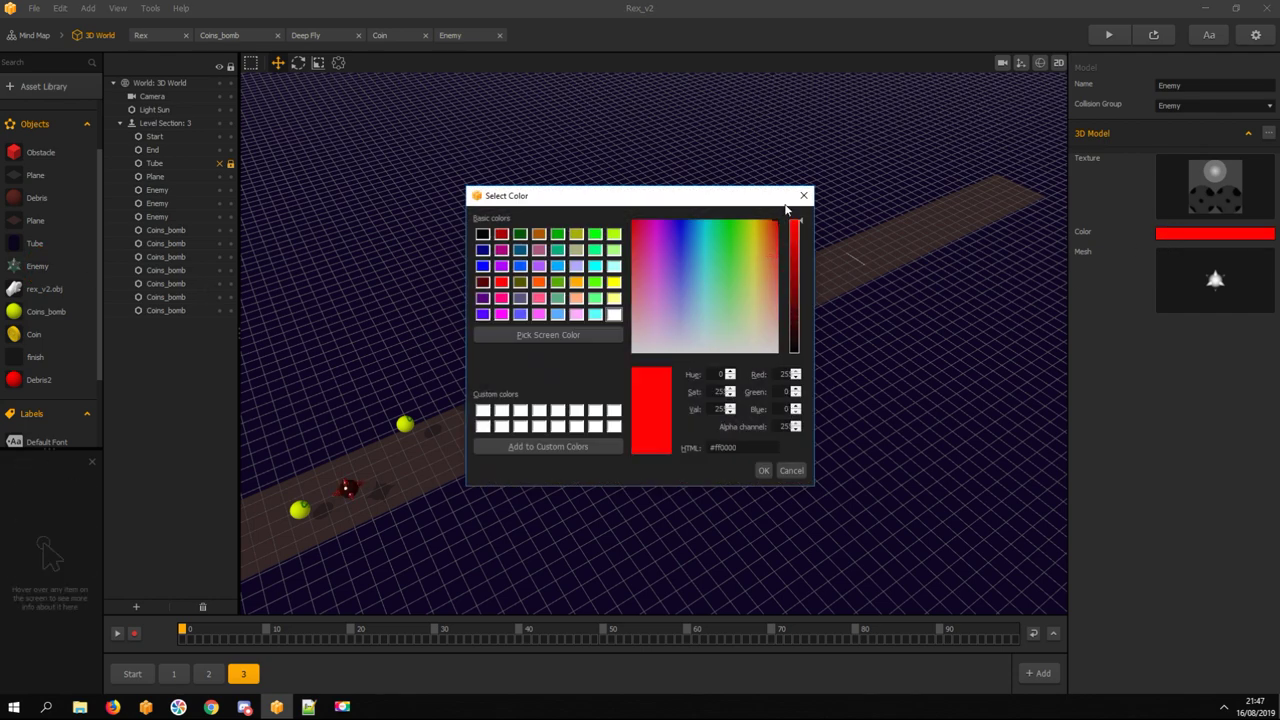
pyautogui.click(763, 470)
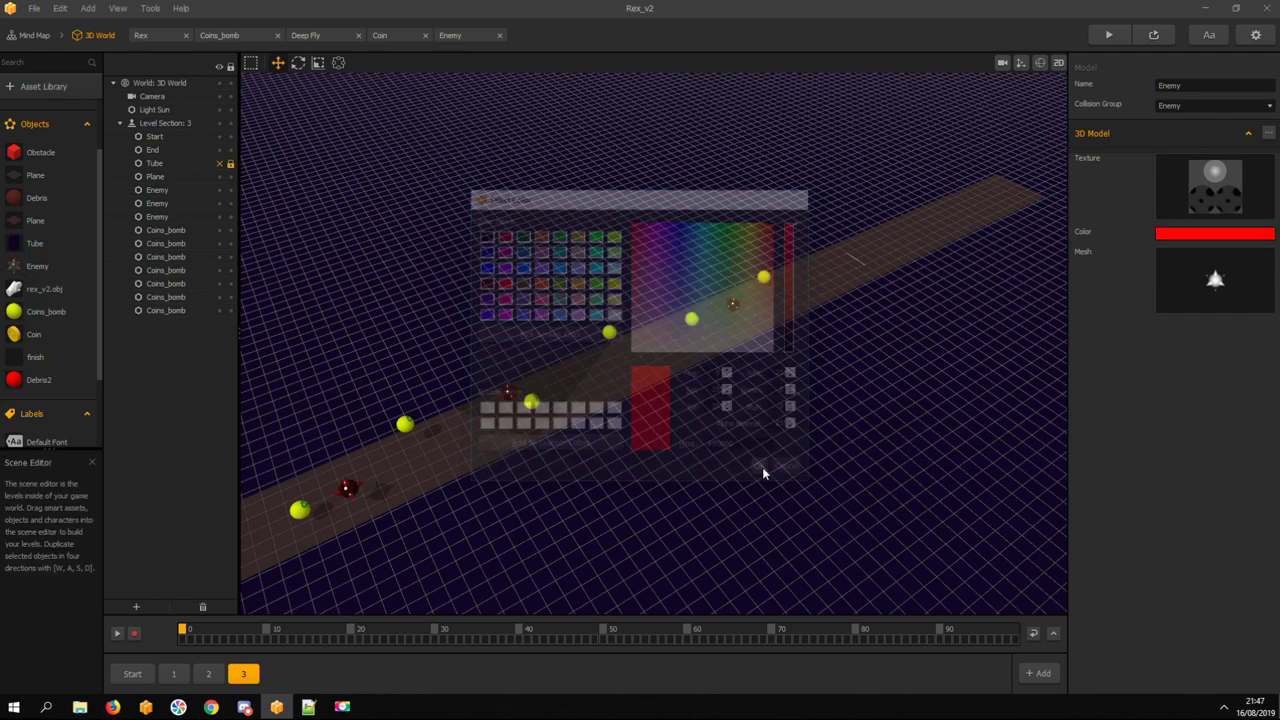
# Recolor the original Debris object to green #05940f, sampled from the Rex model in the Start section
pyautogui.click(37, 198)
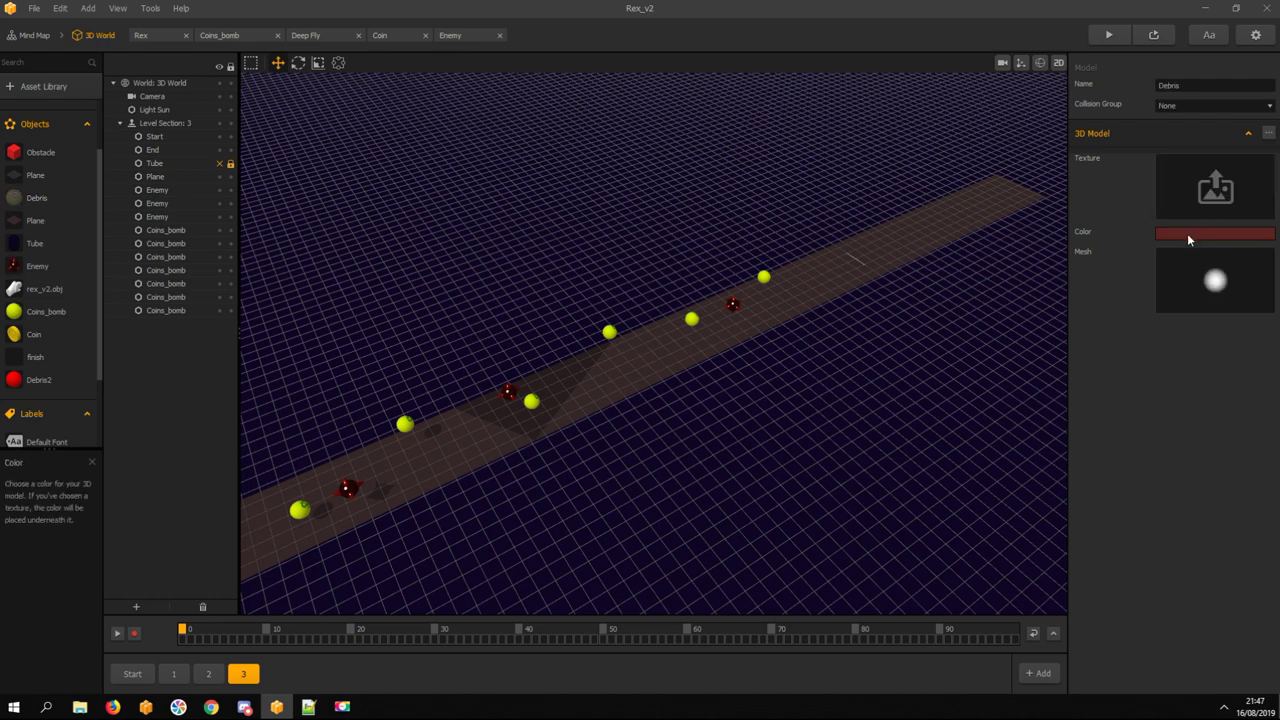
pyautogui.click(132, 673)
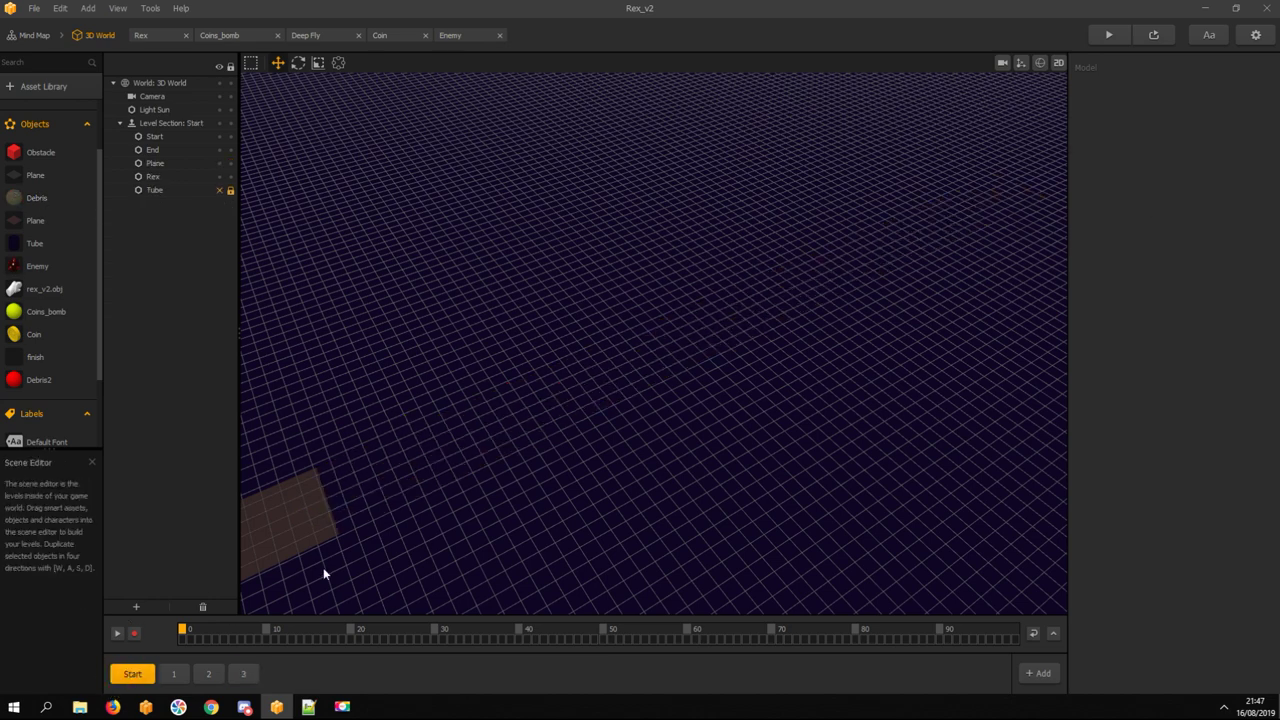
pyautogui.press('space')
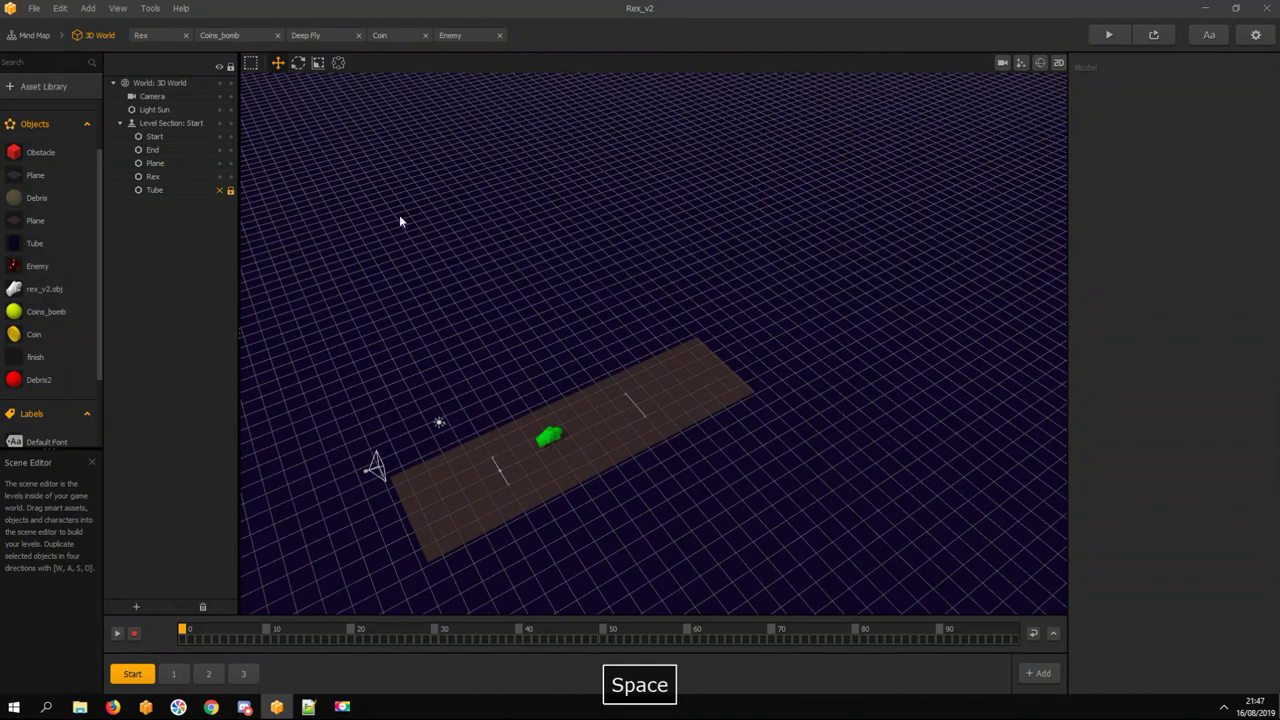
pyautogui.click(36, 197)
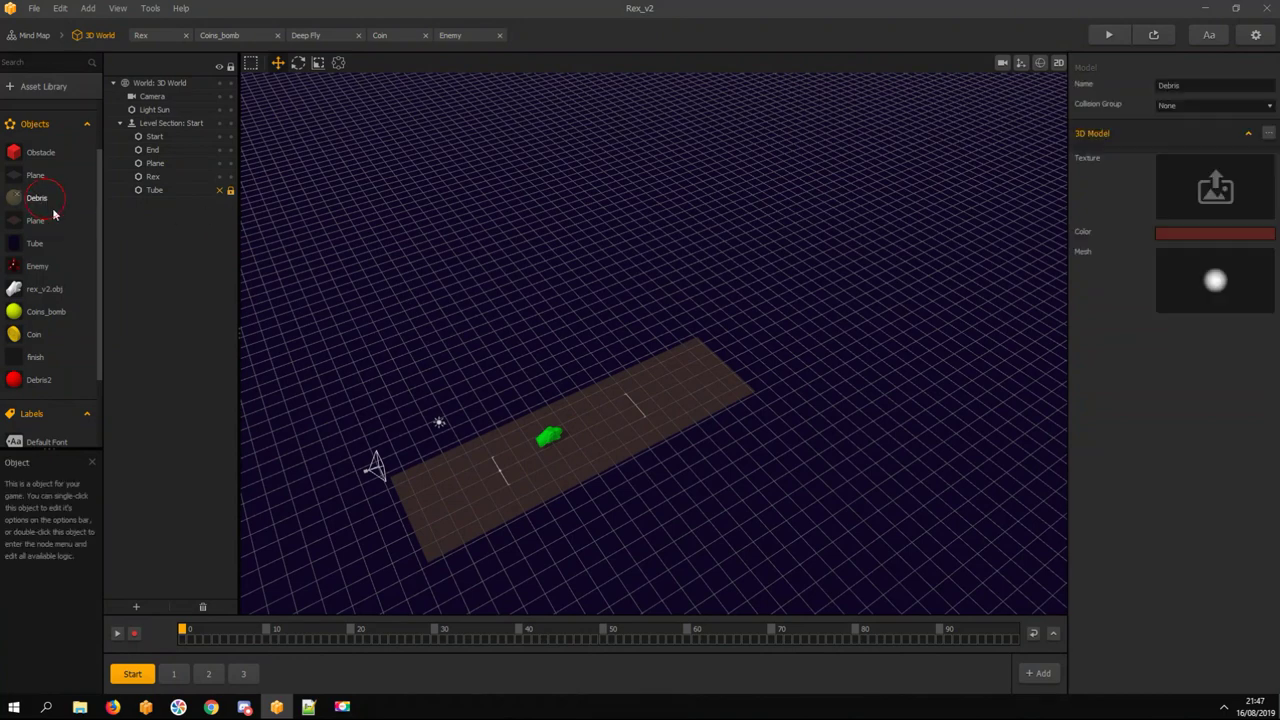
pyautogui.click(1165, 236)
pyautogui.moveTo(659, 197); pyautogui.dragTo(867, 163)
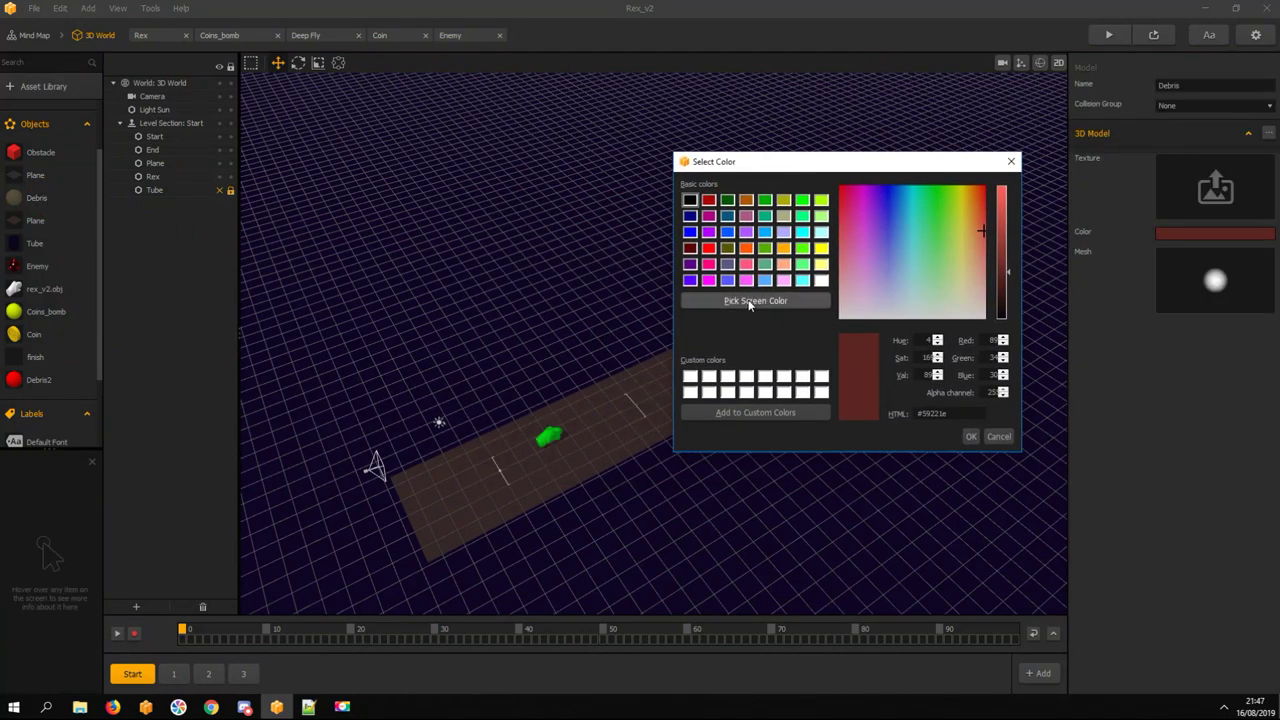
pyautogui.click(755, 300)
pyautogui.click(552, 439)
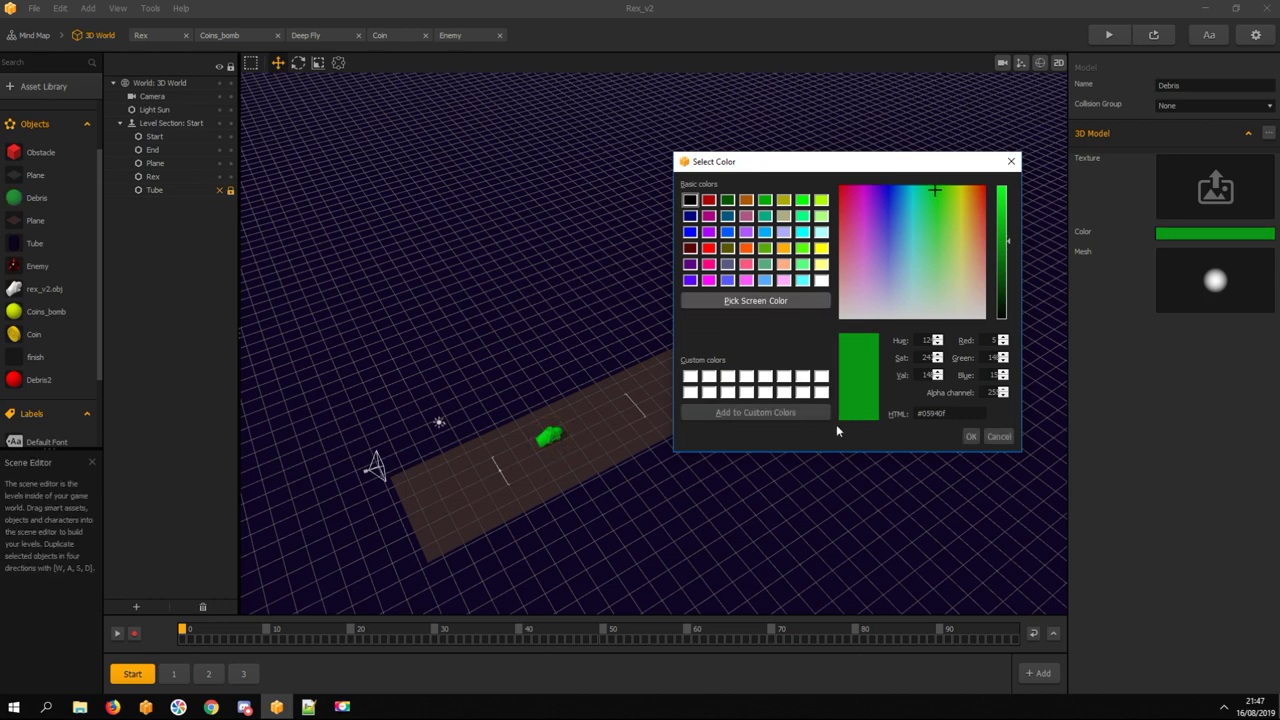
pyautogui.click(970, 436)
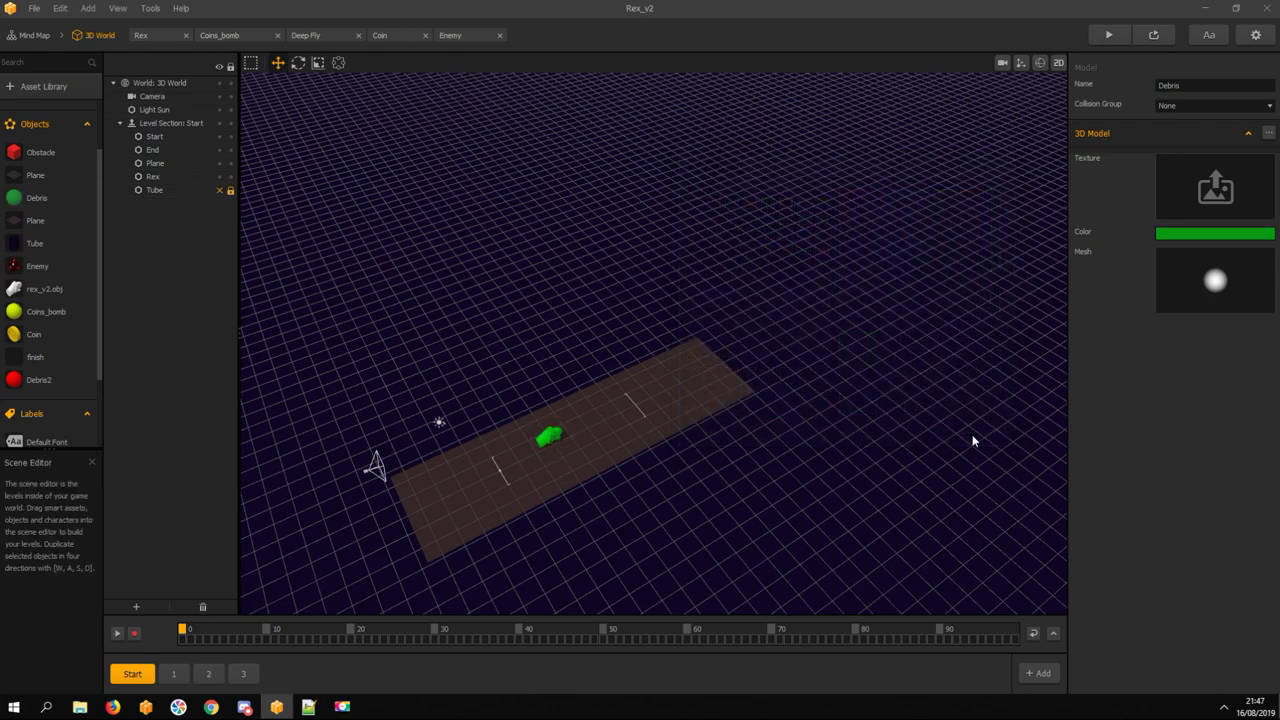
# Copy Rex's Cubic Explosion node that follows Defeat into the Enemy's node map and connect the Enemy's Defeat output to its Enabled input
pyautogui.click(42, 385)
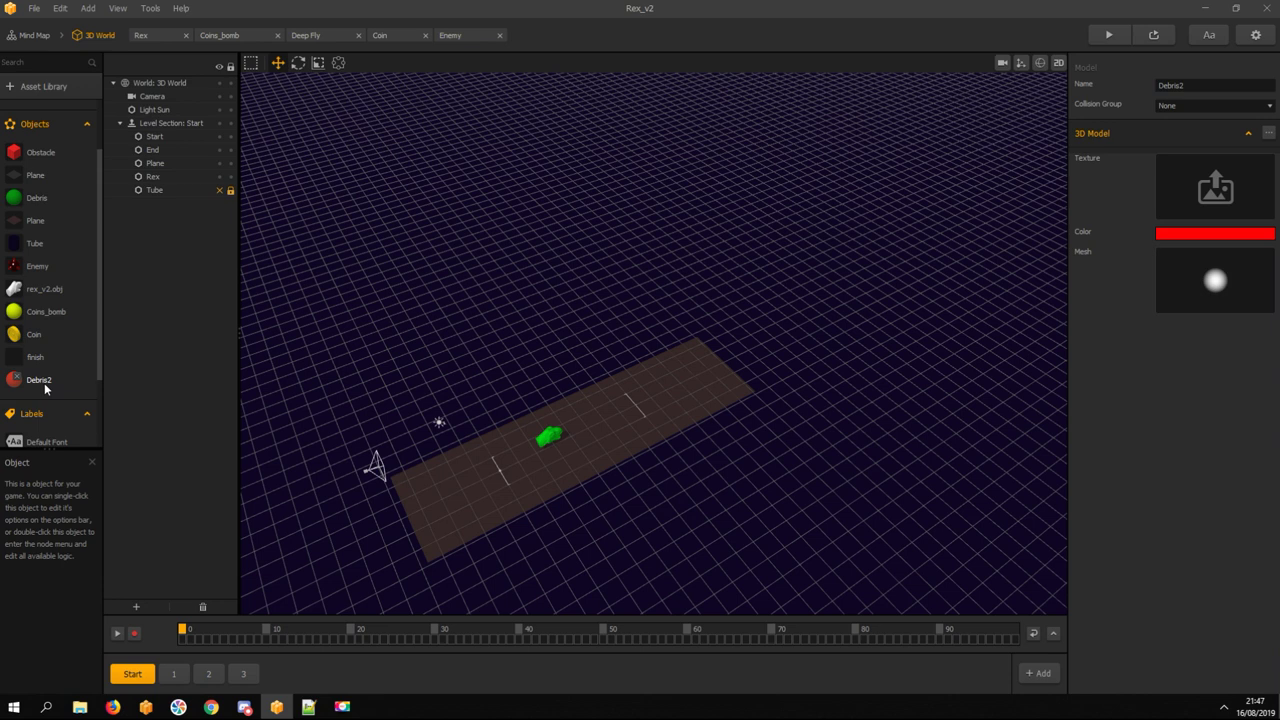
pyautogui.click(451, 39)
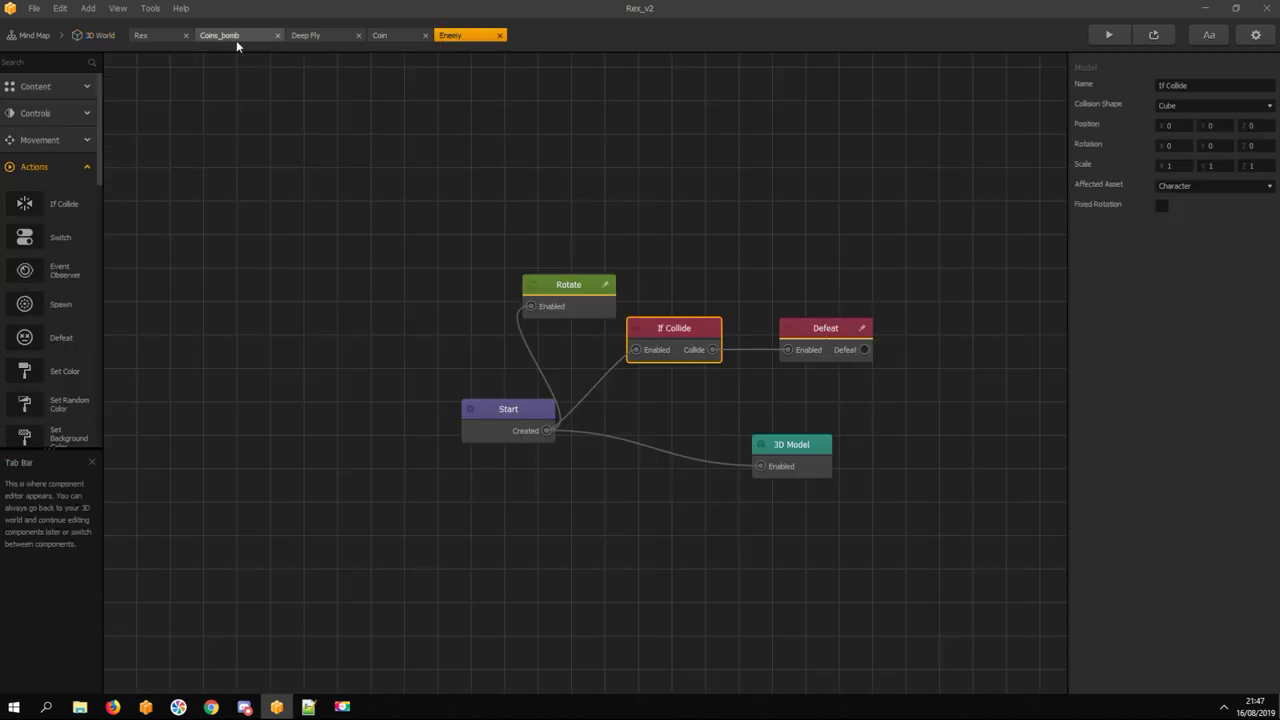
pyautogui.click(141, 36)
pyautogui.click(690, 449)
pyautogui.hotkey('ctrl', 'c')
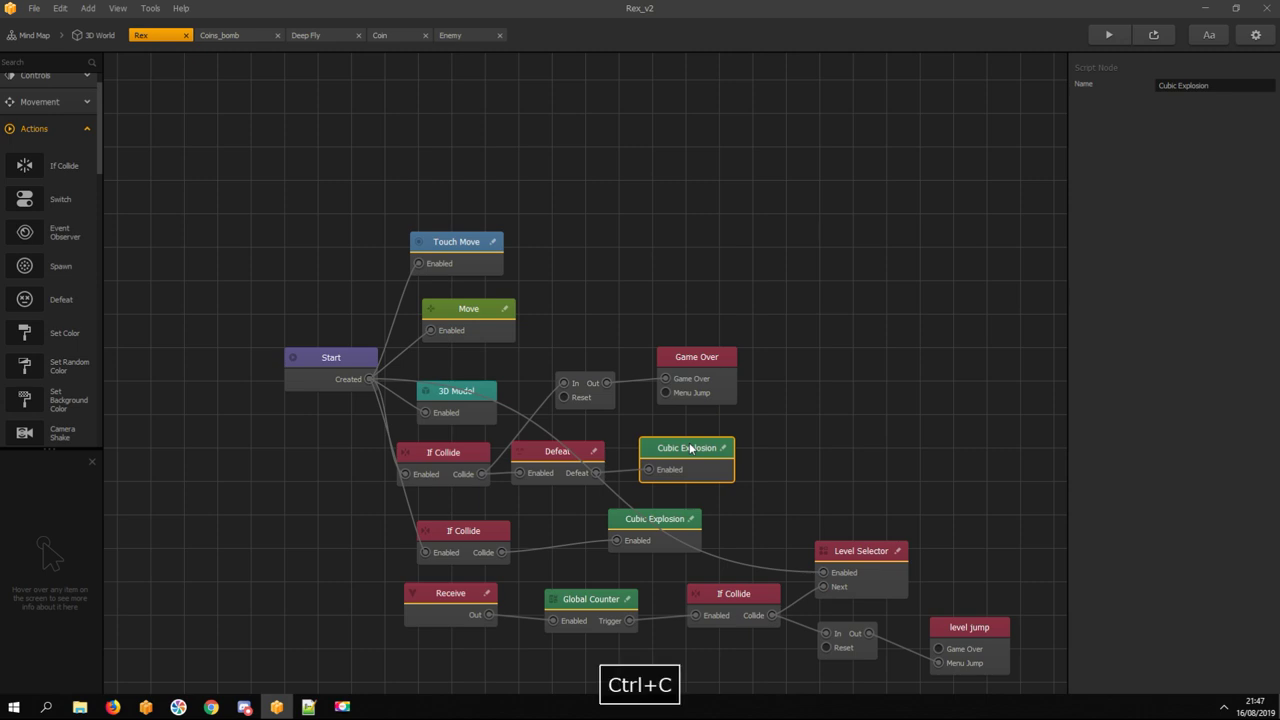
pyautogui.click(482, 33)
pyautogui.hotkey('ctrl', 'v')
pyautogui.moveTo(583, 361); pyautogui.dragTo(952, 301)
pyautogui.click(870, 348)
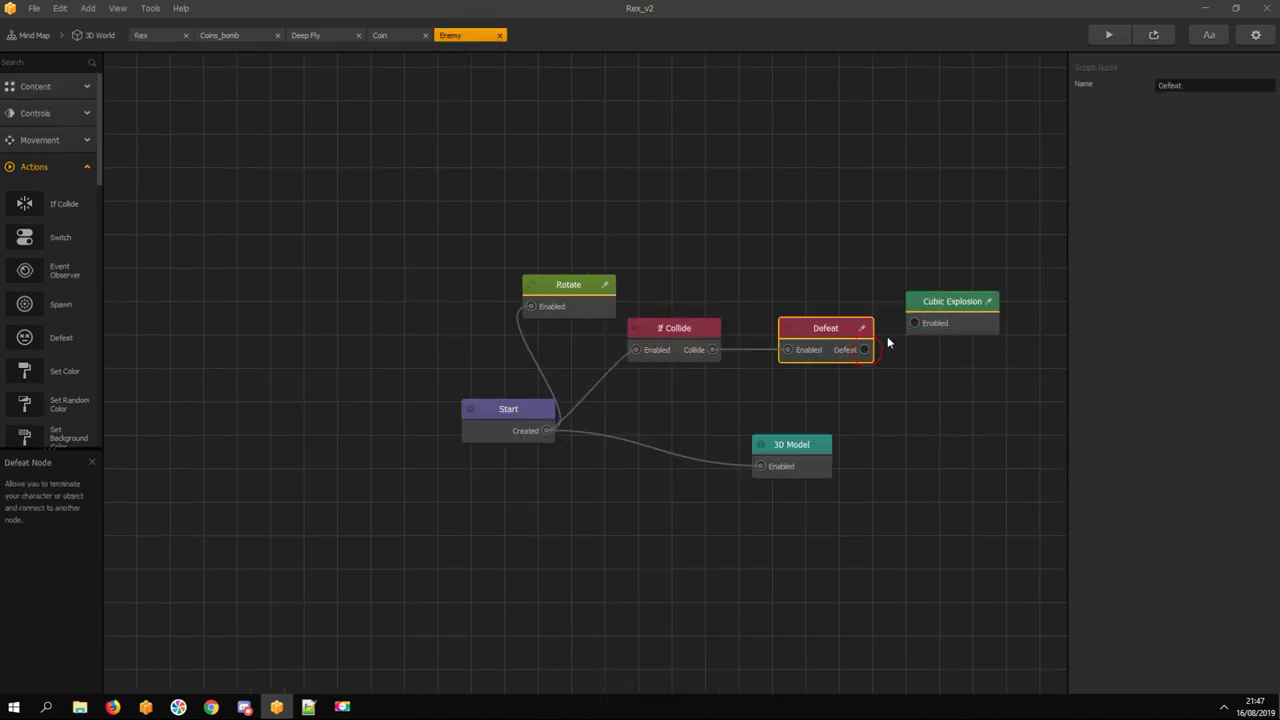
# Edit the Enemy's Cubic Explosion script so that it creates "Debris2" objects instead of "Debris"
pyautogui.click(948, 305)
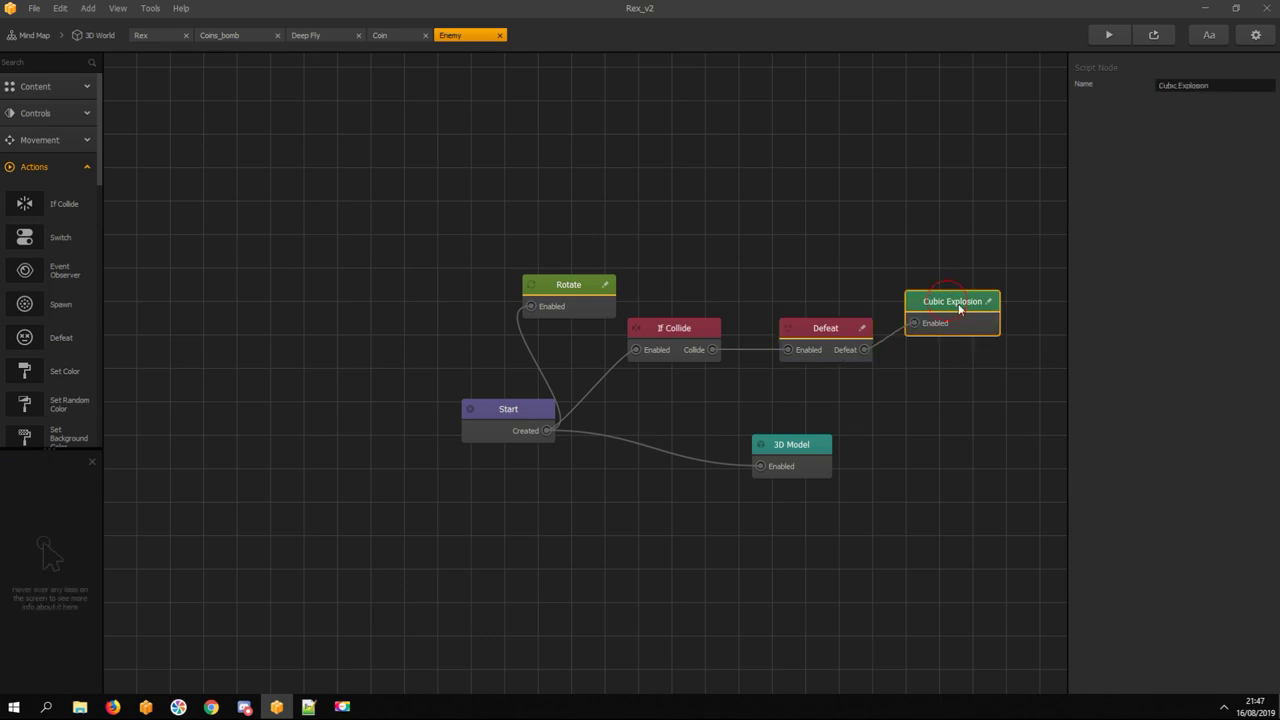
pyautogui.click(989, 301)
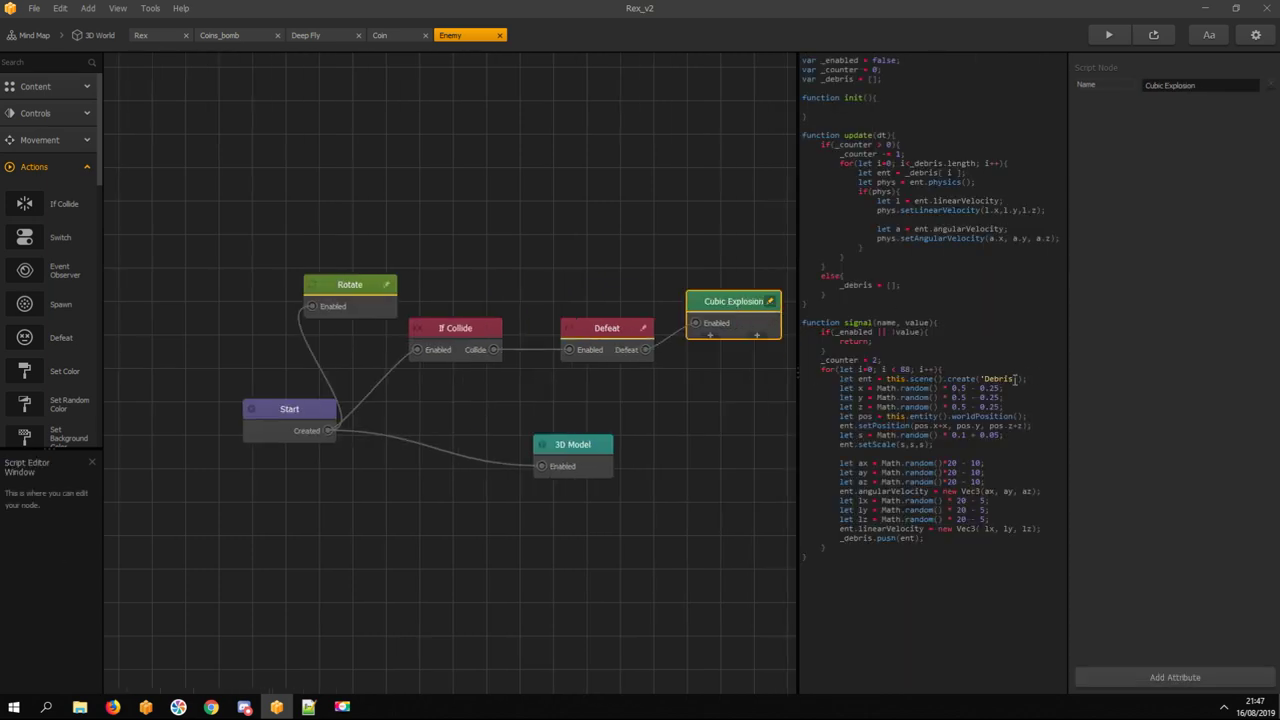
pyautogui.write('2')
pyautogui.click(954, 455)
# Rename the Enemy's existing If Collide node to "If Collide char"
pyautogui.click(450, 330)
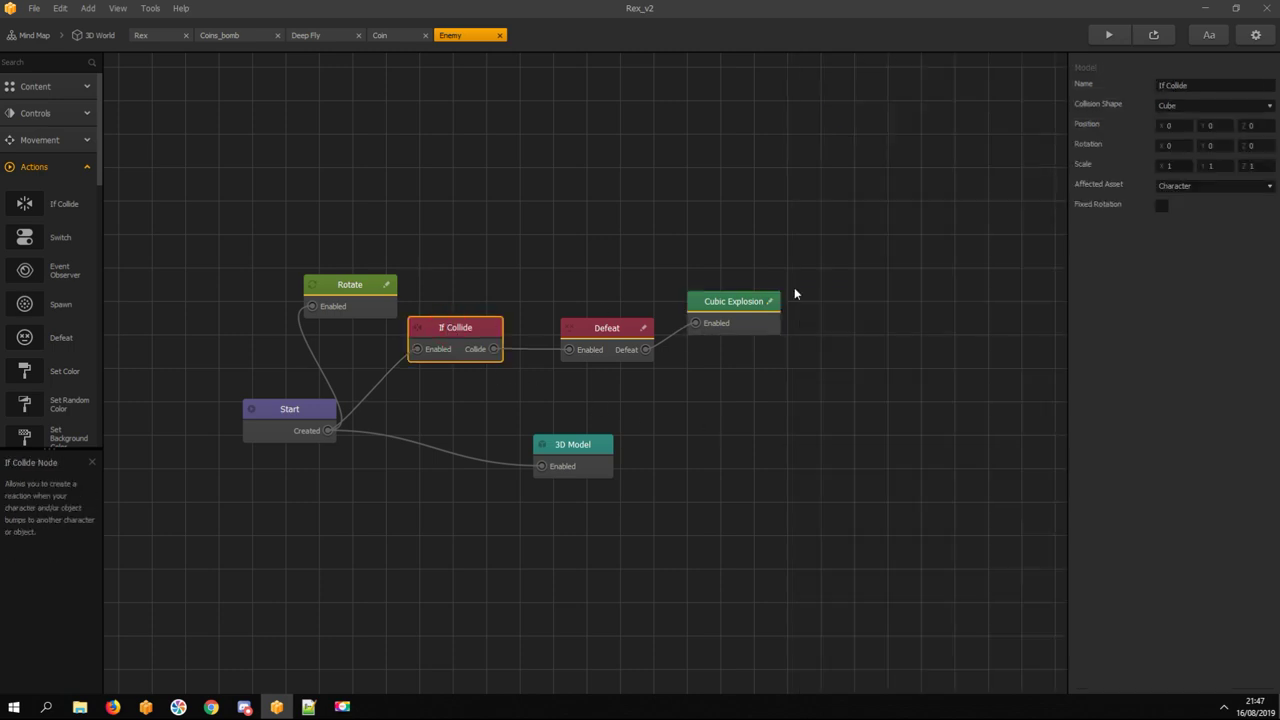
pyautogui.click(1206, 84)
pyautogui.write('char')
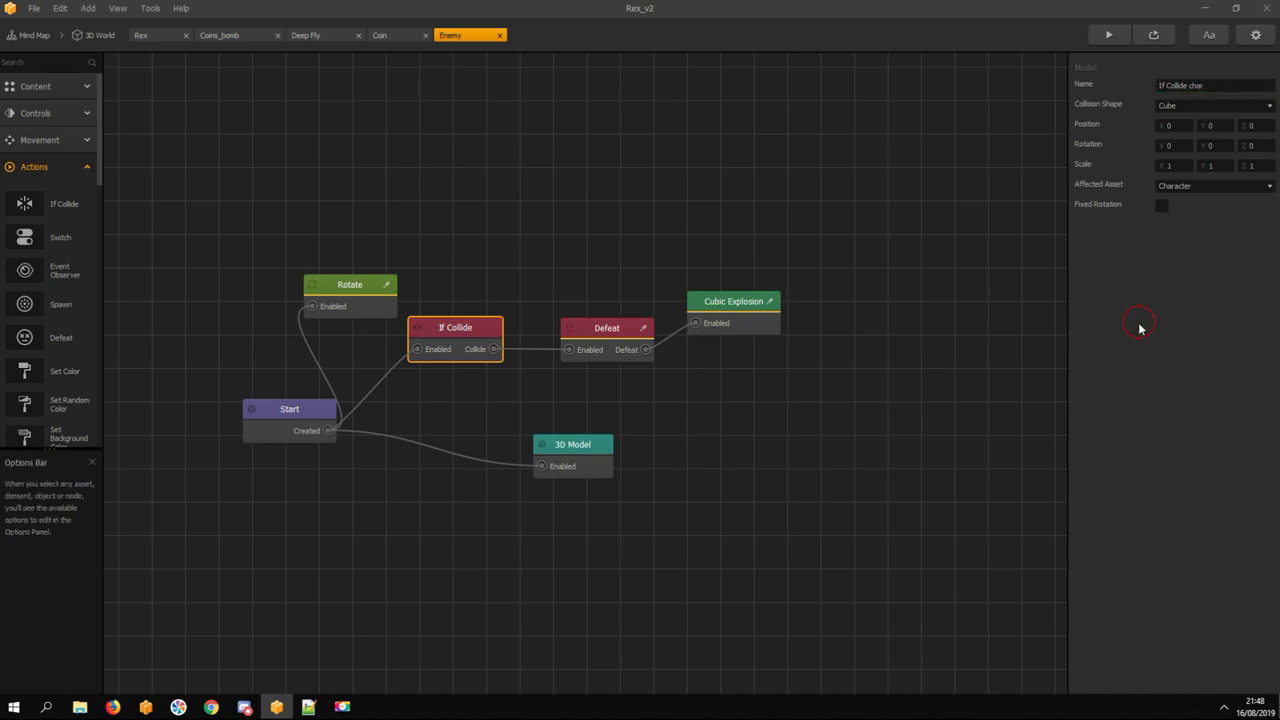
pyautogui.click(467, 394)
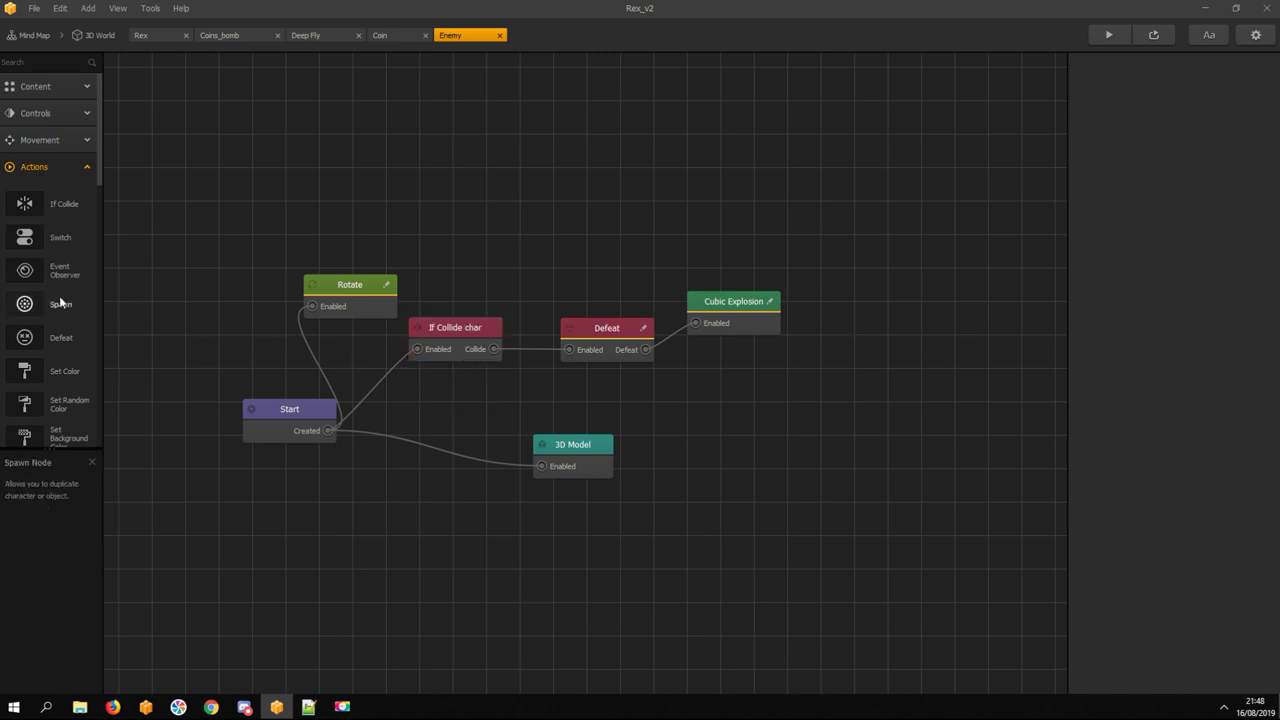
# Add a second If Collide node to the Enemy, name it "If Collide coin" and set its affected asset to Coin
pyautogui.moveTo(58, 207); pyautogui.dragTo(353, 409)
pyautogui.moveTo(430, 390)
pyautogui.mouseDown()
pyautogui.moveTo(451, 408)
pyautogui.moveTo(434, 400)
pyautogui.mouseUp()
pyautogui.click(1214, 84)
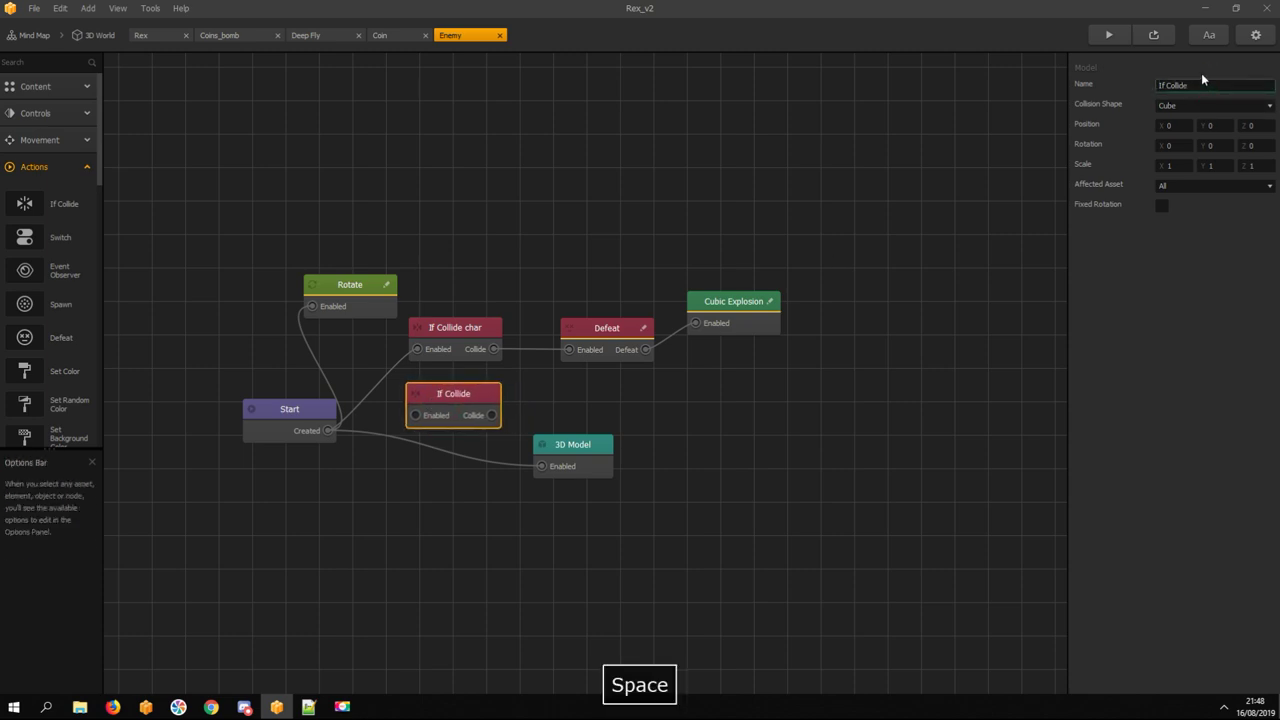
pyautogui.click(1194, 185)
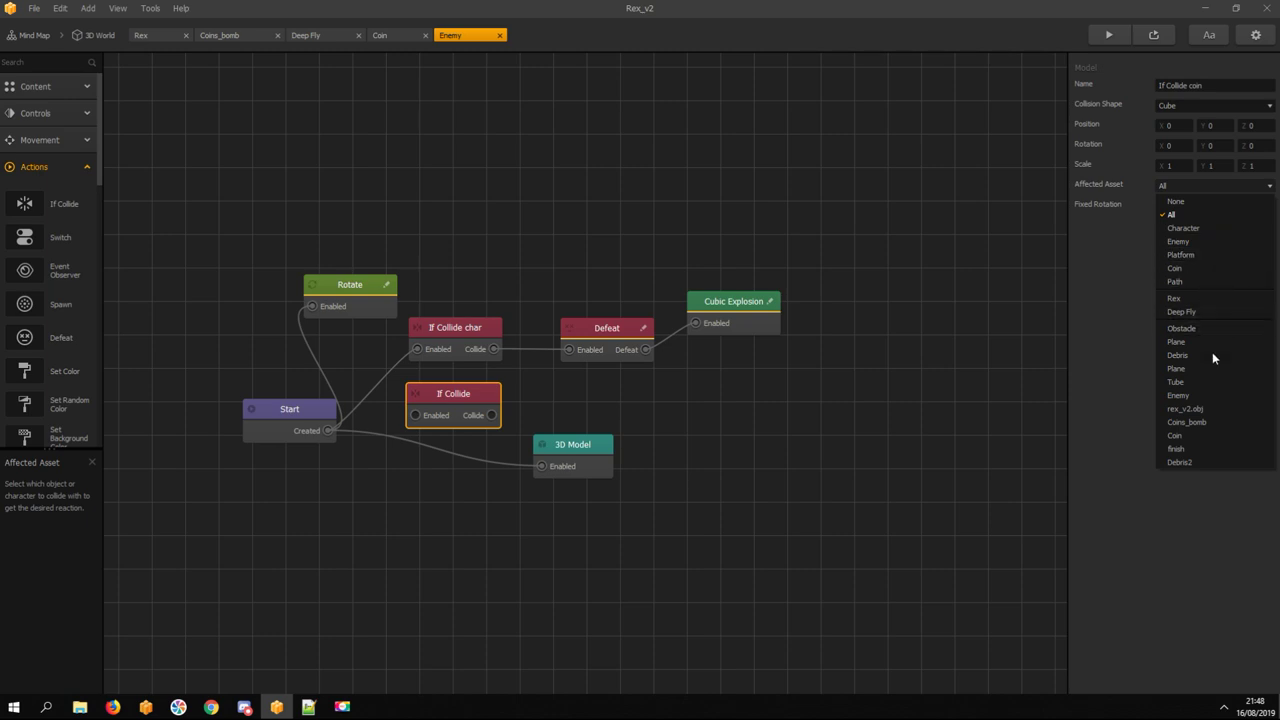
pyautogui.click(1175, 435)
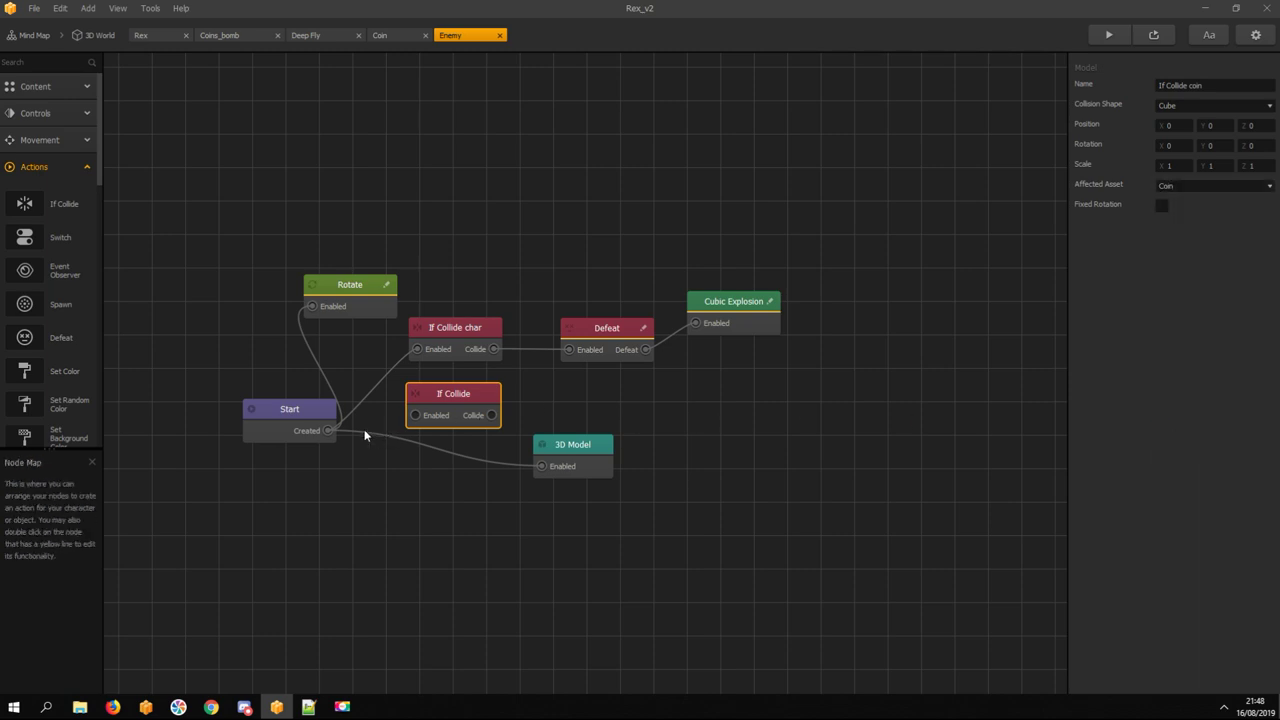
# Wire If Collide coin between Start's Created output and the Enabled input of the Enemy's Defeat node
pyautogui.moveTo(329, 431); pyautogui.dragTo(415, 416)
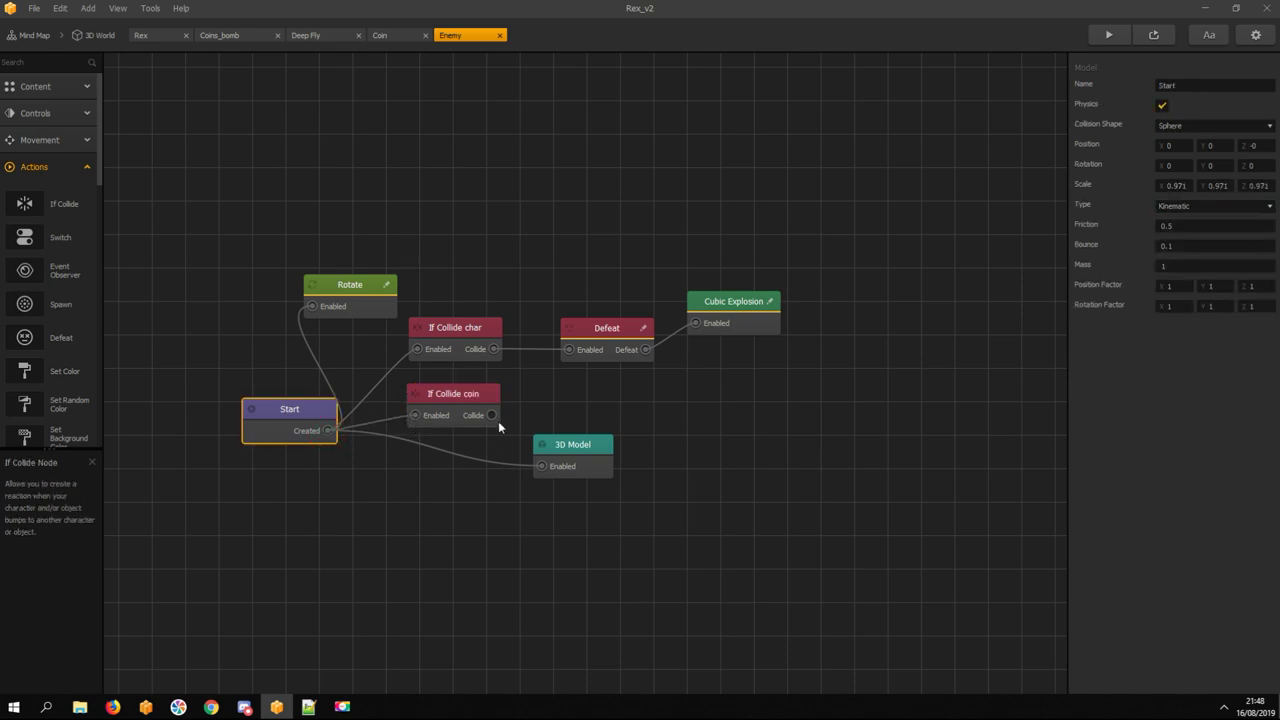
pyautogui.moveTo(568, 351); pyautogui.dragTo(568, 349)
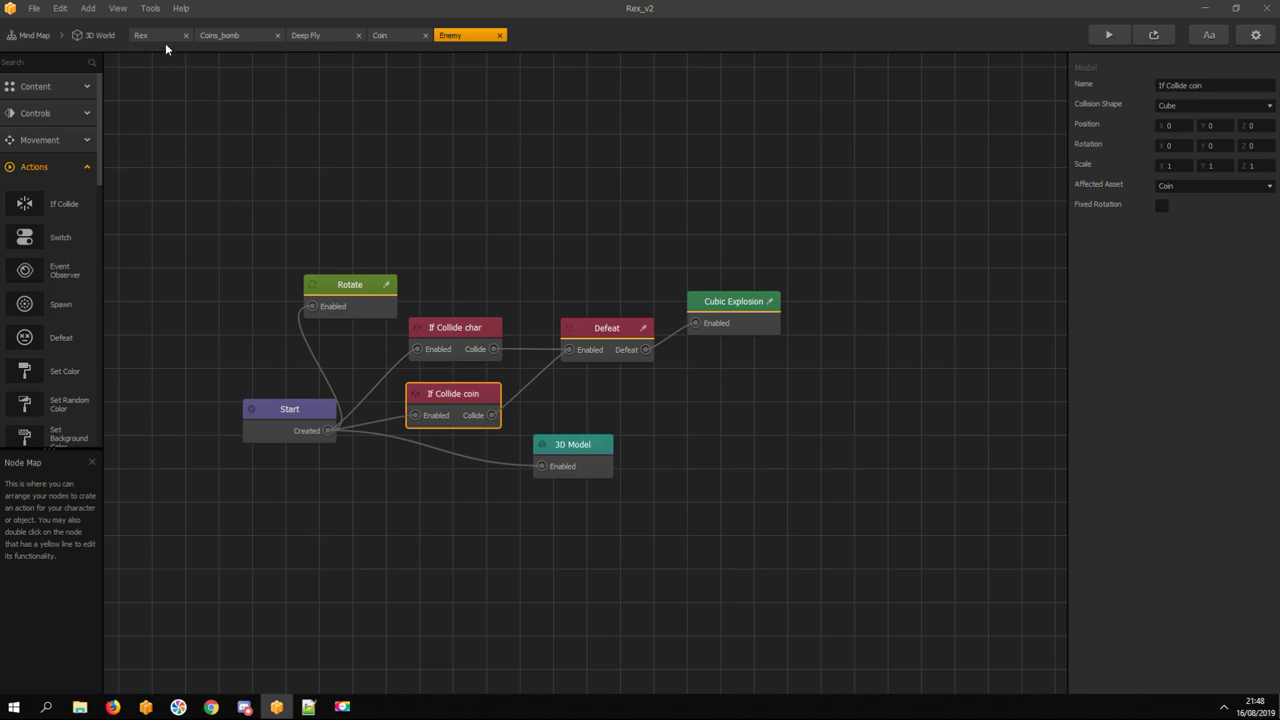
# Display the collision shapes around Rex in the Start section of the 3D World
pyautogui.click(104, 35)
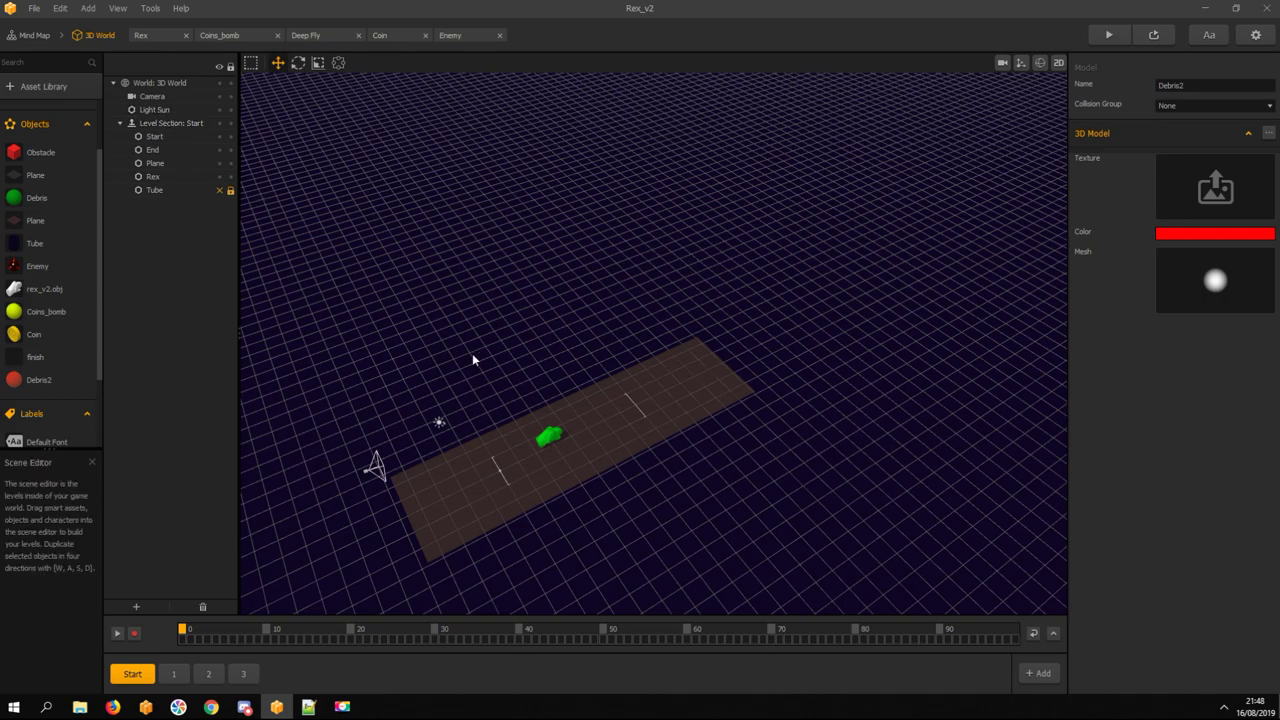
pyautogui.scroll(5, 600, 480)
pyautogui.press('space')
pyautogui.moveTo(551, 494); pyautogui.dragTo(622, 399)
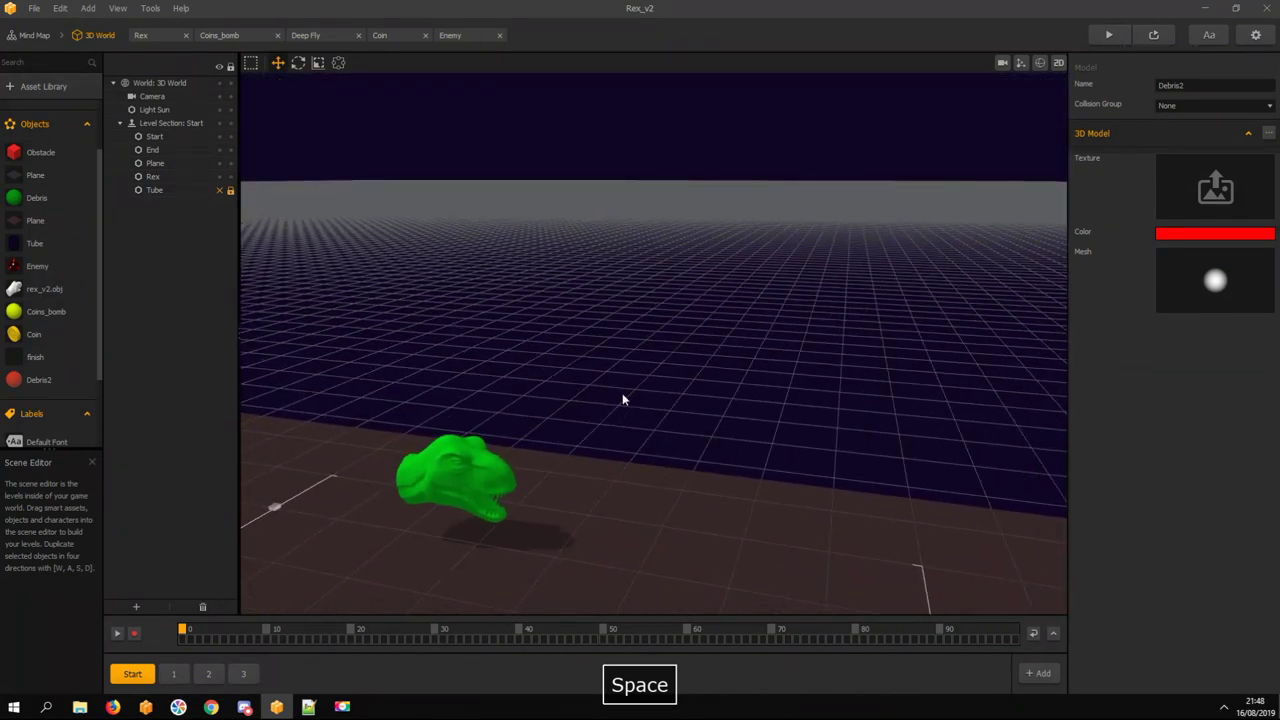
pyautogui.click(1040, 63)
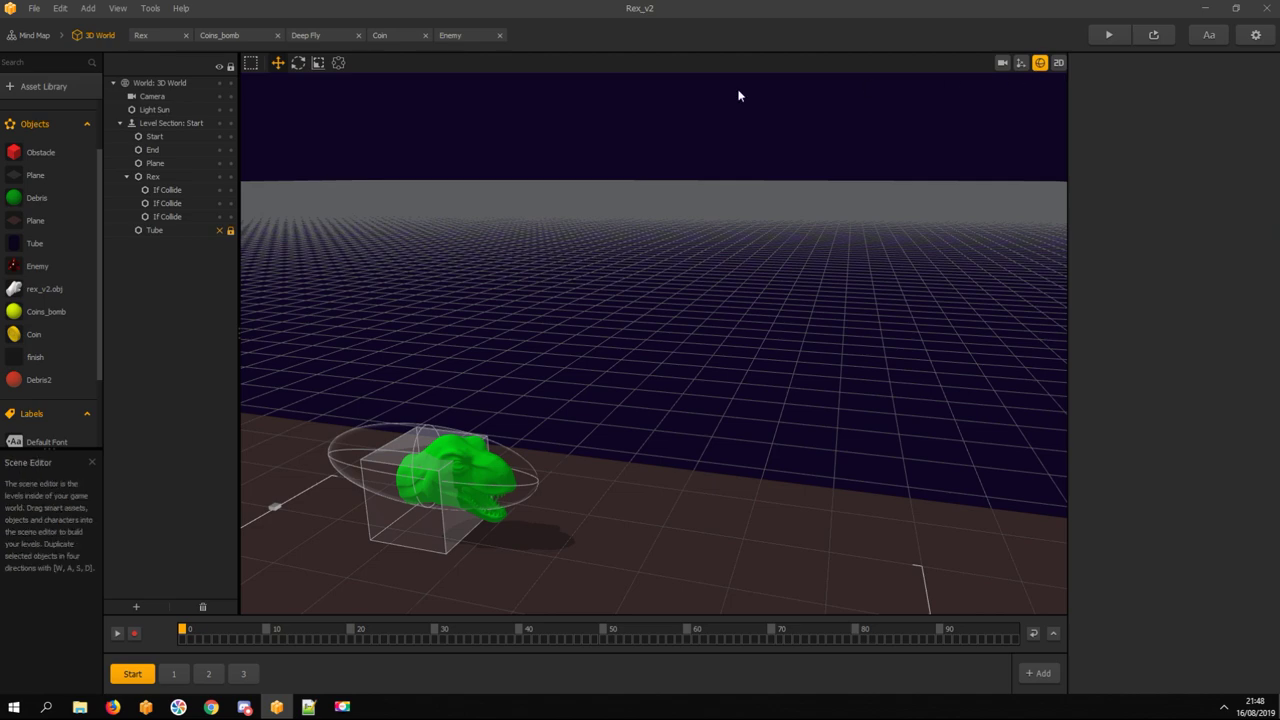
# Change the collision shape of Rex's second If Collide to Sphere and rescale it around the head
pyautogui.click(160, 190)
pyautogui.press('space')
pyautogui.moveTo(439, 458)
pyautogui.mouseDown()
pyautogui.moveTo(751, 543)
pyautogui.moveTo(450, 485)
pyautogui.moveTo(490, 472)
pyautogui.moveTo(394, 512)
pyautogui.moveTo(449, 446)
pyautogui.mouseUp()
pyautogui.click(167, 205)
pyautogui.click(1214, 106)
pyautogui.click(1180, 132)
pyautogui.click(318, 63)
pyautogui.moveTo(400, 498); pyautogui.dragTo(396, 510)
# Change Rex's remaining cube-shaped If Collide to a Sphere collision shape and rescale it around the head
pyautogui.click(391, 484)
pyautogui.moveTo(448, 460); pyautogui.dragTo(448, 451)
pyautogui.click(1214, 106)
pyautogui.click(1180, 132)
pyautogui.click(318, 63)
pyautogui.moveTo(408, 503); pyautogui.dragTo(470, 560)
# Set the Coins_bomb collision shapes to Sphere in level section 1
pyautogui.click(173, 673)
pyautogui.click(1213, 105)
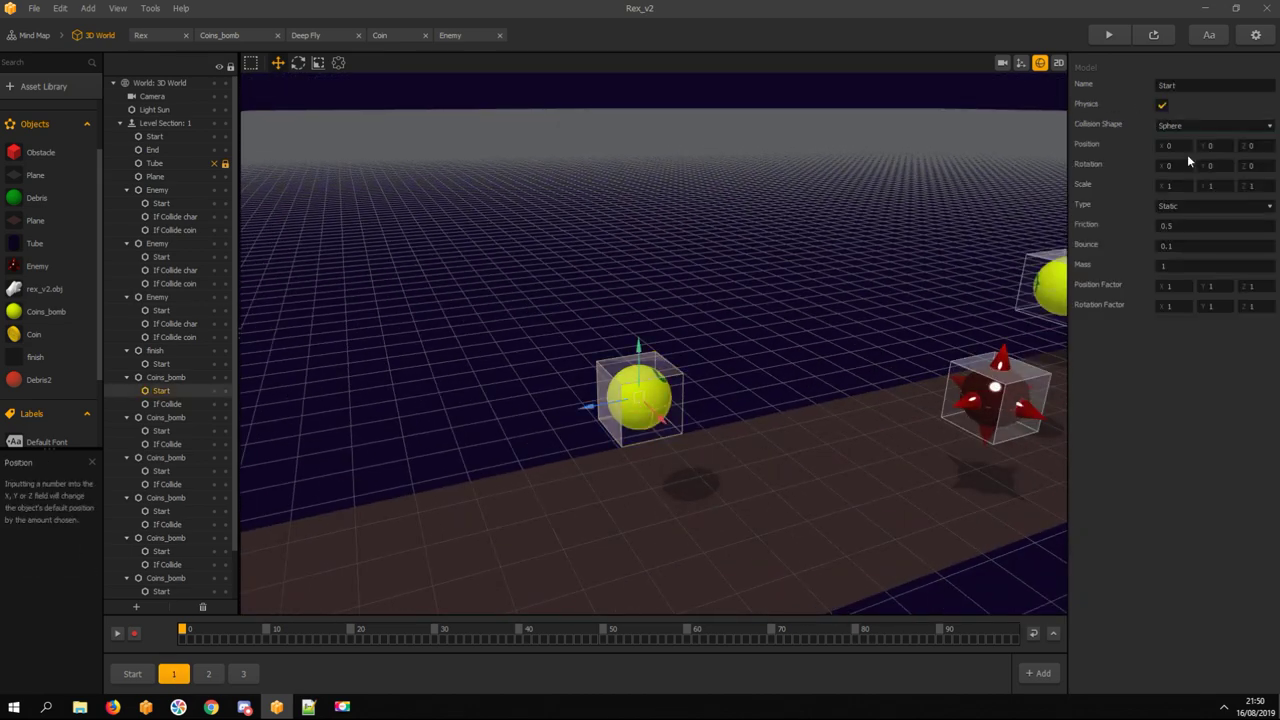
pyautogui.click(1191, 135)
pyautogui.moveTo(638, 347); pyautogui.dragTo(637, 301)
pyautogui.moveTo(900, 400); pyautogui.dragTo(625, 401)
pyautogui.click(718, 398)
# Set the collision shapes of the Enemy's If Collide char and If Collide coin to Sphere
pyautogui.click(162, 205)
pyautogui.click(166, 217)
pyautogui.click(1213, 105)
pyautogui.click(1182, 134)
pyautogui.click(172, 230)
pyautogui.click(1213, 105)
pyautogui.click(1182, 134)
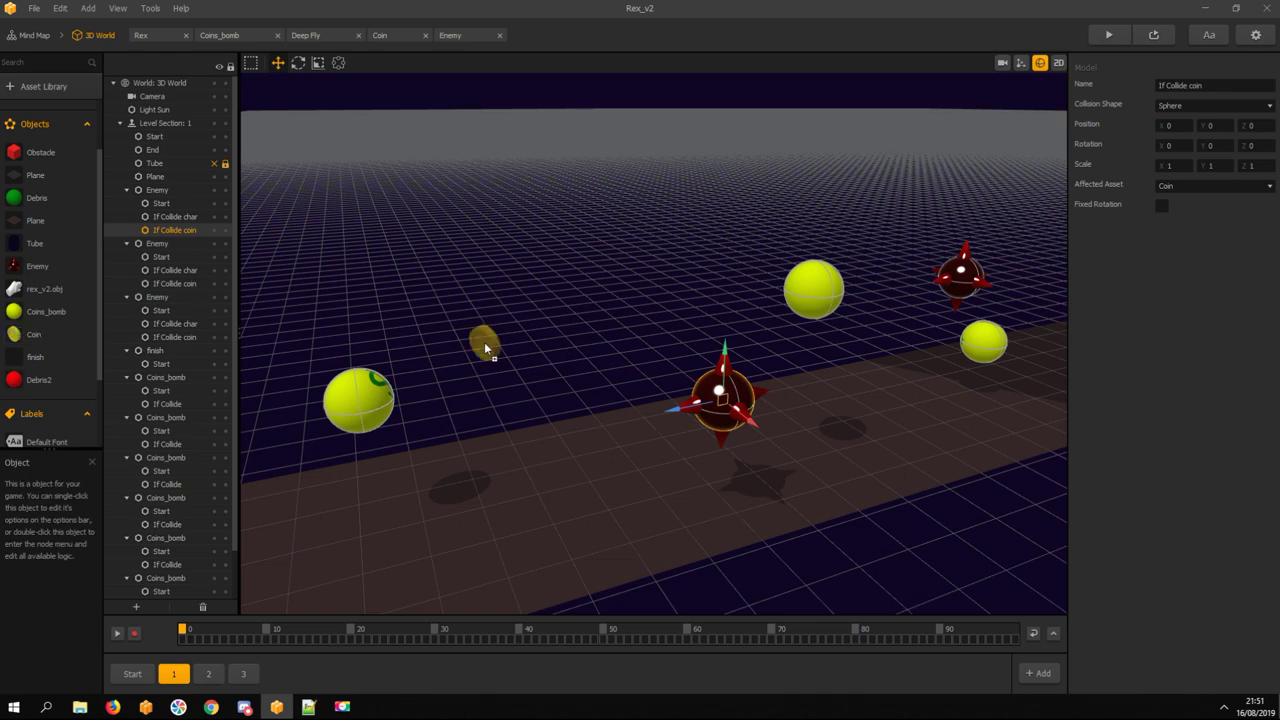
# Place a Coin near the start of level section 1 and raise it above the track
pyautogui.moveTo(49, 338); pyautogui.dragTo(561, 425)
pyautogui.click(1040, 63)
pyautogui.moveTo(780, 270); pyautogui.dragTo(940, 215, button='middle')
pyautogui.click(590, 470)
pyautogui.moveTo(590, 422); pyautogui.dragTo(590, 308)
pyautogui.click(1040, 63)
pyautogui.scroll(-3, 160, 540)
pyautogui.click(152, 593)
# Enable physics on the Coin's Start node and set its collision shape to Sphere
pyautogui.doubleClick(40, 337)
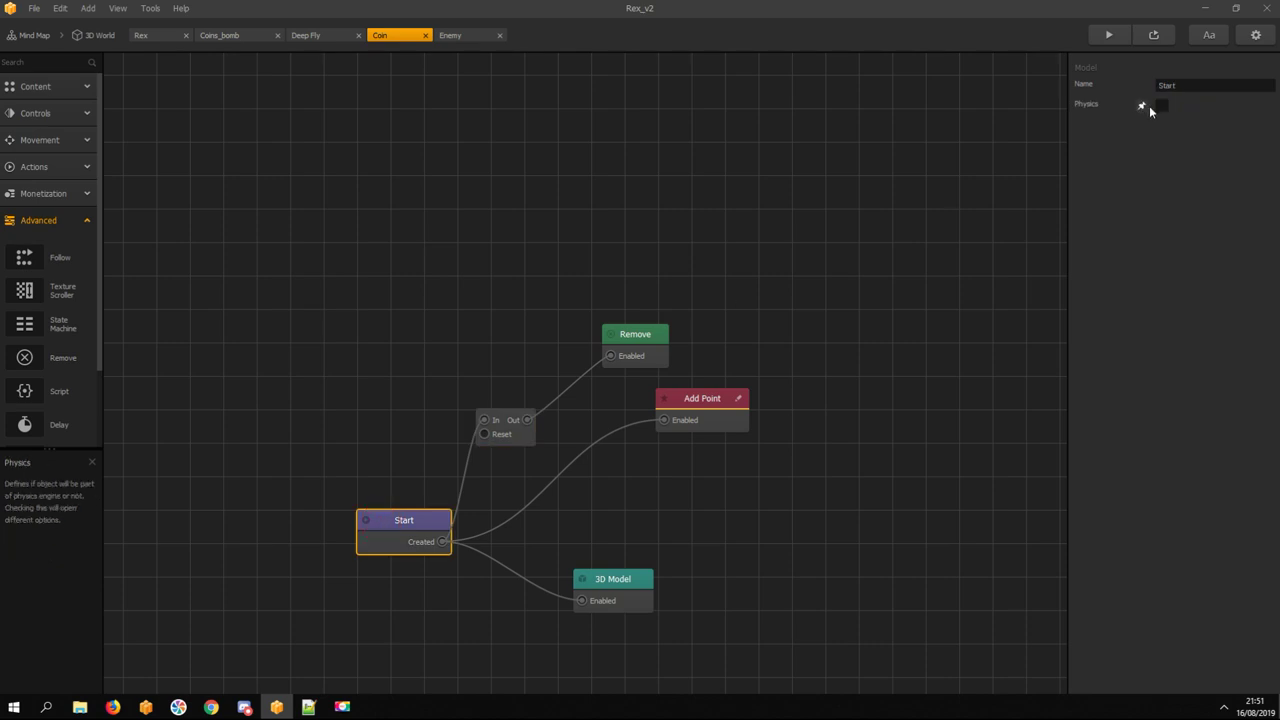
pyautogui.click(1161, 106)
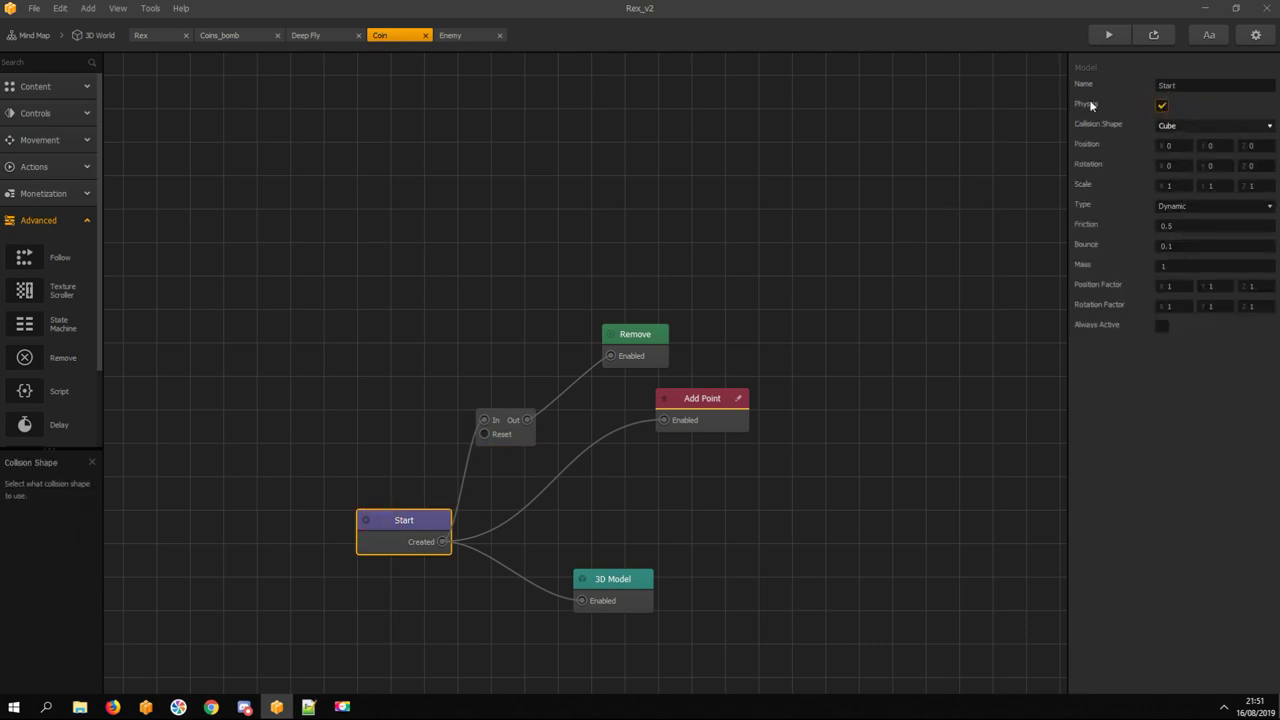
pyautogui.click(86, 33)
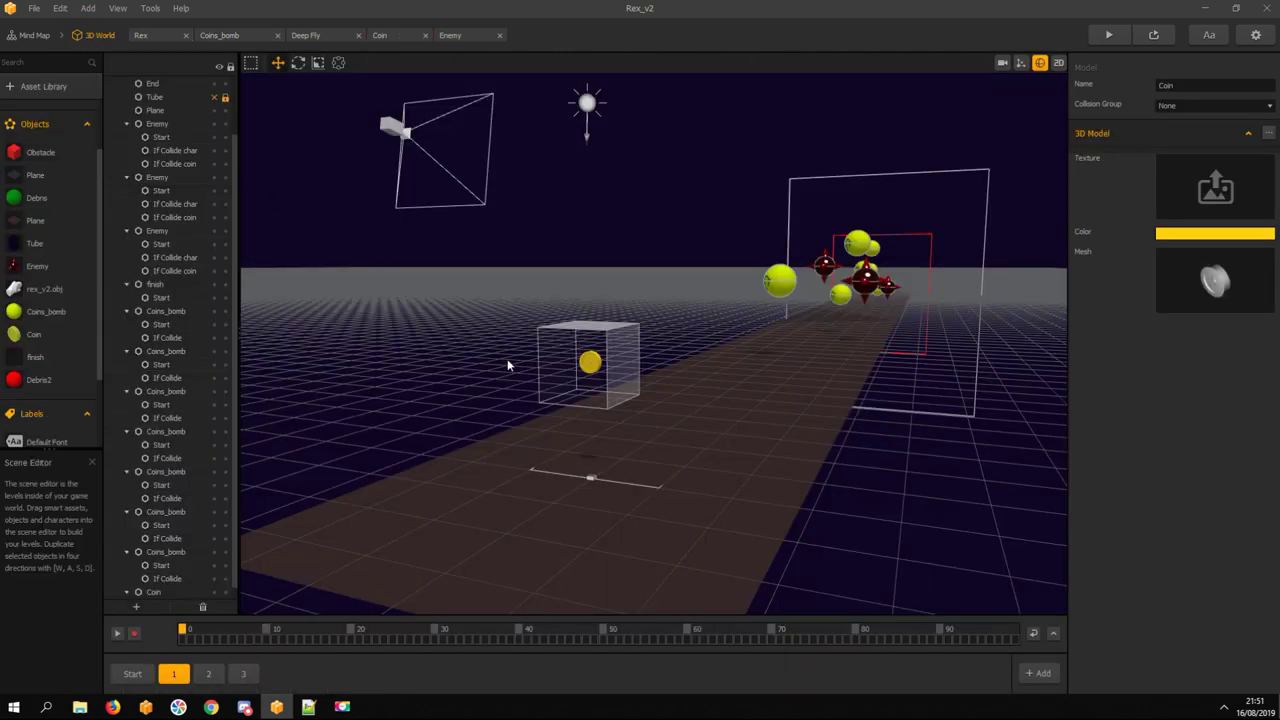
pyautogui.click(595, 368)
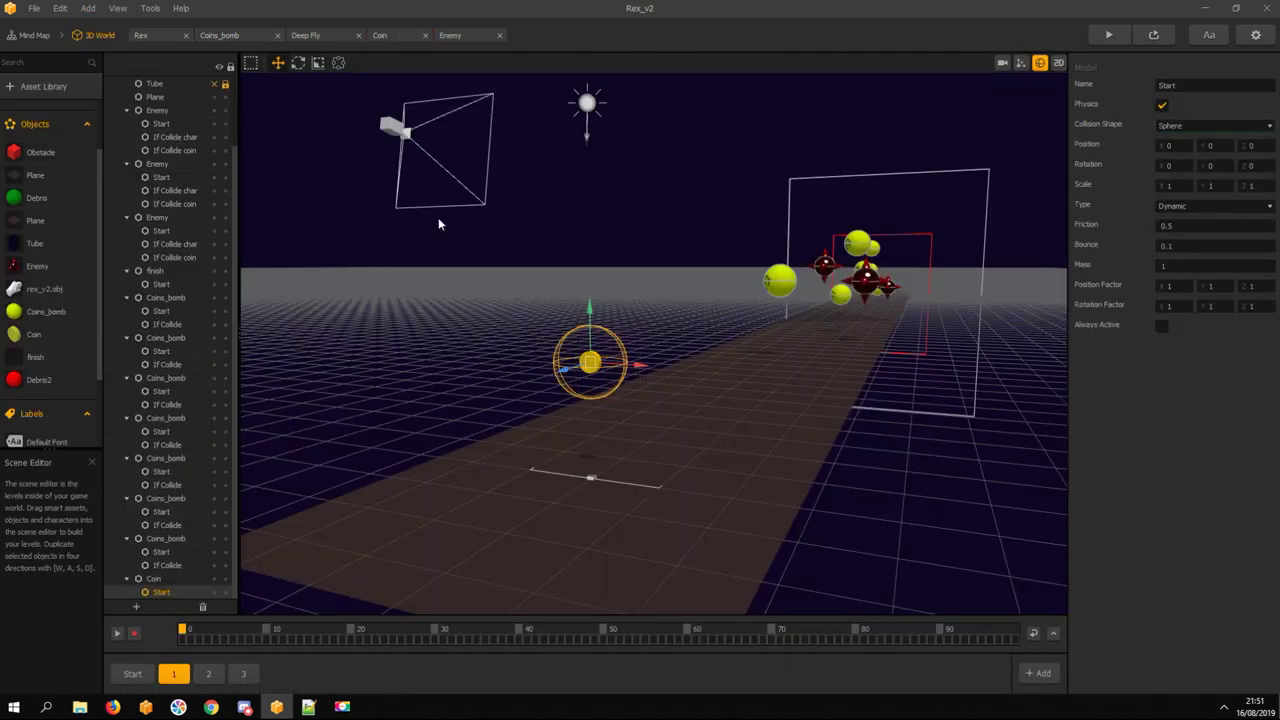
pyautogui.click(163, 312)
pyautogui.press('space')
pyautogui.moveTo(440, 340); pyautogui.dragTo(270, 590)
pyautogui.click(165, 285)
# Add an Event Observer with the Game Over event type to the UI screen, outside its visible area
pyautogui.click(38, 39)
pyautogui.click(15, 38)
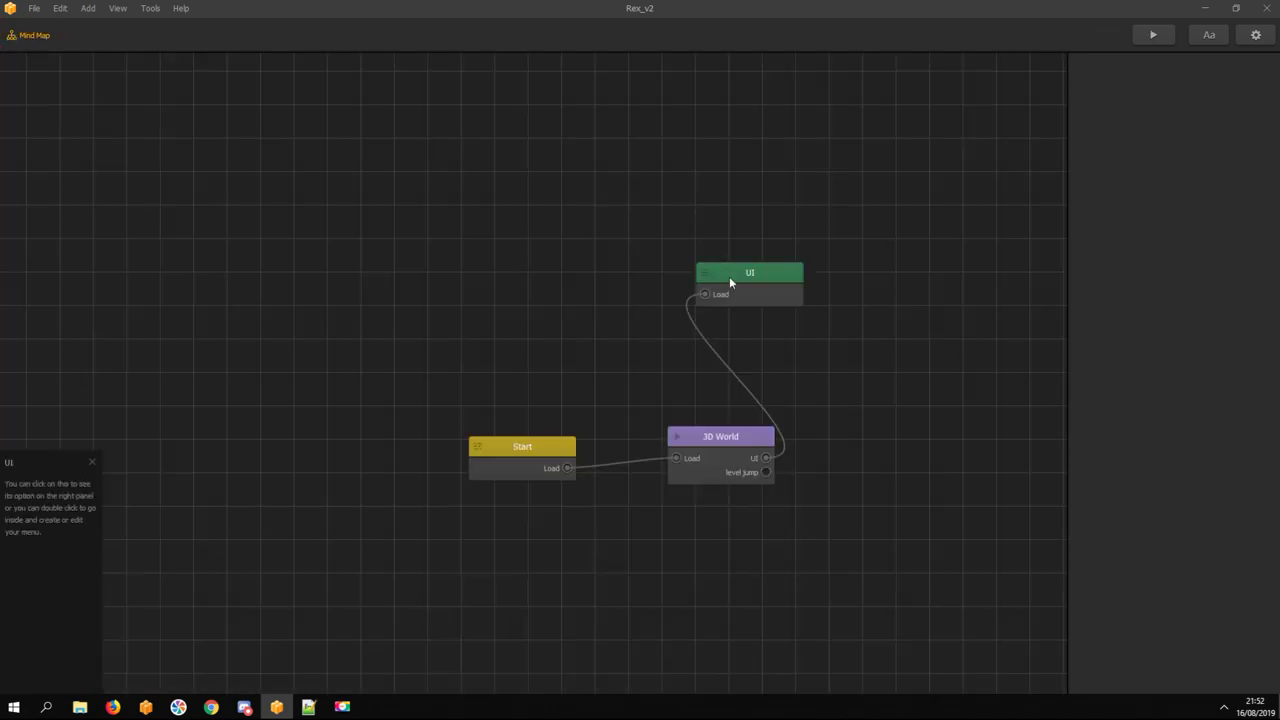
pyautogui.click(741, 287)
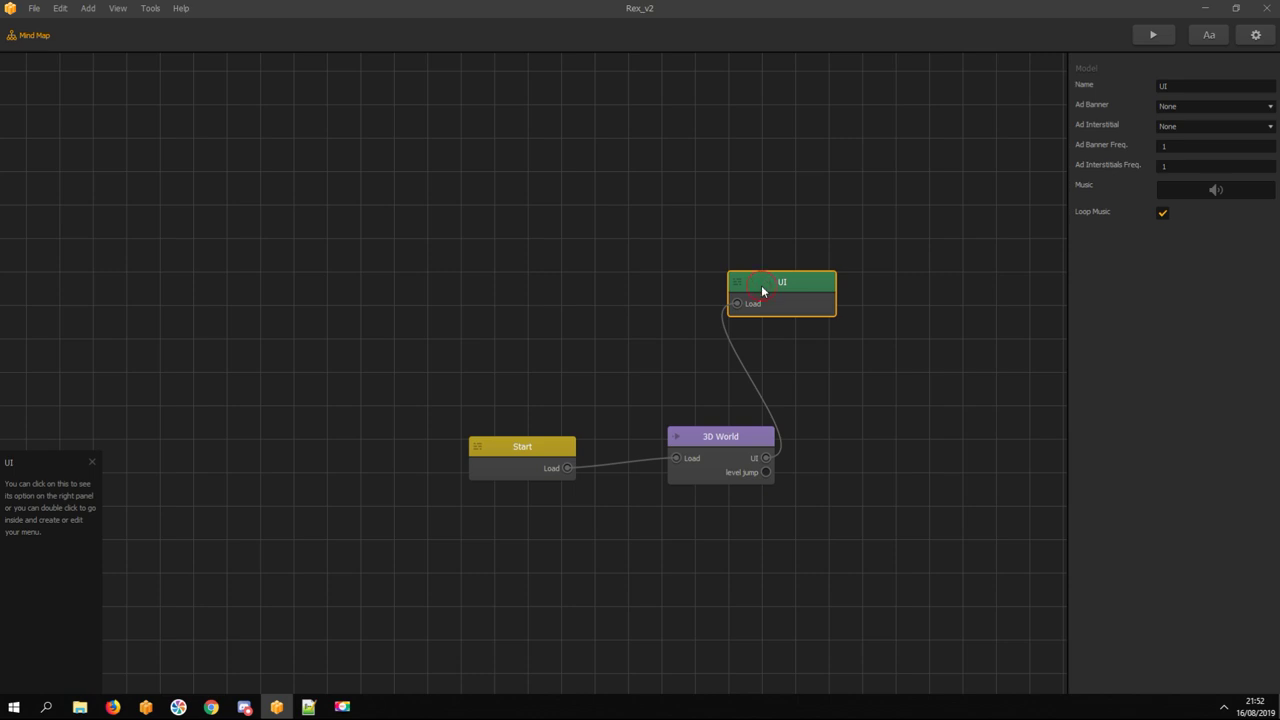
pyautogui.doubleClick(762, 285)
pyautogui.click(62, 140)
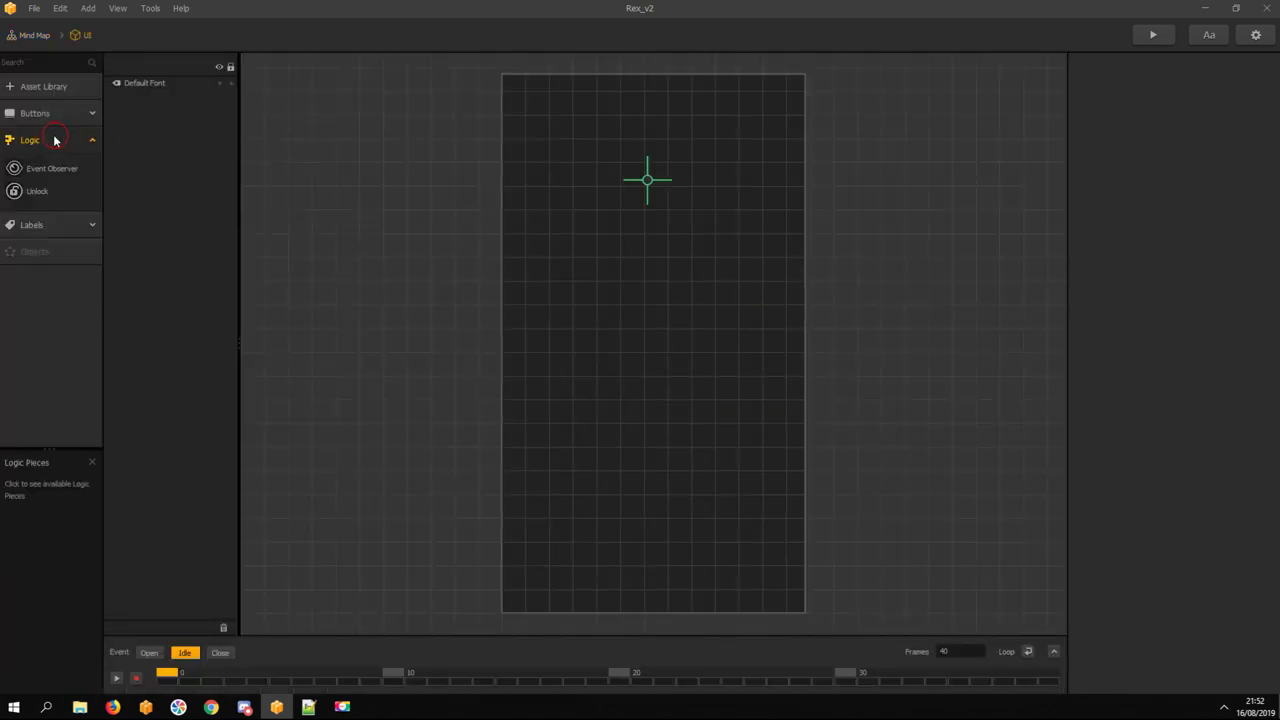
pyautogui.moveTo(419, 133); pyautogui.dragTo(420, 134)
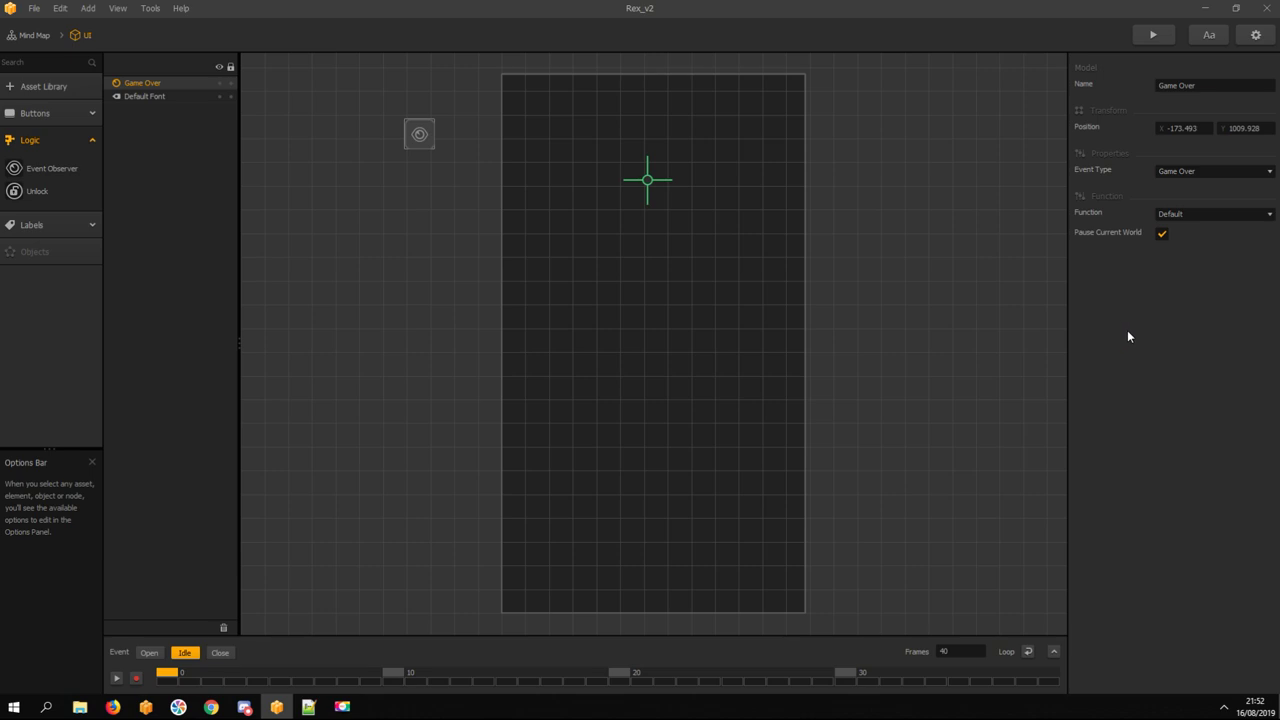
# Add a new UI to the Mind Map and name it "Game Over UI"
pyautogui.click(40, 42)
pyautogui.rightClick(887, 266)
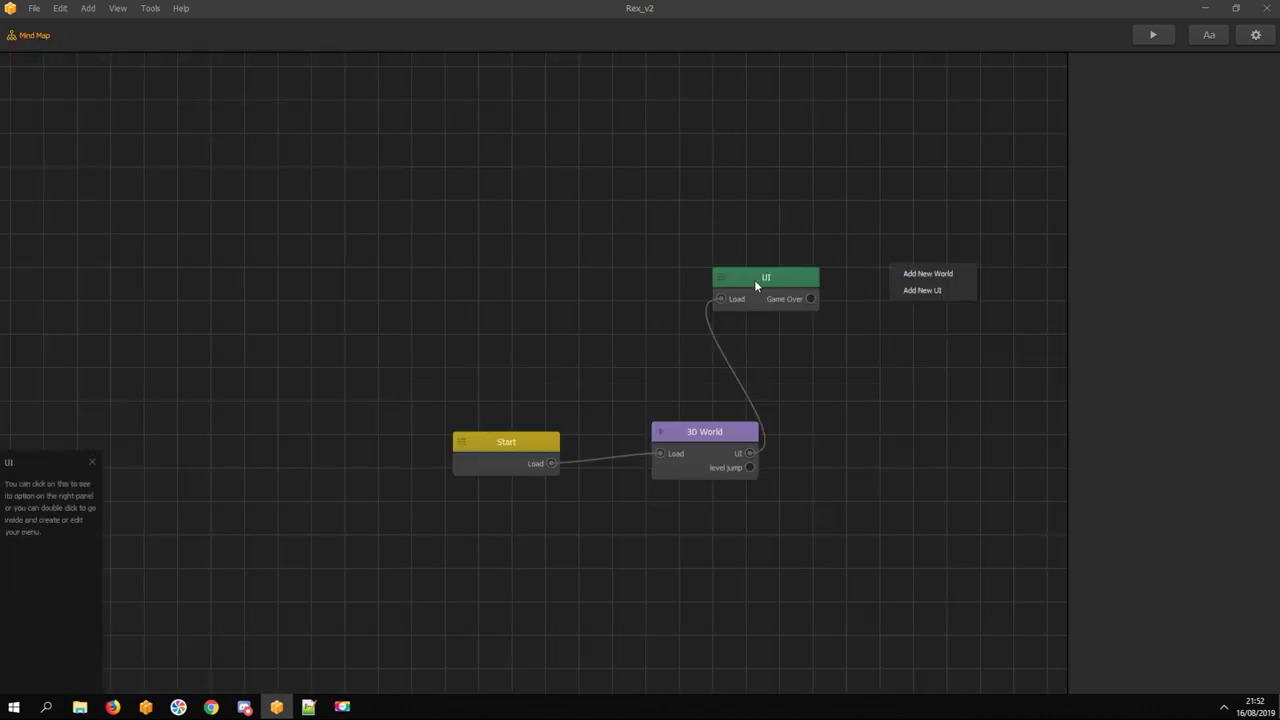
pyautogui.click(755, 285)
pyautogui.rightClick(845, 270)
pyautogui.click(872, 303)
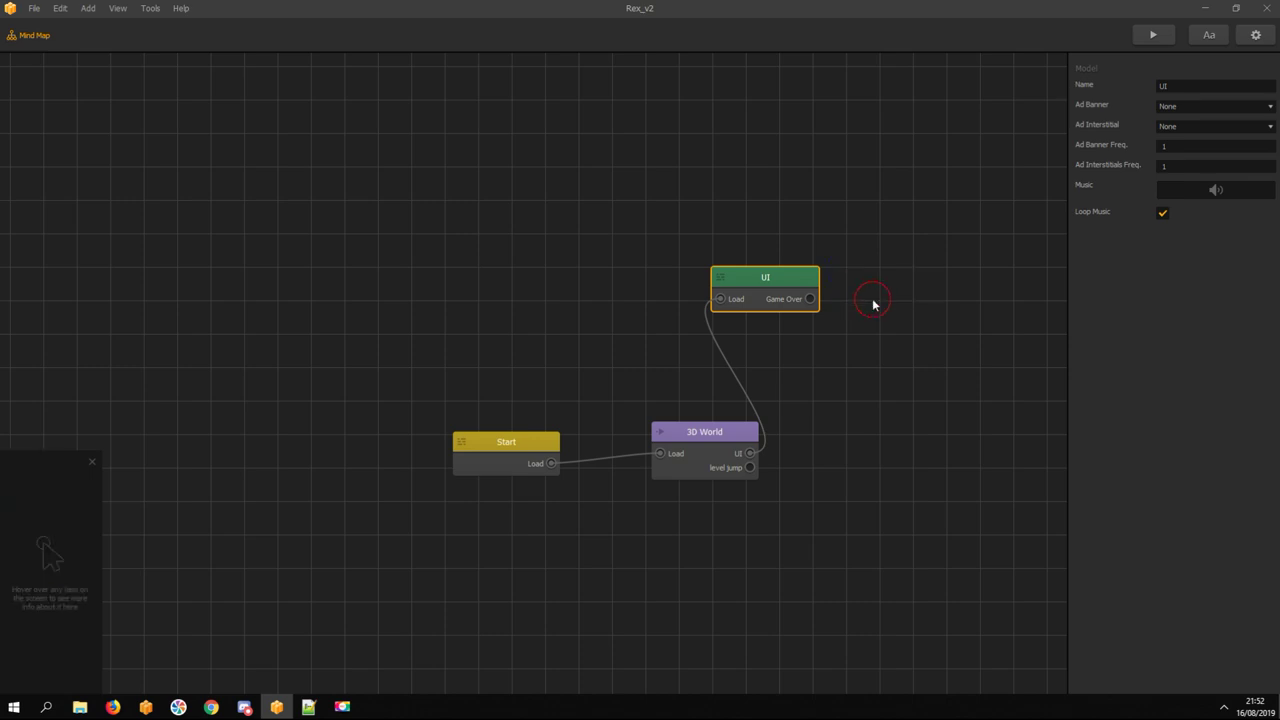
pyautogui.click(1164, 87)
pyautogui.write('Game Over')
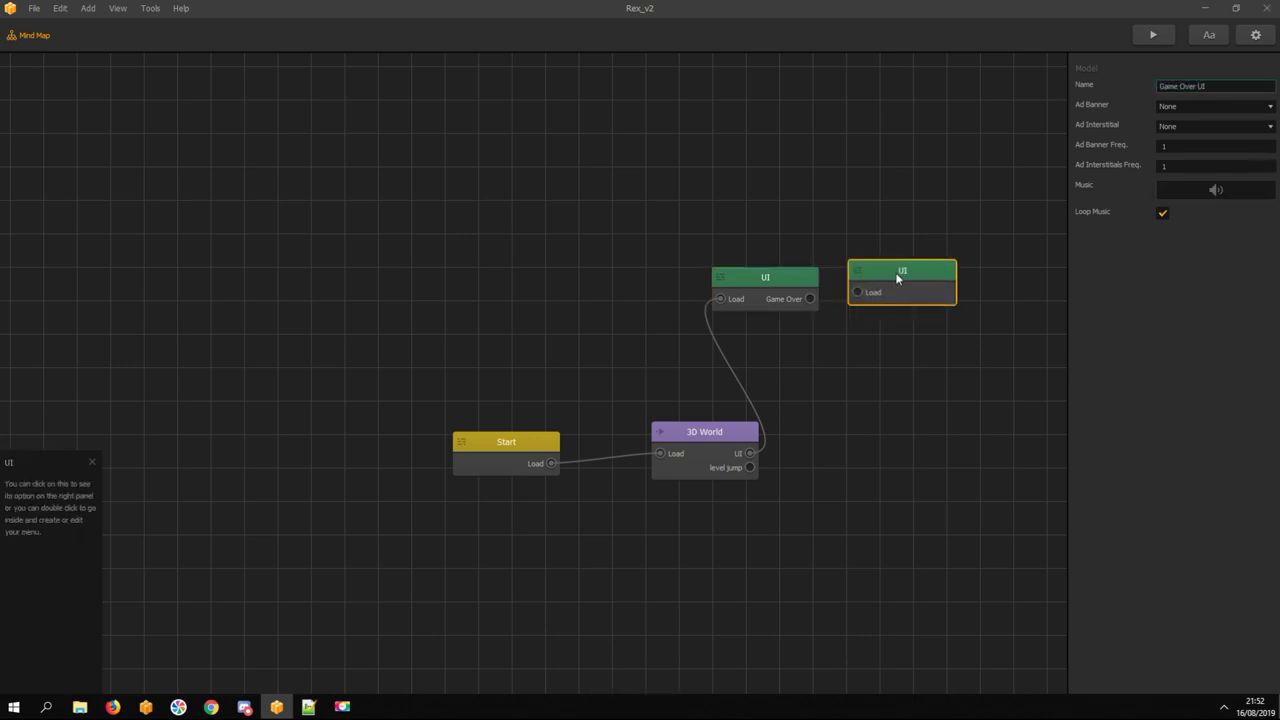
# Add a Navigation Button to the Game Over UI and place a label reading "Restart" over it
pyautogui.doubleClick(897, 278)
pyautogui.click(80, 113)
pyautogui.moveTo(55, 187); pyautogui.dragTo(630, 430)
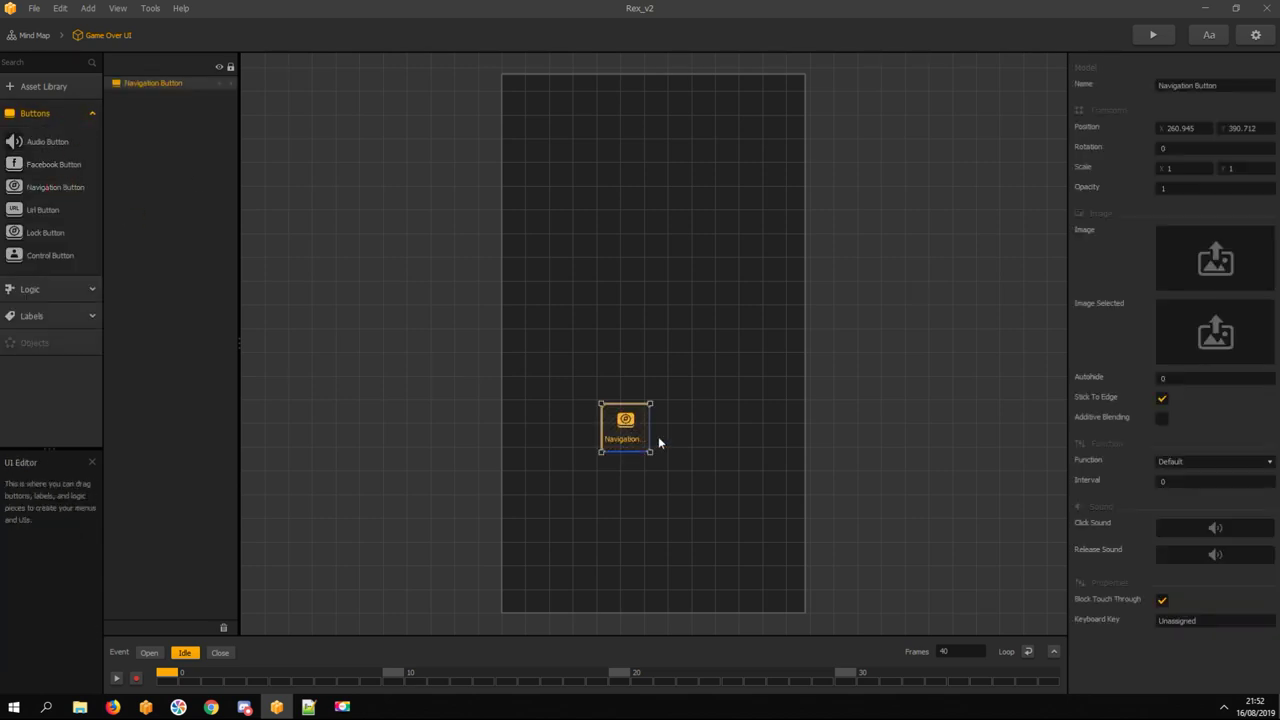
pyautogui.click(54, 316)
pyautogui.moveTo(47, 344); pyautogui.dragTo(658, 425)
pyautogui.write('Restart')
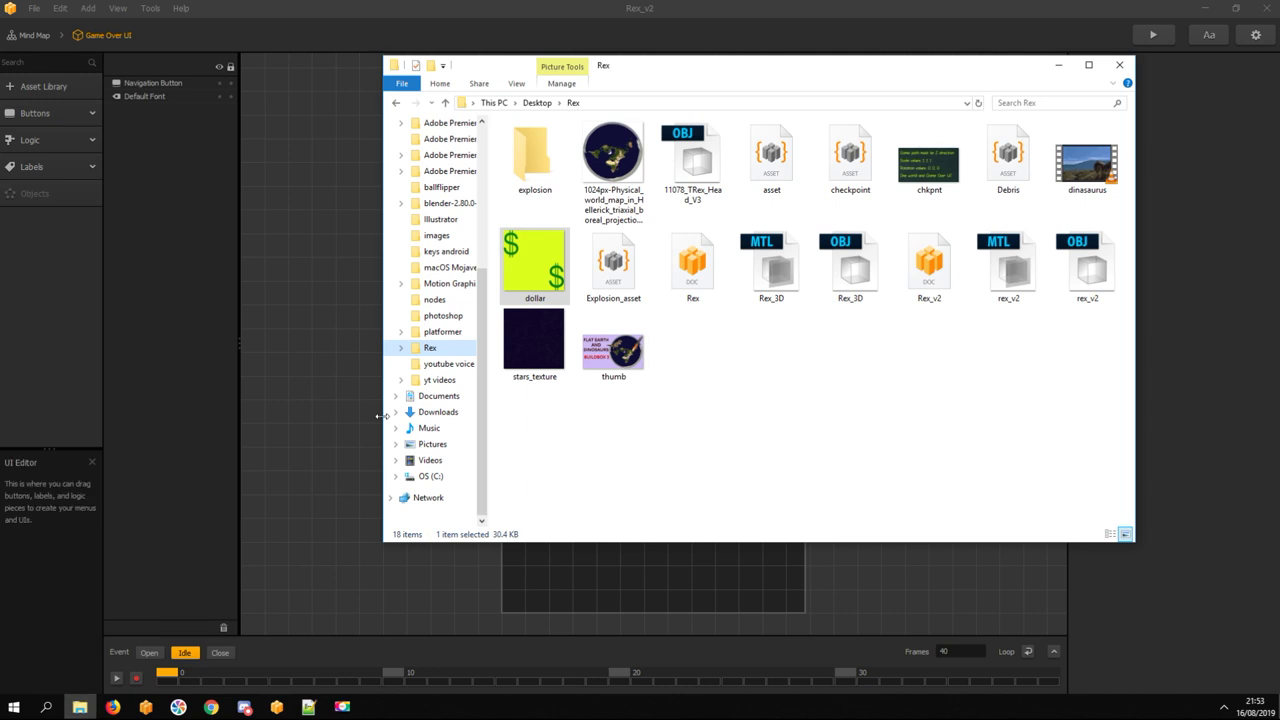
# Import the black image from the platformer folder onto the Game Over UI canvas
pyautogui.click(442, 331)
pyautogui.click(555, 244)
pyautogui.moveTo(695, 67); pyautogui.dragTo(1181, 89)
pyautogui.moveTo(1020, 255); pyautogui.dragTo(646, 332)
pyautogui.click(642, 348)
# Stretch the black image over the whole Game Over screen and set its opacity to 0.7
pyautogui.scroll(-5, 575, 275)
pyautogui.moveTo(576, 266); pyautogui.dragTo(799, 492)
pyautogui.moveTo(763, 471); pyautogui.dragTo(685, 415)
pyautogui.moveTo(721, 436); pyautogui.dragTo(823, 528)
pyautogui.write('0.7')
pyautogui.press('Return')
# Move the black image below the button and label in the layer order and name it "background"
pyautogui.moveTo(135, 83); pyautogui.dragTo(140, 115)
pyautogui.moveTo(1187, 85); pyautogui.dragTo(1006, 102)
pyautogui.write('background')
pyautogui.press('Return')
pyautogui.click(862, 374)
# Add a UI named "Completed UI" to the Mind Map and connect the 3D World's level jump output to its Load input
pyautogui.click(34, 35)
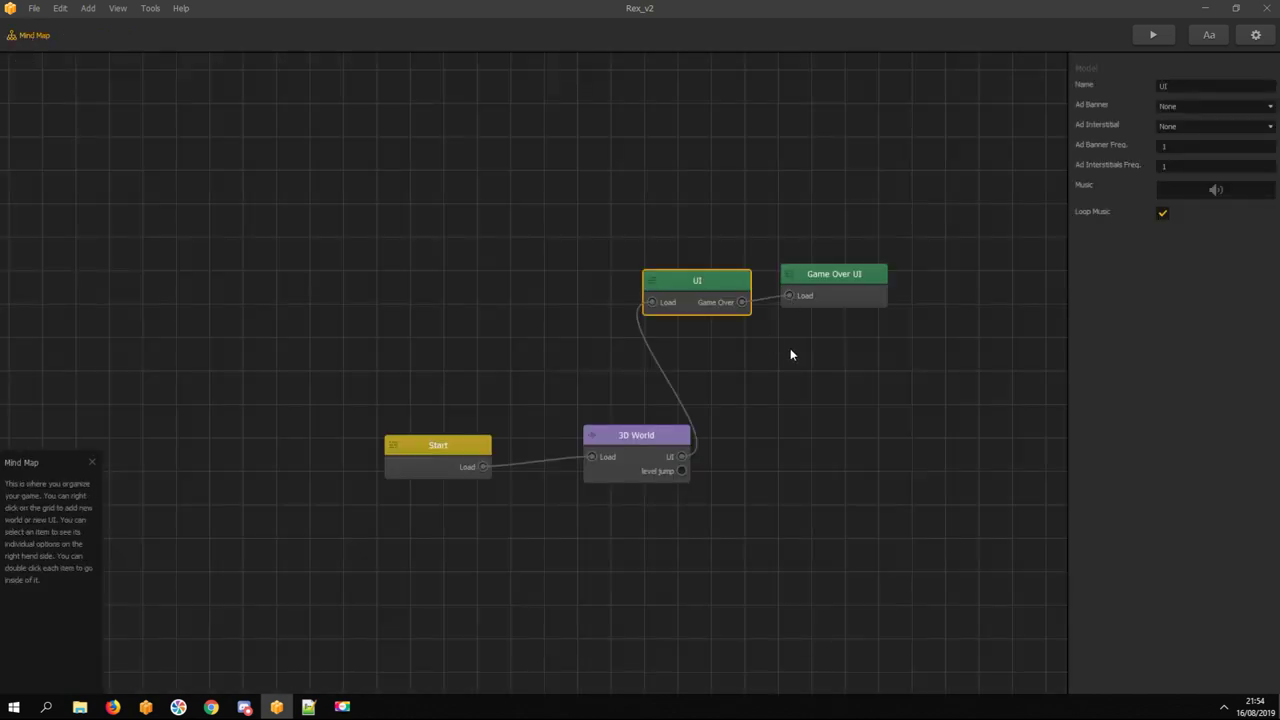
pyautogui.moveTo(52, 160); pyautogui.dragTo(820, 372)
pyautogui.moveTo(1161, 86); pyautogui.dragTo(1273, 98)
pyautogui.press('Return')
pyautogui.moveTo(681, 471); pyautogui.dragTo(799, 388)
# Copy the button, label and background from the Game Over UI into the Completed UI
pyautogui.doubleClick(835, 274)
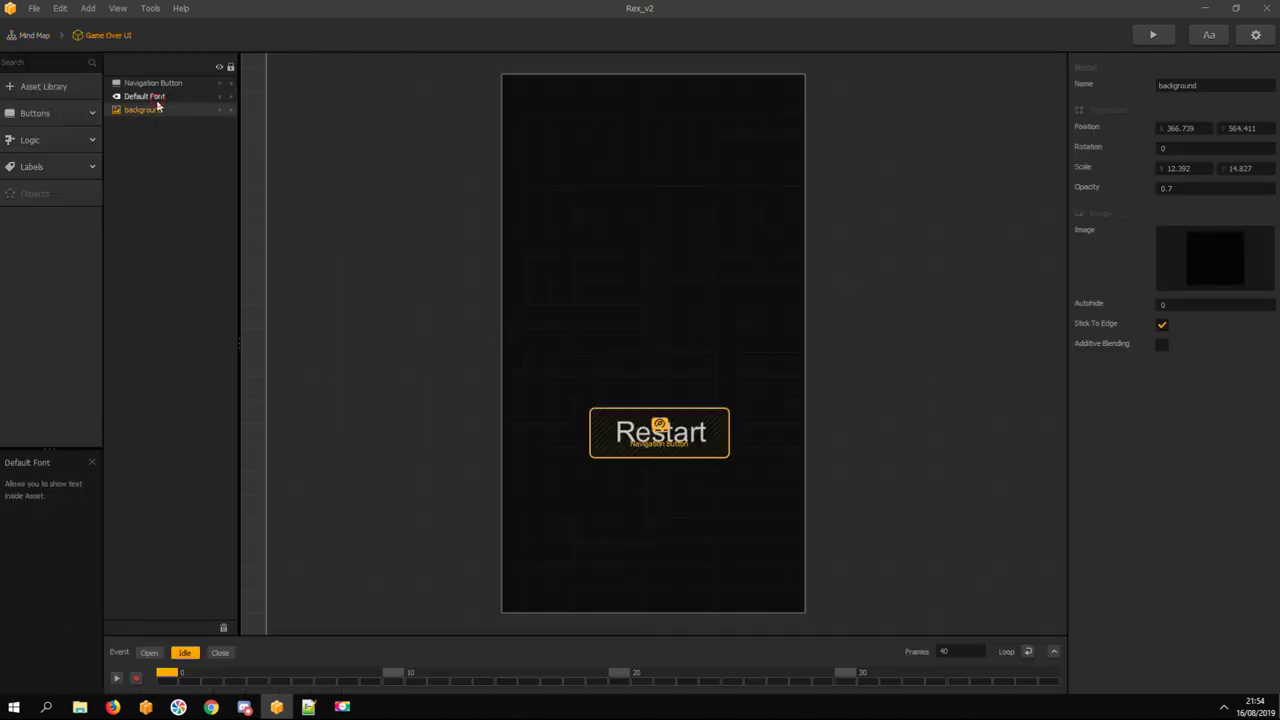
pyautogui.hotkey('ctrl', 'a')
pyautogui.hotkey('ctrl', 'c')
pyautogui.hotkey('ctrl', 'v')
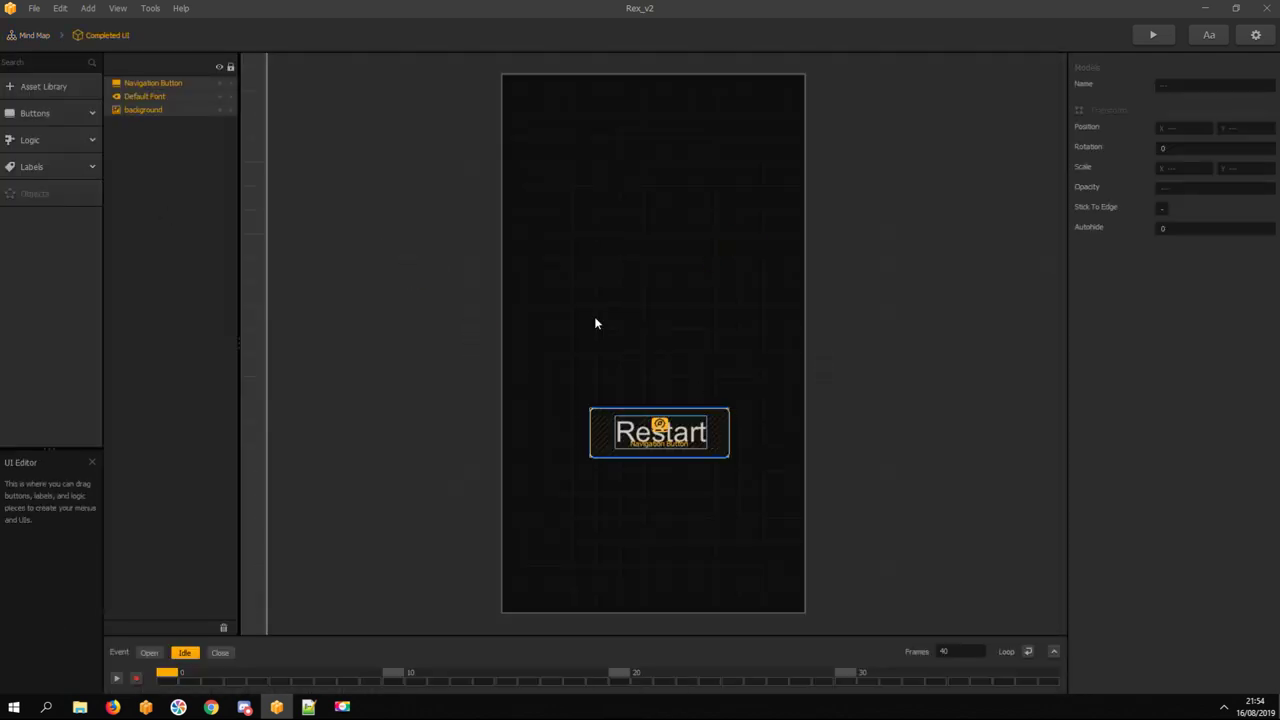
pyautogui.scroll(-3, 601, 422)
# Add a label reading "Level complete!" to the upper area of the Completed UI screen
pyautogui.click(320, 391)
pyautogui.click(154, 84)
pyautogui.click(153, 97)
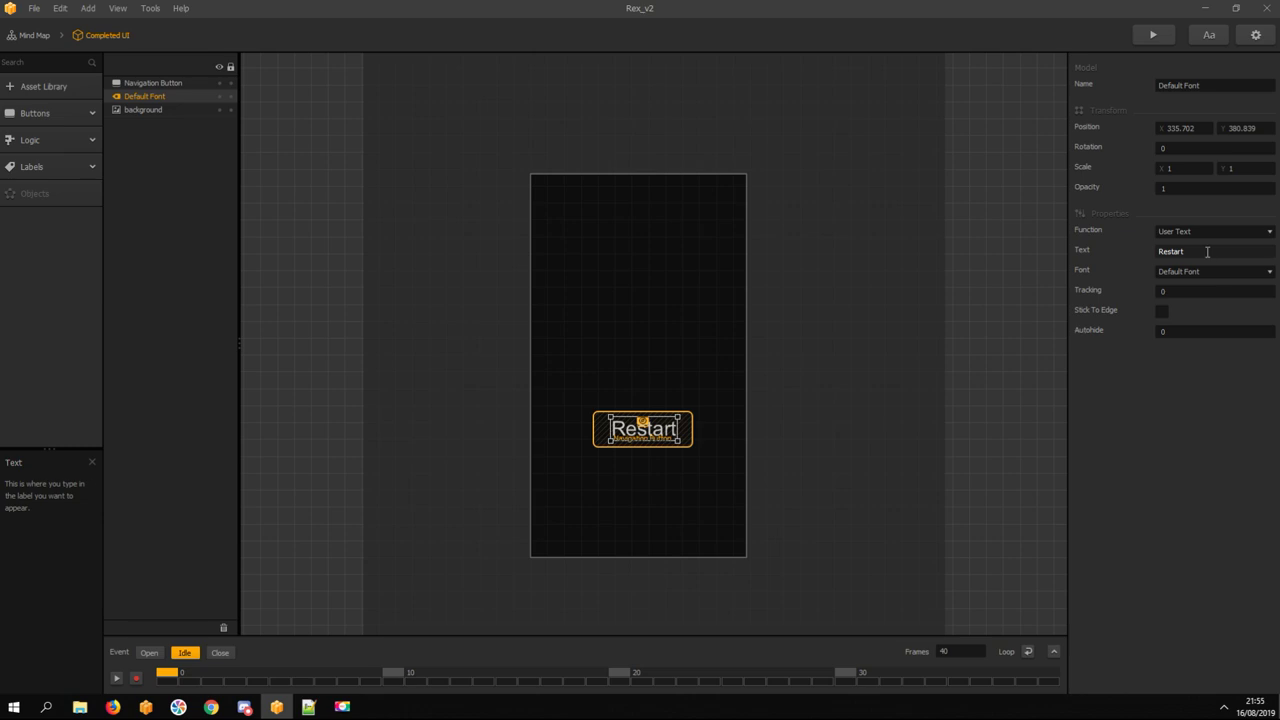
pyautogui.click(31, 166)
pyautogui.moveTo(46, 195); pyautogui.dragTo(646, 245)
pyautogui.click(1195, 250)
pyautogui.write('Level complete!')
# Add a label reading "Oops, you exploded..." to the Game Over UI and lower it slightly on the screen
pyautogui.click(34, 35)
pyautogui.click(812, 276)
pyautogui.doubleClick(812, 276)
pyautogui.click(32, 167)
pyautogui.moveTo(46, 195); pyautogui.dragTo(657, 172)
pyautogui.click(1205, 245)
pyautogui.write('Oops, you exploded...')
pyautogui.press('Return')
pyautogui.moveTo(664, 174); pyautogui.dragTo(660, 234)
# In the Rex character's node map, enable physics on the Start node and set its type to Kinematic
pyautogui.click(34, 35)
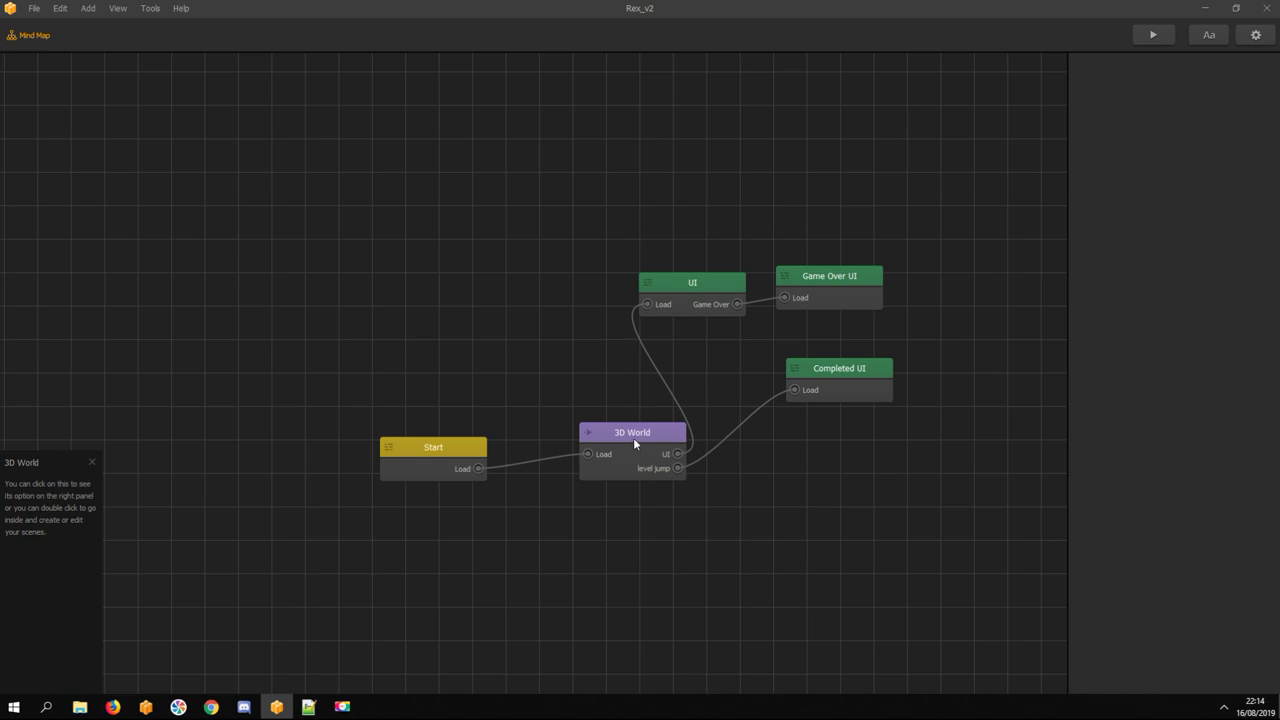
pyautogui.click(633, 437)
pyautogui.doubleClick(633, 437)
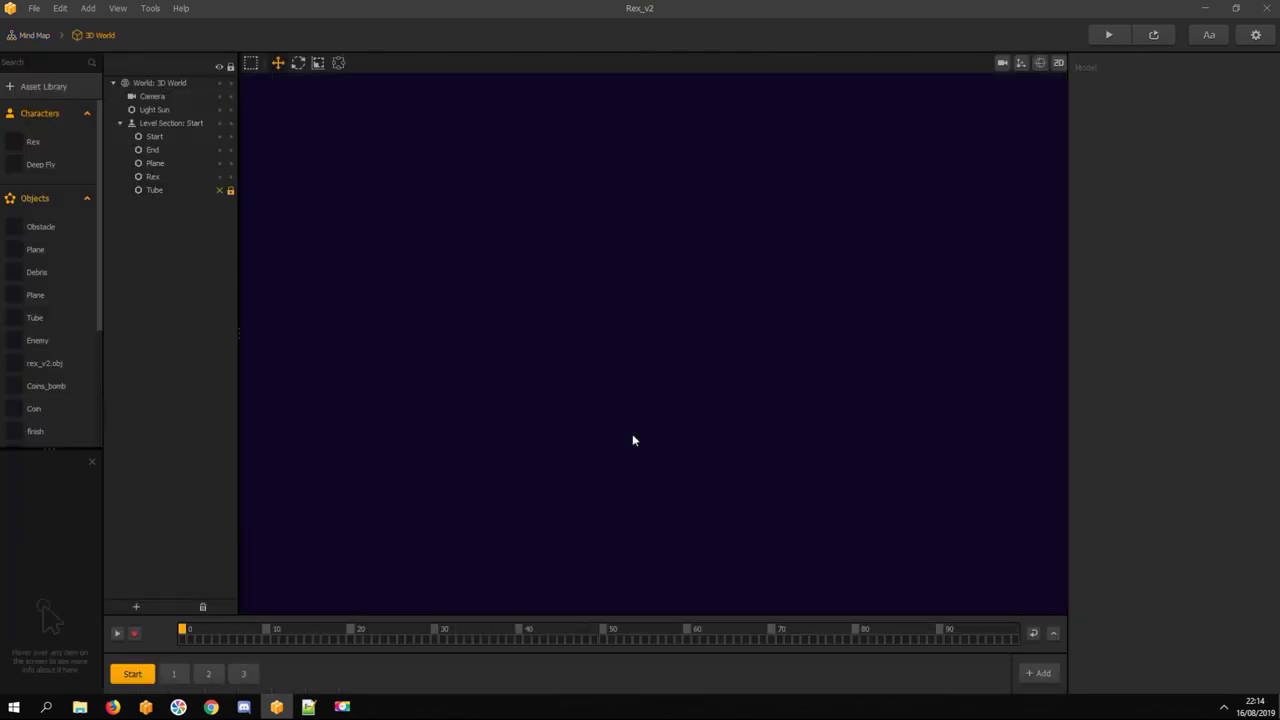
pyautogui.doubleClick(34, 143)
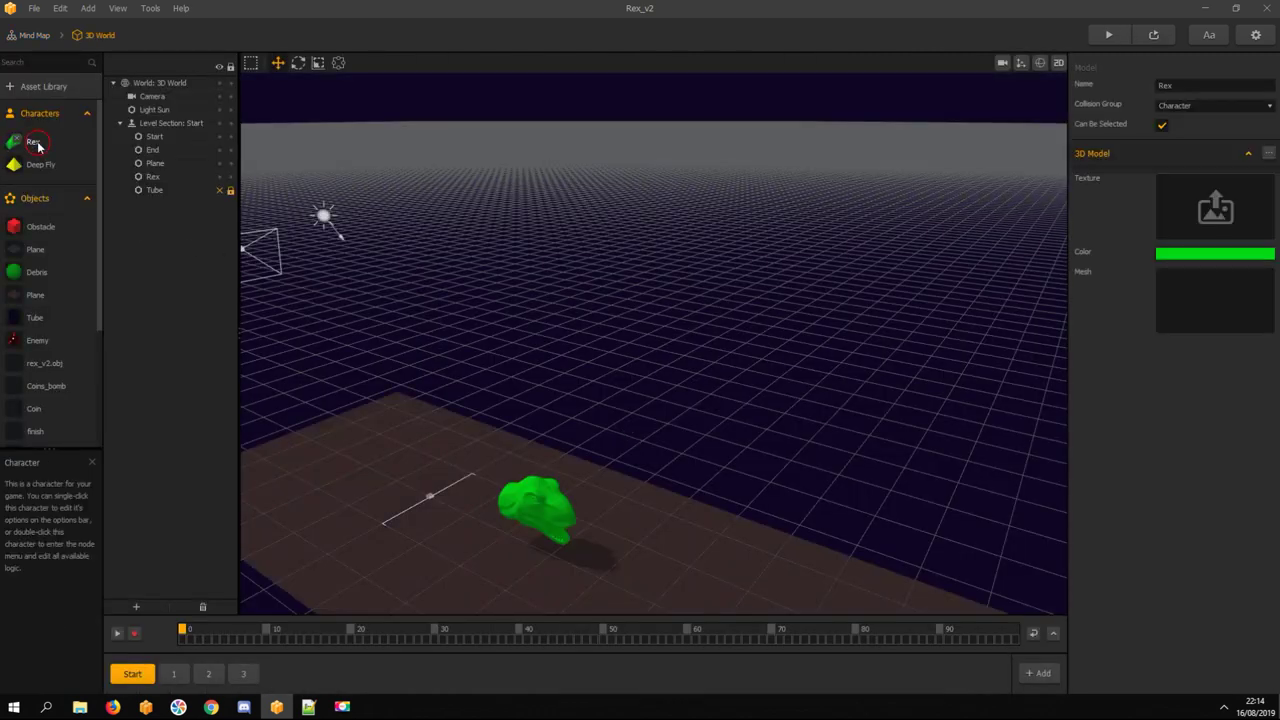
pyautogui.click(246, 277)
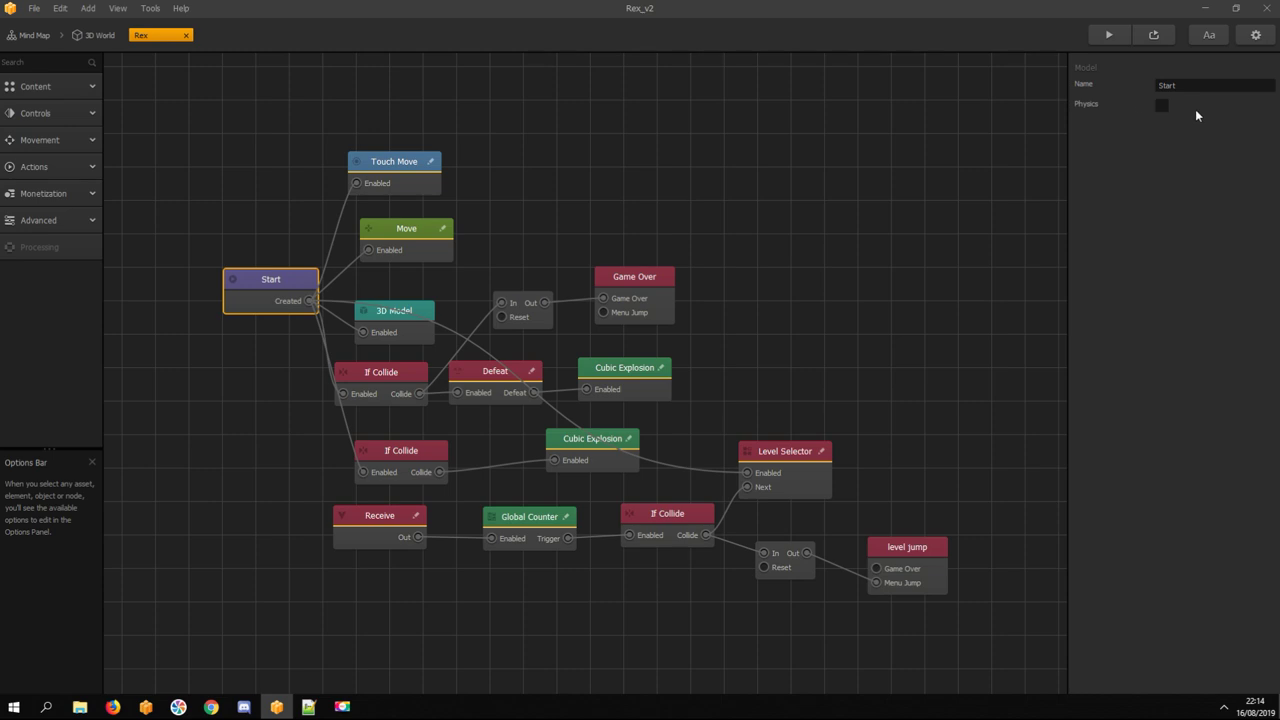
pyautogui.click(1161, 105)
pyautogui.click(1197, 205)
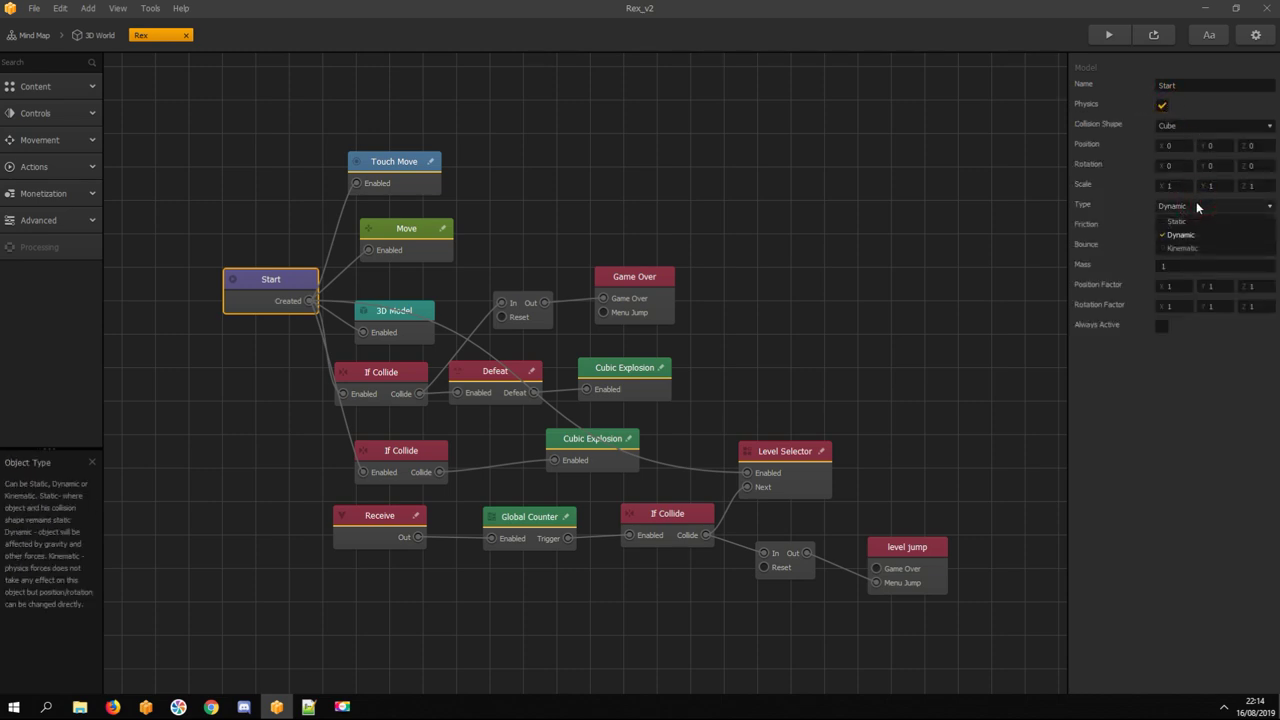
pyautogui.click(1186, 246)
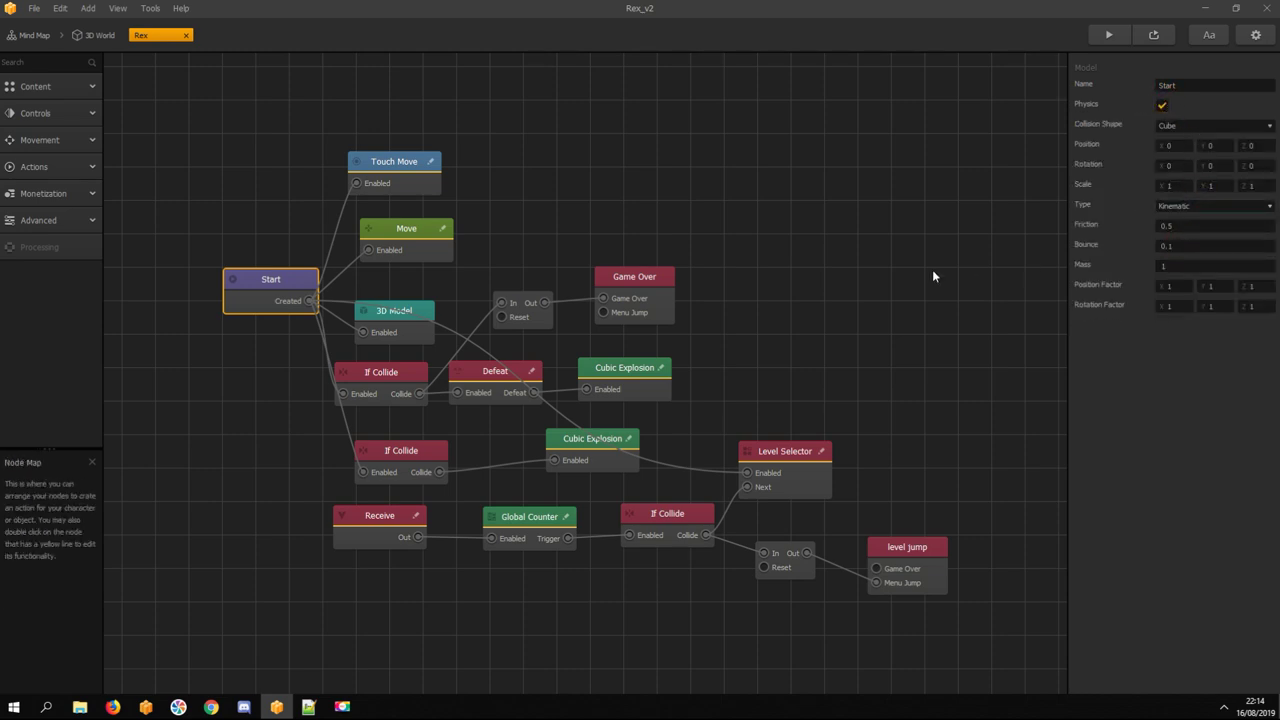
# Review the min and max values in the script of the lower Cubic Explosion node
pyautogui.moveTo(599, 446); pyautogui.dragTo(596, 443)
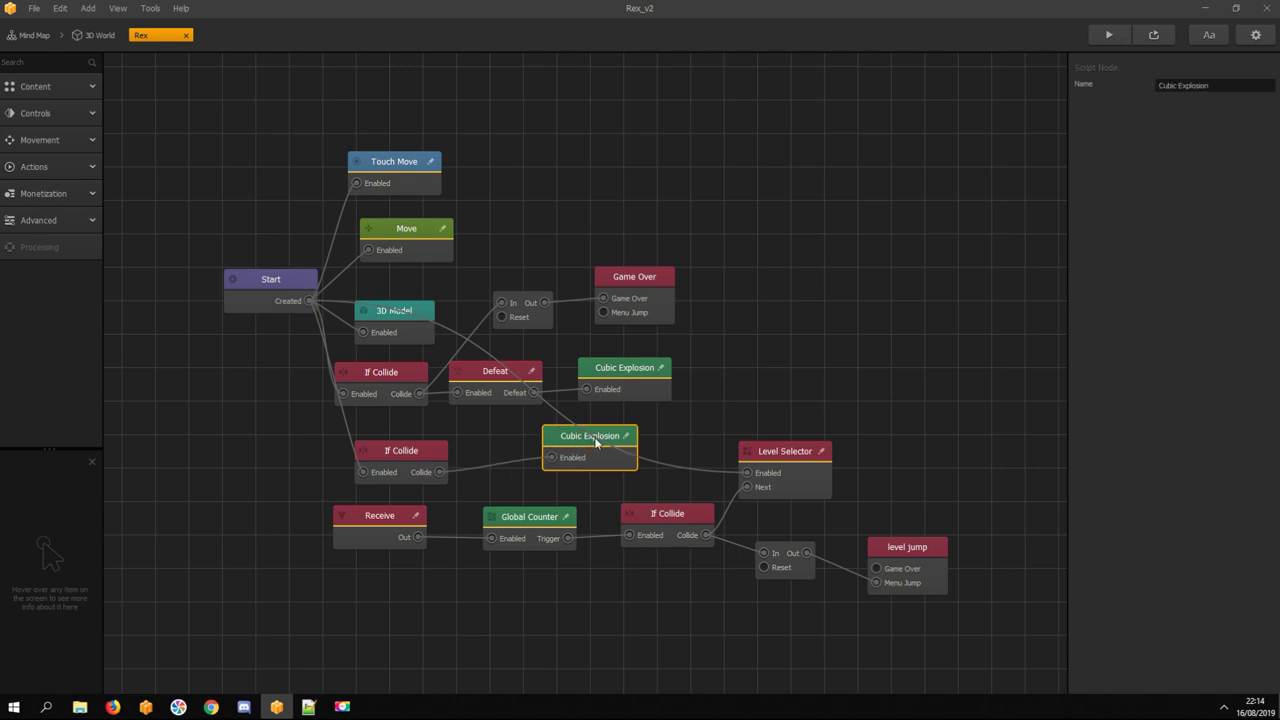
pyautogui.click(627, 437)
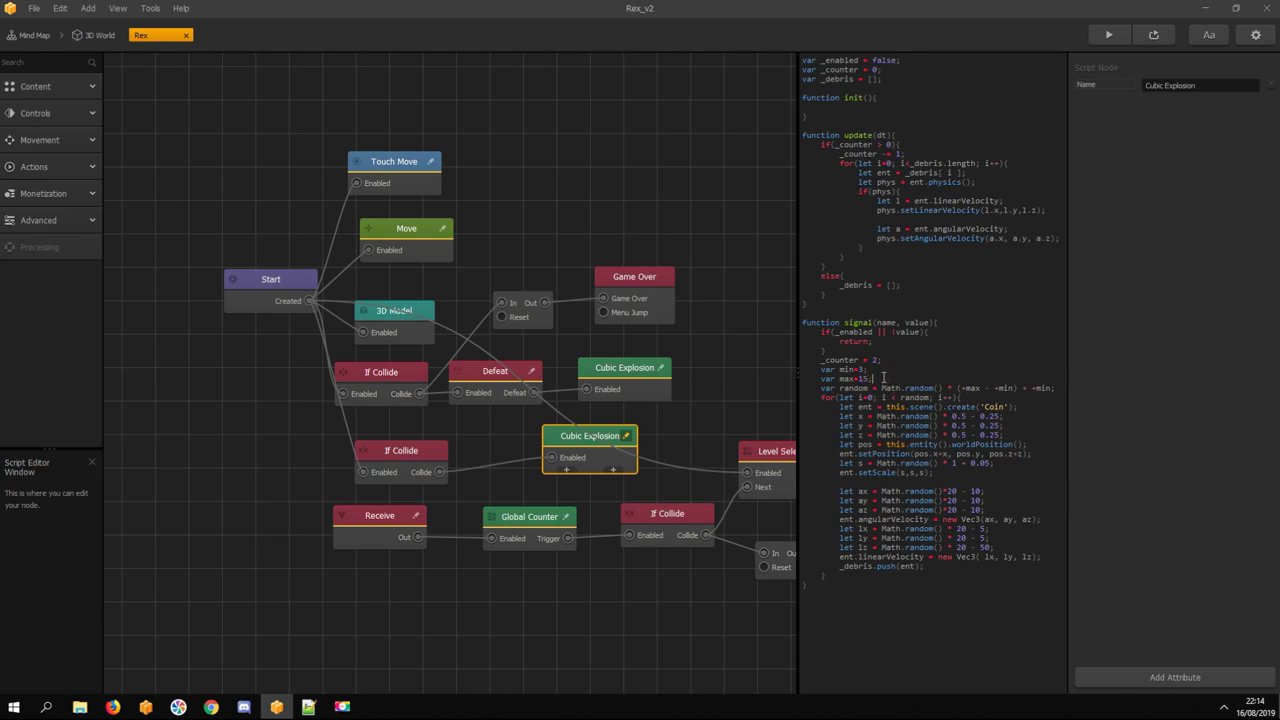
pyautogui.click(774, 360)
# Set the 3D World's adding threshold to 0 and preview the game
pyautogui.click(92, 36)
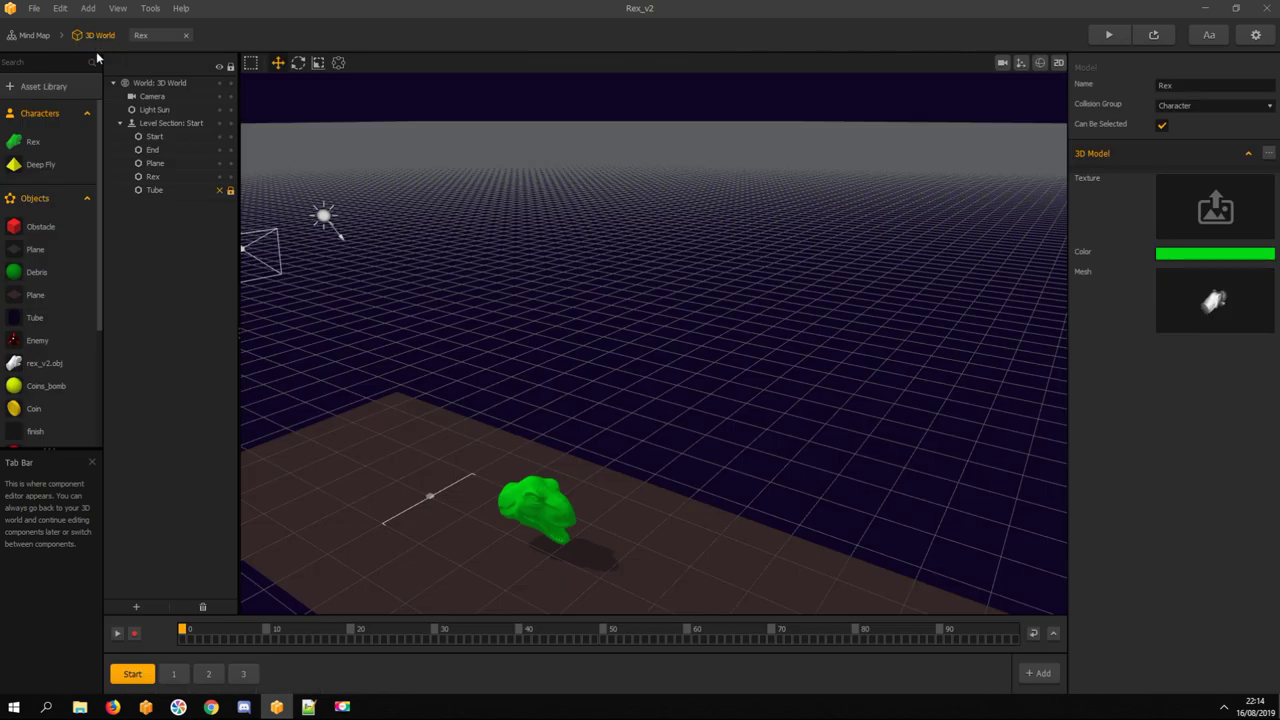
pyautogui.click(150, 84)
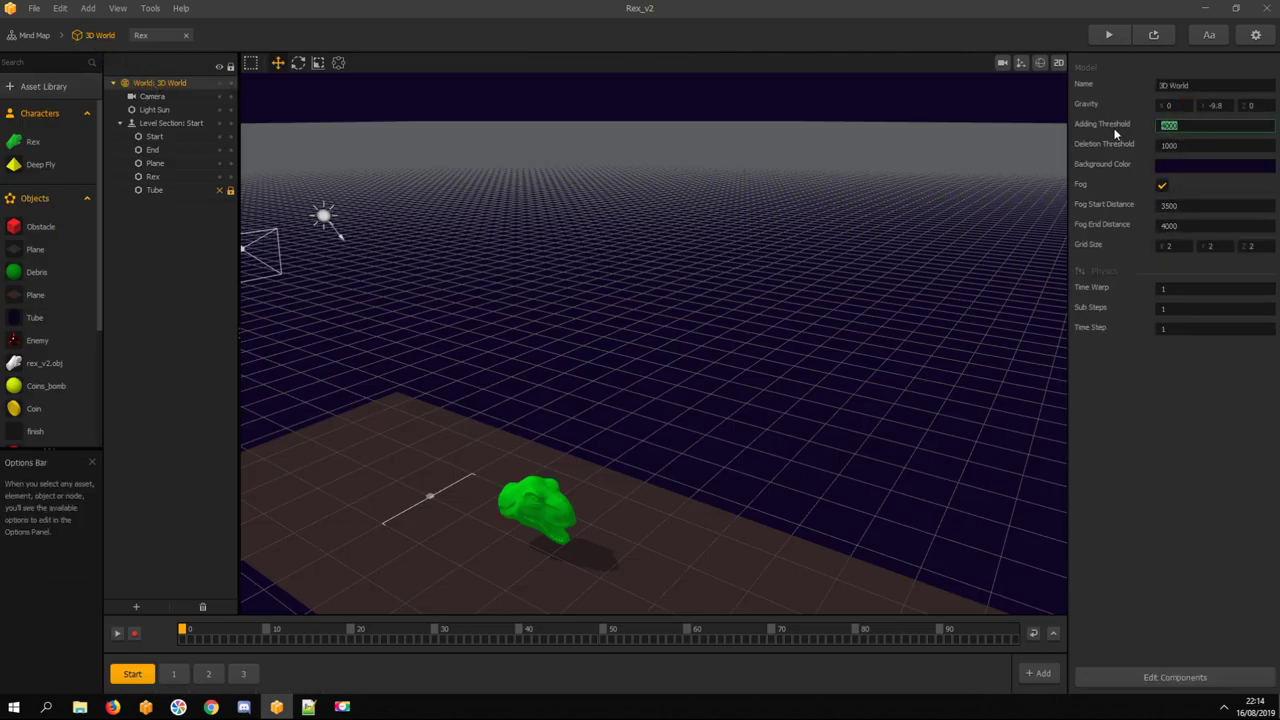
pyautogui.write('0')
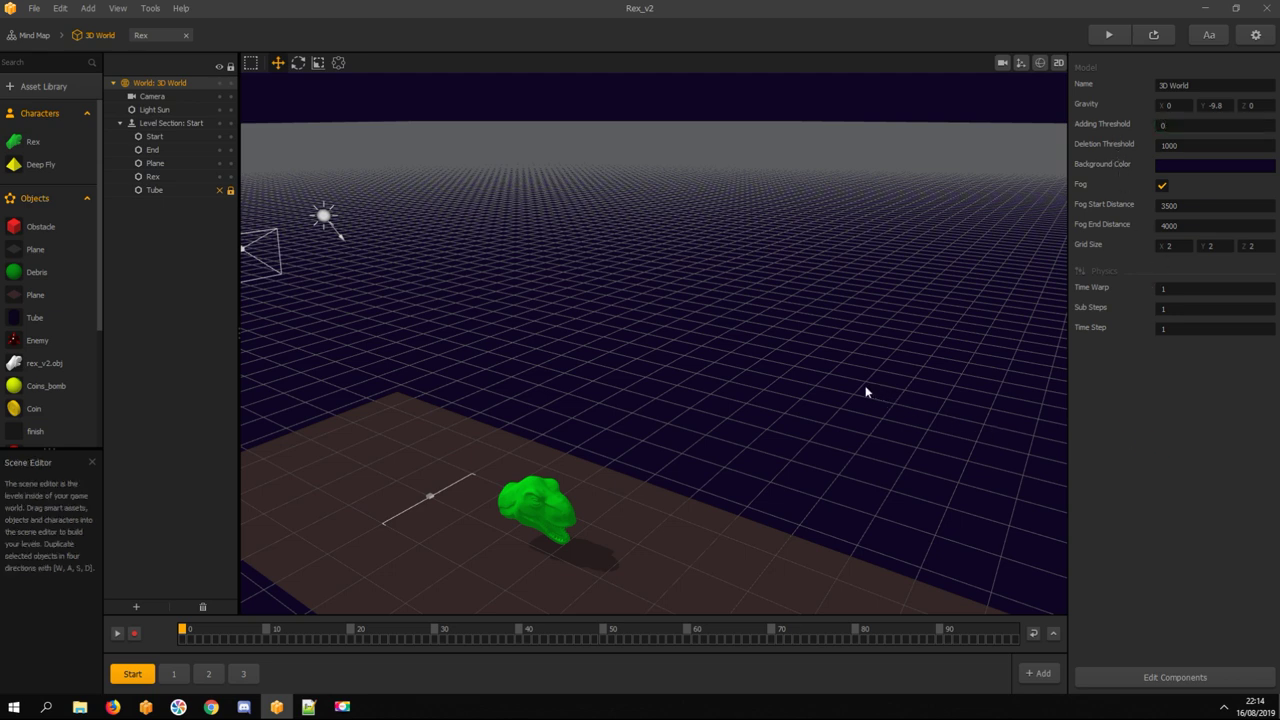
pyautogui.click(1106, 36)
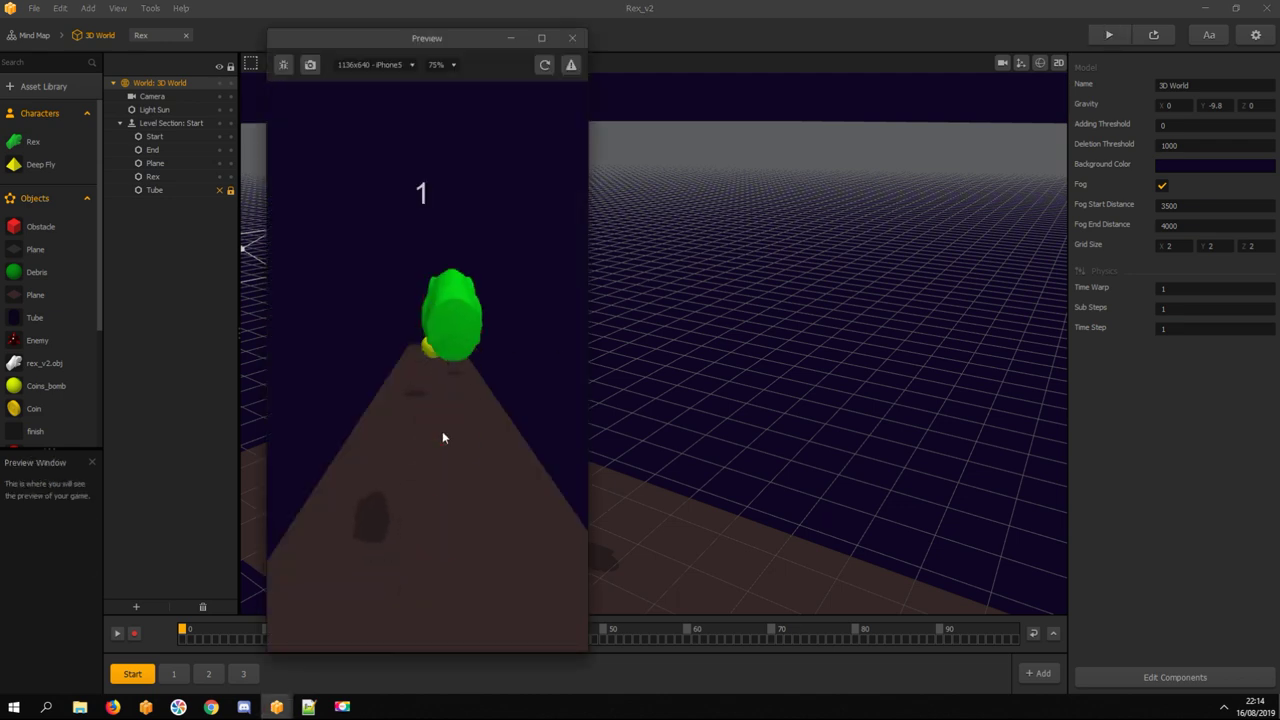
pyautogui.click(572, 38)
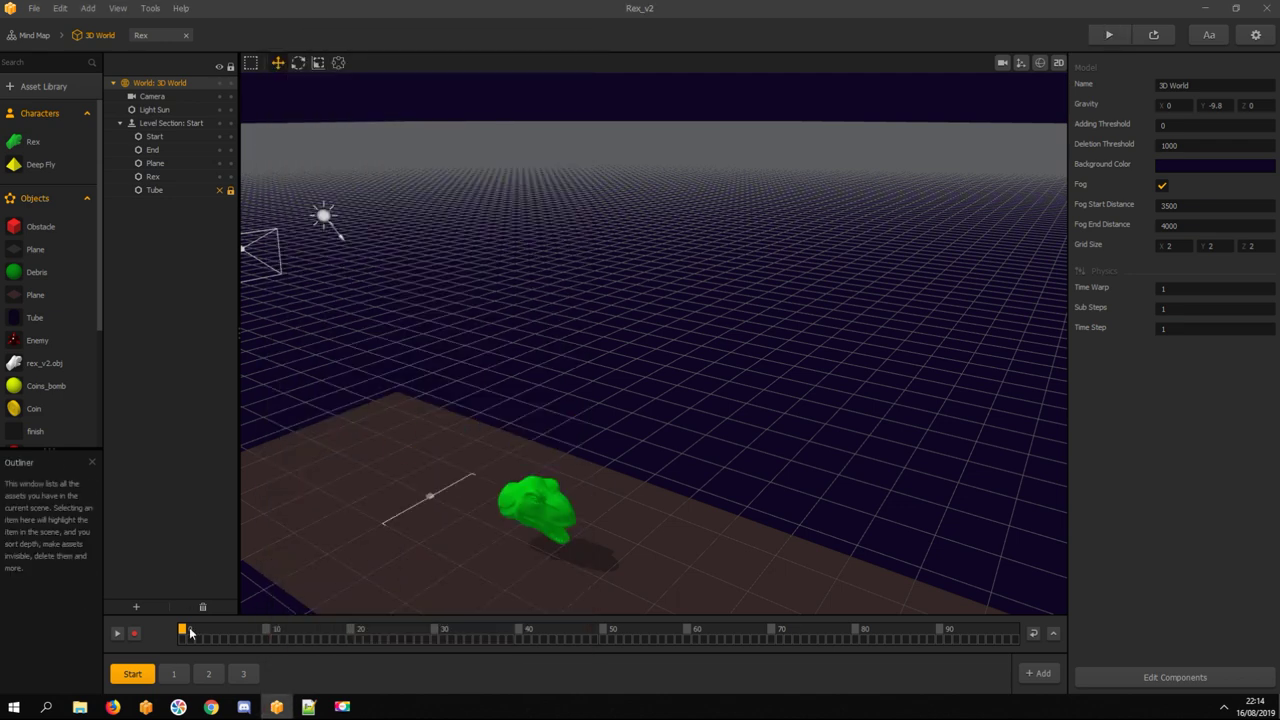
# Delete the Coin placed near the beginning of level section 1
pyautogui.click(172, 675)
pyautogui.click(353, 394)
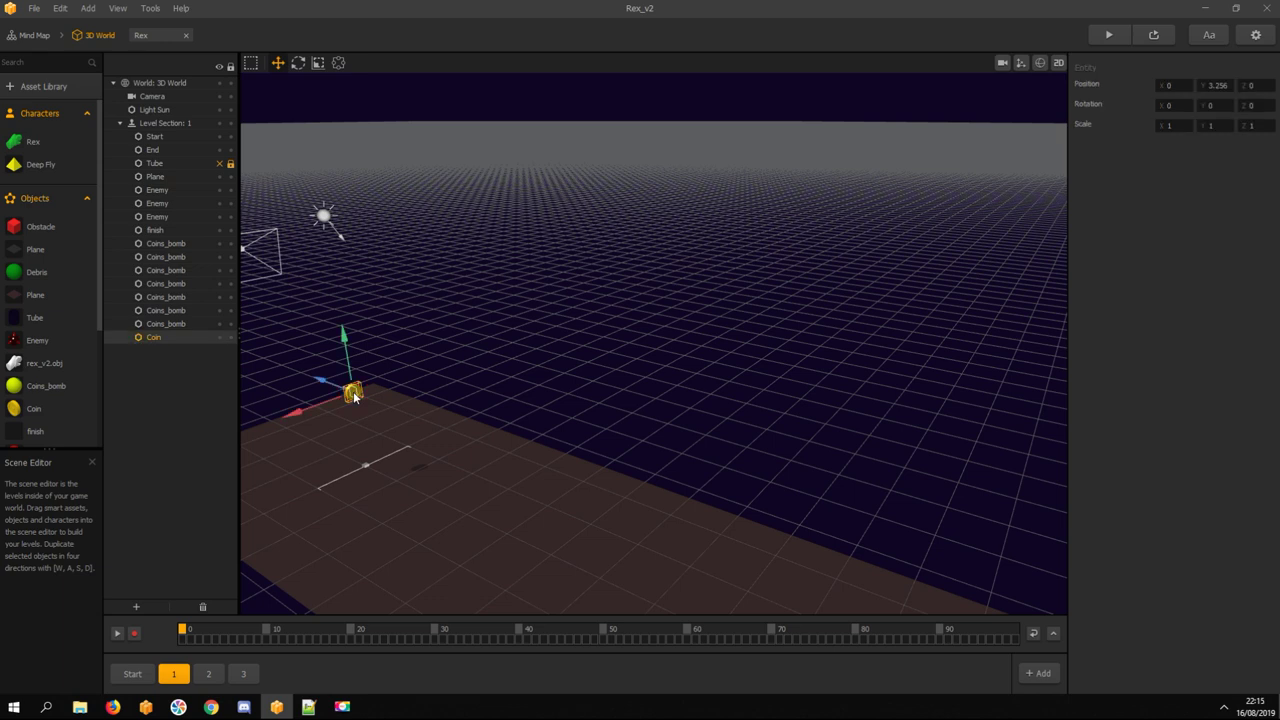
pyautogui.press('Delete')
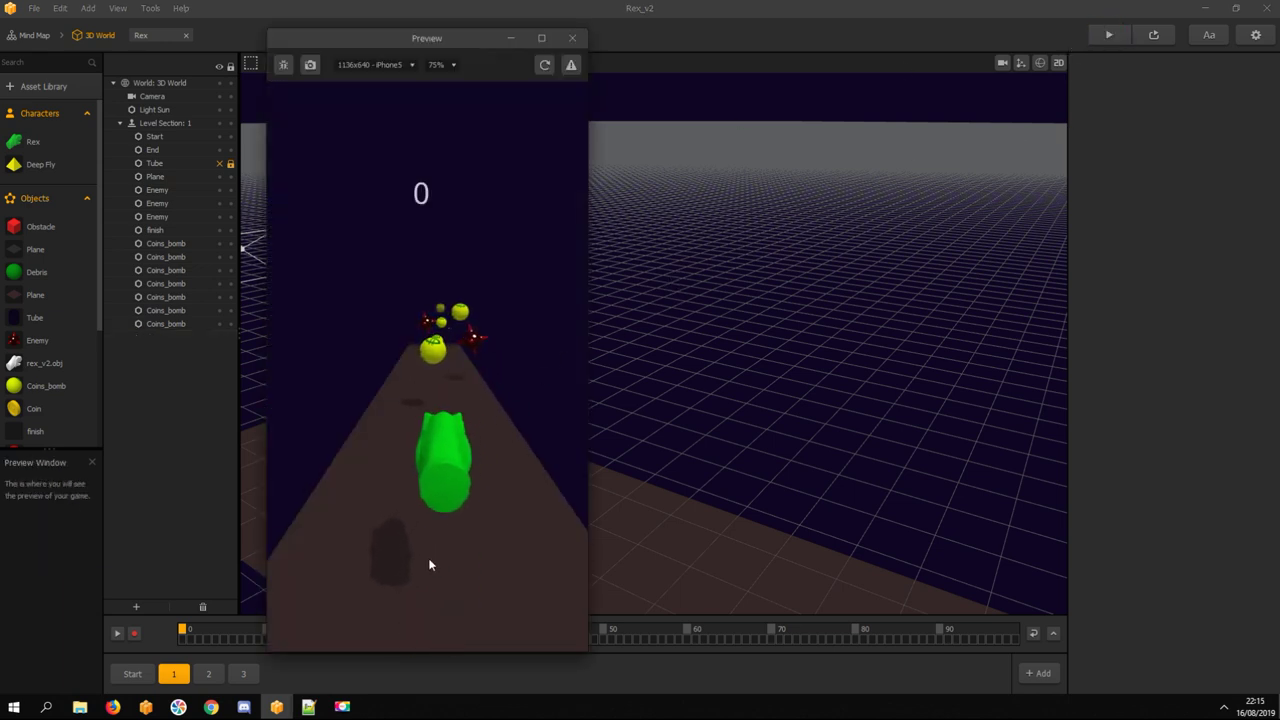
# Play through the levels in the preview, continue with "Next level" after each completion, and close the preview
pyautogui.moveTo(422, 553)
pyautogui.mouseDown()
pyautogui.moveTo(489, 488)
pyautogui.moveTo(434, 576)
pyautogui.moveTo(470, 627)
pyautogui.moveTo(471, 513)
pyautogui.moveTo(454, 494)
pyautogui.moveTo(476, 500)
pyautogui.moveTo(450, 605)
pyautogui.moveTo(426, 597)
pyautogui.moveTo(410, 567)
pyautogui.moveTo(420, 490)
pyautogui.moveTo(440, 567)
pyautogui.mouseUp()
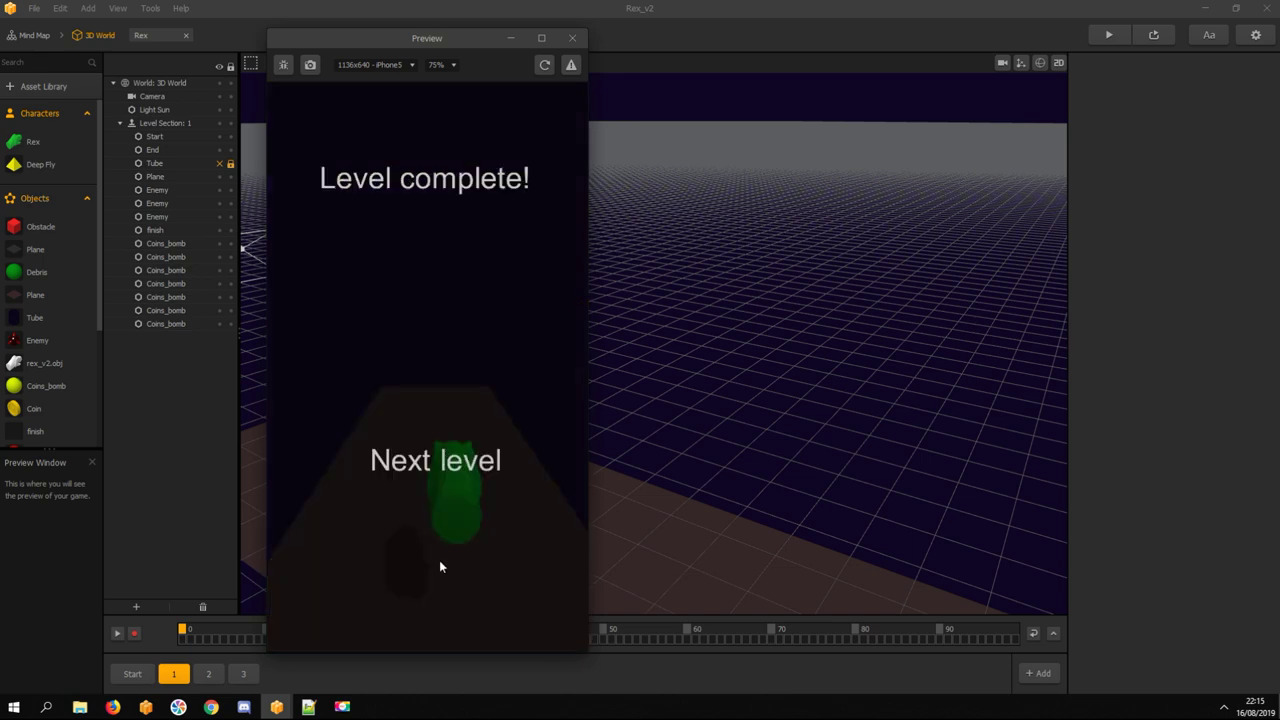
pyautogui.click(429, 460)
pyautogui.moveTo(429, 462)
pyautogui.mouseDown()
pyautogui.moveTo(491, 543)
pyautogui.moveTo(486, 580)
pyautogui.moveTo(380, 590)
pyautogui.moveTo(557, 512)
pyautogui.moveTo(365, 581)
pyautogui.moveTo(385, 618)
pyautogui.moveTo(505, 625)
pyautogui.moveTo(426, 678)
pyautogui.moveTo(475, 588)
pyautogui.moveTo(456, 590)
pyautogui.moveTo(421, 533)
pyautogui.mouseUp()
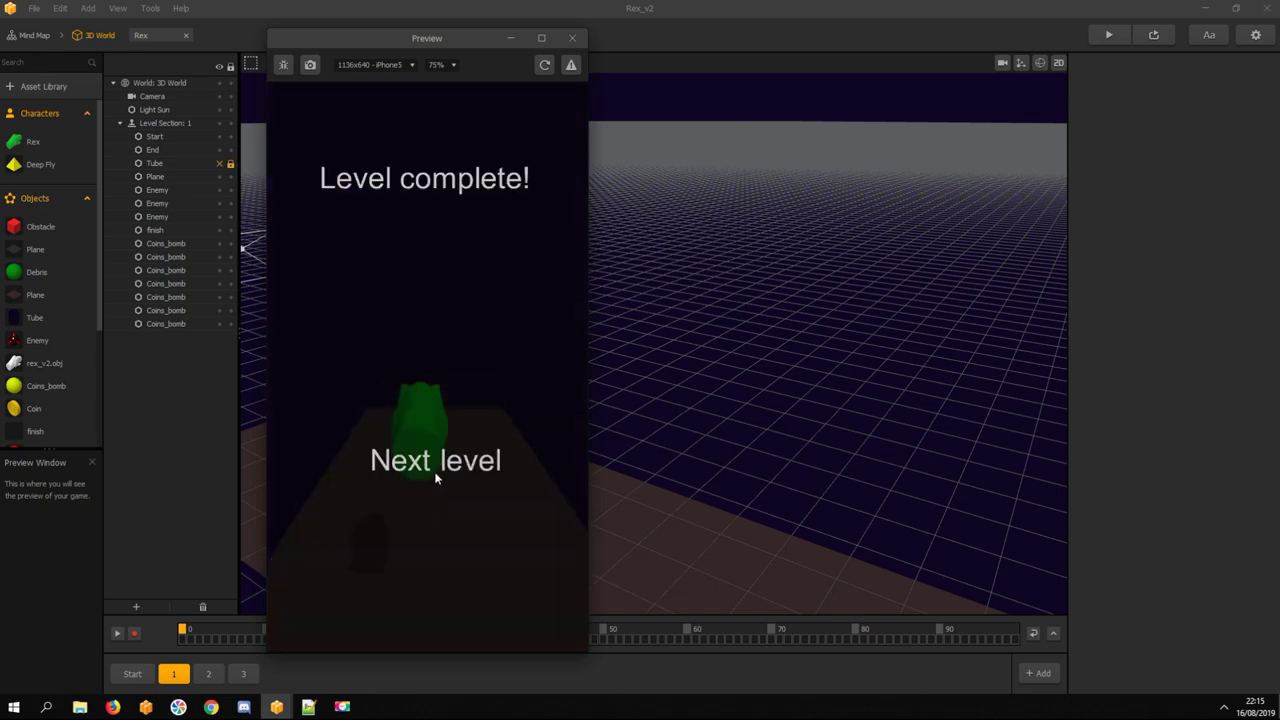
pyautogui.click(436, 481)
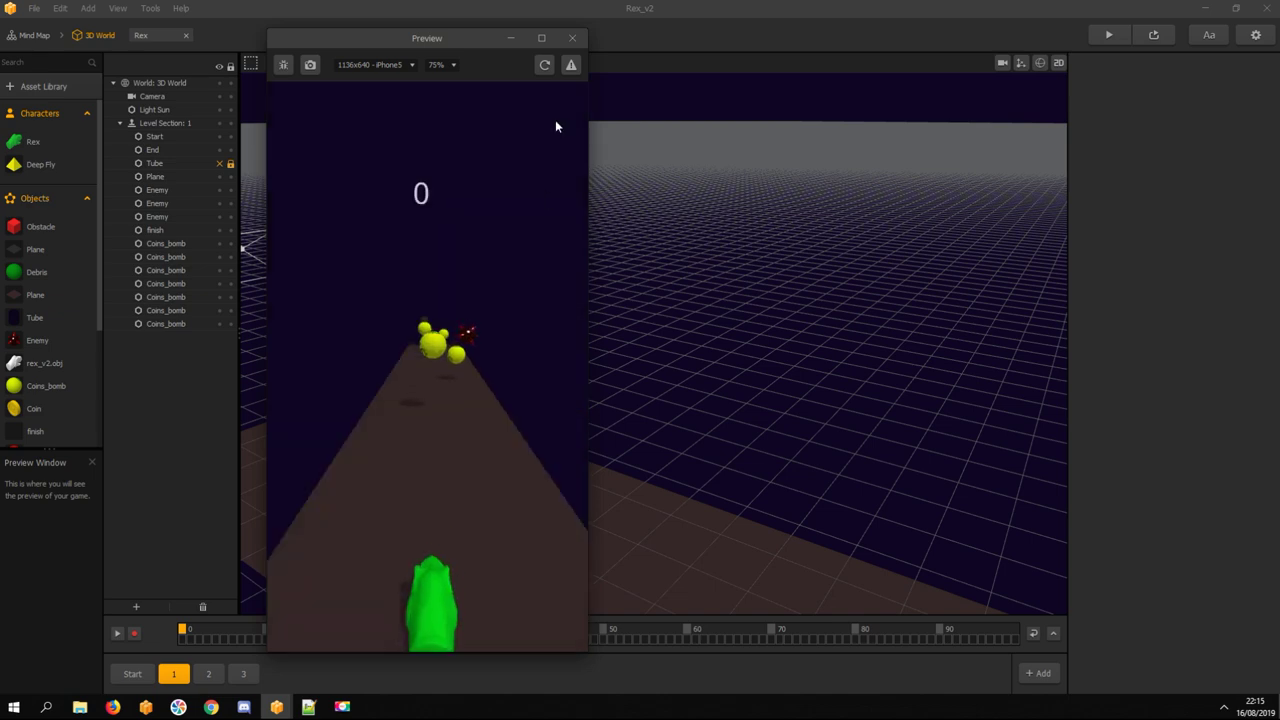
pyautogui.click(572, 38)
# Unhide the Tube in the Start section and select it
pyautogui.scroll(-5, 429, 362)
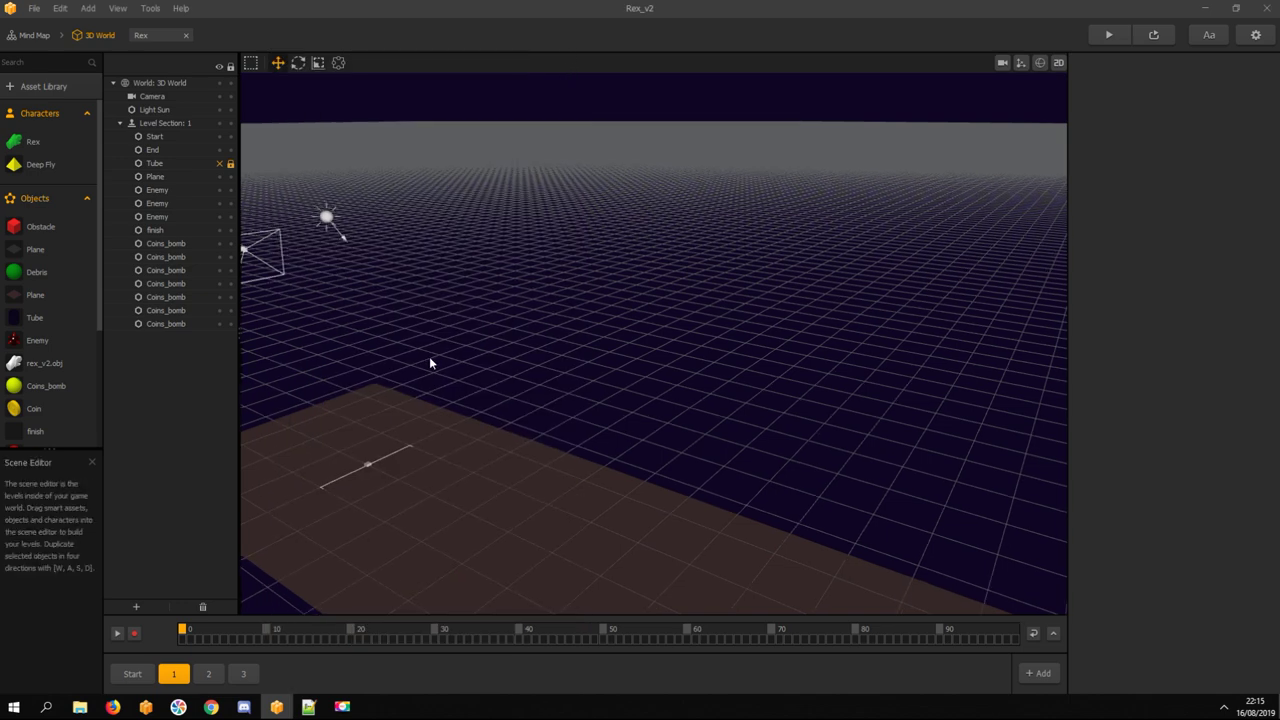
pyautogui.scroll(-3, 510, 417)
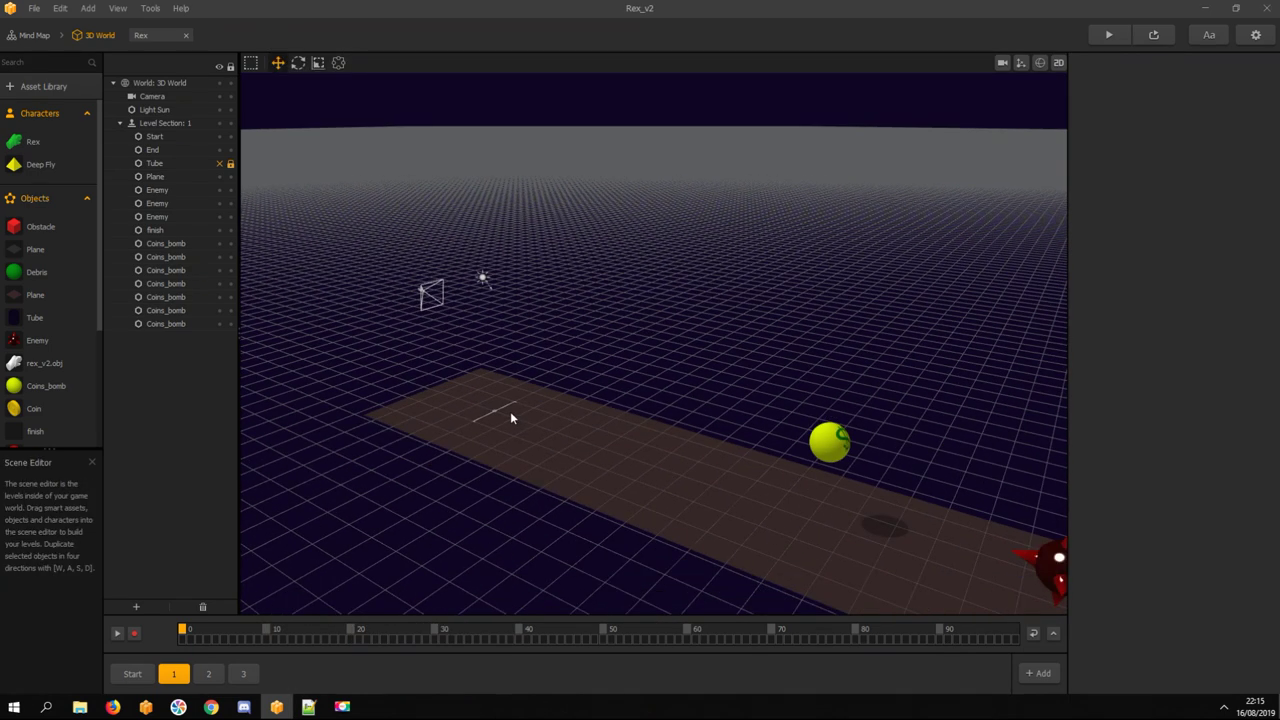
pyautogui.press('space')
pyautogui.moveTo(550, 503); pyautogui.dragTo(510, 516)
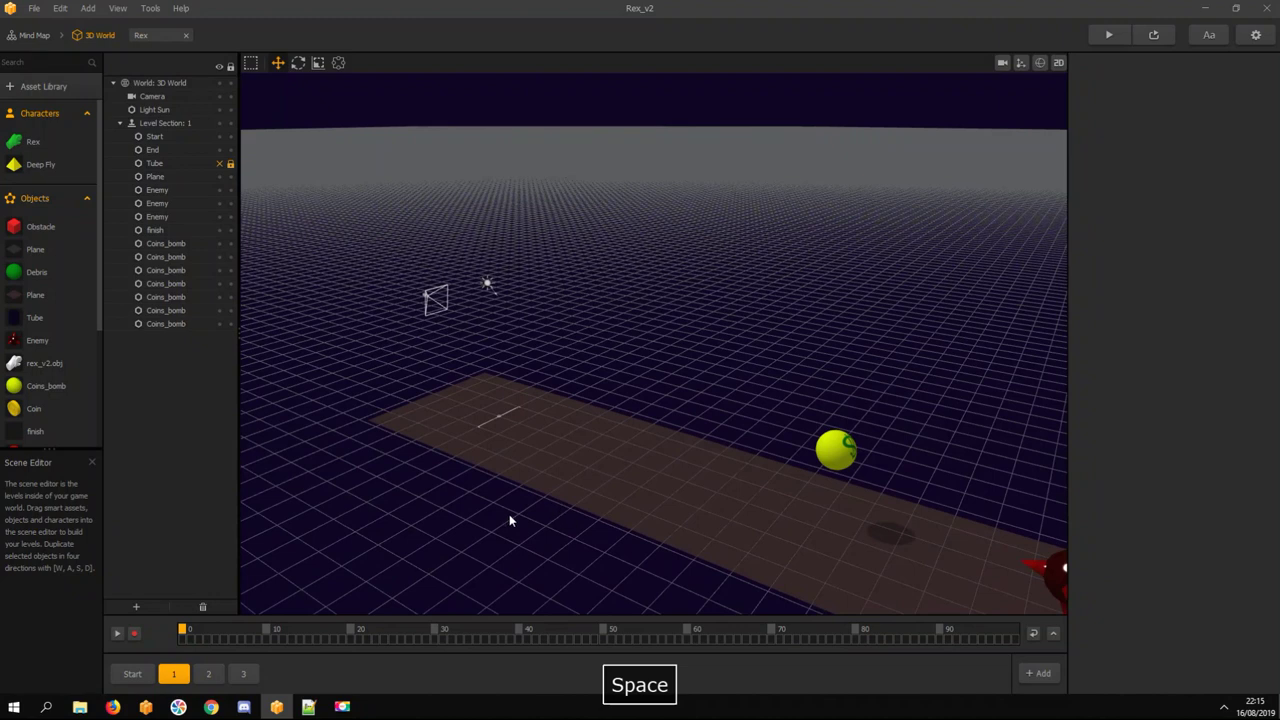
pyautogui.click(132, 673)
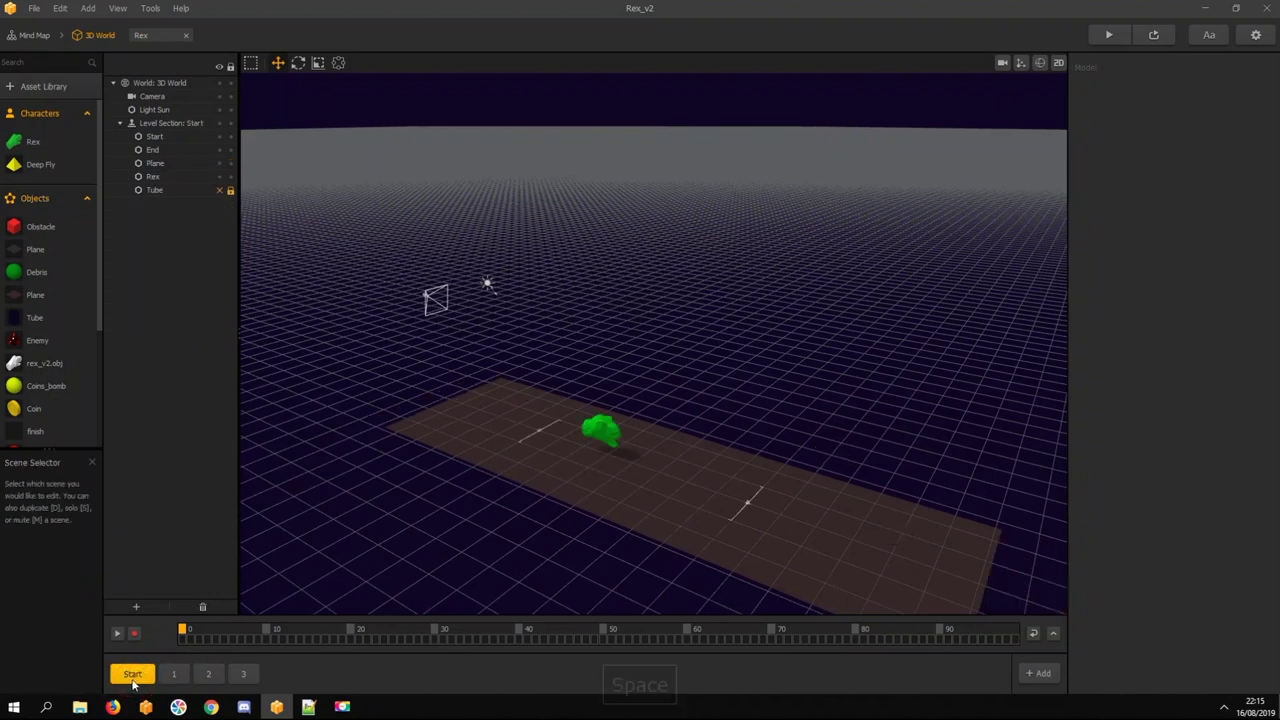
pyautogui.click(219, 191)
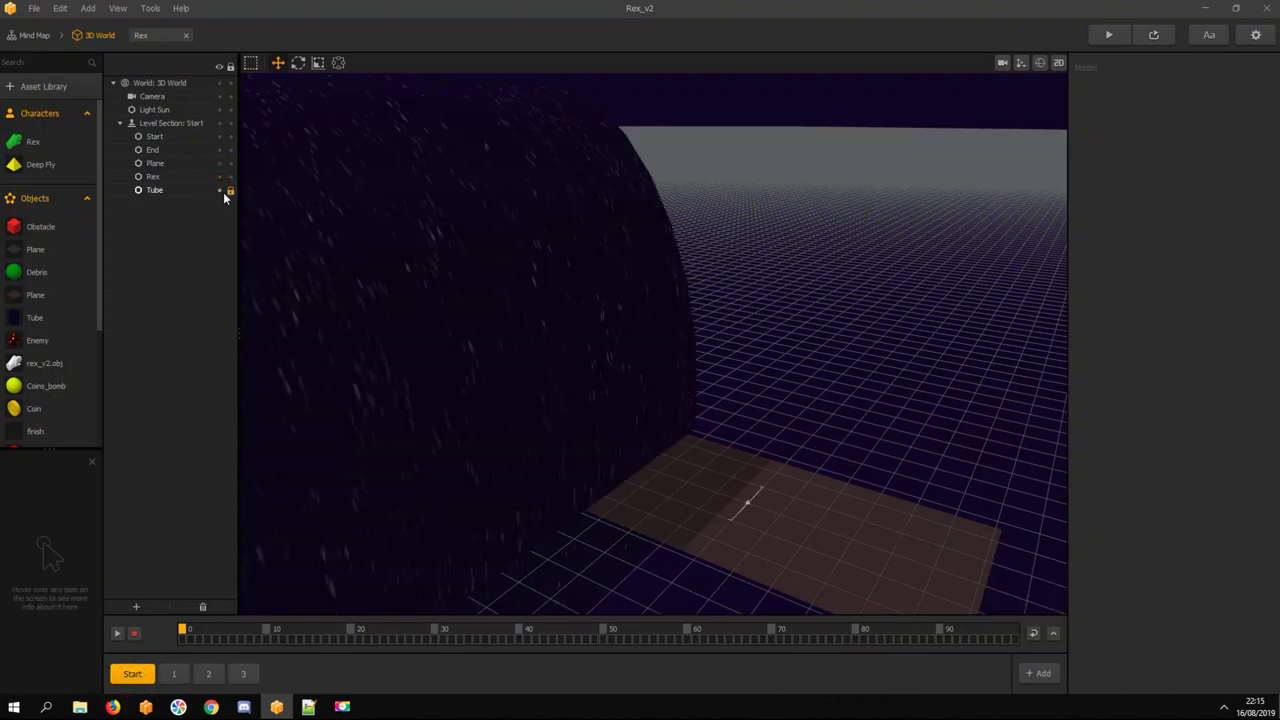
pyautogui.scroll(-3, 396, 322)
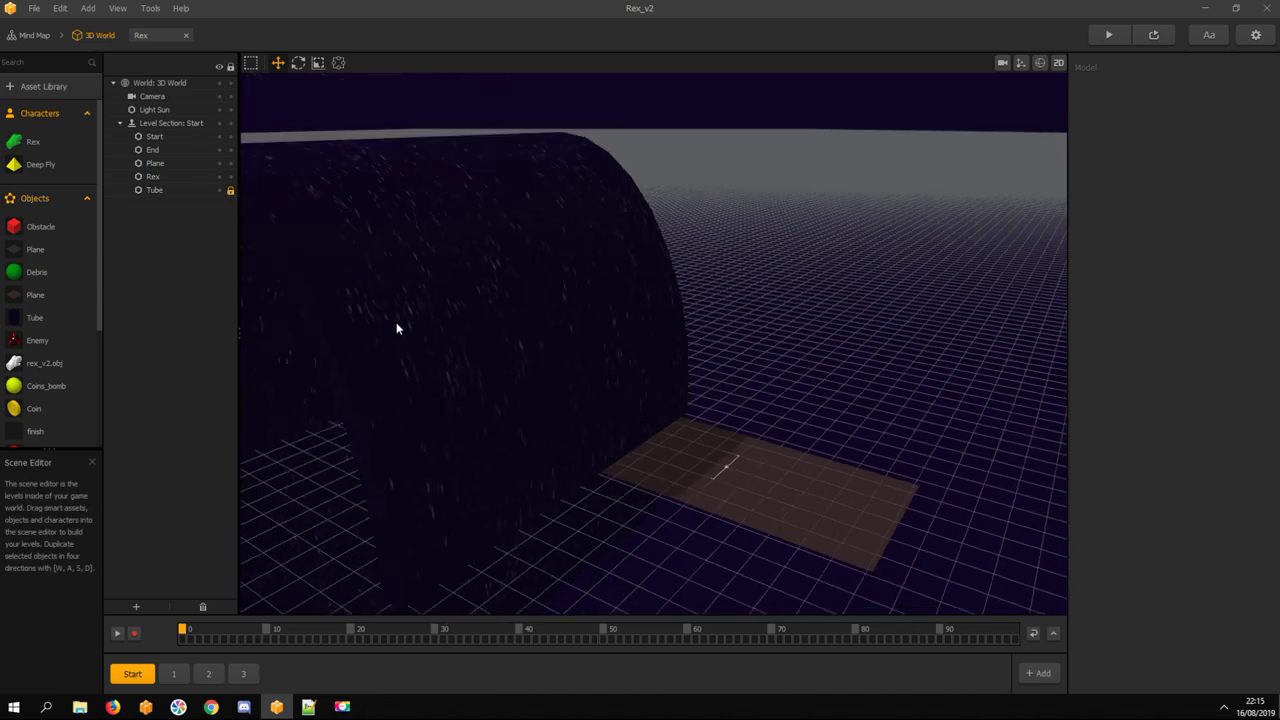
pyautogui.click(312, 232)
# Set the Start section tube's rotation to 0 on X, 90 on Y and 90 on Z
pyautogui.click(1255, 105)
pyautogui.write('90')
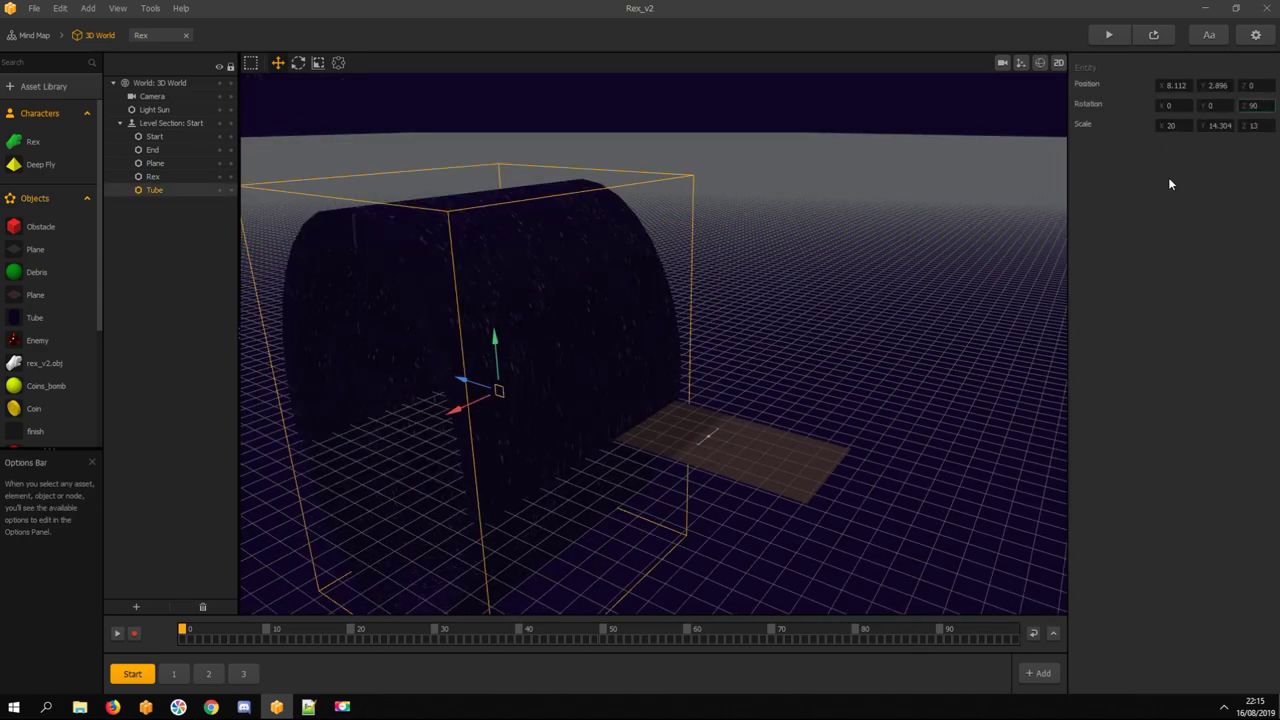
pyautogui.click(1173, 106)
pyautogui.write('900')
pyautogui.click(1215, 105)
pyautogui.write('90')
# Move the Start section tube along Z to about -14.69 and stretch it to an X scale of about 55
pyautogui.moveTo(706, 320); pyautogui.dragTo(835, 385, button='right')
pyautogui.moveTo(300, 400); pyautogui.dragTo(476, 401)
pyautogui.click(318, 63)
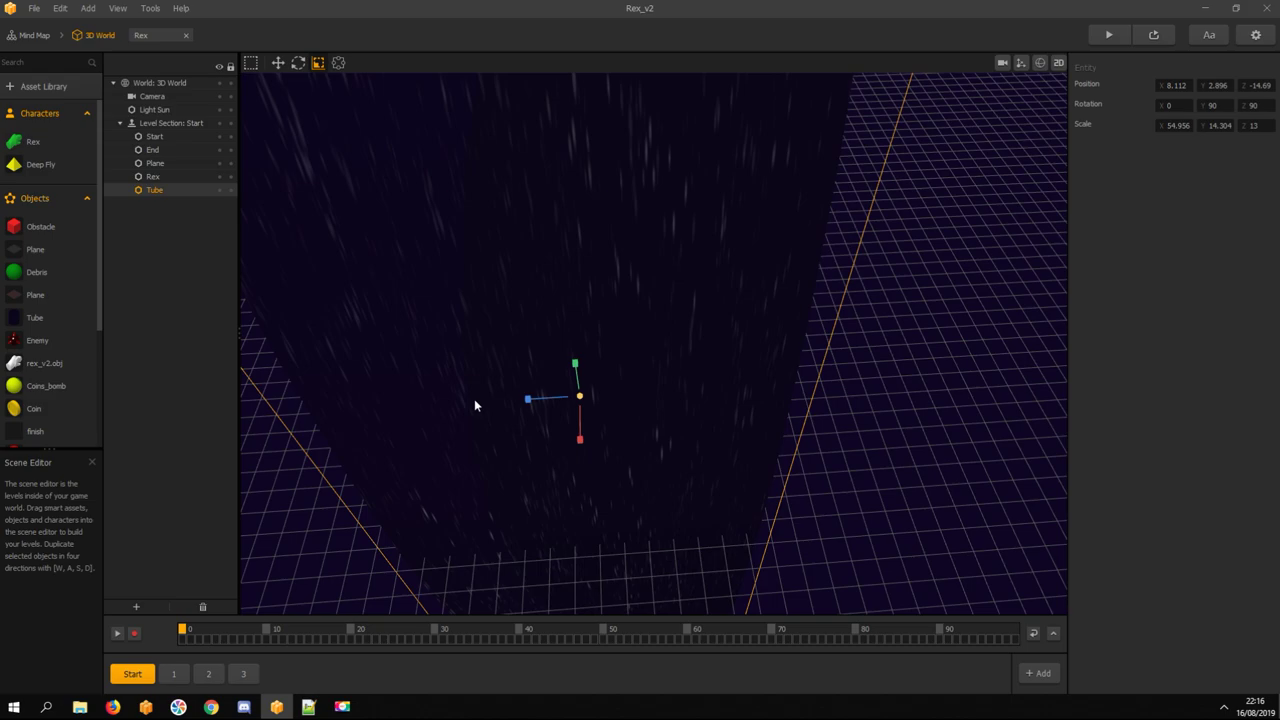
pyautogui.moveTo(476, 401); pyautogui.dragTo(729, 495, button='right')
pyautogui.moveTo(574, 526); pyautogui.dragTo(577, 519)
# Hide the Plane in level section 1 and unlock its Tube
pyautogui.click(178, 677)
pyautogui.click(132, 674)
pyautogui.click(174, 674)
pyautogui.click(220, 177)
pyautogui.click(231, 163)
# Set the Y rotation of the Tube in level section 1 to 90 and save the project
pyautogui.click(155, 163)
pyautogui.click(1215, 105)
pyautogui.write('90')
pyautogui.hotkey('ctrl', 's')
pyautogui.press('Return')
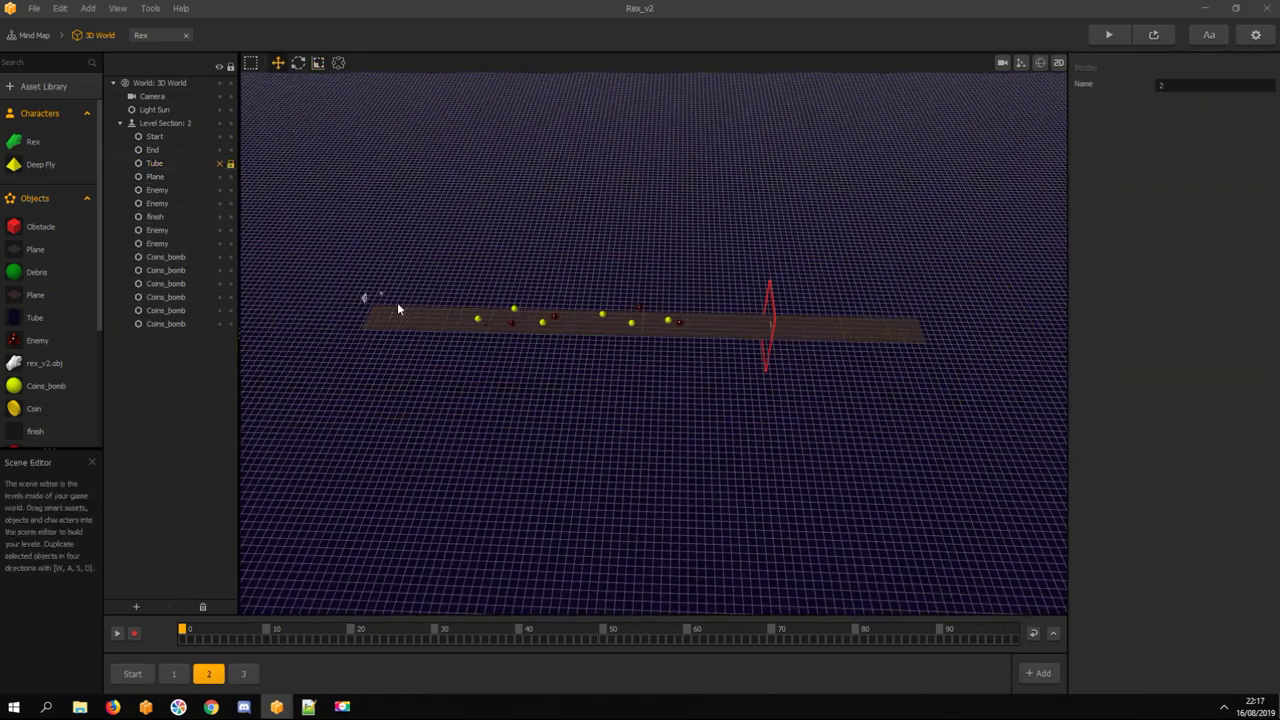
# In level section 3, hide the Plane, show the Tube, and lay it along the track with Y and Z rotations of 90
pyautogui.click(360, 325)
pyautogui.moveTo(381, 341); pyautogui.dragTo(542, 365)
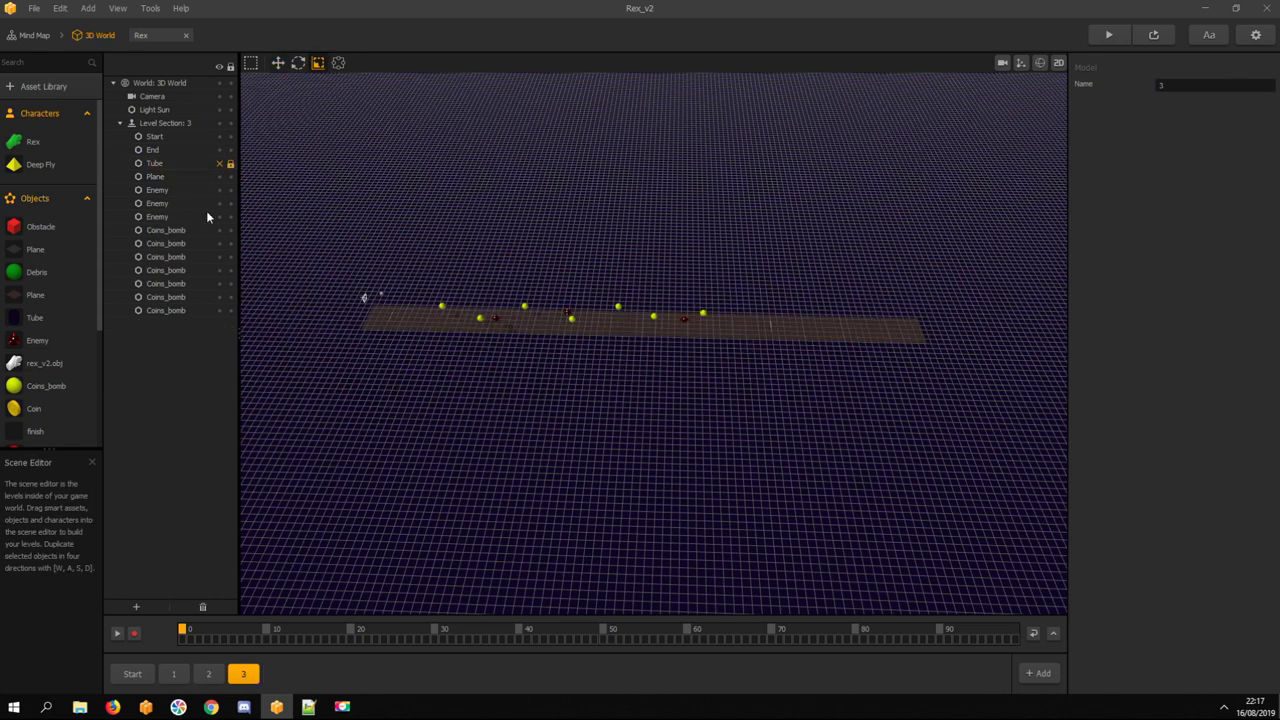
pyautogui.hotkey('ctrl', 'z')
pyautogui.hotkey('ctrl', 'z')
pyautogui.hotkey('ctrl', 'z')
pyautogui.hotkey('ctrl', 'z')
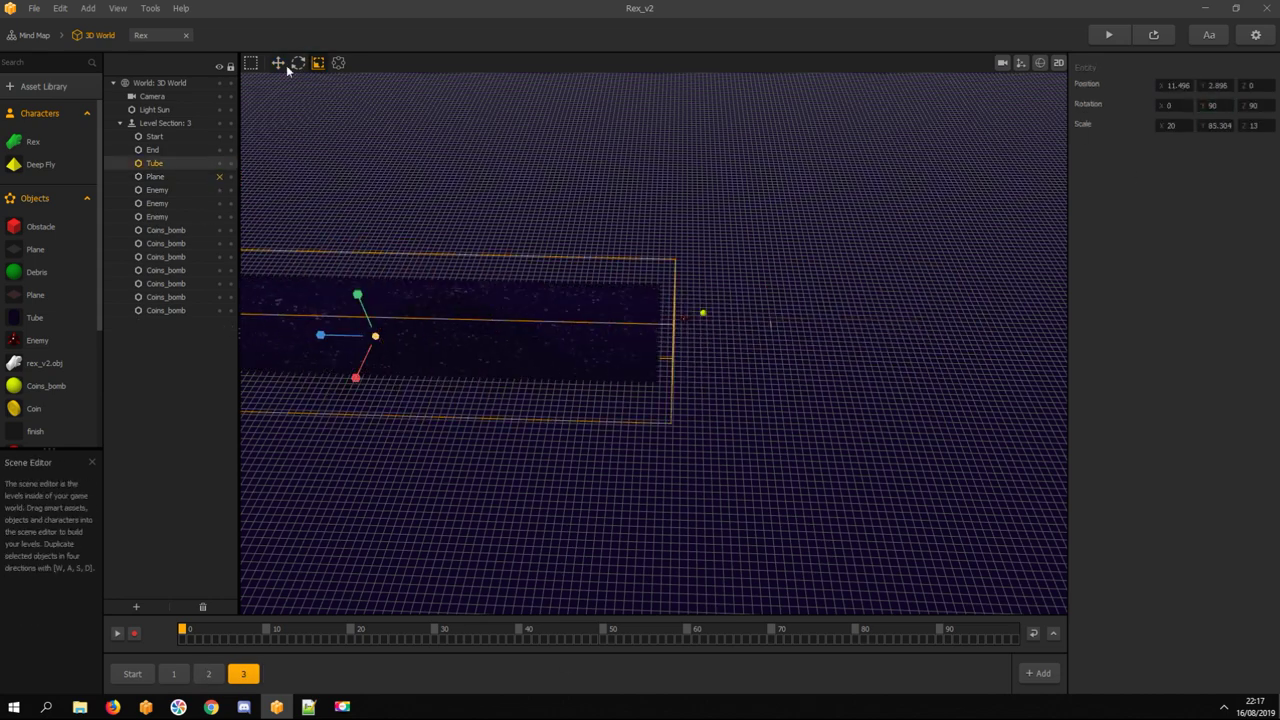
pyautogui.hotkey('ctrl', 'z')
pyautogui.click(1006, 149)
# Preview the game to check how the tubes surround the track
pyautogui.click(1109, 35)
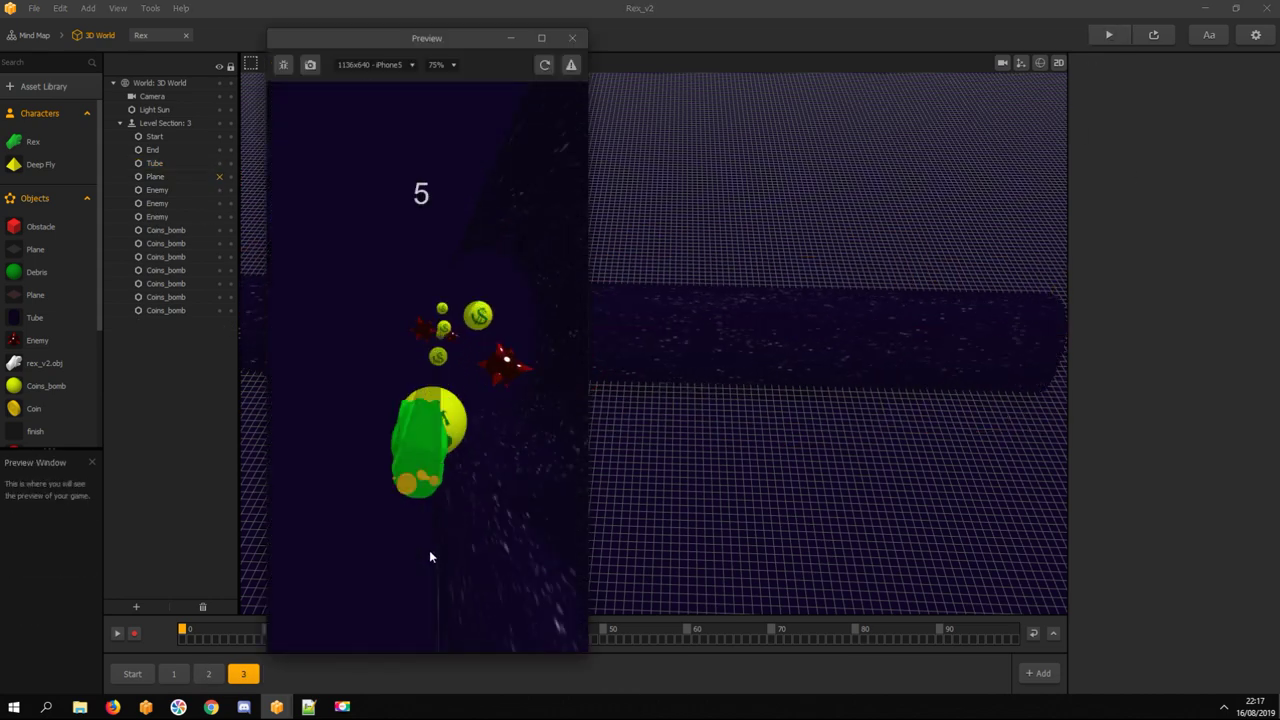
pyautogui.click(572, 38)
# Shift the Start section tube along its X axis to centre it around Rex's path
pyautogui.moveTo(640, 300); pyautogui.dragTo(677, 410, button='right')
pyautogui.click(691, 336)
pyautogui.scroll(5, 660, 344)
pyautogui.click(174, 674)
pyautogui.click(132, 674)
pyautogui.click(606, 290)
pyautogui.click(278, 63)
pyautogui.moveTo(764, 302); pyautogui.dragTo(715, 302)
# Transfer the Start tube's X position to the Tube in level section 1 and return to level section 3
pyautogui.moveTo(1190, 86); pyautogui.dragTo(1136, 81)
pyautogui.click(174, 674)
pyautogui.doubleClick(1171, 87)
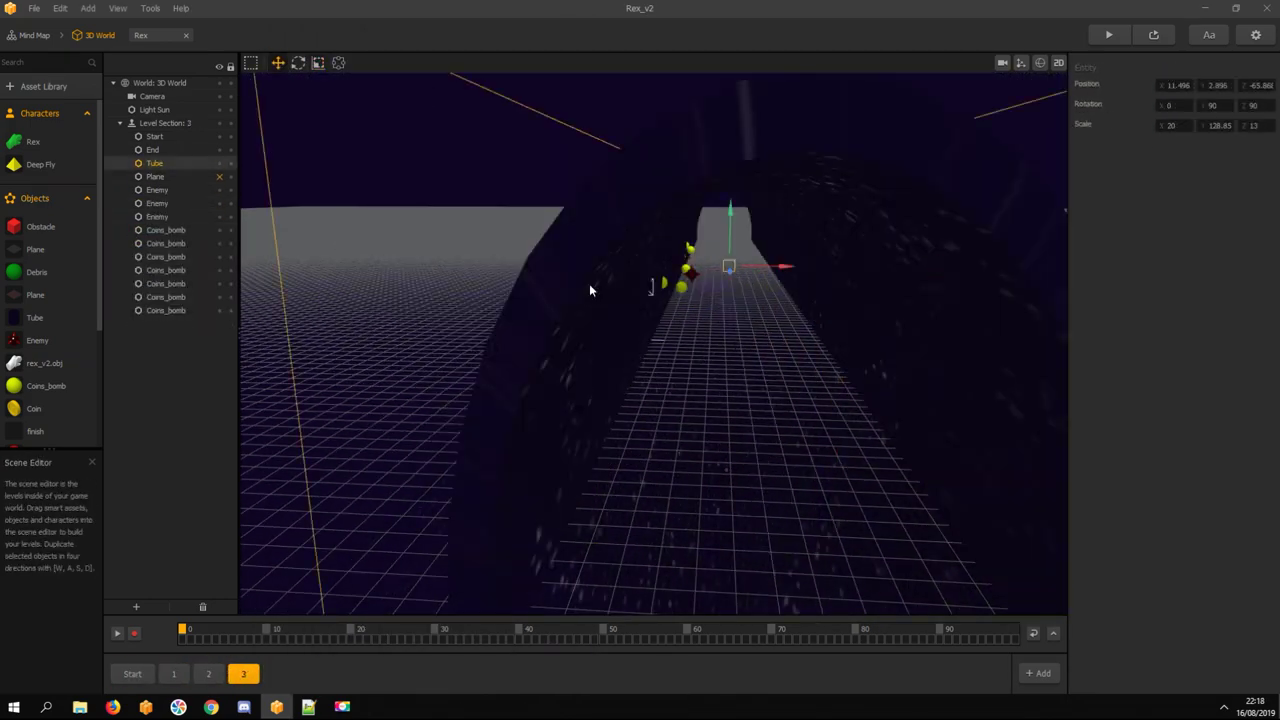
pyautogui.click(243, 673)
# Preview the game and steer Rex through the tube levels, continuing with "Next level" after each completion
pyautogui.click(1108, 35)
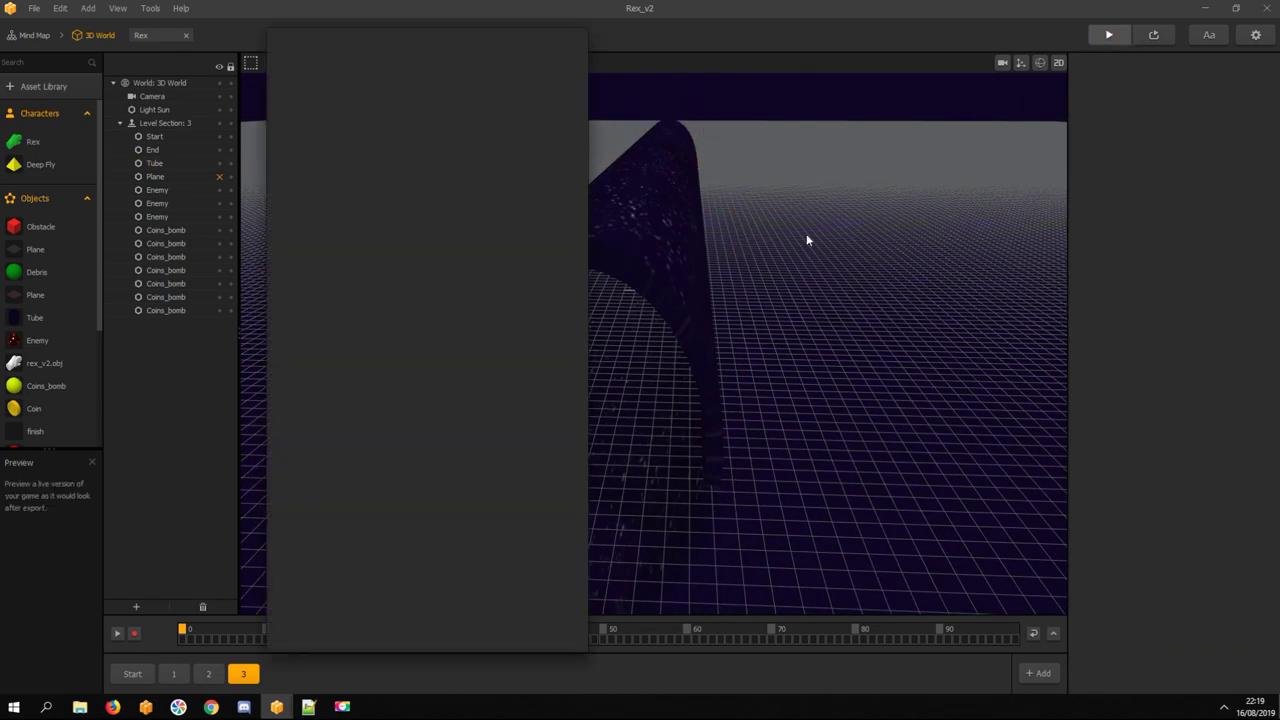
pyautogui.moveTo(430, 592)
pyautogui.mouseDown()
pyautogui.moveTo(409, 555)
pyautogui.moveTo(417, 524)
pyautogui.moveTo(432, 553)
pyautogui.moveTo(461, 492)
pyautogui.moveTo(511, 490)
pyautogui.moveTo(421, 594)
pyautogui.moveTo(455, 585)
pyautogui.moveTo(480, 532)
pyautogui.moveTo(459, 527)
pyautogui.mouseUp()
pyautogui.moveTo(460, 579)
pyautogui.mouseDown()
pyautogui.moveTo(454, 448)
pyautogui.moveTo(471, 544)
pyautogui.moveTo(445, 599)
pyautogui.moveTo(472, 617)
pyautogui.mouseUp()
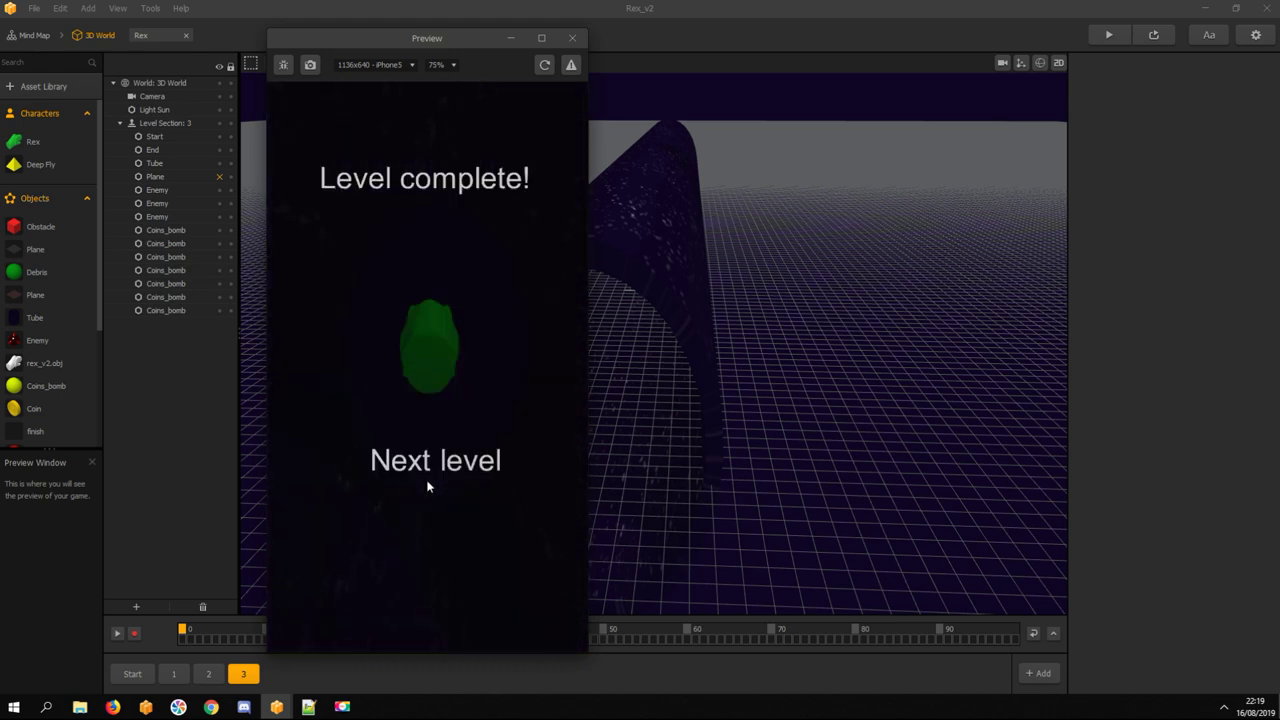
pyautogui.click(425, 466)
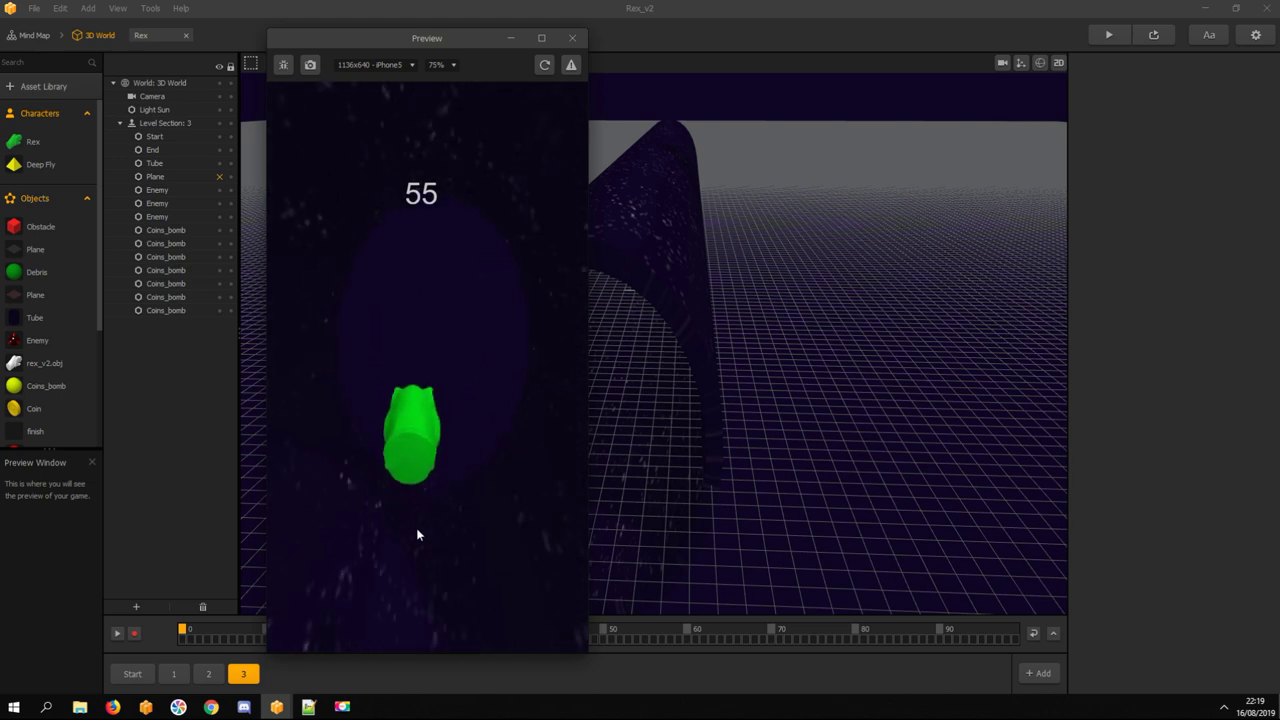
pyautogui.click(427, 481)
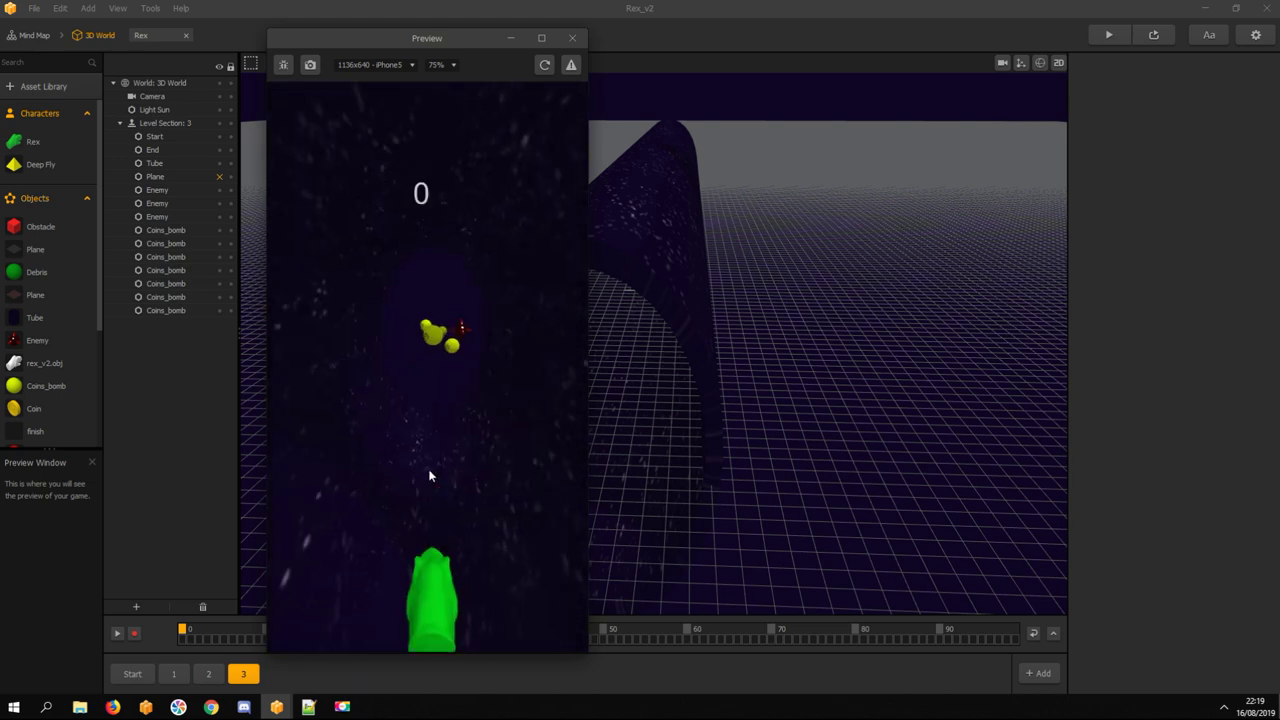
# Close the preview and disable Cast Shadow and Receive Shadow on the 3D Model node of the Rex character
pyautogui.click(572, 38)
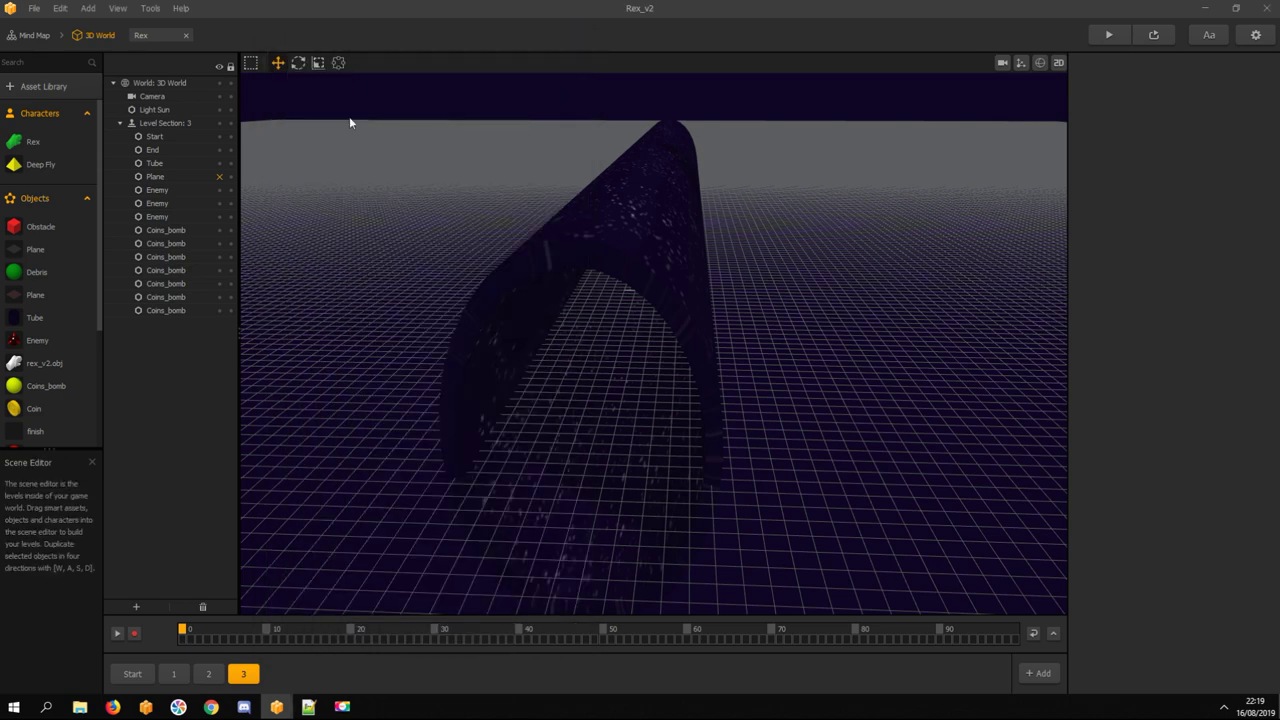
pyautogui.click(35, 145)
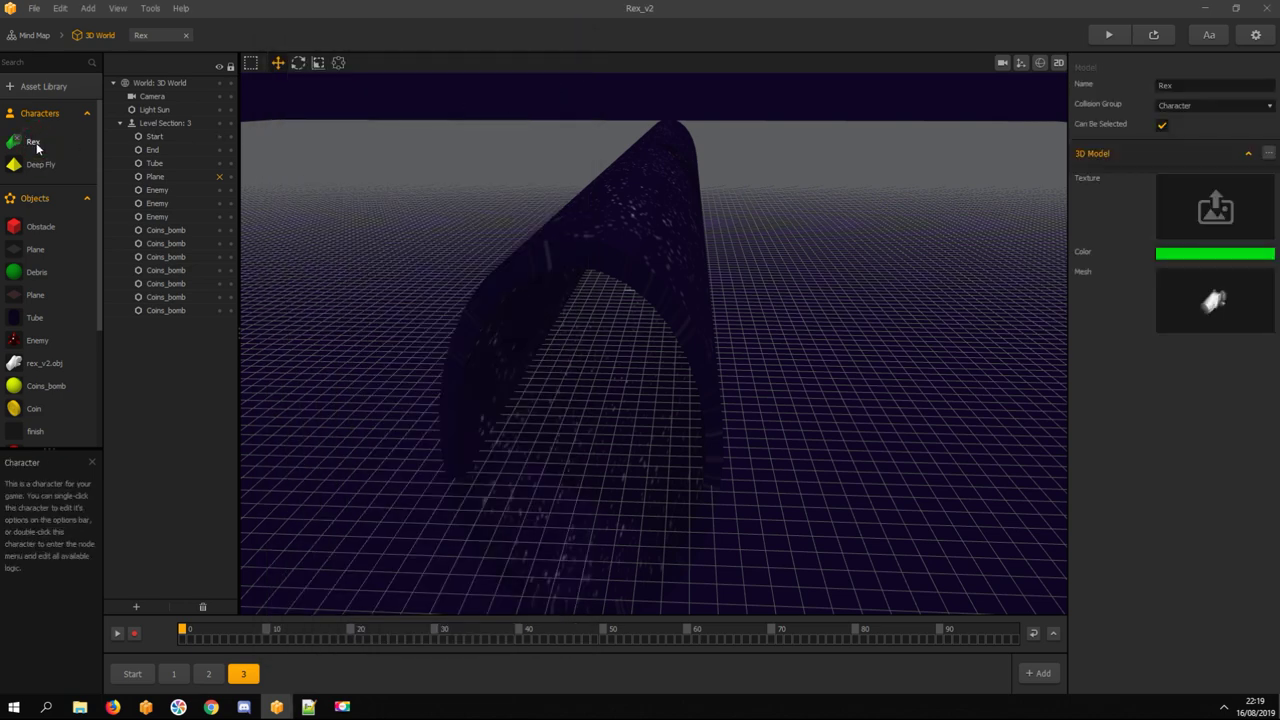
pyautogui.doubleClick(35, 145)
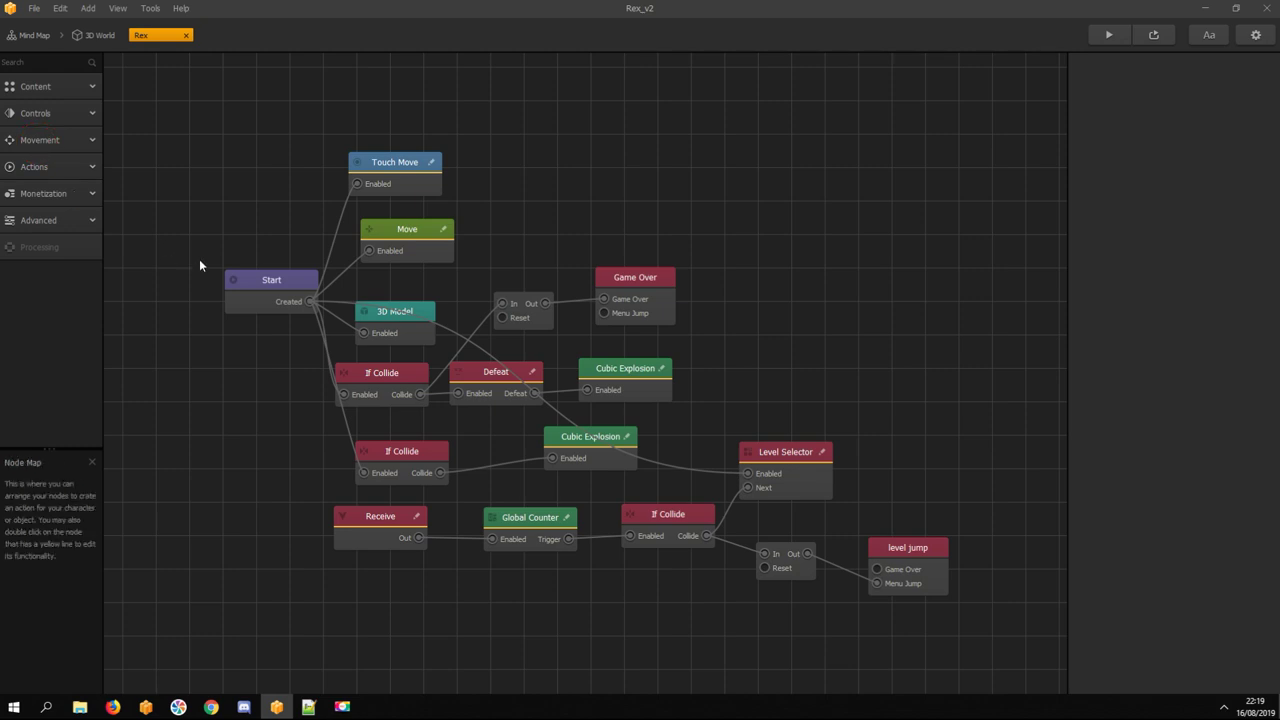
pyautogui.click(256, 279)
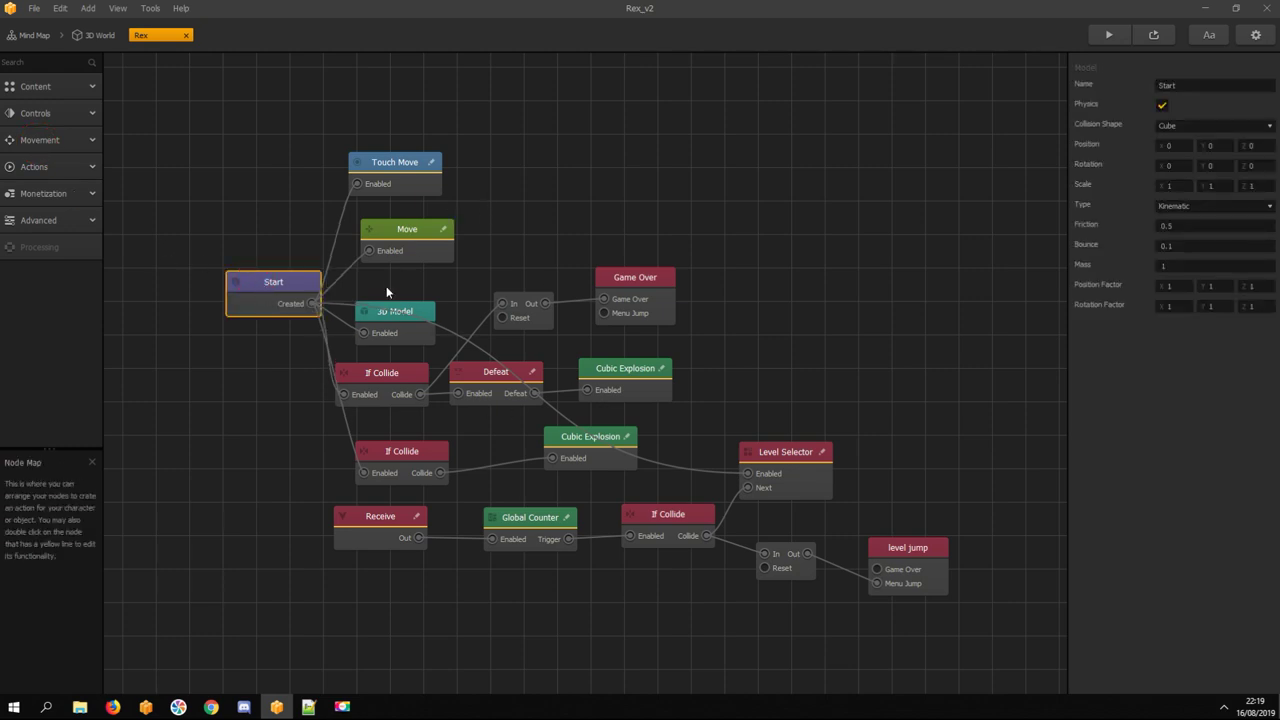
pyautogui.click(389, 315)
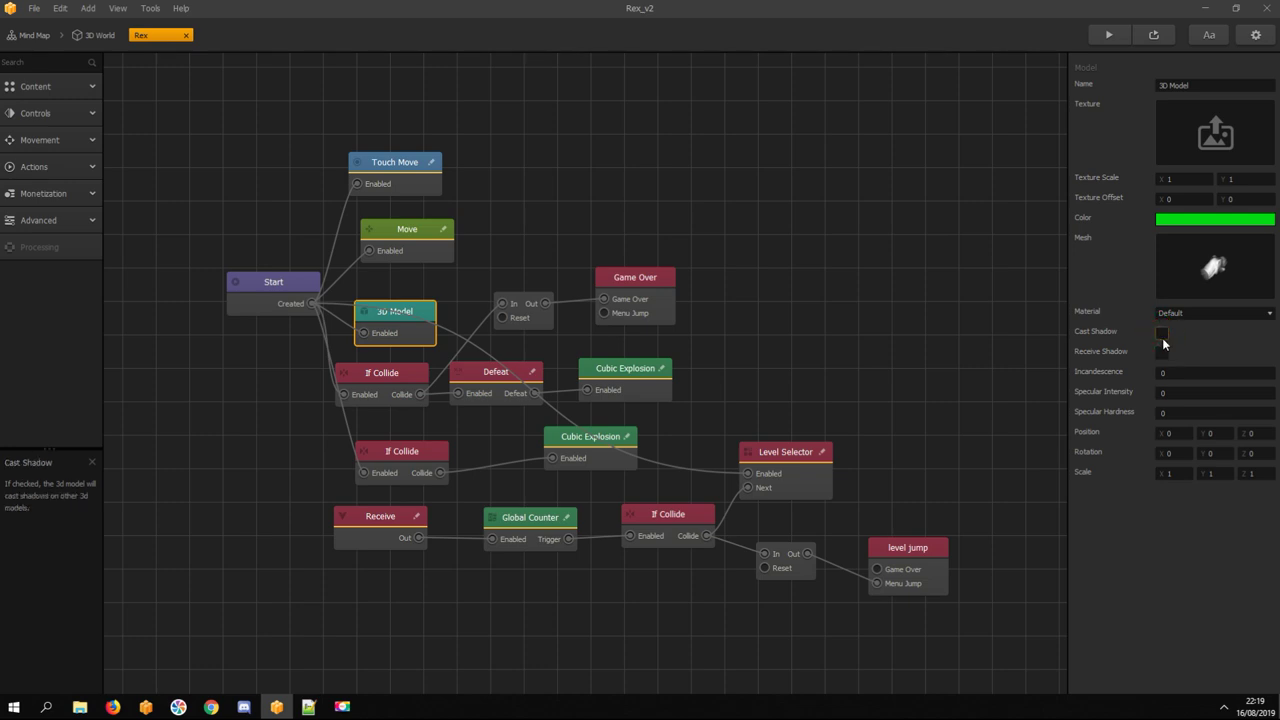
# Disable shadow casting and receiving on the 3D Model nodes of the Debris and Tube objects
pyautogui.click(95, 35)
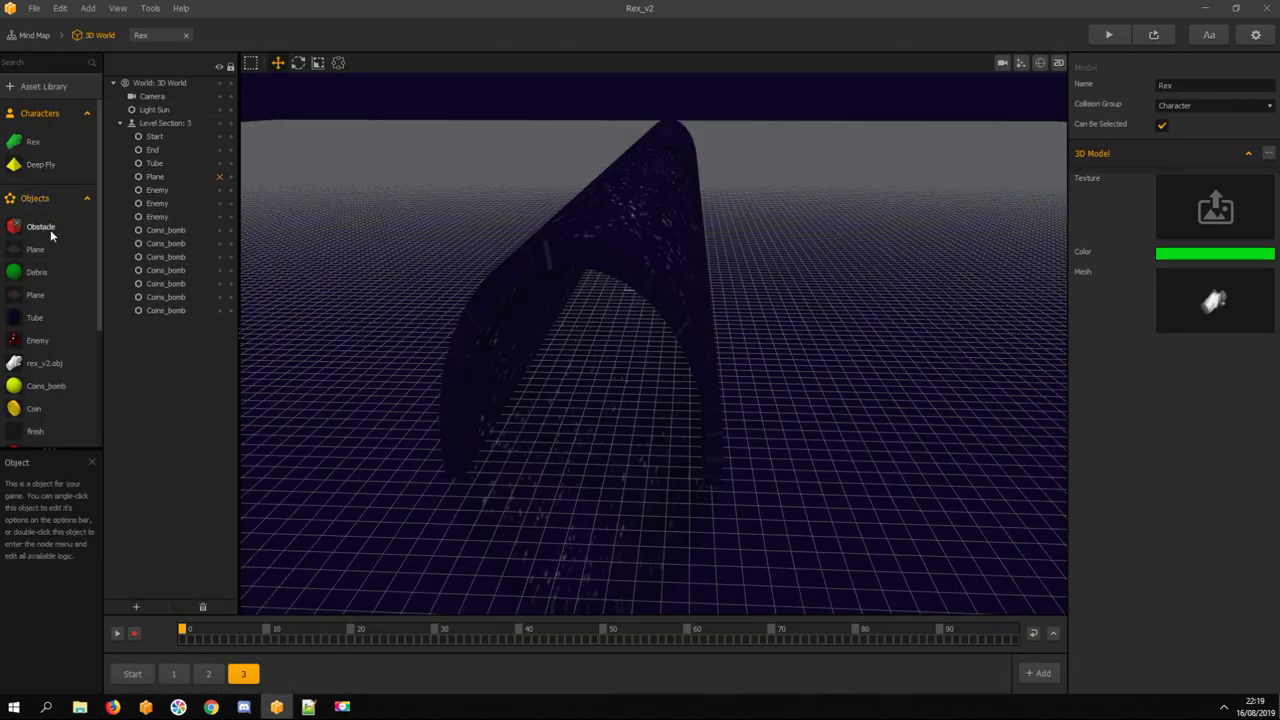
pyautogui.doubleClick(37, 272)
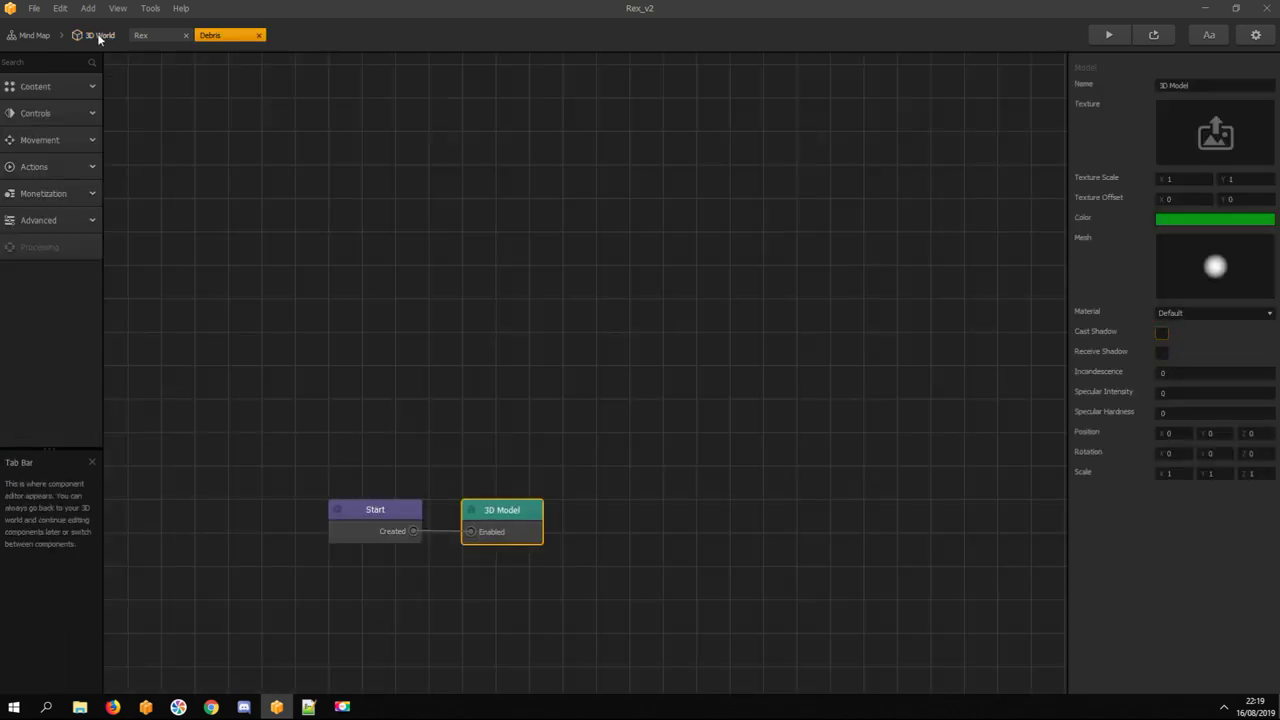
pyautogui.click(104, 36)
pyautogui.doubleClick(35, 317)
pyautogui.click(509, 533)
pyautogui.click(100, 35)
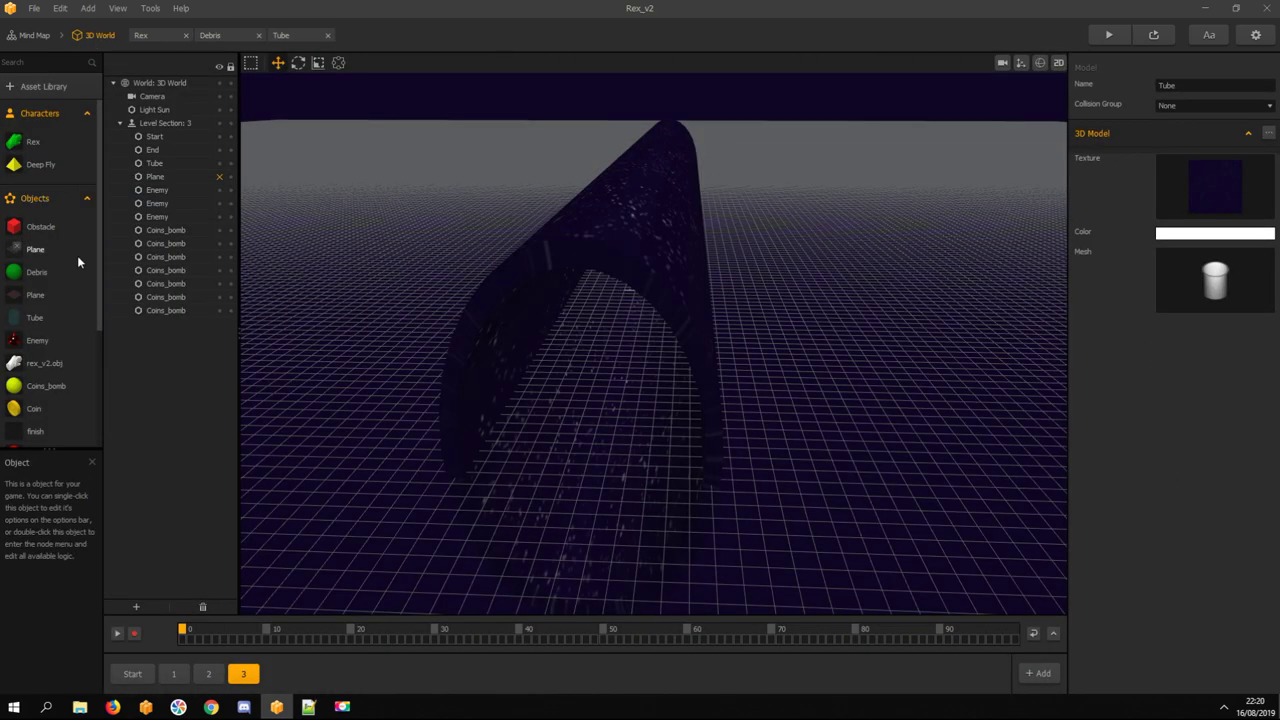
# Disable shadow casting and receiving on the 3D Model nodes of the Enemy and Coins_bomb objects
pyautogui.doubleClick(37, 341)
pyautogui.click(100, 35)
pyautogui.scroll(-1, 60, 305)
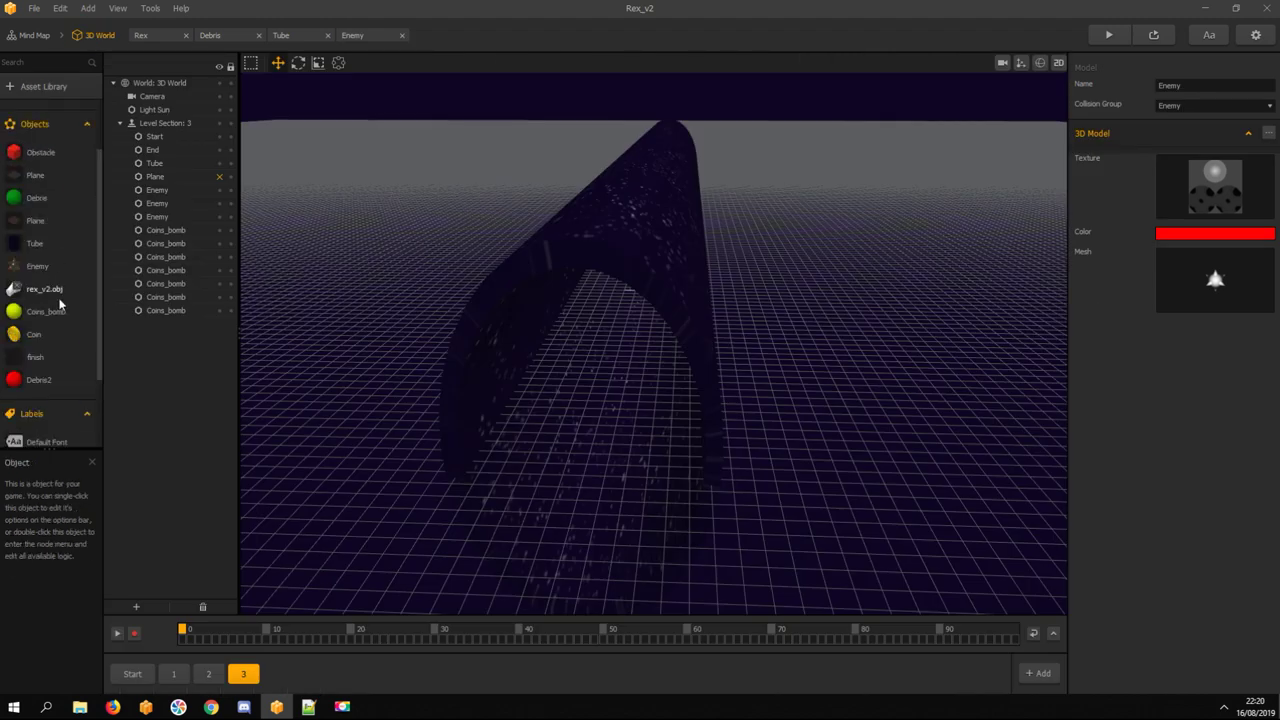
pyautogui.doubleClick(45, 312)
pyautogui.click(100, 35)
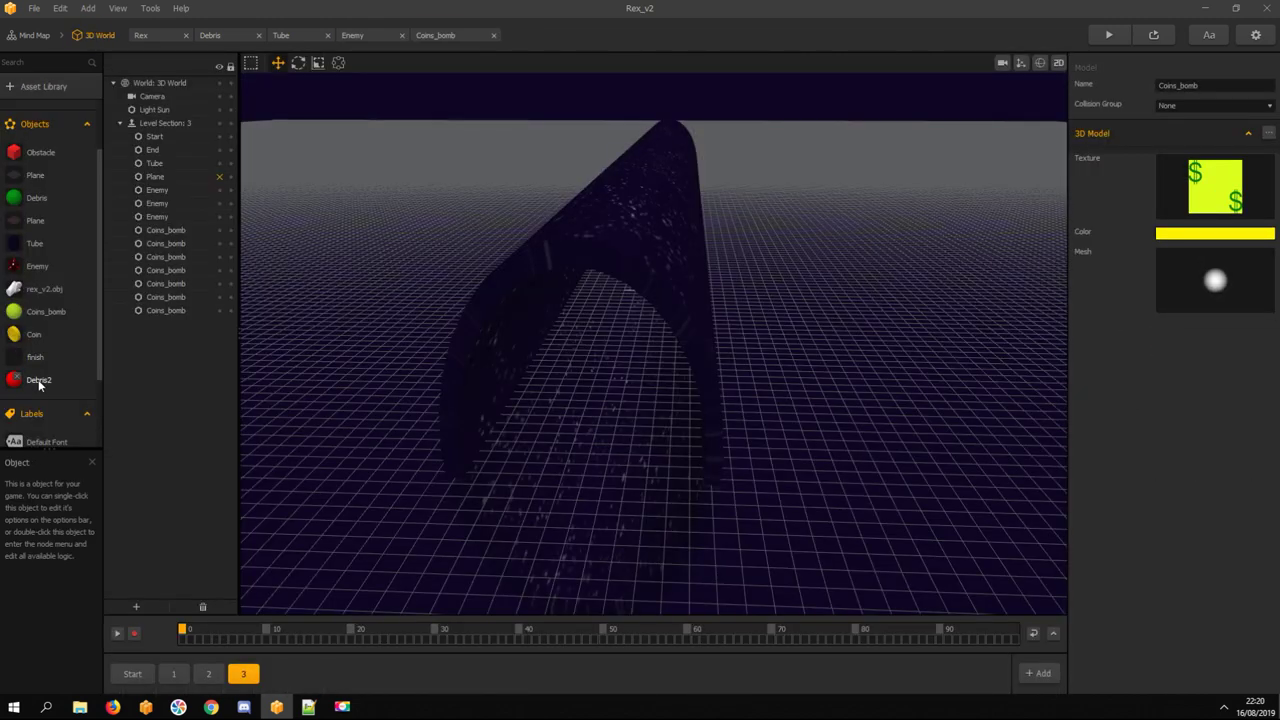
# Disable shadow casting and receiving on the 3D Model nodes of the Coin and Debris2 objects
pyautogui.doubleClick(35, 335)
pyautogui.click(630, 486)
pyautogui.click(102, 36)
pyautogui.doubleClick(40, 381)
pyautogui.click(507, 509)
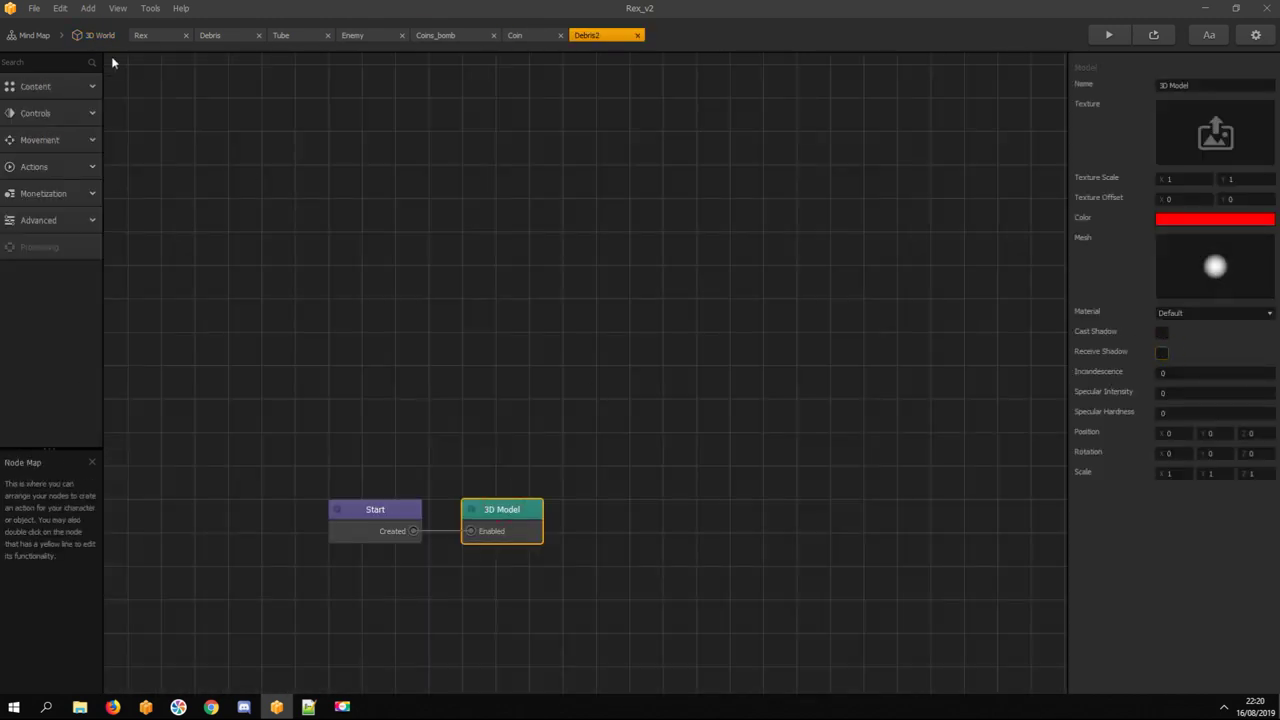
# Disable shadow casting and receiving on the finish object's 3D Model node and return to the 3D World
pyautogui.click(100, 35)
pyautogui.doubleClick(38, 357)
pyautogui.click(780, 443)
pyautogui.click(100, 35)
pyautogui.scroll(2, 85, 260)
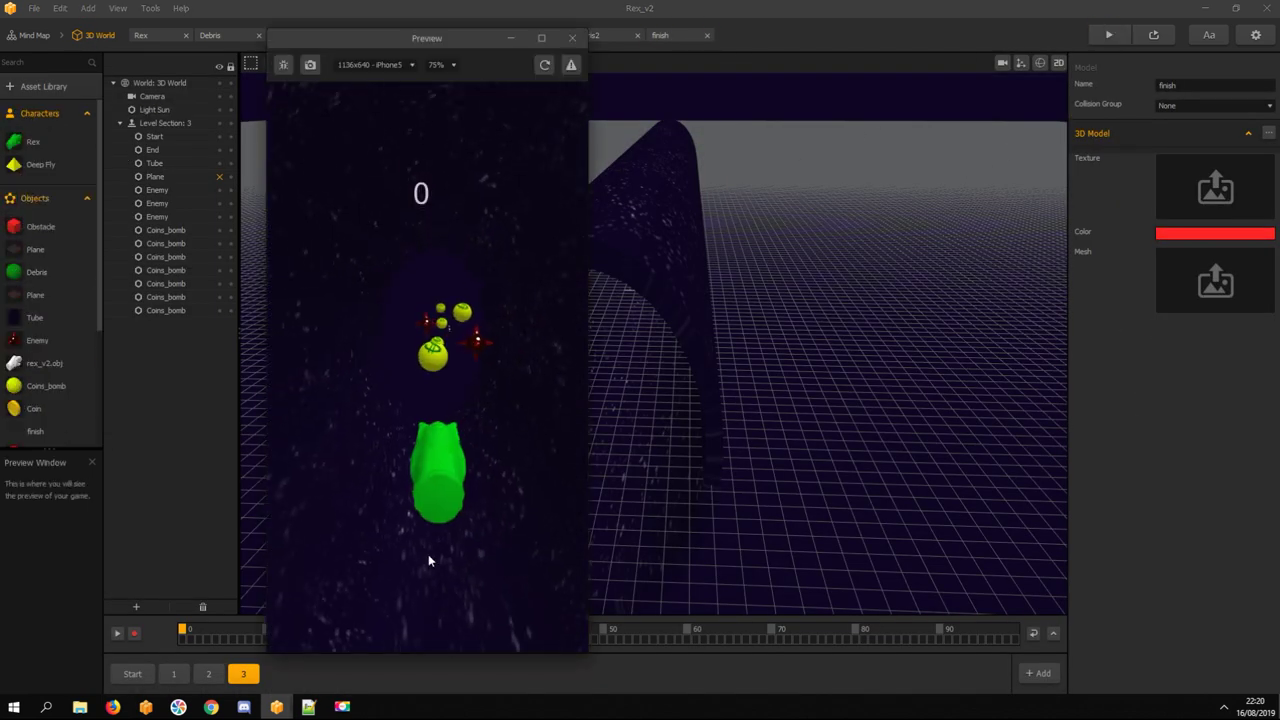
# Preview the game with shadows disabled, steering Rex through the levels past enemies and coin bombs, and close the preview
pyautogui.moveTo(421, 542)
pyautogui.mouseDown()
pyautogui.moveTo(479, 461)
pyautogui.moveTo(499, 499)
pyautogui.moveTo(431, 589)
pyautogui.moveTo(470, 537)
pyautogui.mouseUp()
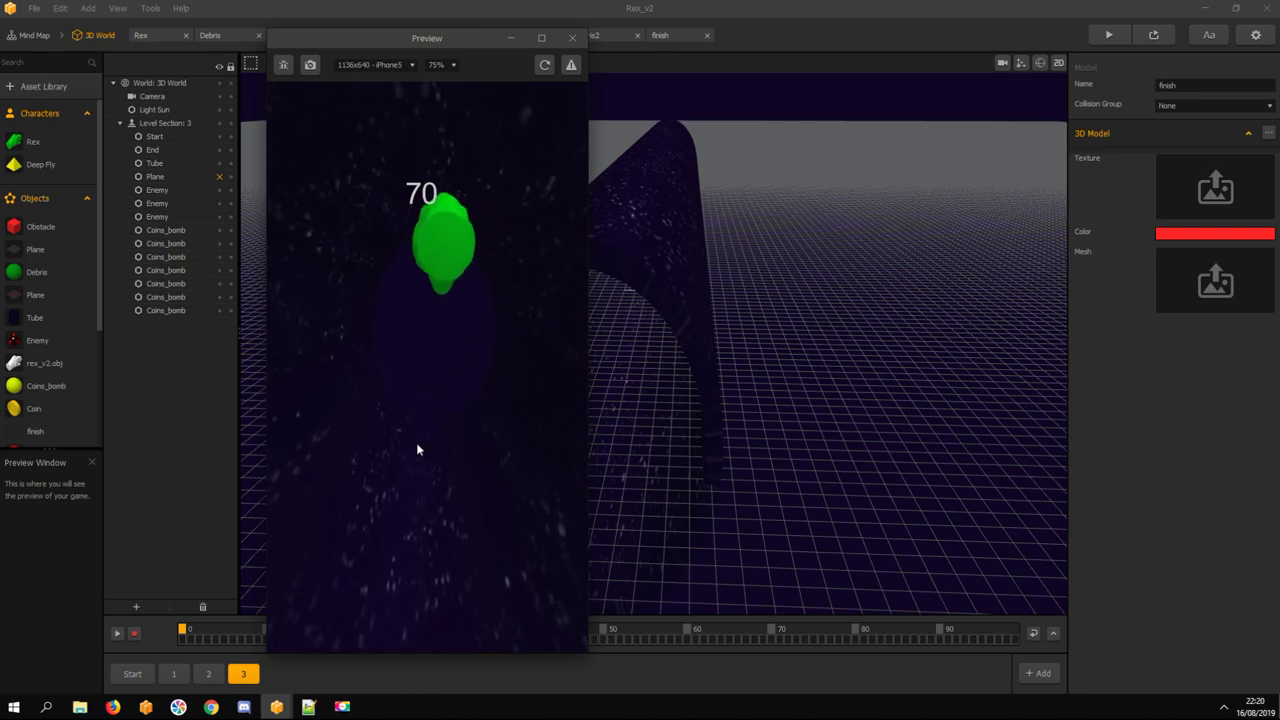
pyautogui.click(428, 466)
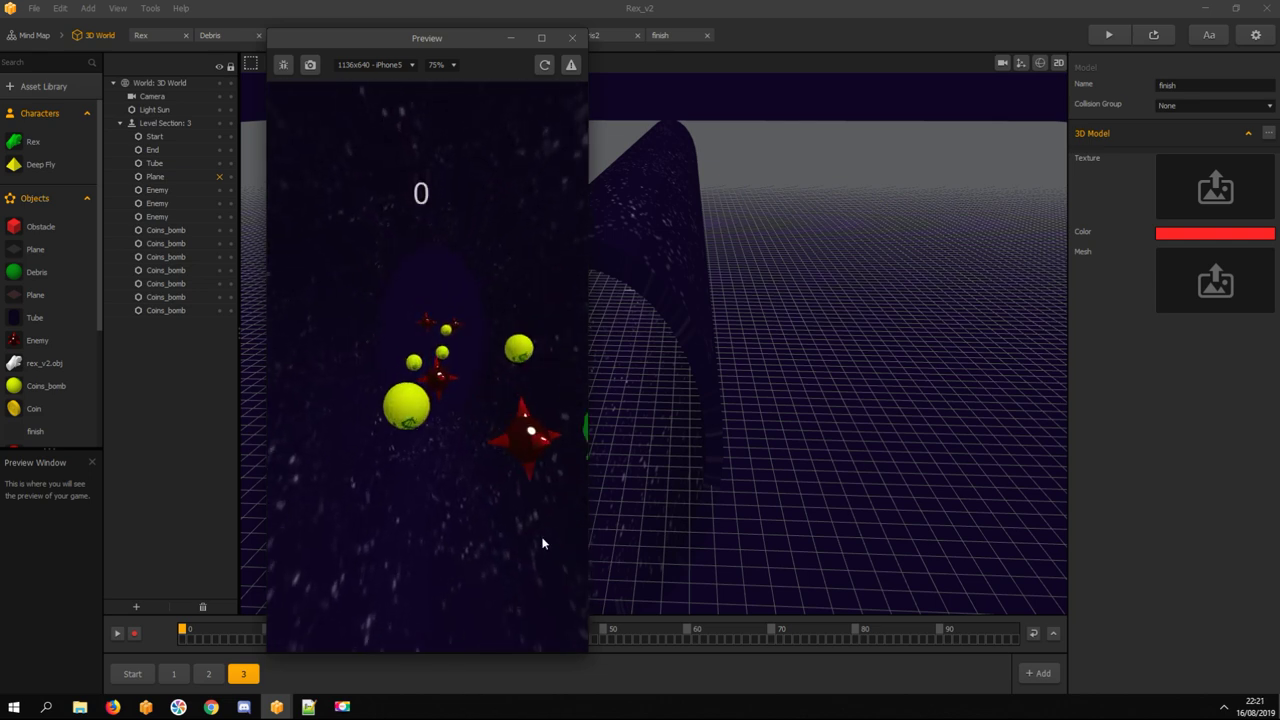
pyautogui.moveTo(525, 557)
pyautogui.mouseDown()
pyautogui.moveTo(493, 478)
pyautogui.moveTo(444, 427)
pyautogui.moveTo(371, 508)
pyautogui.moveTo(409, 589)
pyautogui.moveTo(454, 568)
pyautogui.moveTo(440, 528)
pyautogui.moveTo(420, 523)
pyautogui.moveTo(407, 526)
pyautogui.moveTo(412, 564)
pyautogui.moveTo(423, 575)
pyautogui.moveTo(428, 507)
pyautogui.mouseUp()
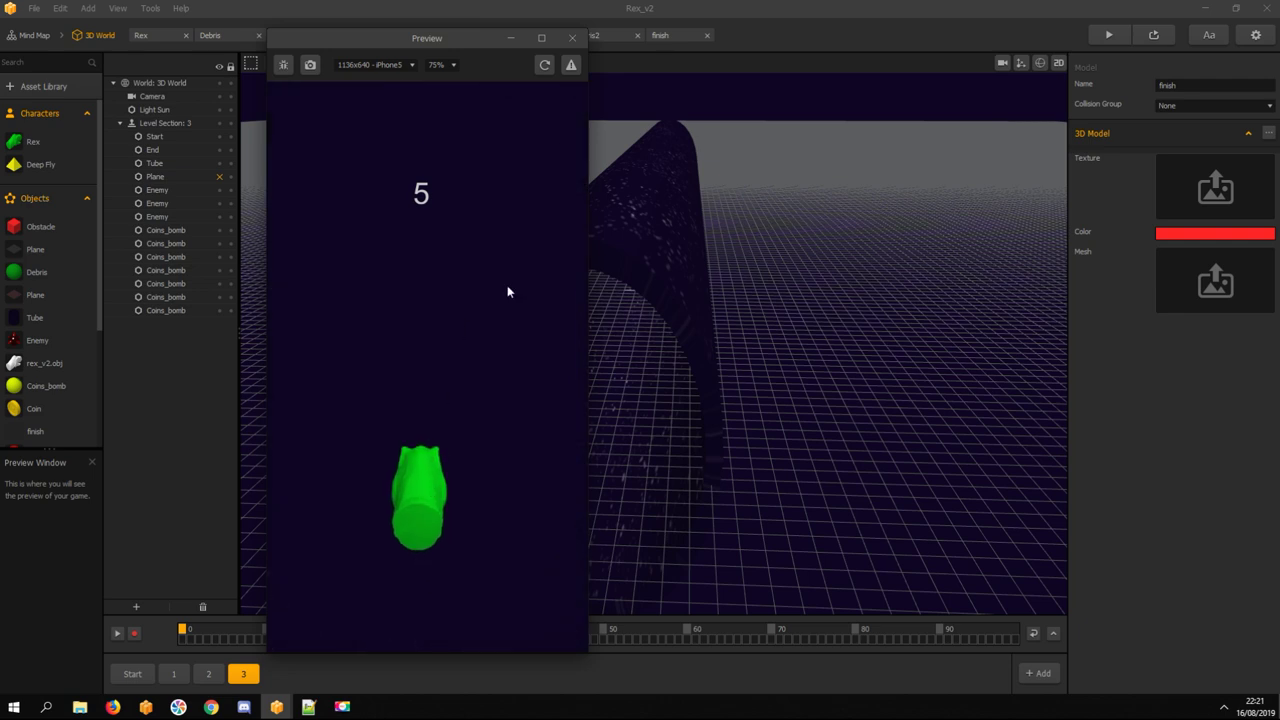
pyautogui.click(577, 44)
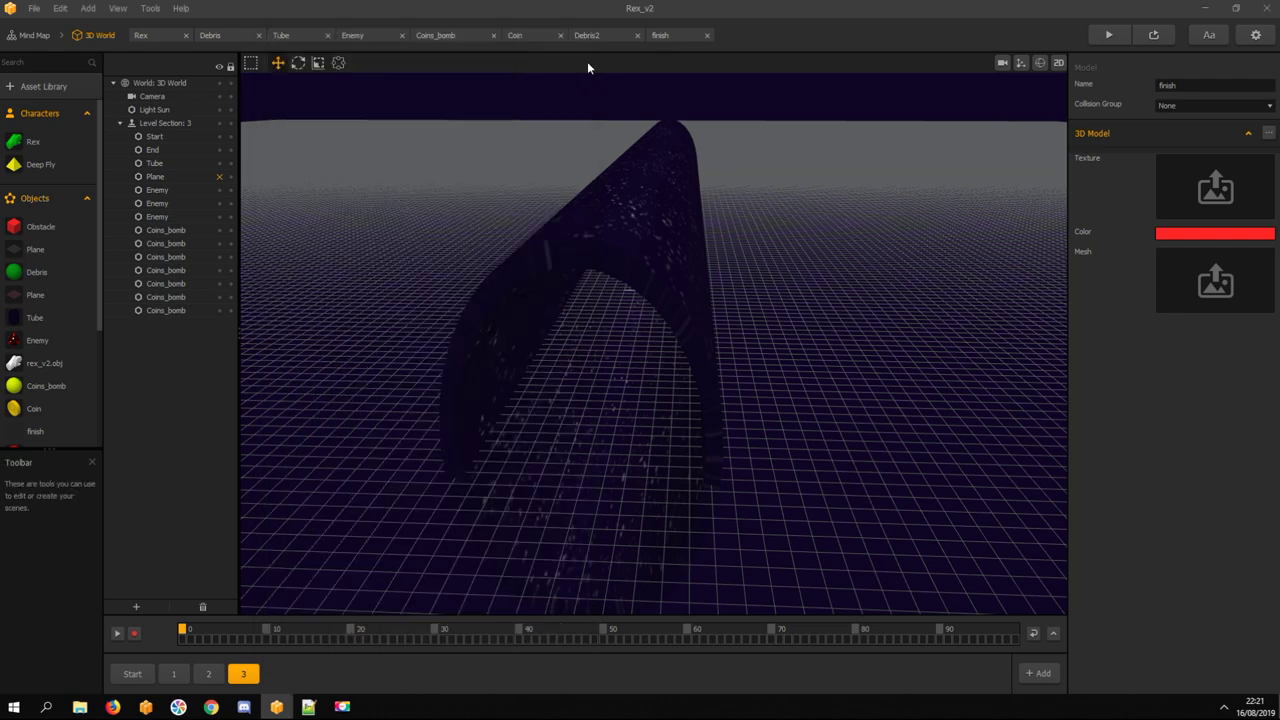
# Add an If Collide node to Rex's node map with finish as the affected asset and connect it to the Start node
pyautogui.click(154, 40)
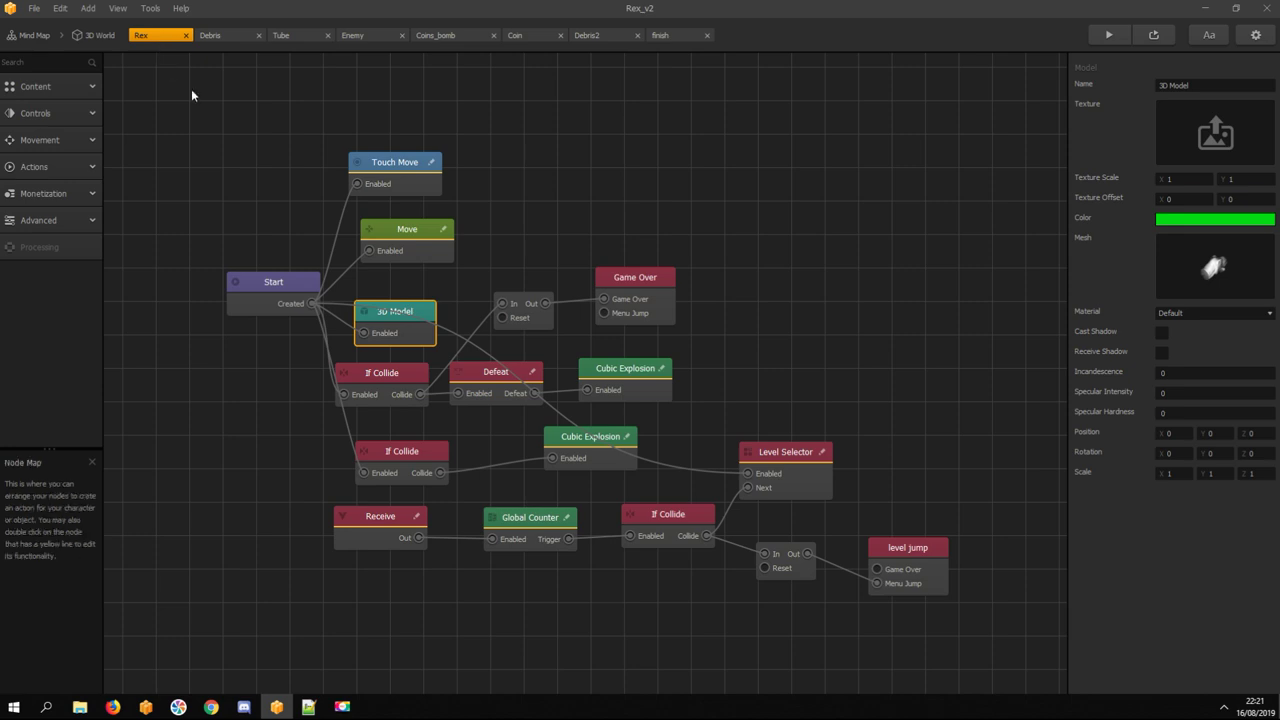
pyautogui.moveTo(421, 453); pyautogui.dragTo(420, 441)
pyautogui.click(47, 174)
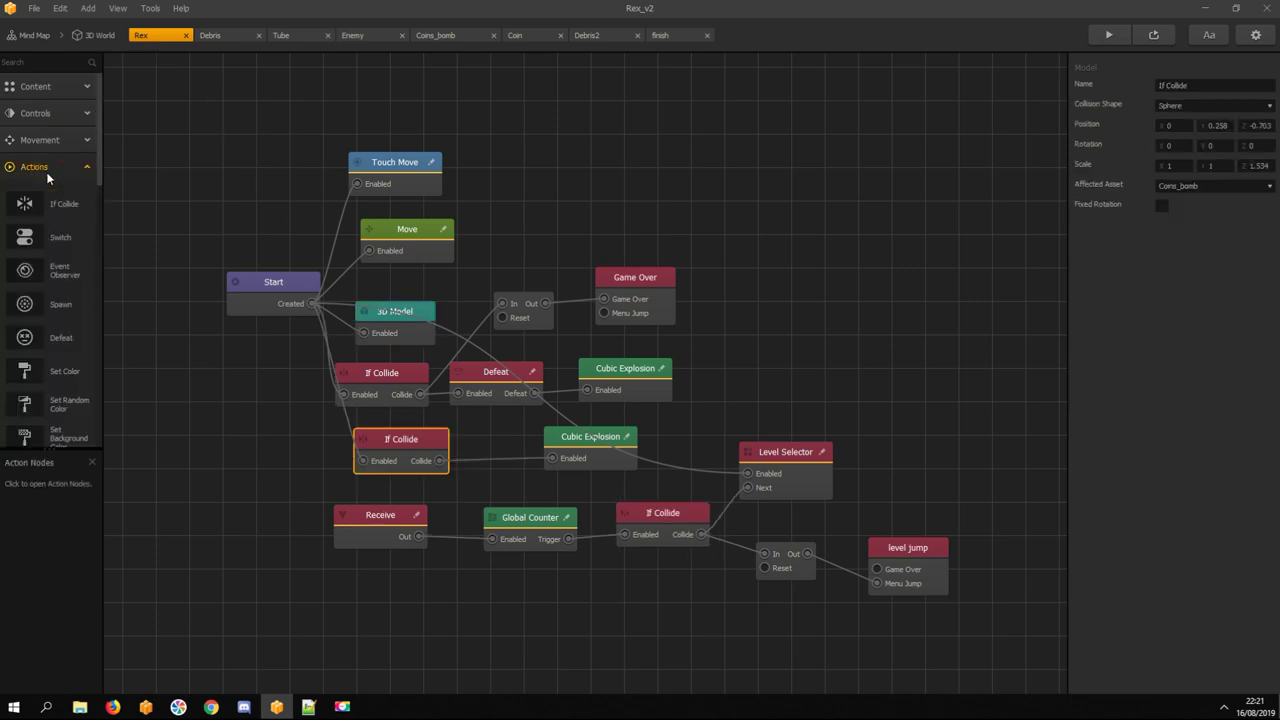
pyautogui.moveTo(470, 594)
pyautogui.mouseDown()
pyautogui.moveTo(488, 592)
pyautogui.moveTo(468, 590)
pyautogui.mouseUp()
pyautogui.click(1176, 186)
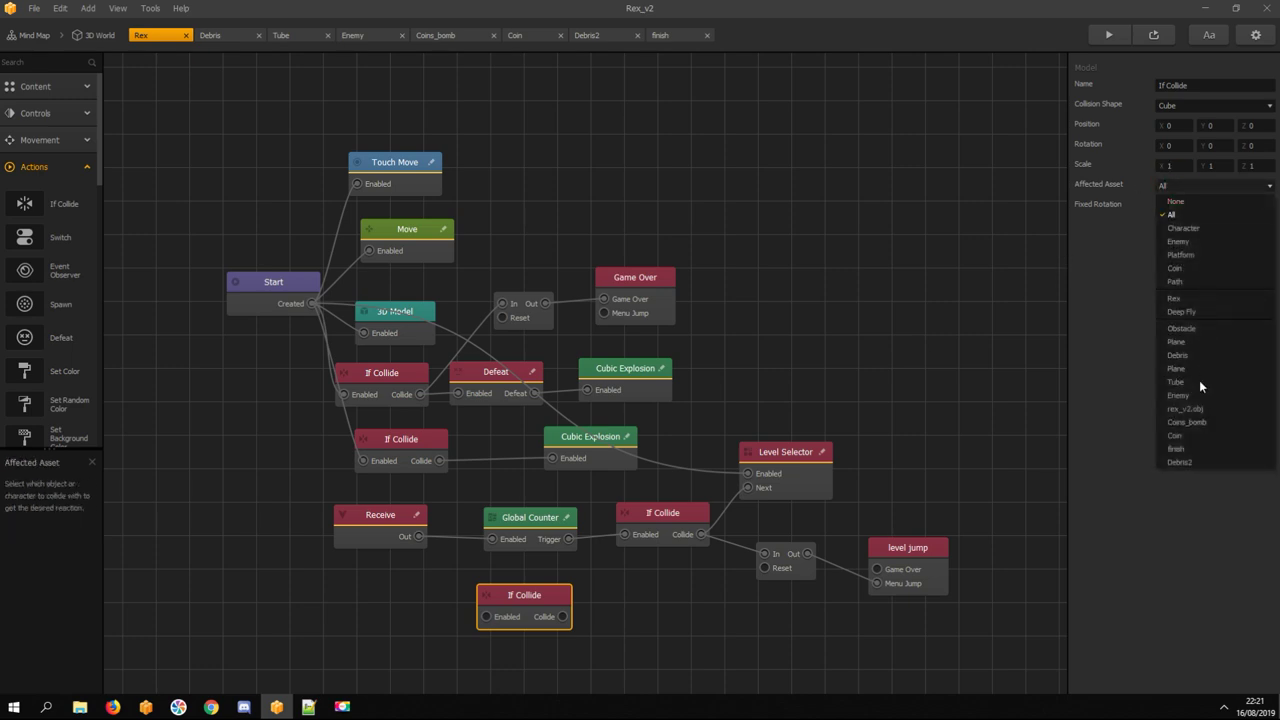
pyautogui.click(1198, 455)
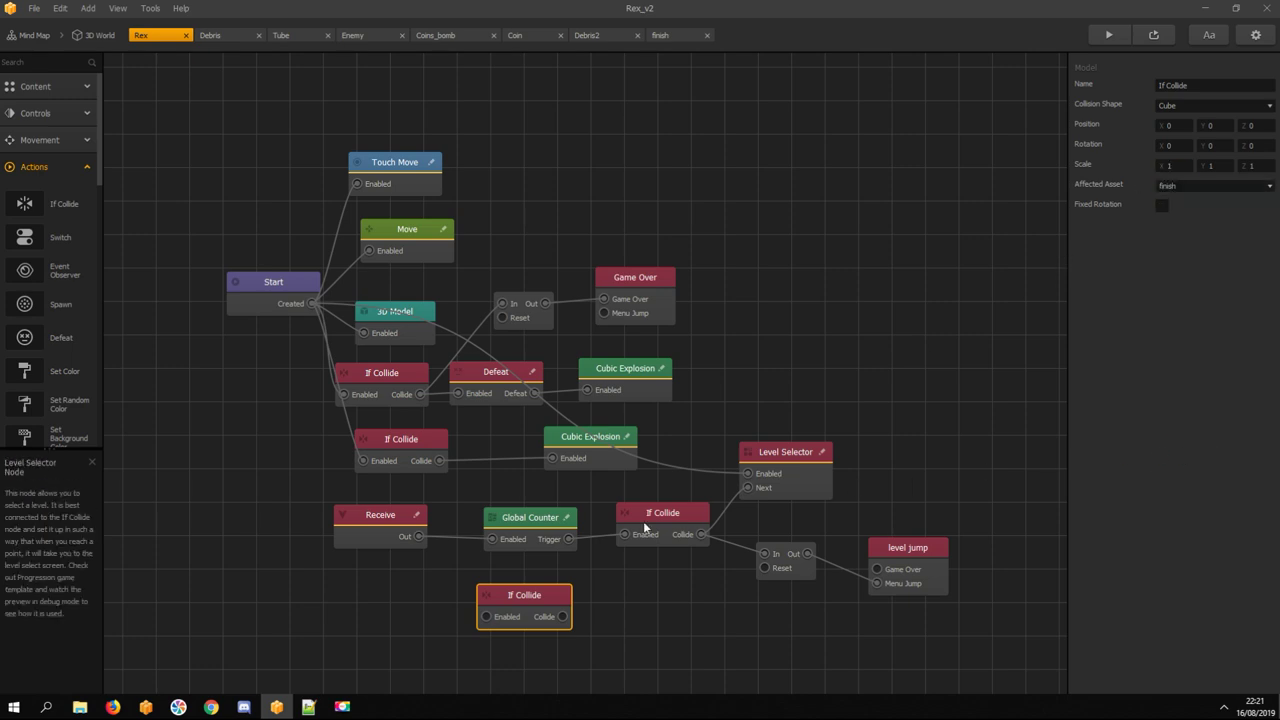
pyautogui.click(315, 309)
pyautogui.moveTo(470, 603); pyautogui.dragTo(486, 616)
# Add a Delay node with a delay of 1.5 beside the new If Collide node
pyautogui.click(806, 570)
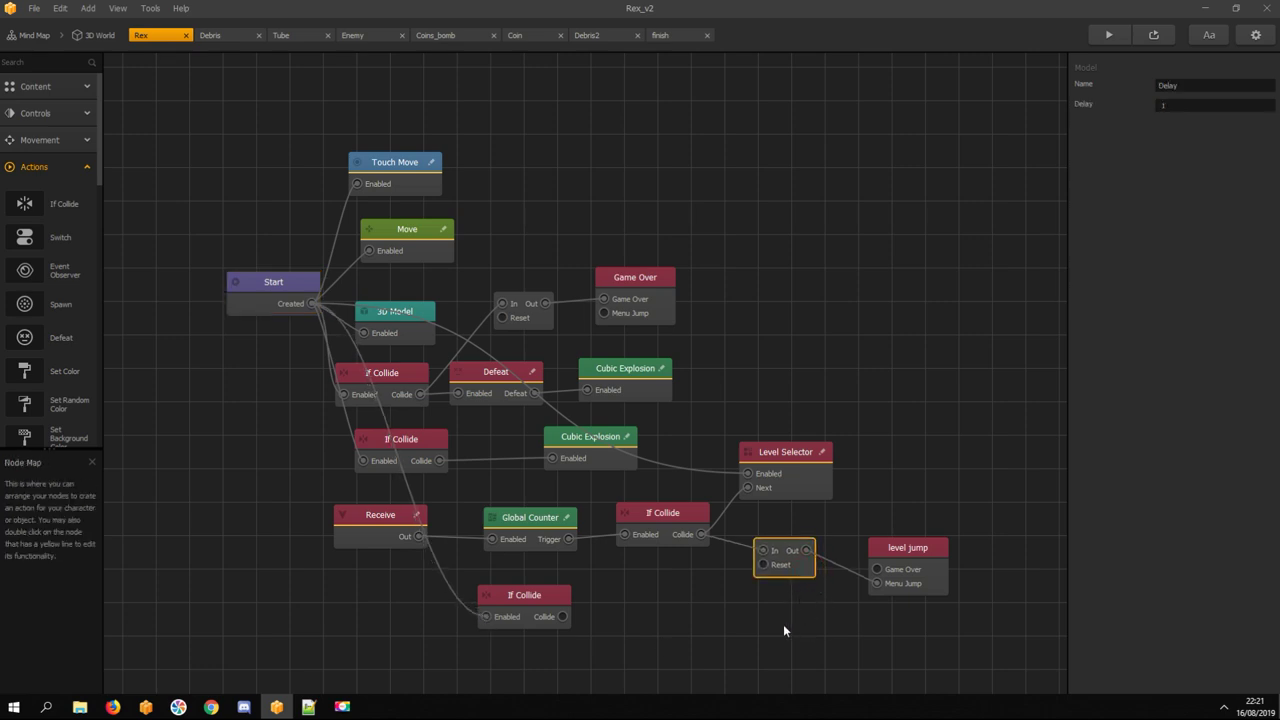
pyautogui.click(524, 598)
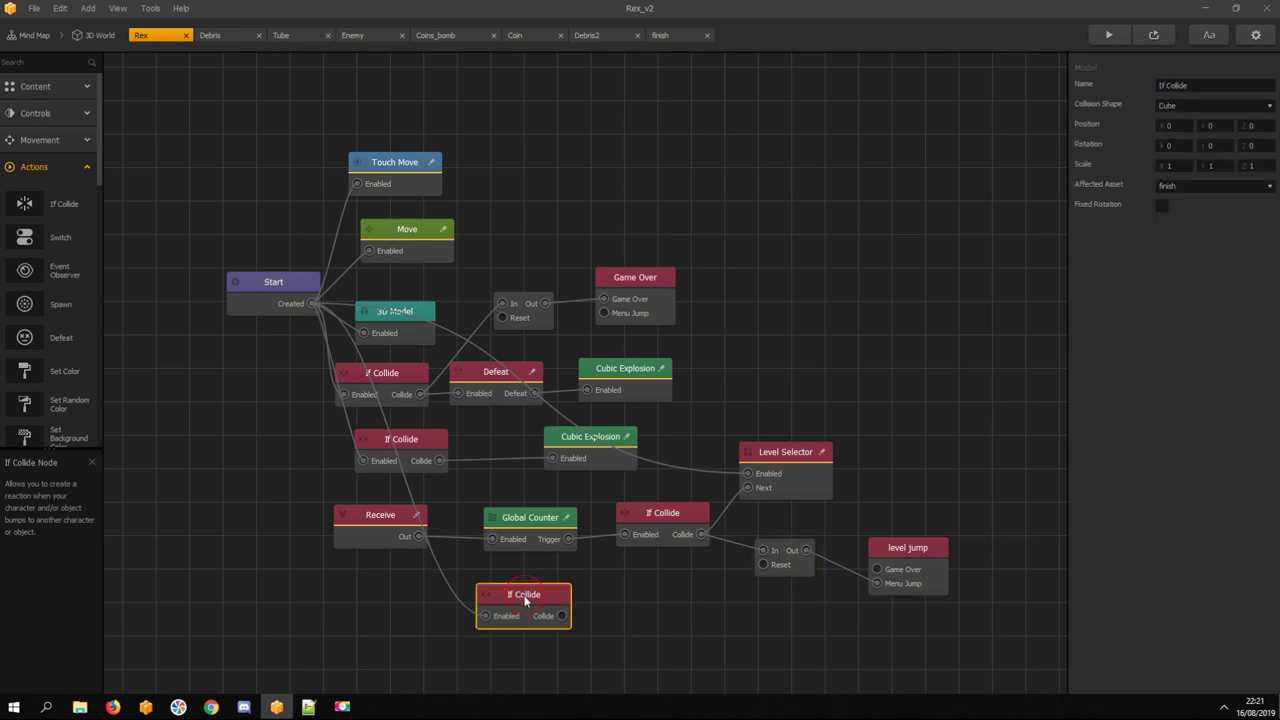
pyautogui.scroll(-5, 69, 352)
pyautogui.scroll(-4, 70, 355)
pyautogui.click(67, 407)
pyautogui.scroll(-3, 70, 413)
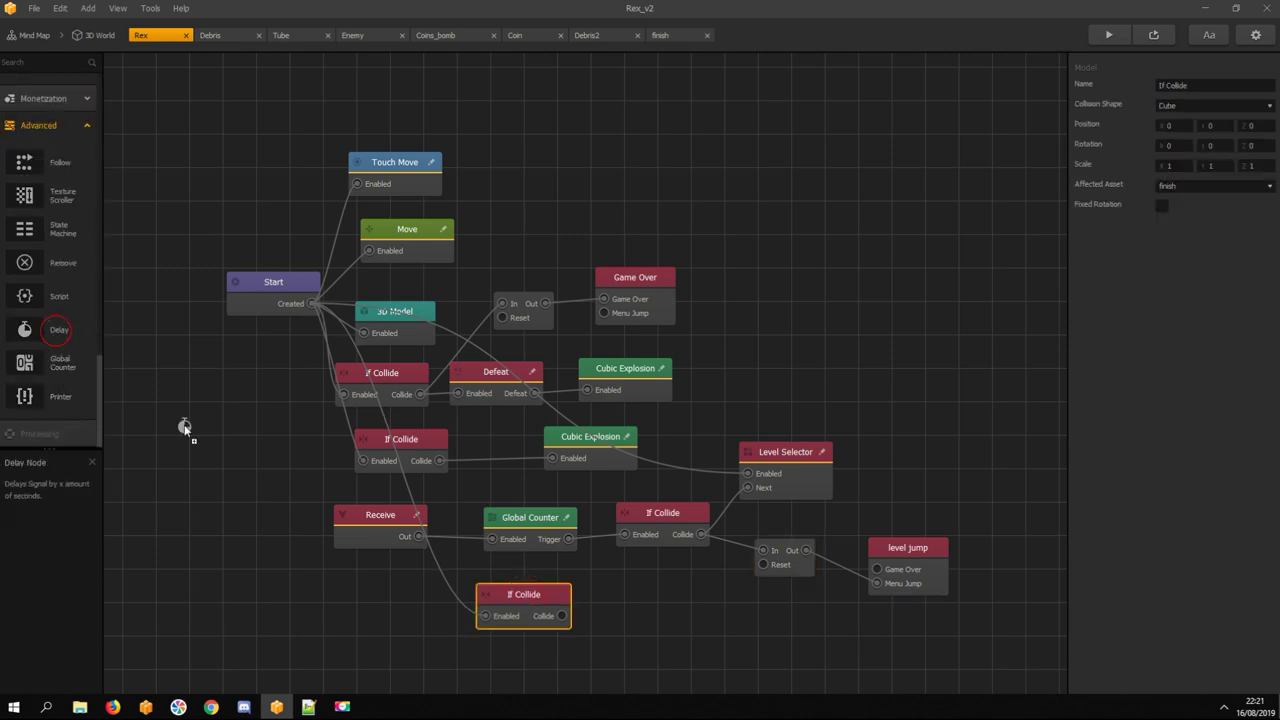
pyautogui.click(613, 591)
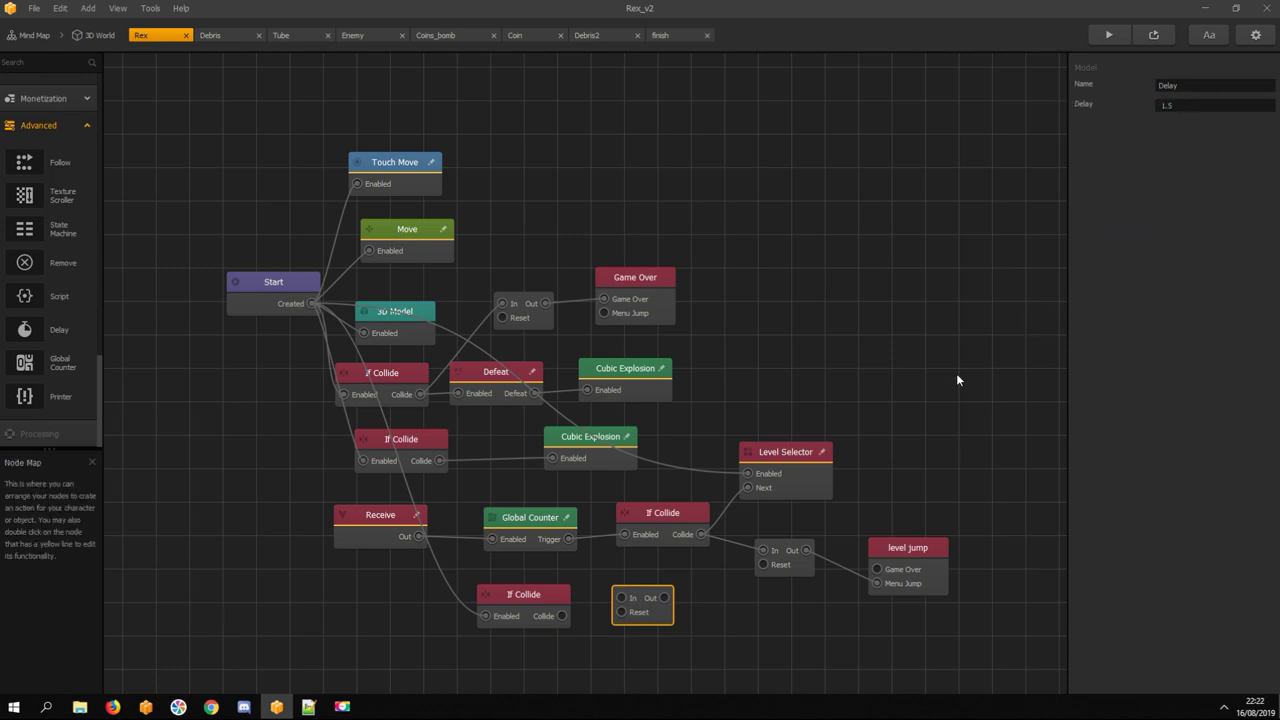
# Connect the finish If Collide node to the new Delay and the Delay's output to the Game Over input
pyautogui.click(564, 616)
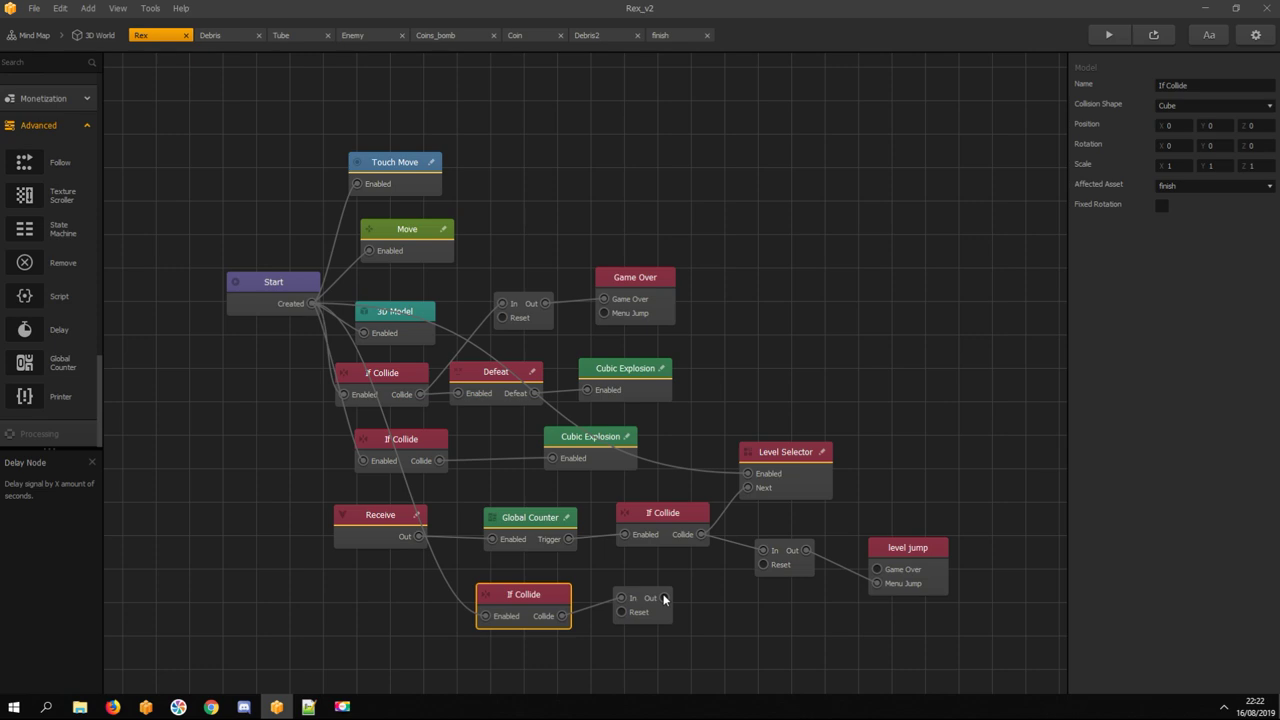
pyautogui.moveTo(664, 599); pyautogui.dragTo(658, 568)
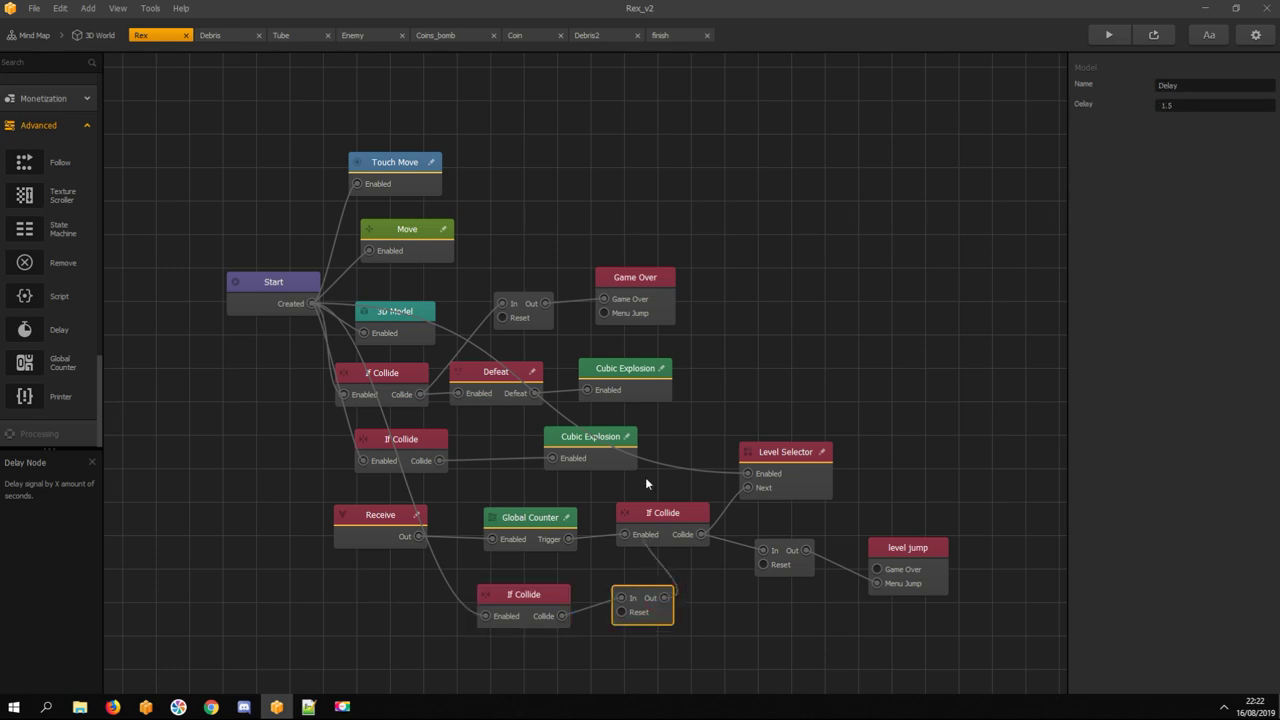
pyautogui.moveTo(604, 304); pyautogui.dragTo(604, 301)
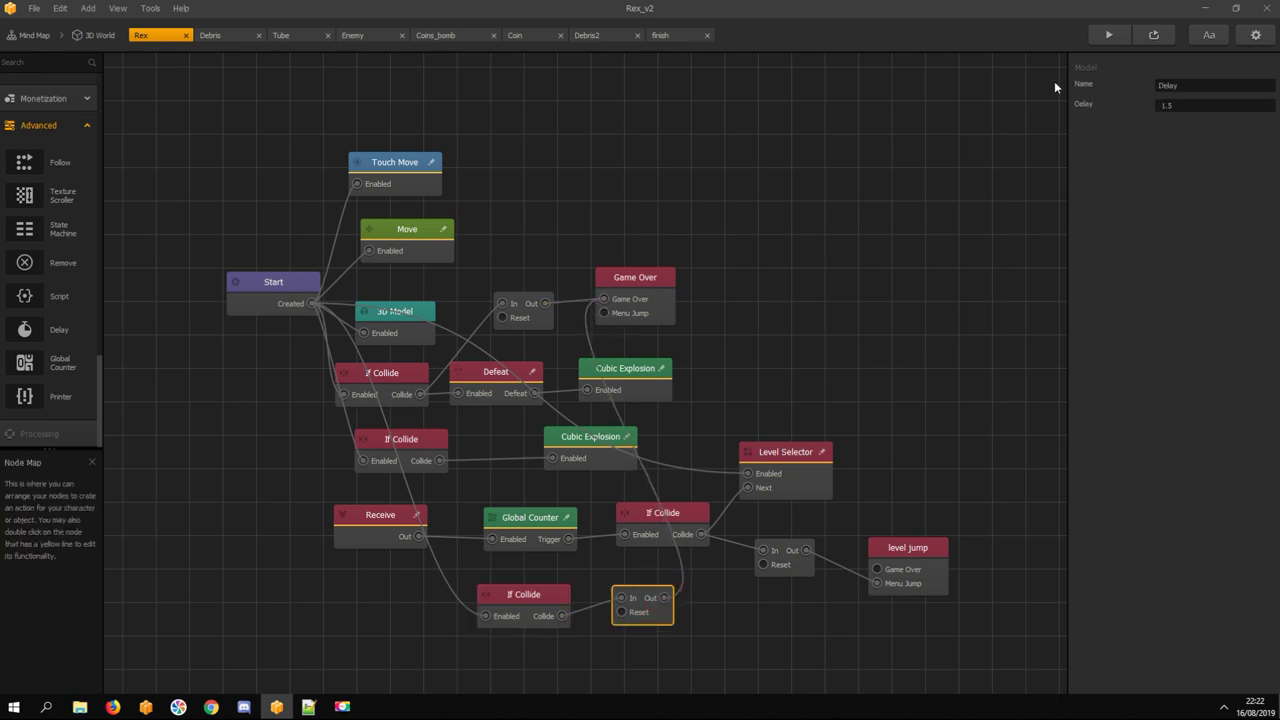
# Preview the game, run Rex past the finish to test the Game Over screen and its Restart button, and close the preview
pyautogui.click(1108, 38)
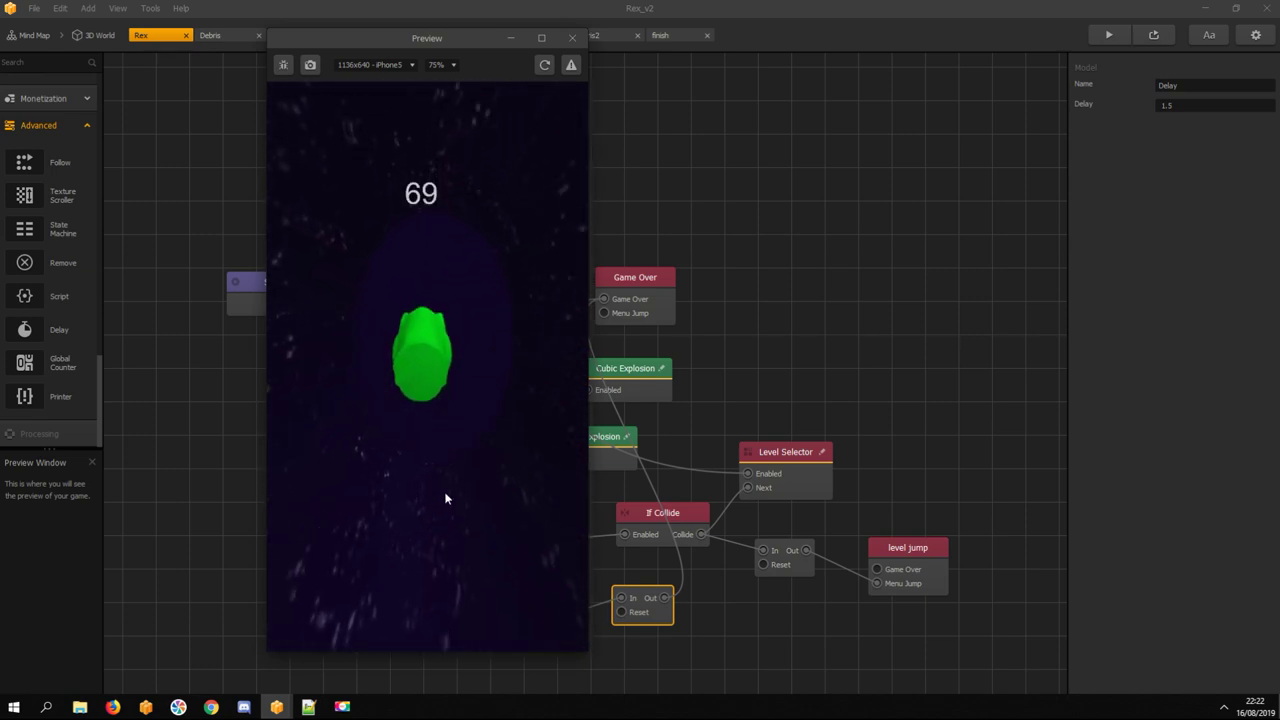
pyautogui.click(425, 462)
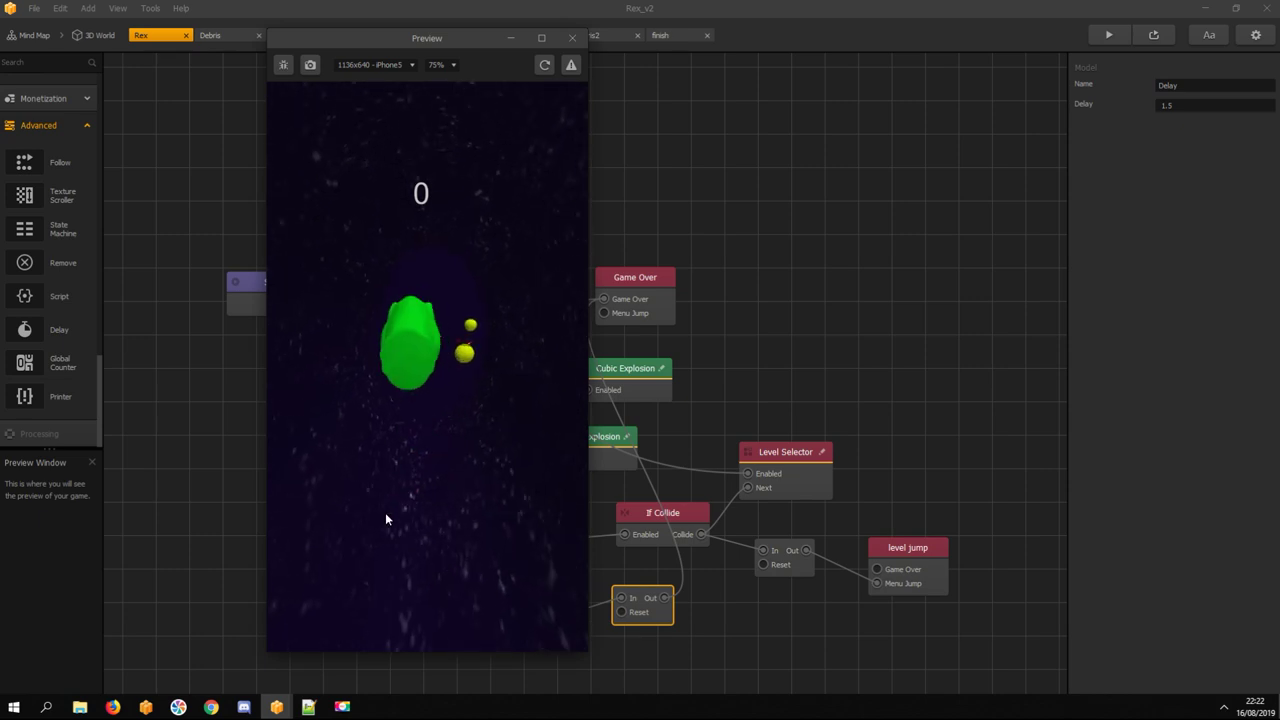
pyautogui.moveTo(418, 629)
pyautogui.mouseDown()
pyautogui.moveTo(427, 671)
pyautogui.moveTo(449, 683)
pyautogui.moveTo(530, 655)
pyautogui.moveTo(542, 622)
pyautogui.moveTo(480, 694)
pyautogui.moveTo(337, 680)
pyautogui.moveTo(350, 632)
pyautogui.moveTo(424, 552)
pyautogui.moveTo(421, 538)
pyautogui.mouseUp()
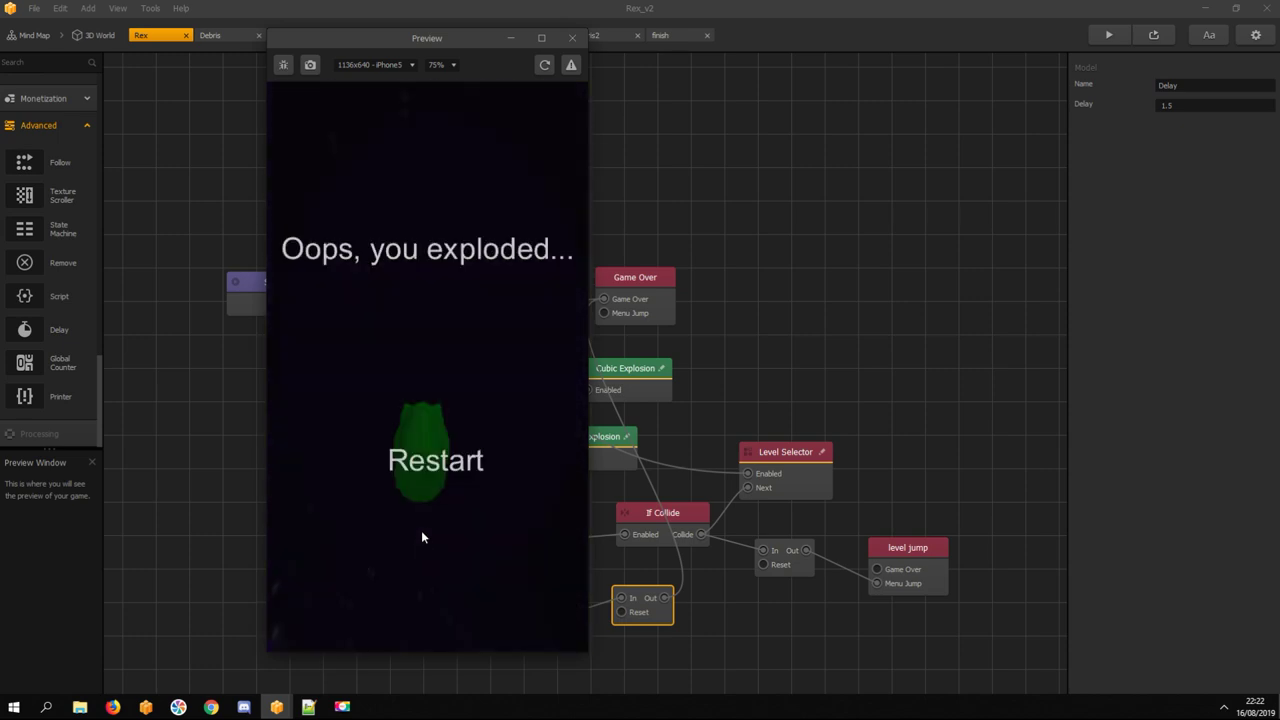
pyautogui.click(430, 464)
pyautogui.moveTo(431, 466); pyautogui.dragTo(522, 322)
pyautogui.click(572, 39)
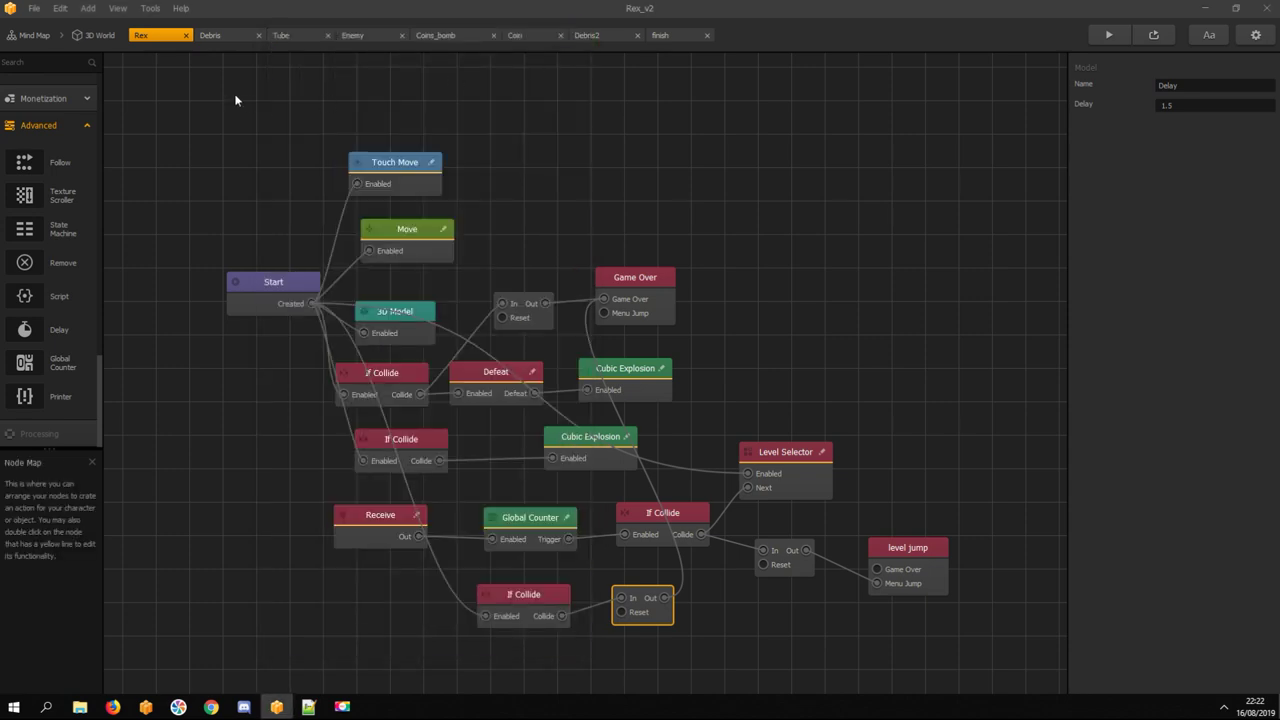
# Open the Game Over UI from the Mind Map and select its "Oops, you exploded..." text label
pyautogui.click(78, 36)
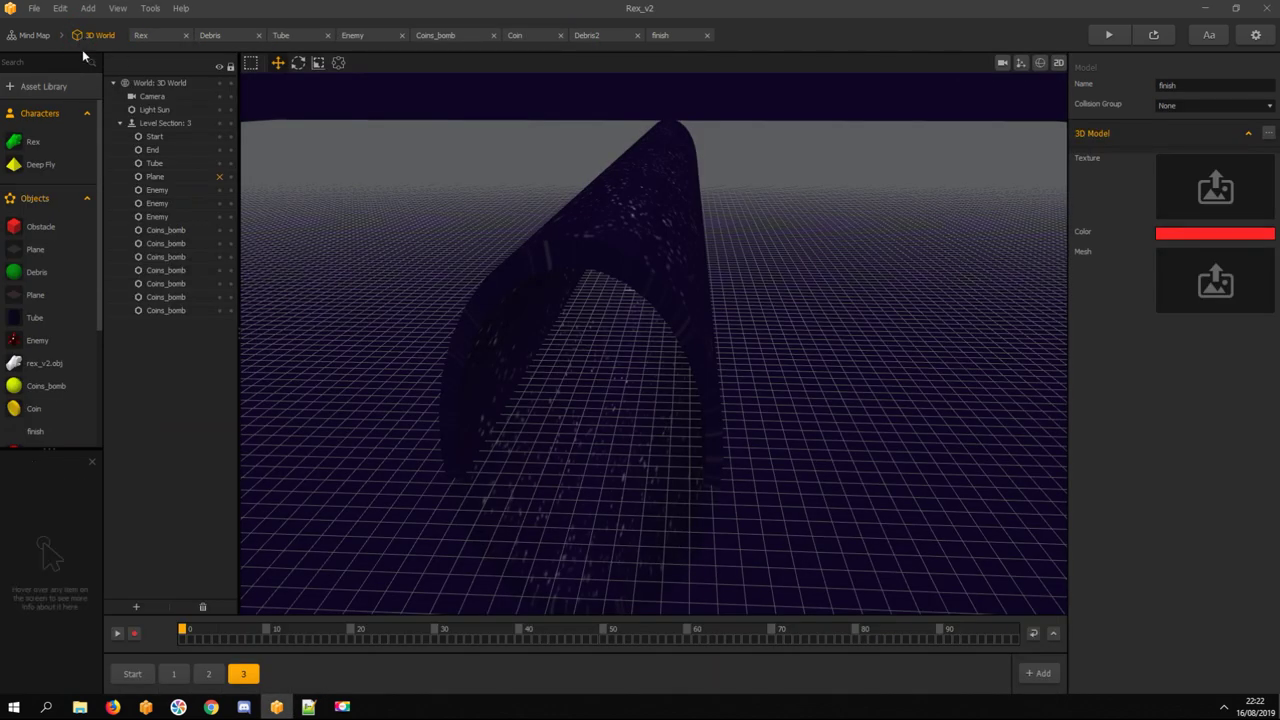
pyautogui.click(32, 35)
pyautogui.doubleClick(838, 279)
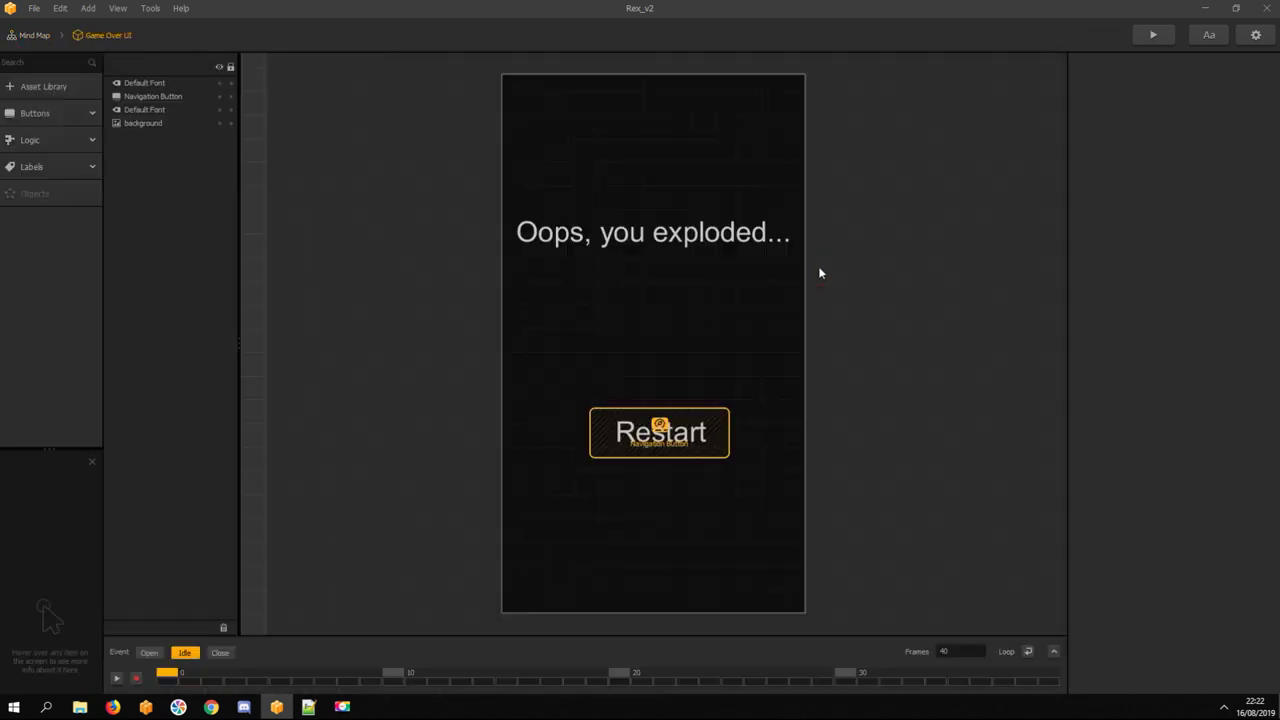
pyautogui.click(666, 240)
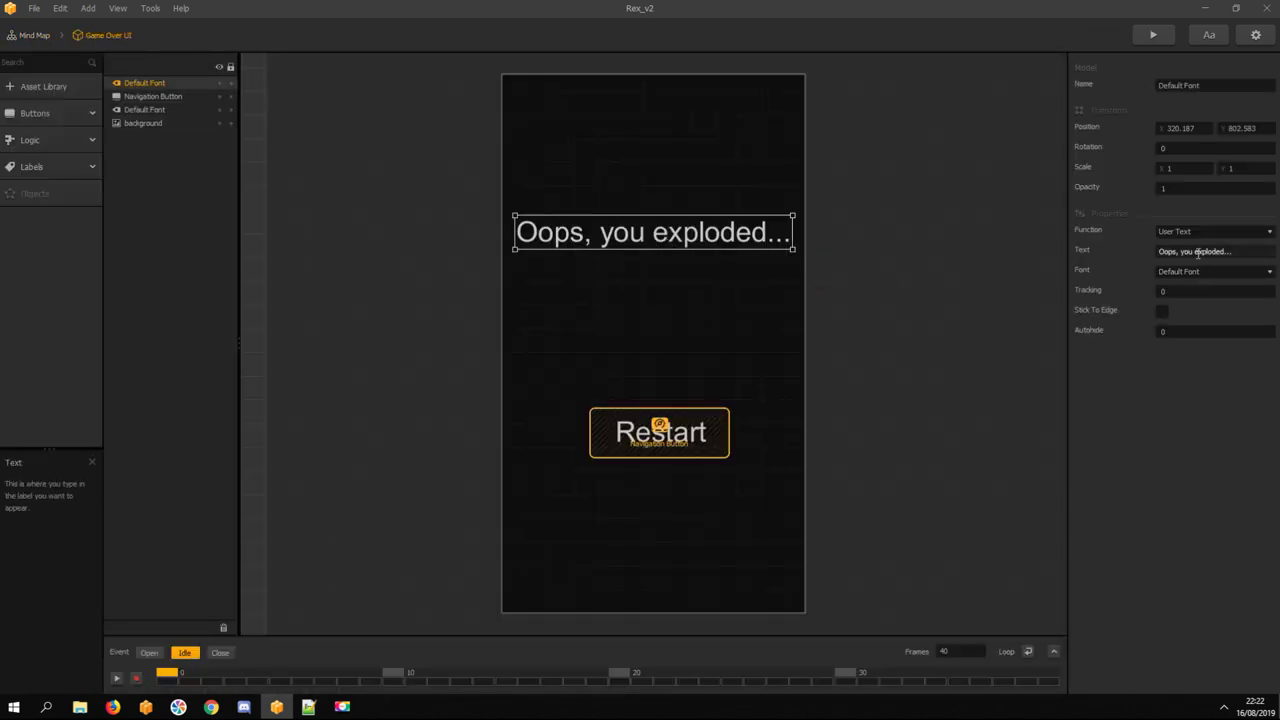